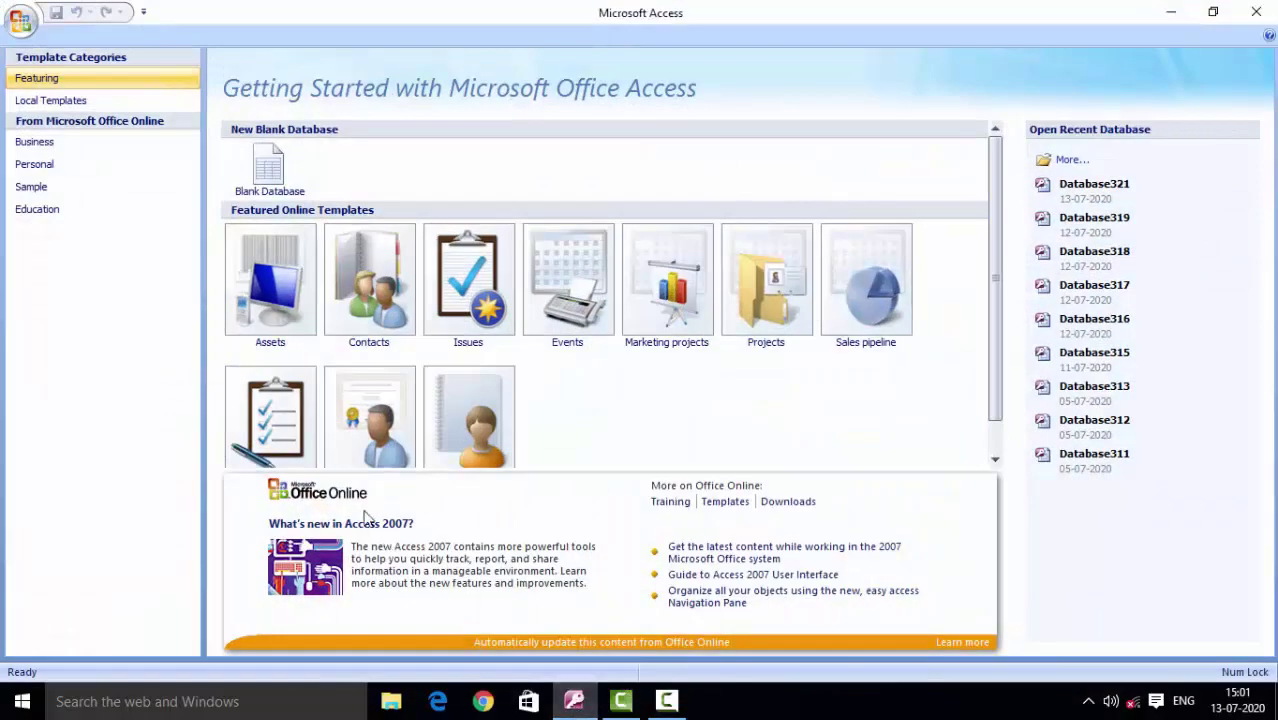
Choose Blank Database and create it under the default name Database322
left_click(297, 190)
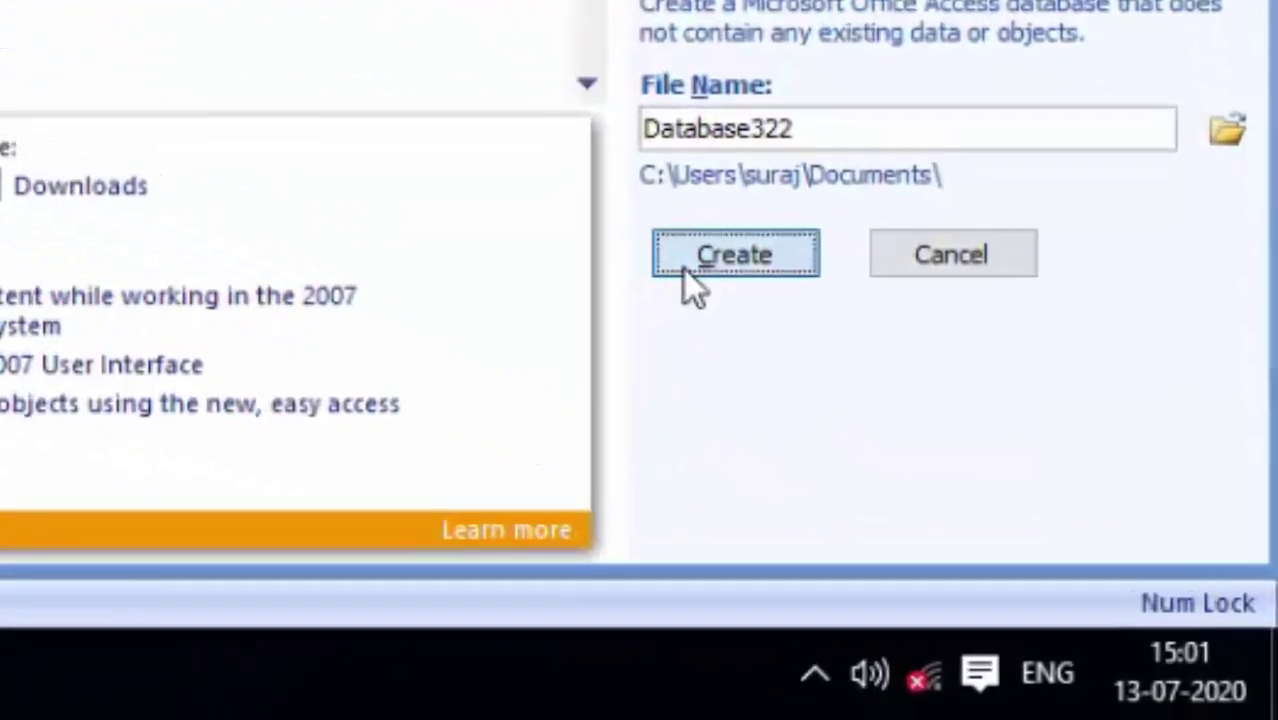
left_click(1028, 535)
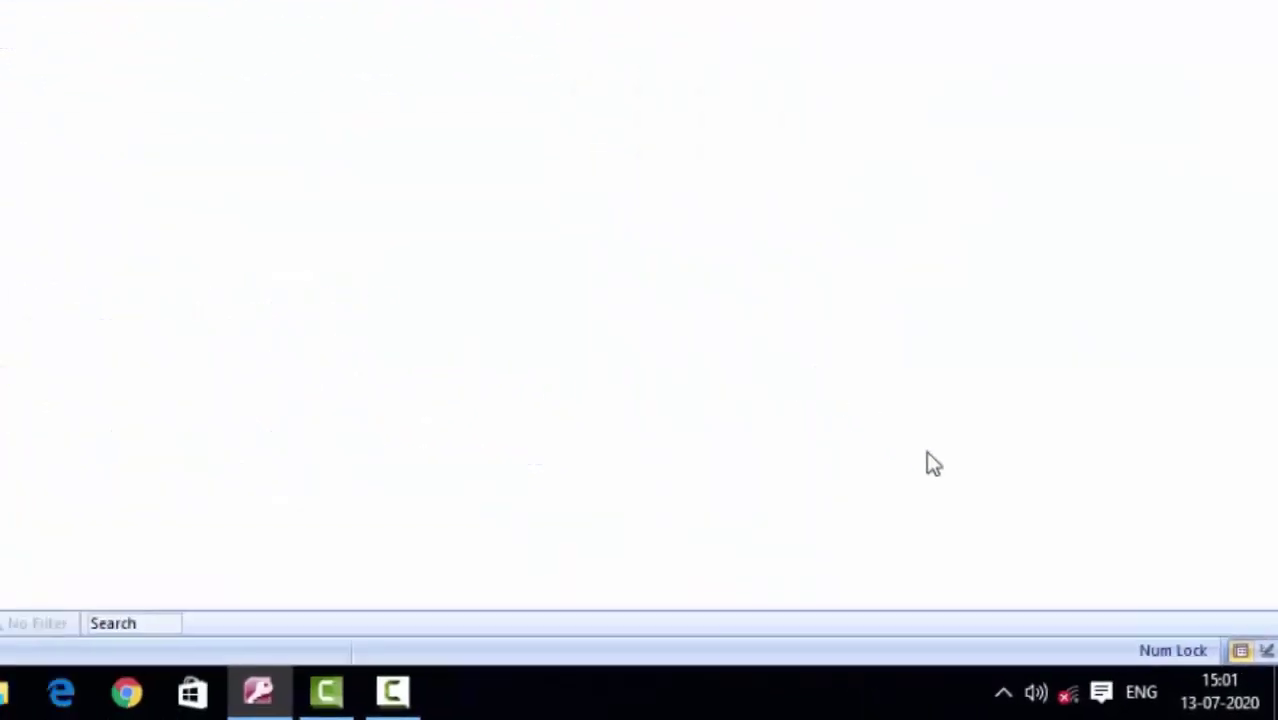
Save the new table under the name tbcontactlist
key("ctrl+s")
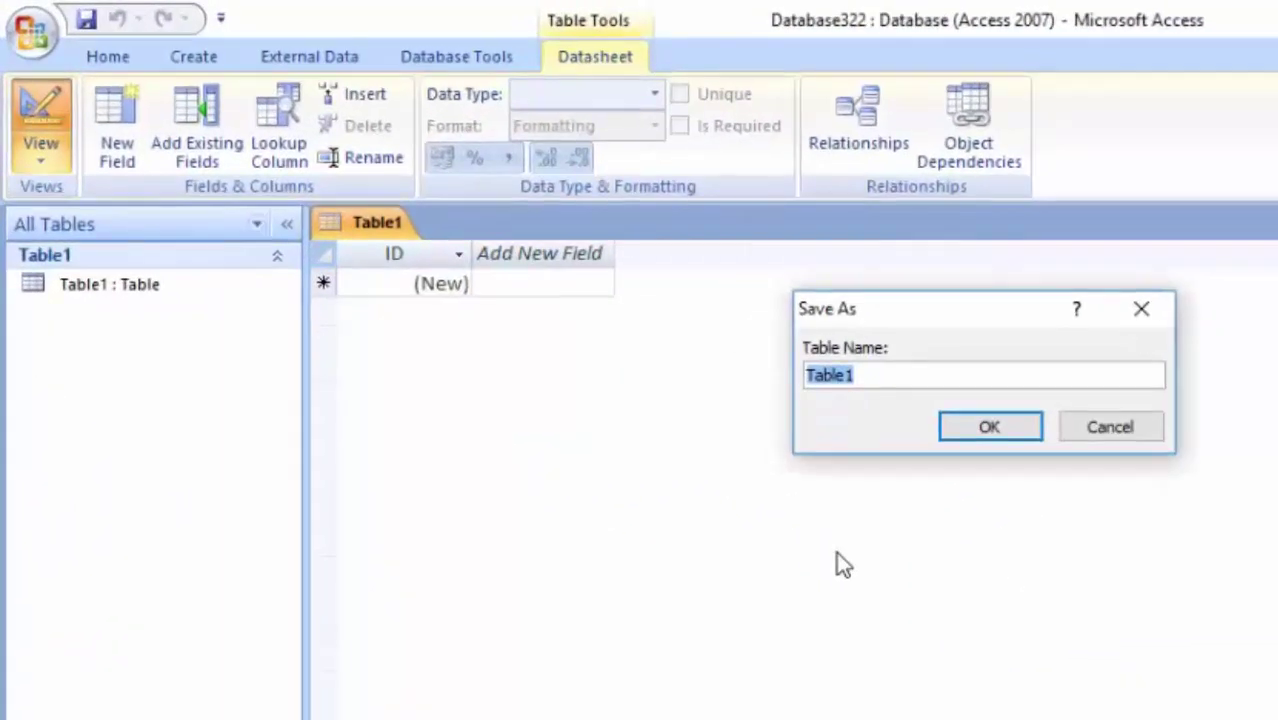
key("BackSpace")
type("tbco")
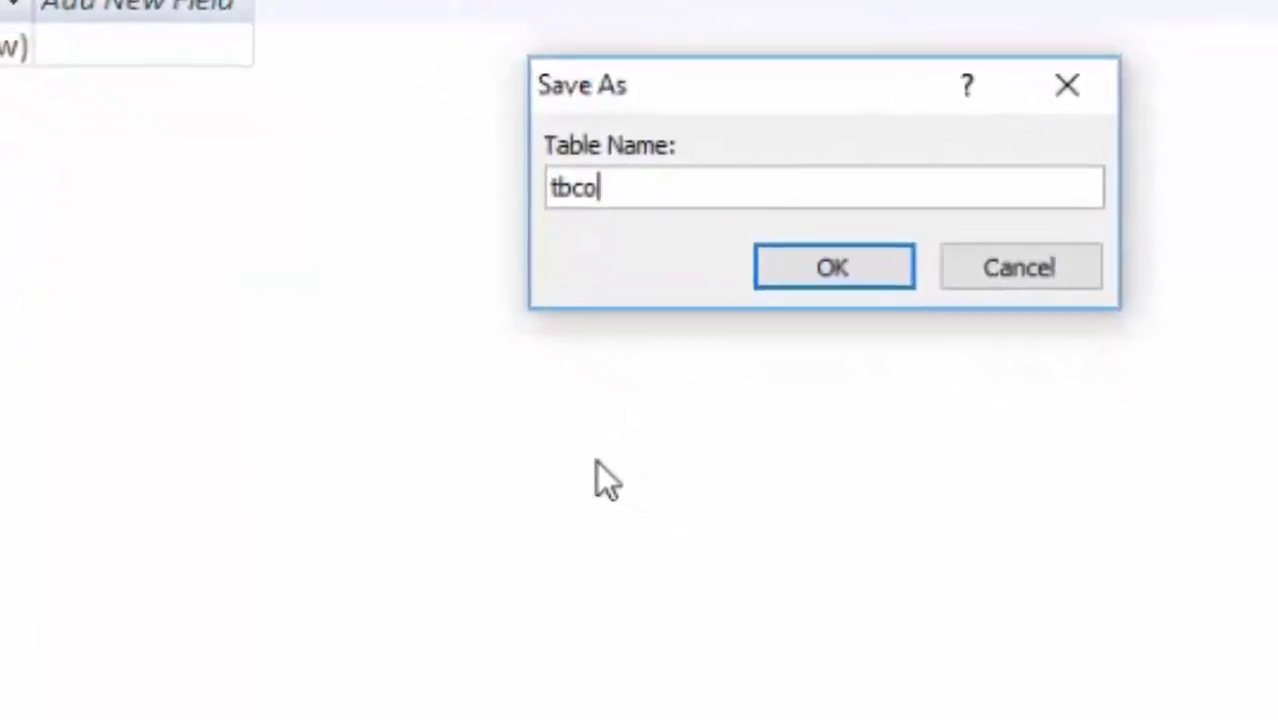
type("ntact")
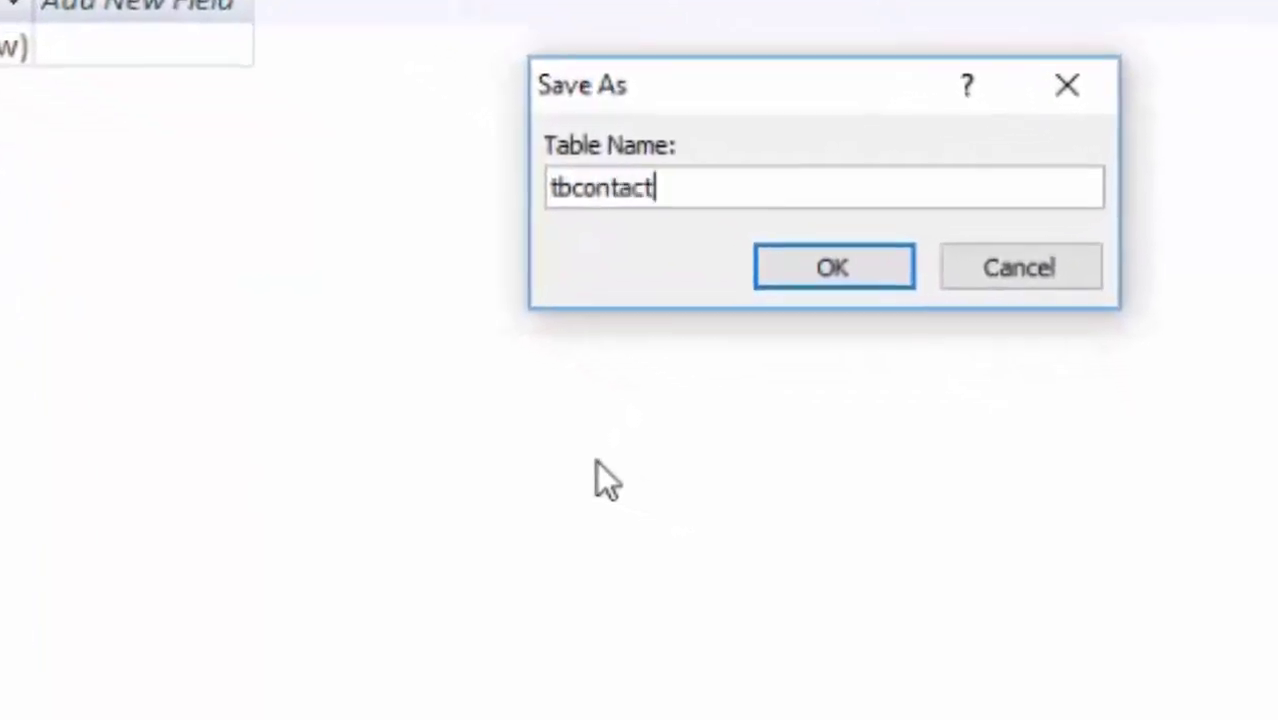
type("list")
key("Return")
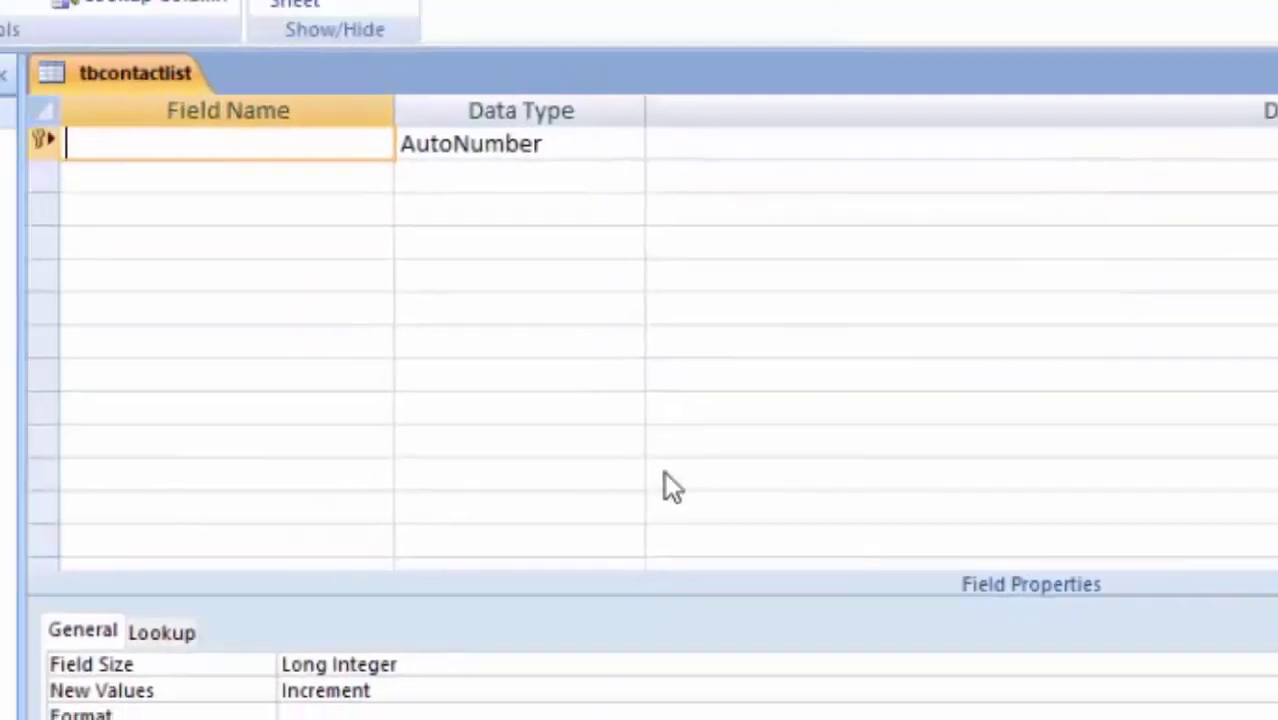
Enter the field names contactid and name, dismissing the reserved-word warning
type("co")
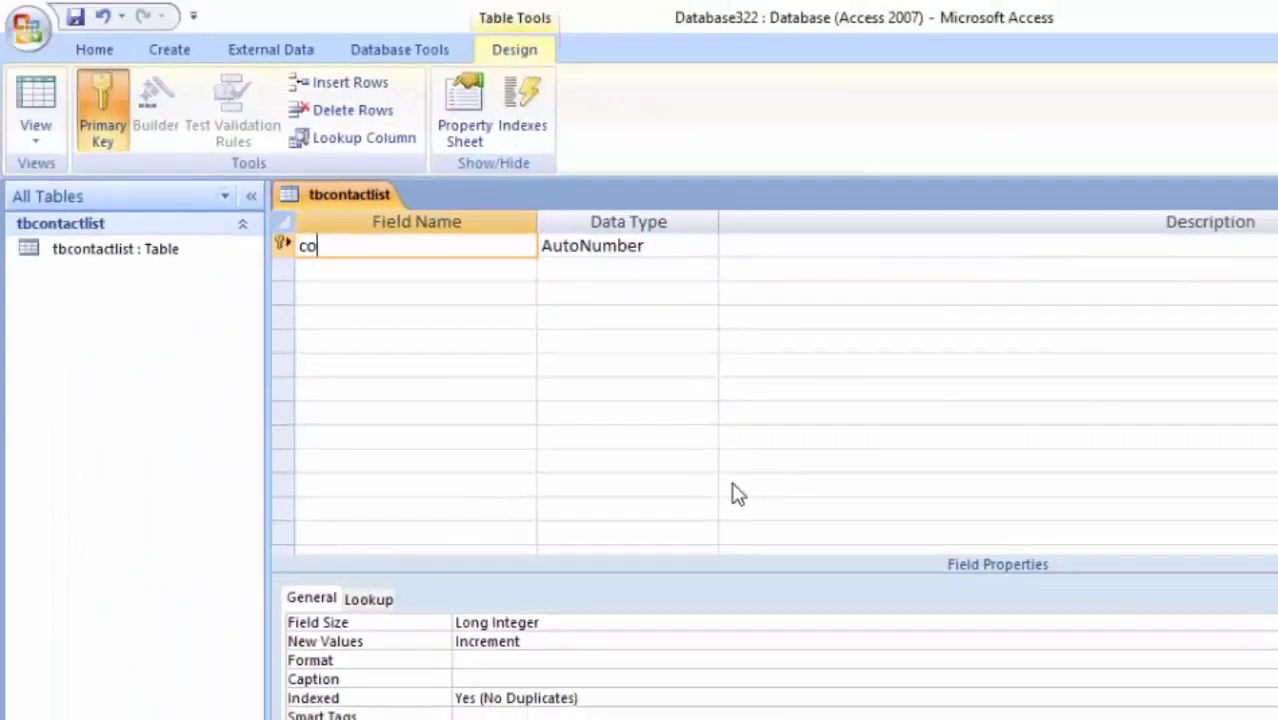
type("ntac")
type("t")
type("i")
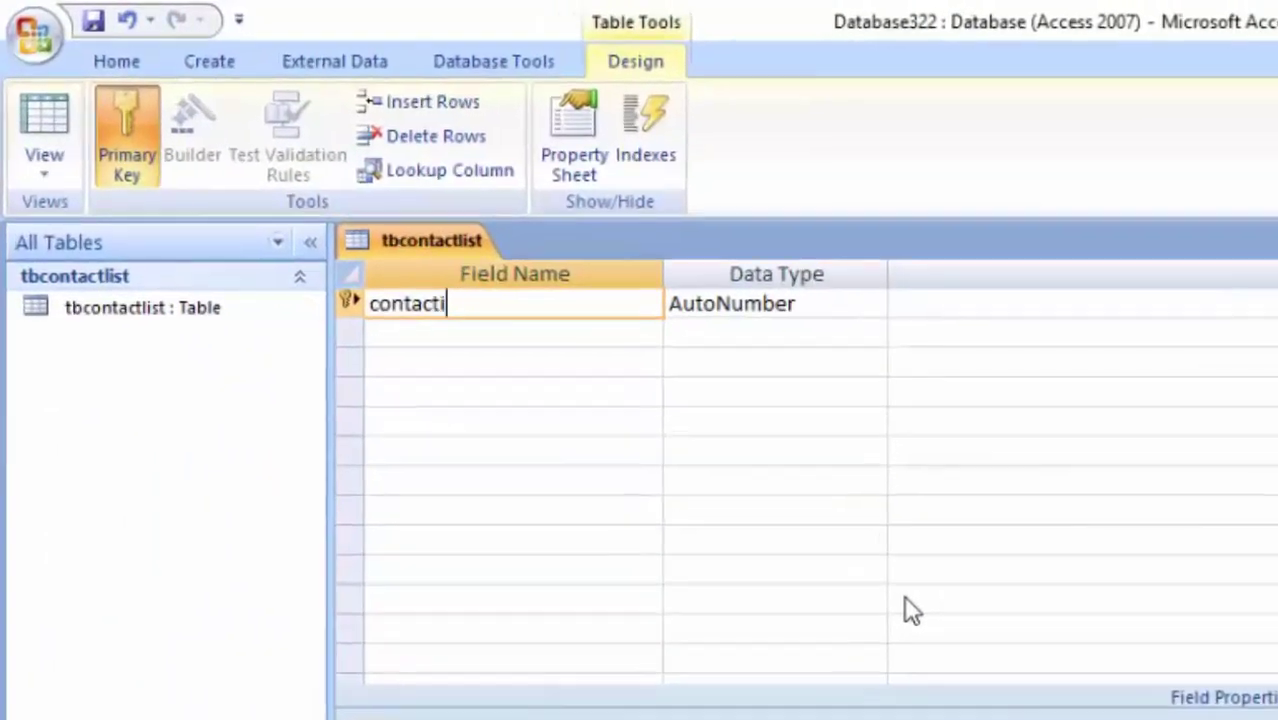
type("d")
key("Tab")
key("Tab")
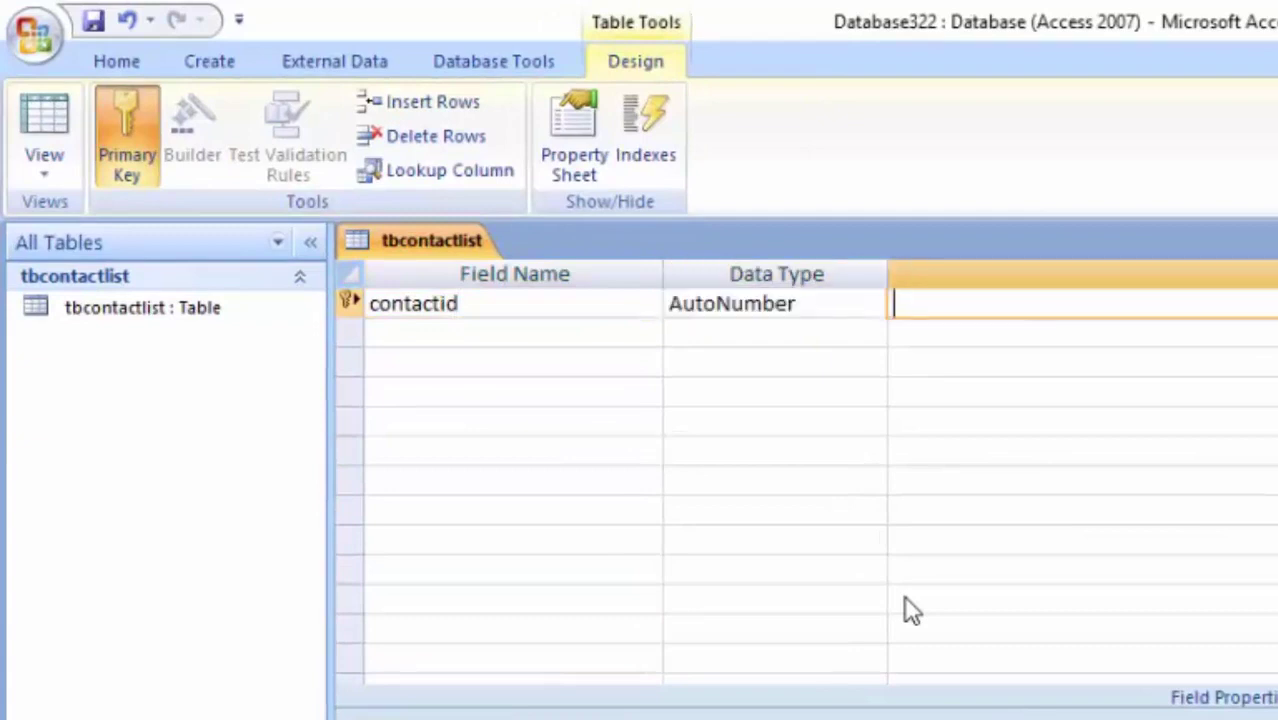
key("Tab")
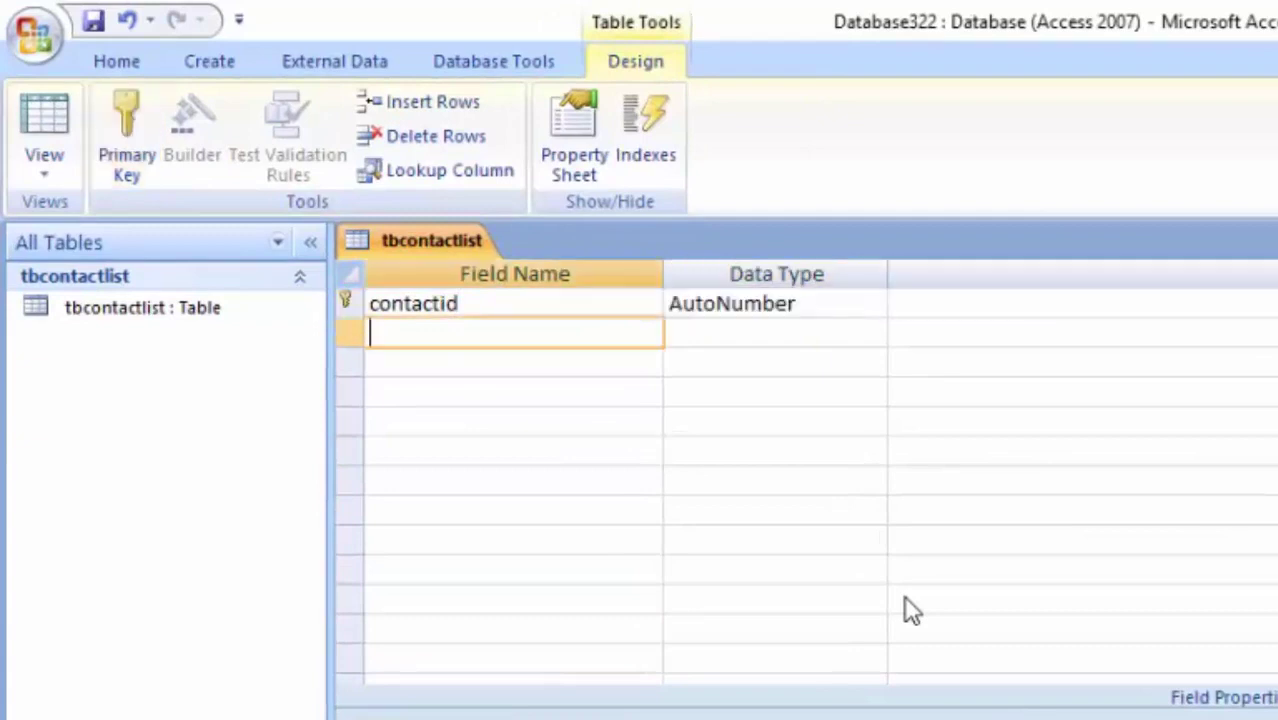
type("name")
key("Tab")
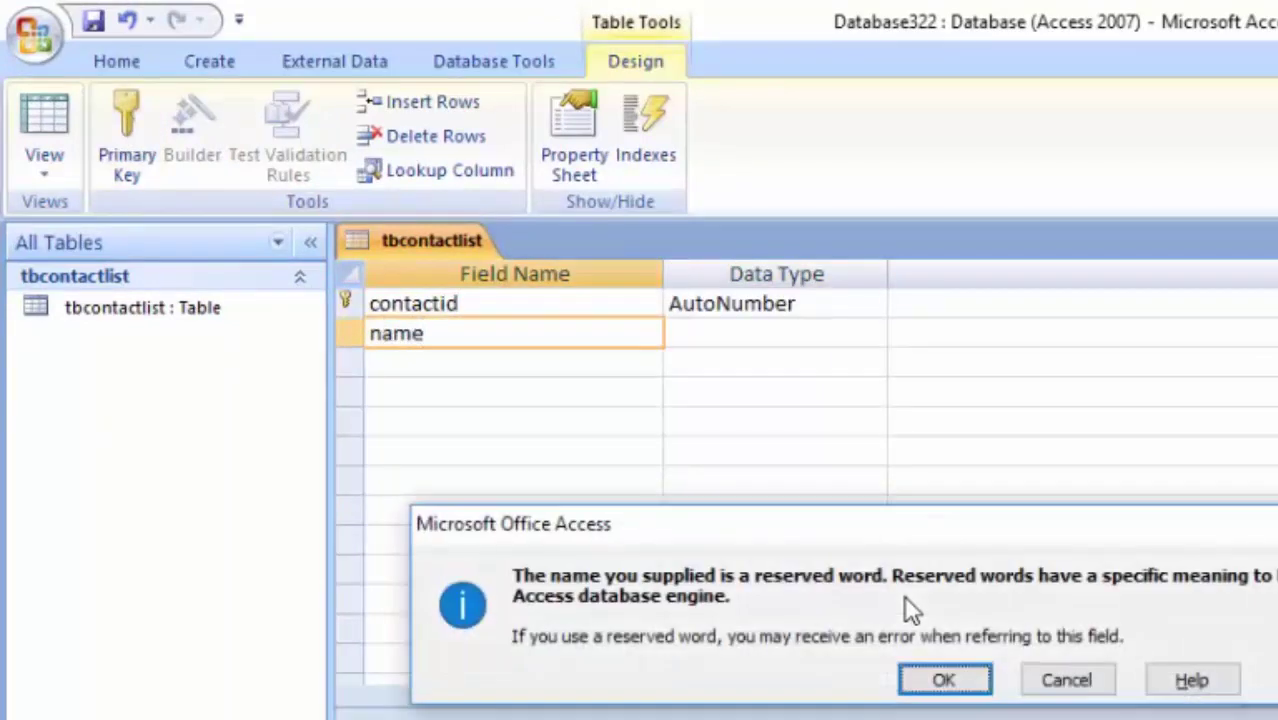
key("Tab")
key("Tab")
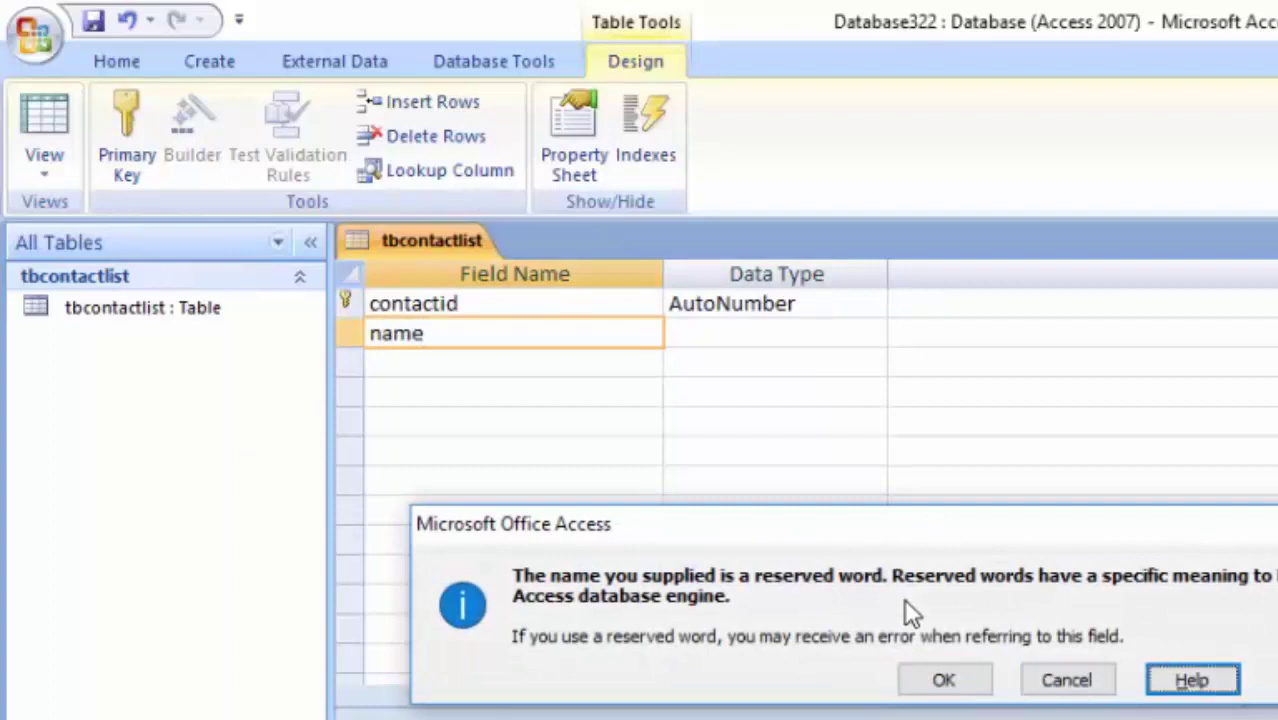
left_click(943, 679)
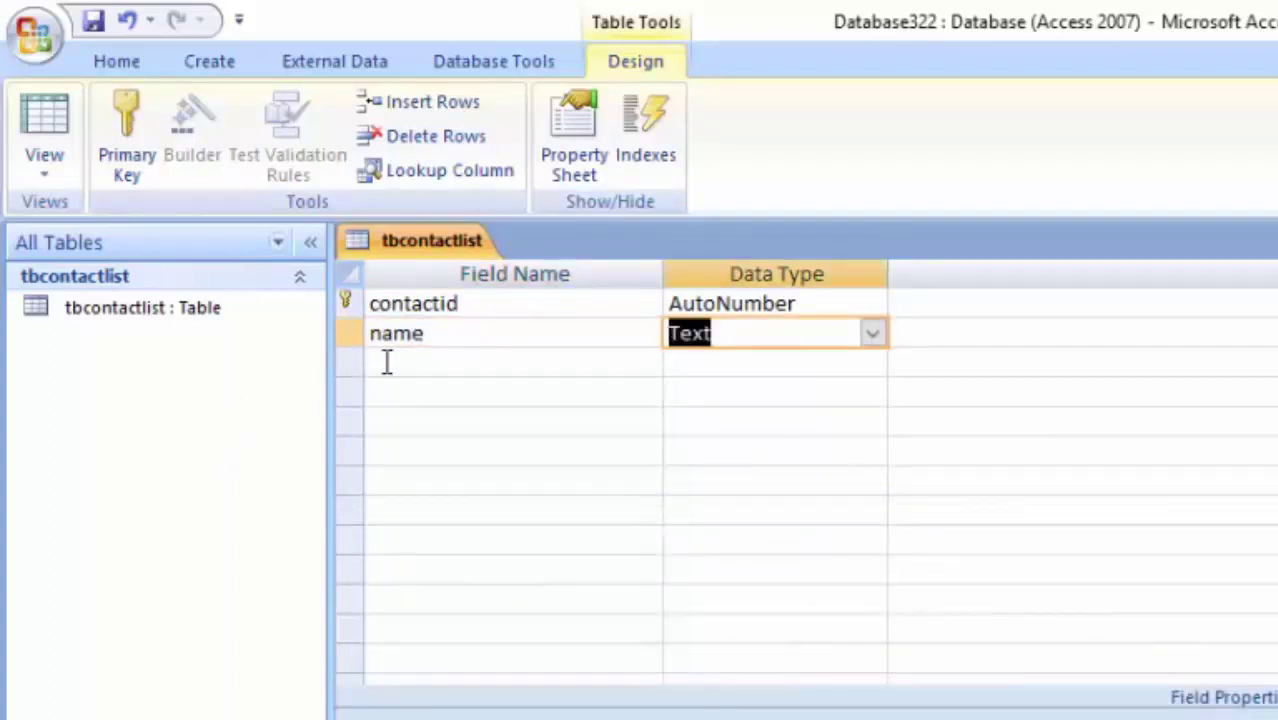
Capitalize the field names to Contactid and Name, accepting the reserved-word warning
left_click(390, 362)
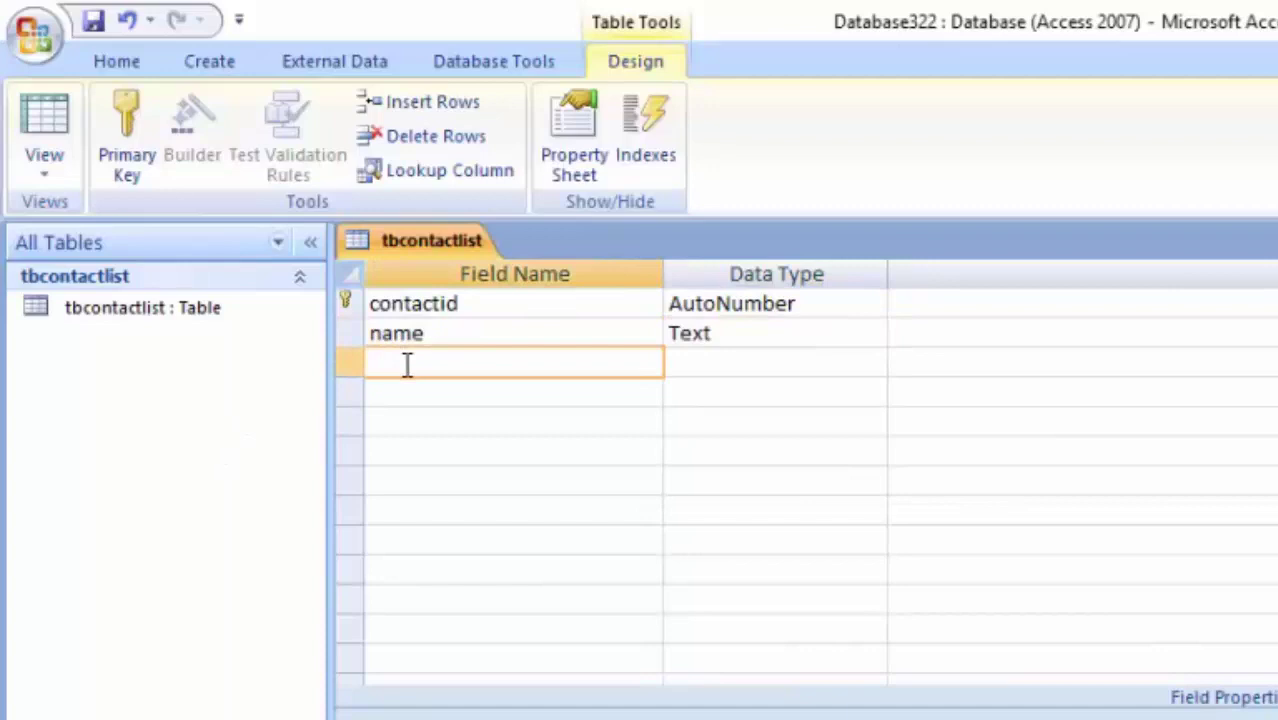
left_click(383, 300)
key("BackSpace")
type("C")
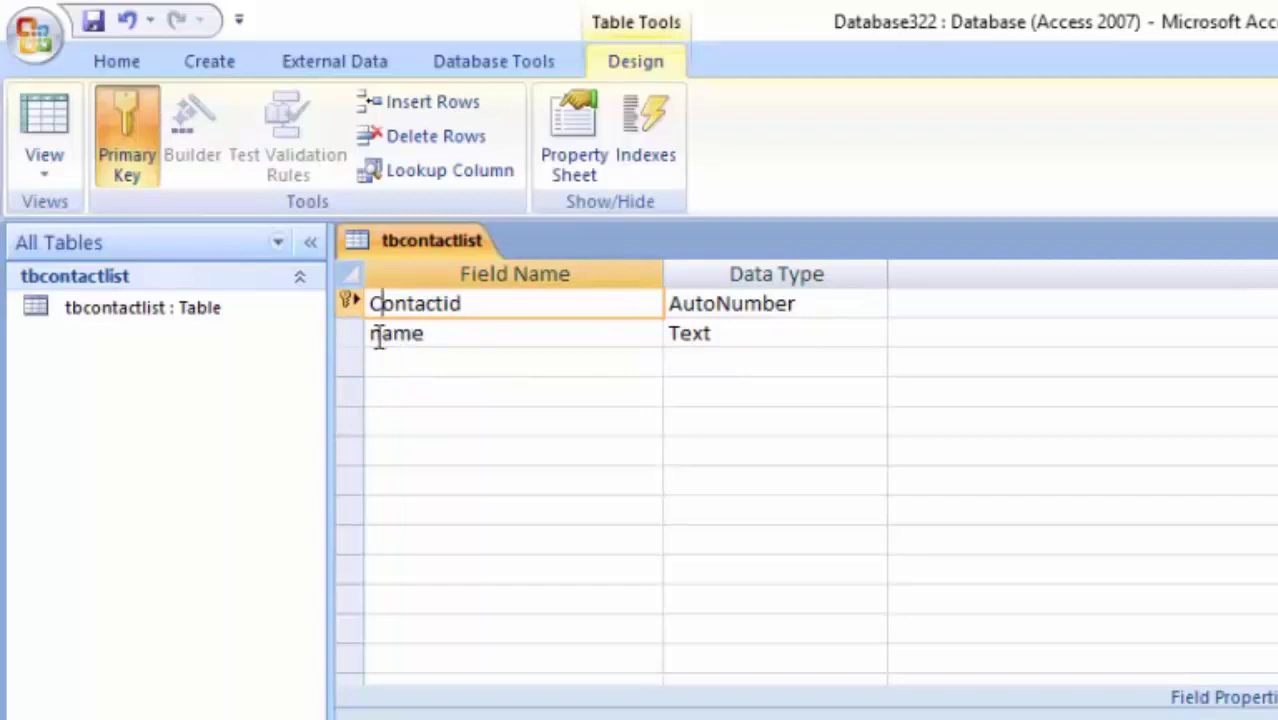
left_click(381, 336)
key("Delete")
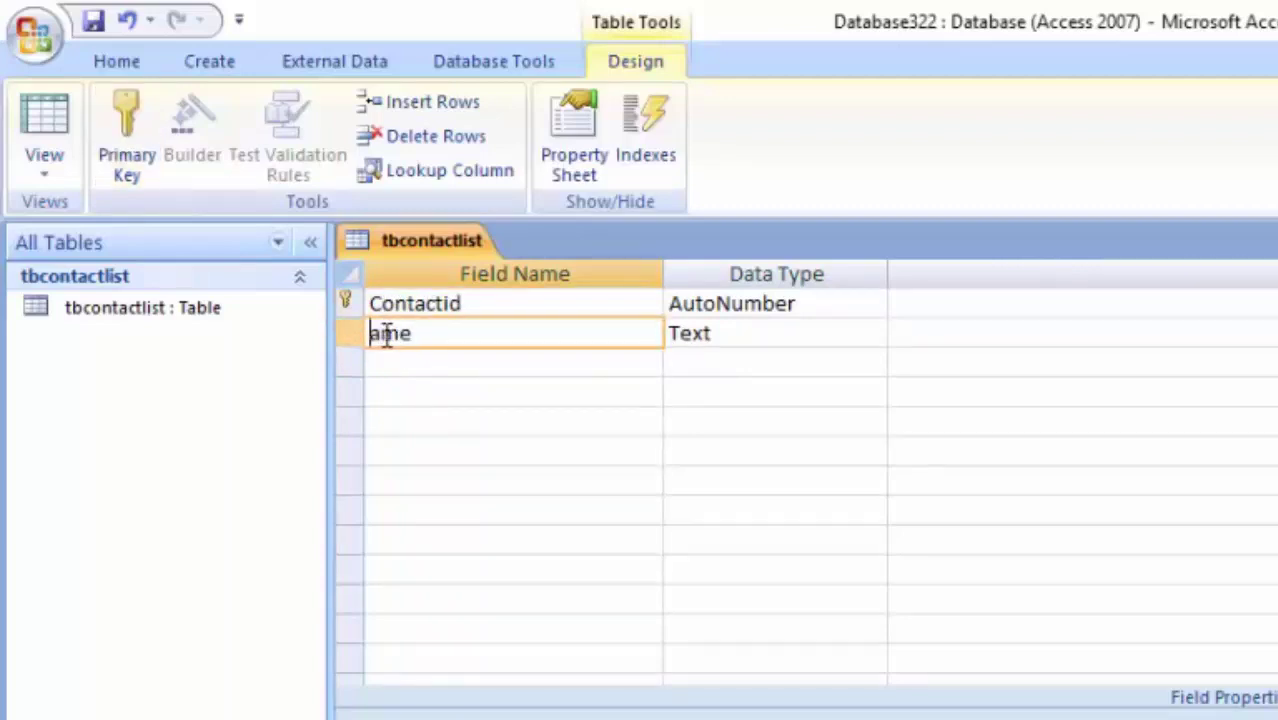
type("N")
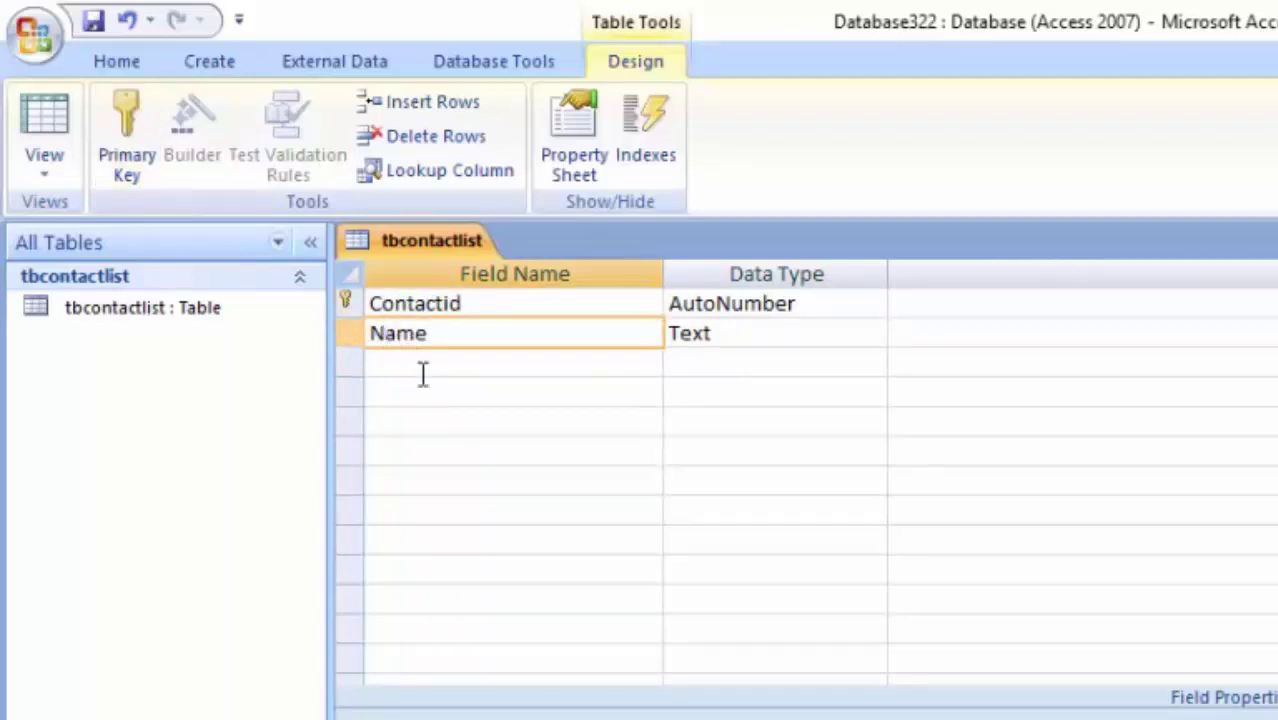
left_click(424, 363)
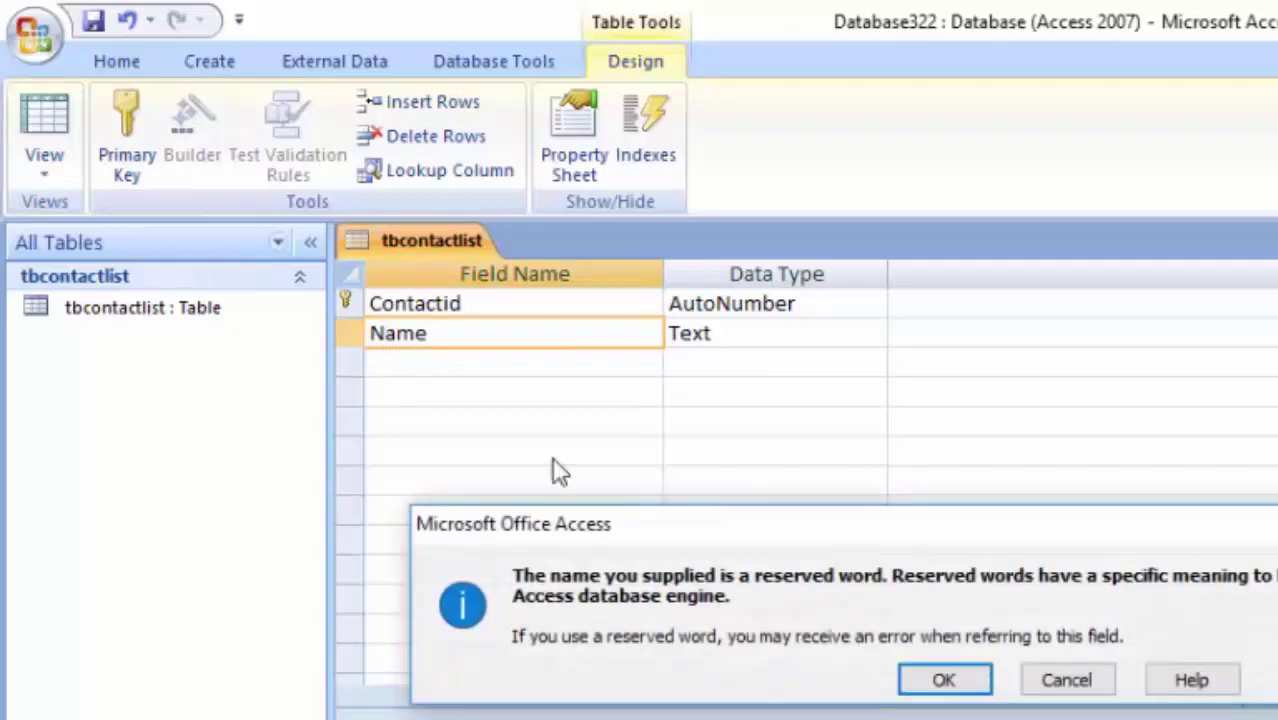
left_click(906, 678)
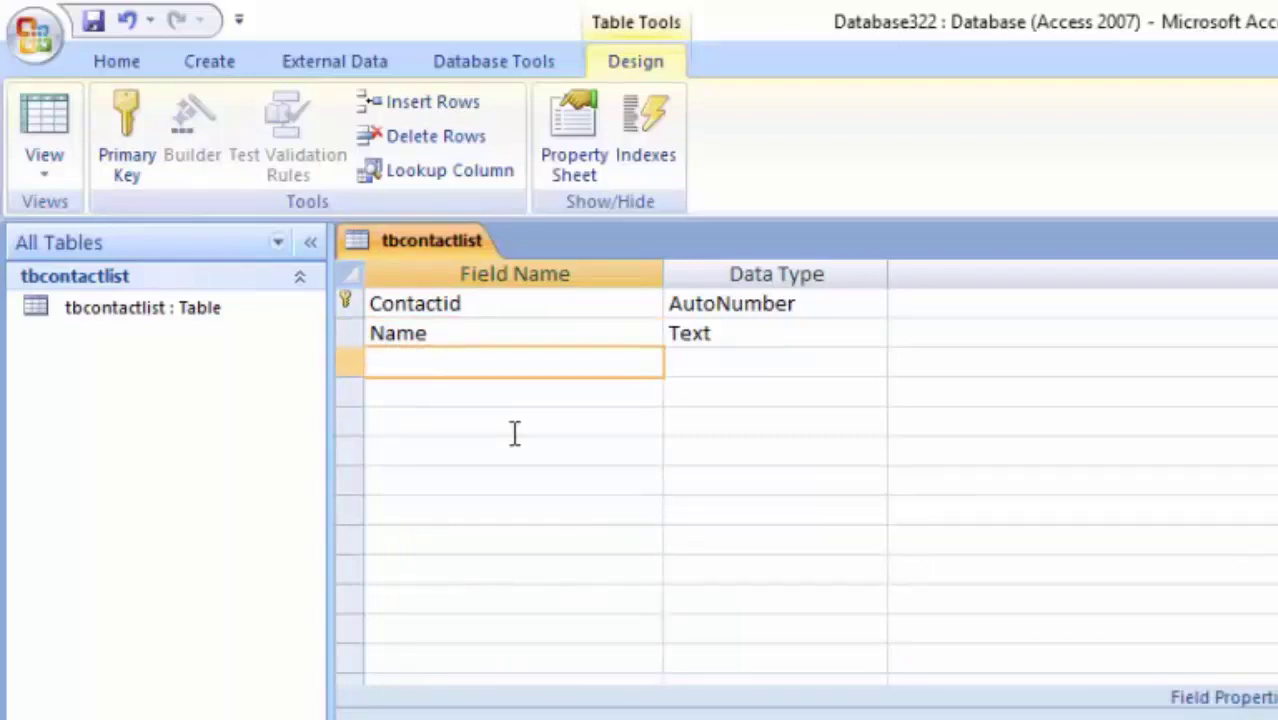
Add Country, State and City as Text fields
type("Cou")
type("ntry")
key("Return")
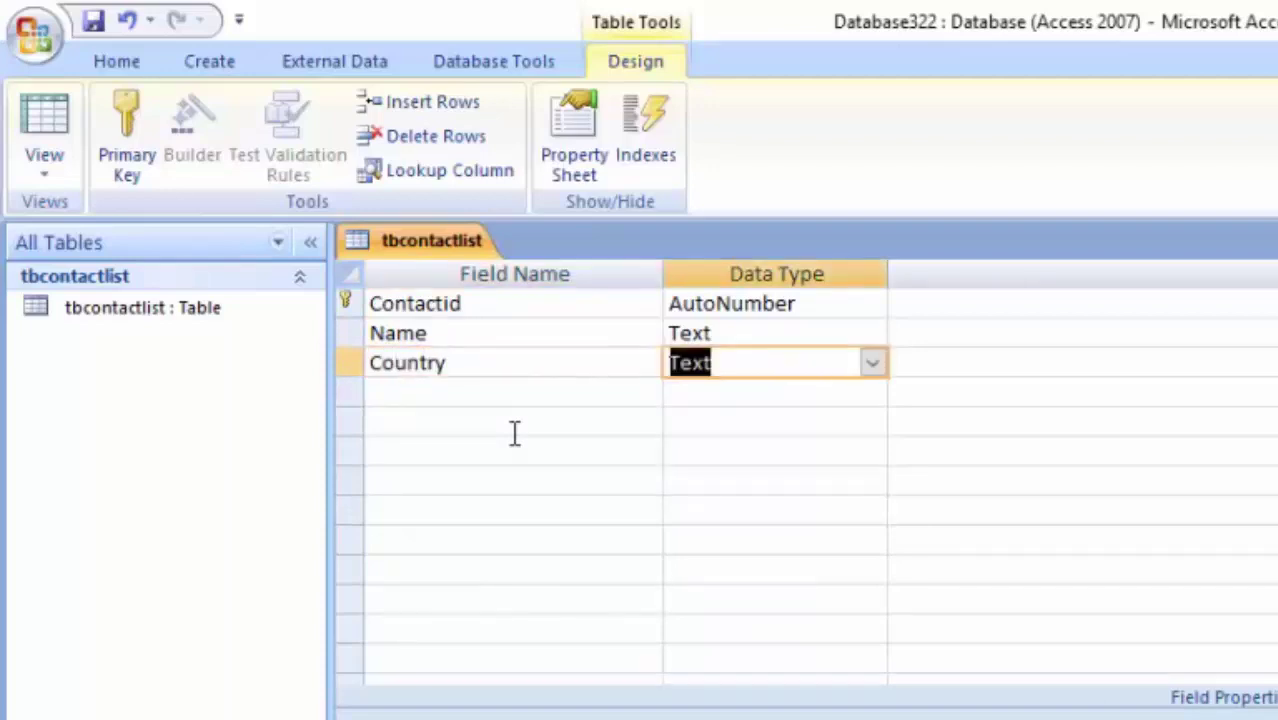
key("Return")
key("Return")
type("S")
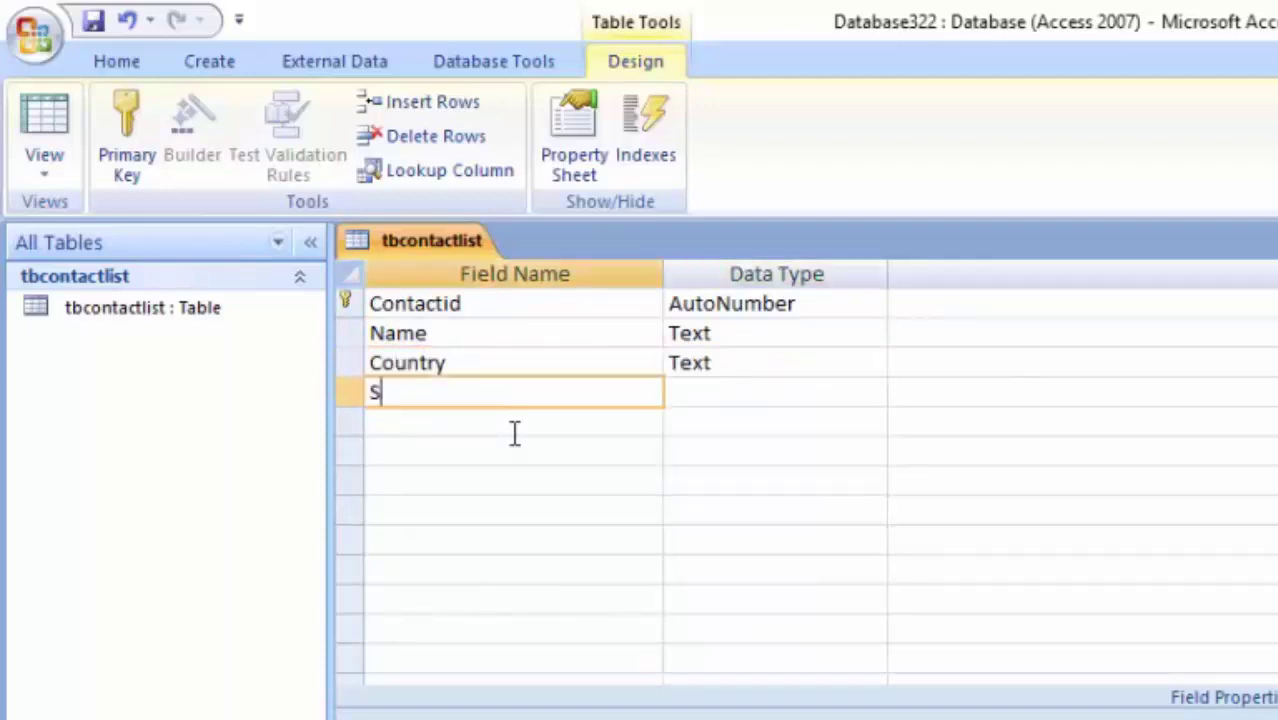
type("tate")
left_click(727, 391)
left_click(400, 419)
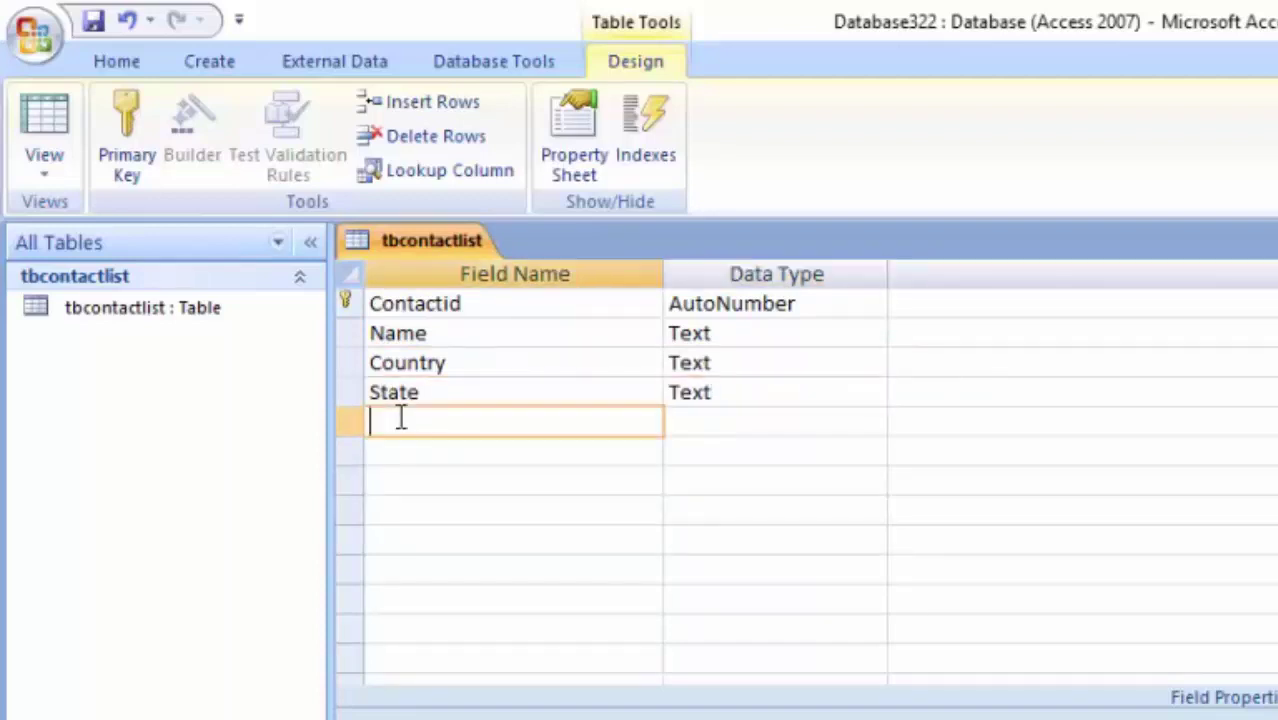
type("City")
left_click(749, 421)
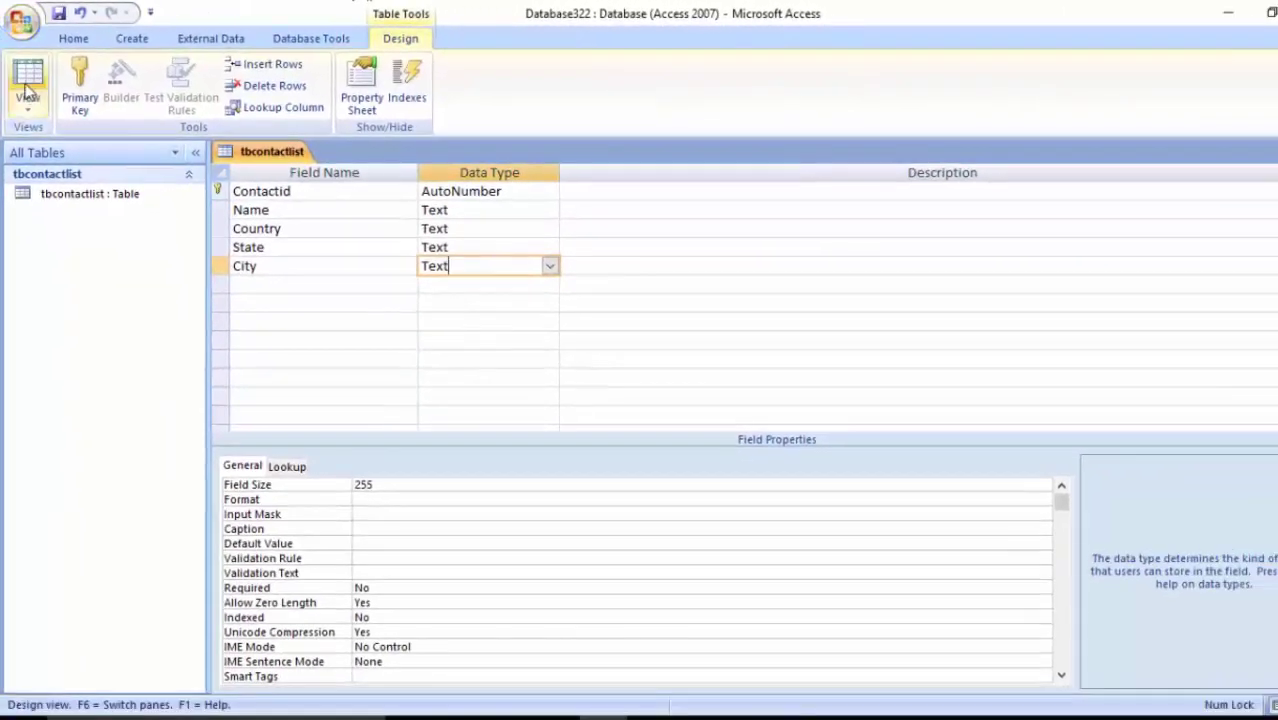
Save the table, switch to datasheet view, and enter a first contact in India, UP, Deoria
left_click(28, 85)
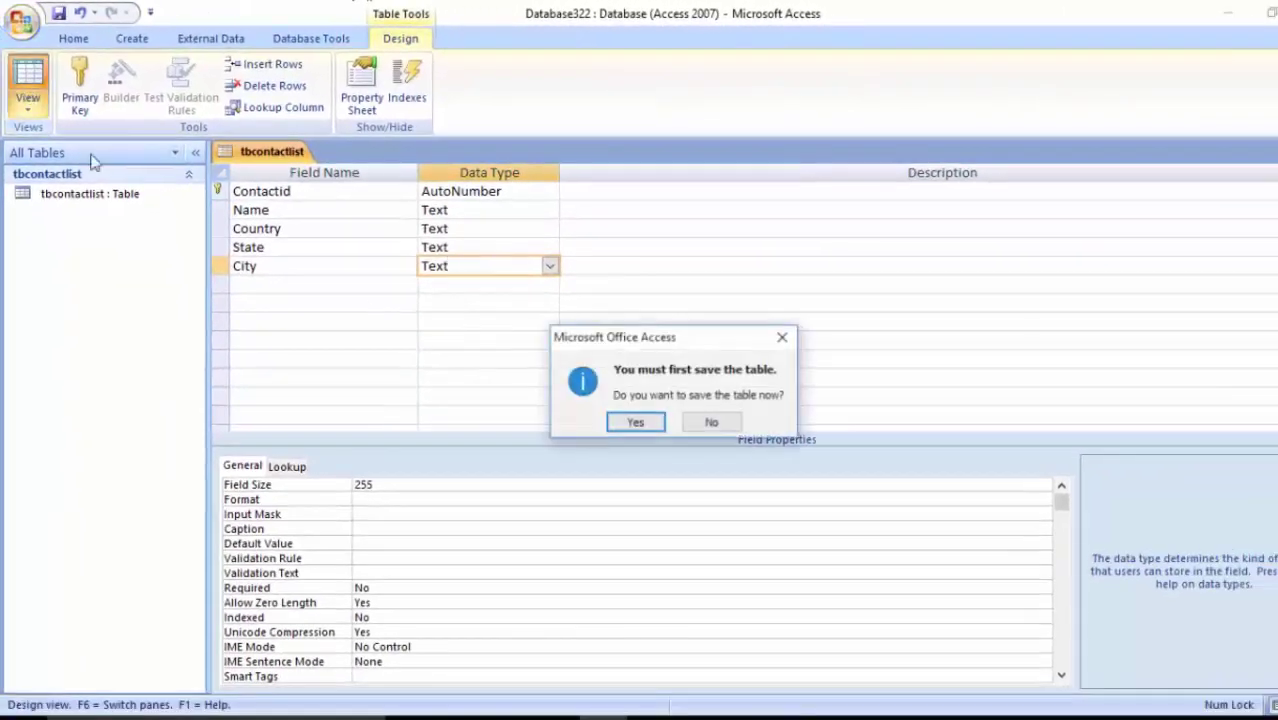
left_click(630, 424)
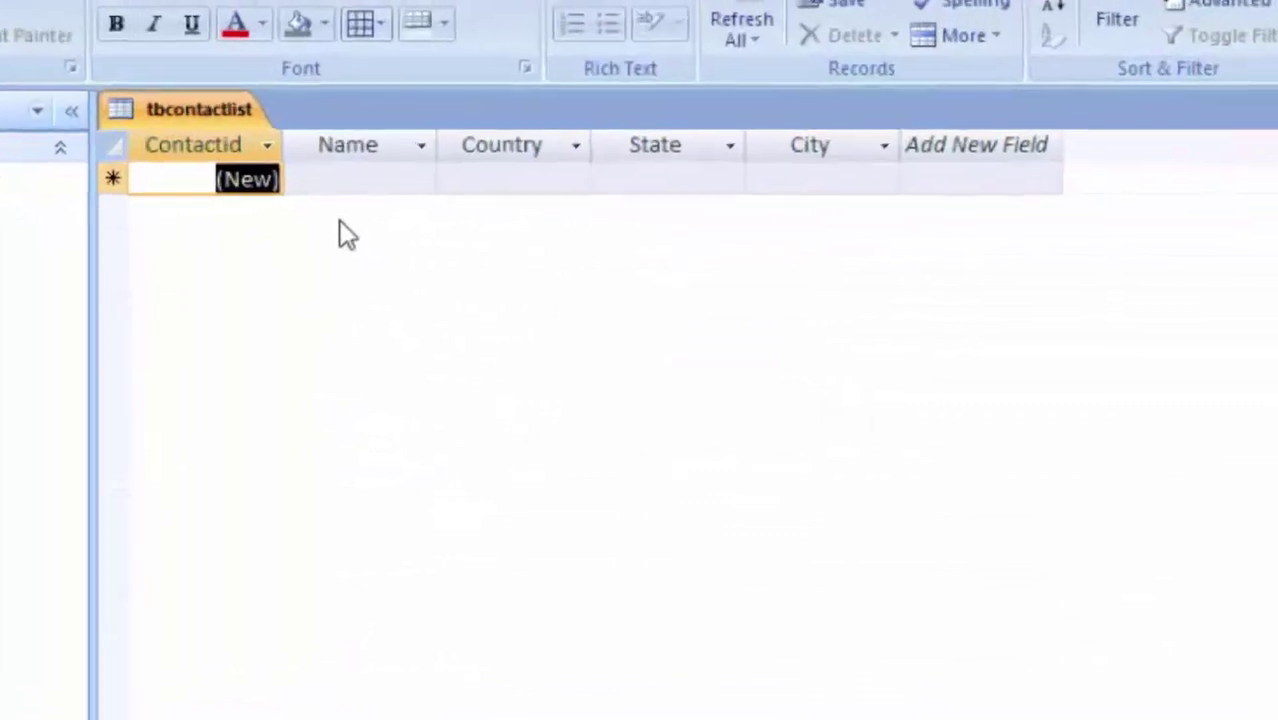
left_click(368, 175)
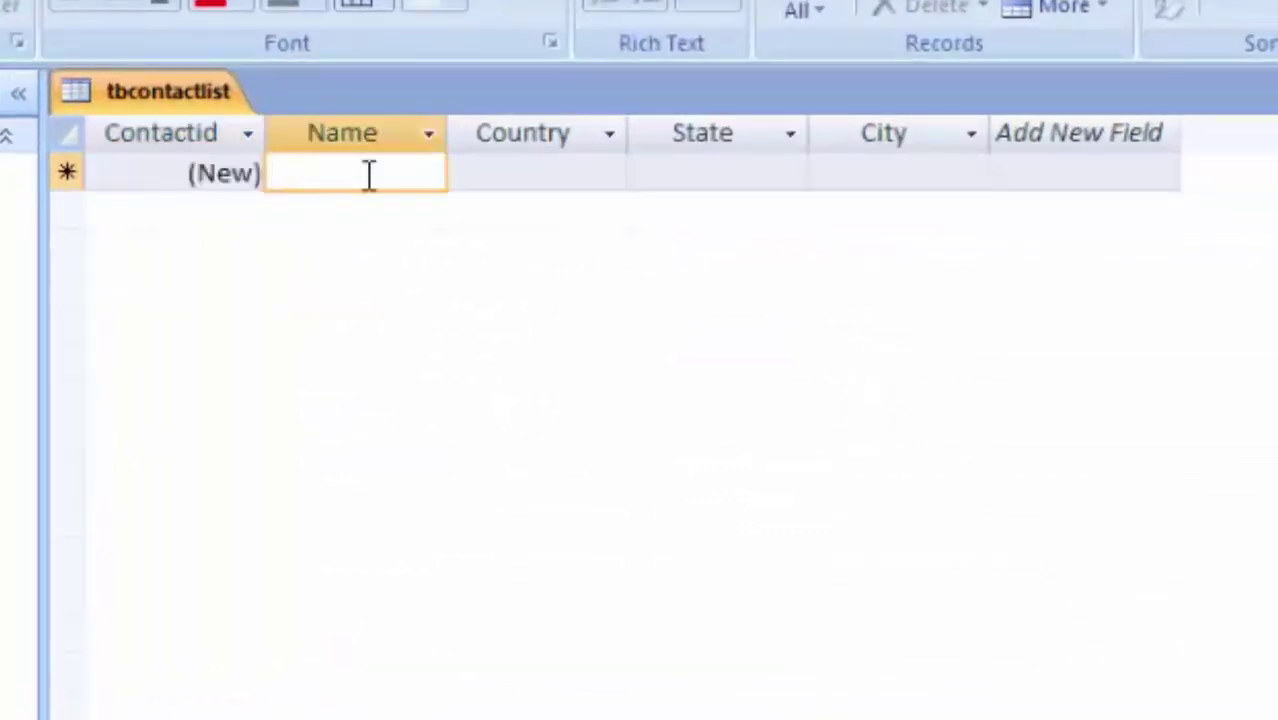
type("Ram")
key("Tab")
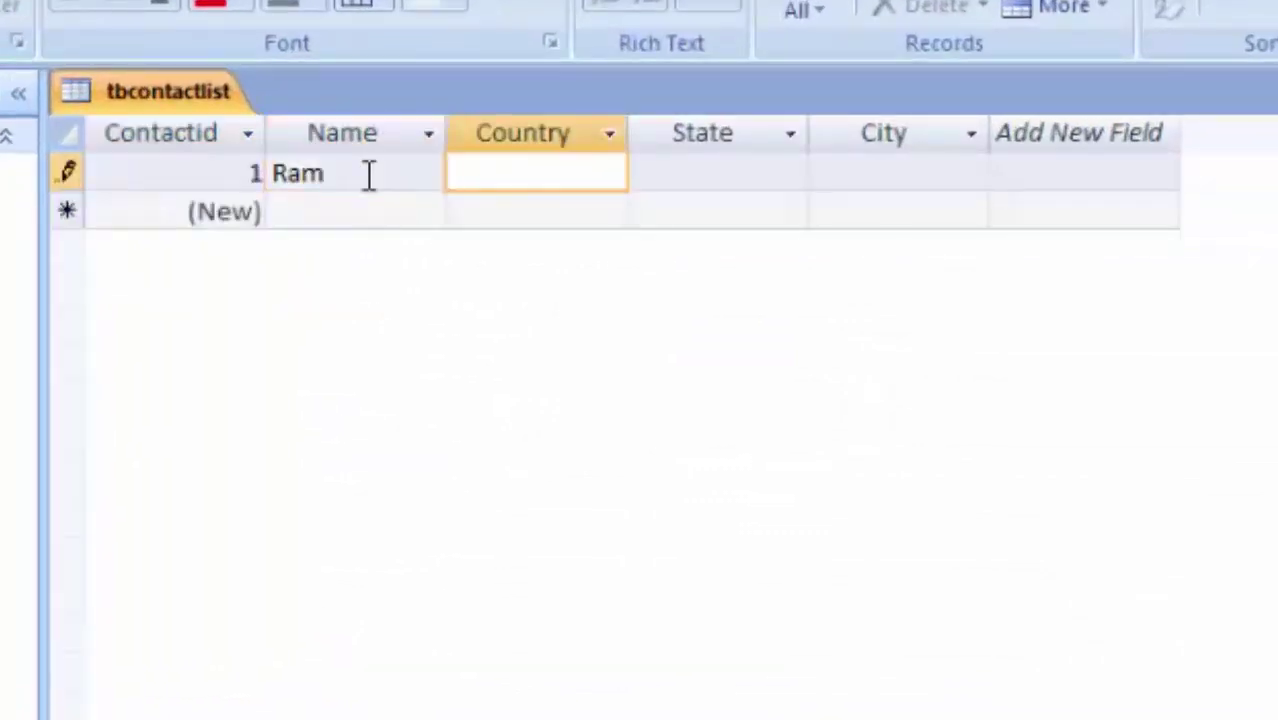
type("Indi")
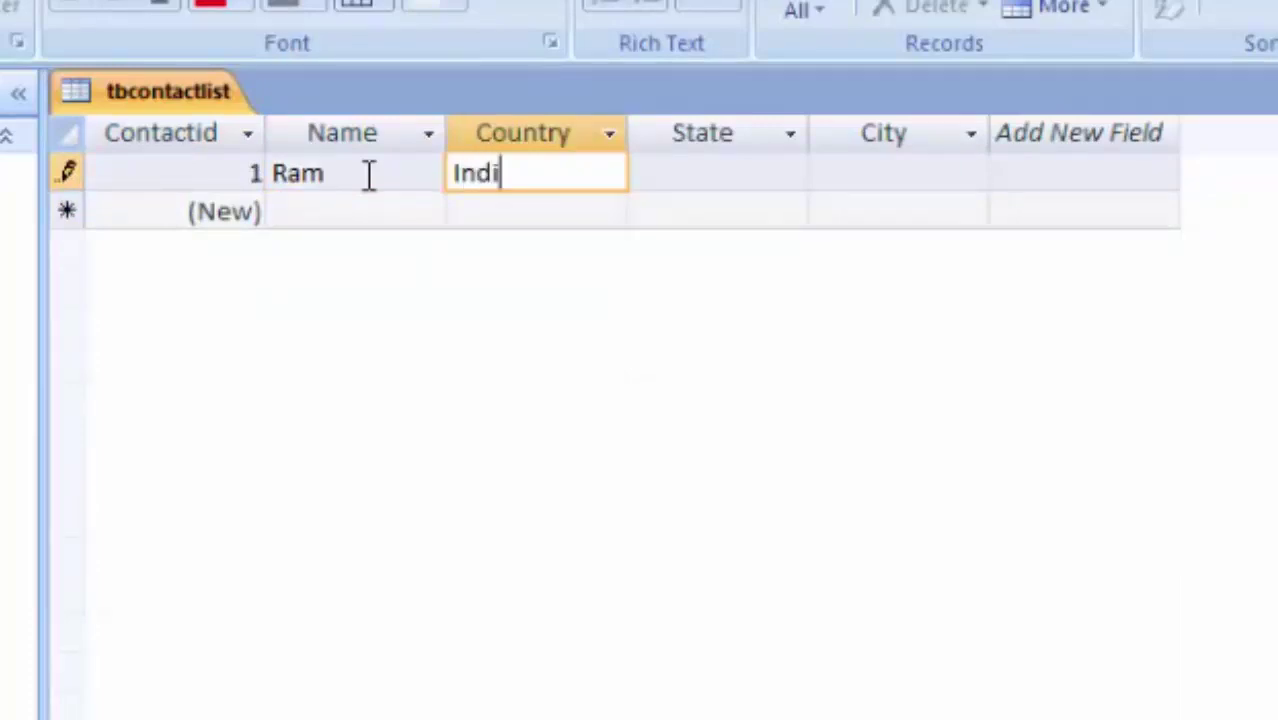
type("a")
key("Tab")
type("UP")
key("Tab")
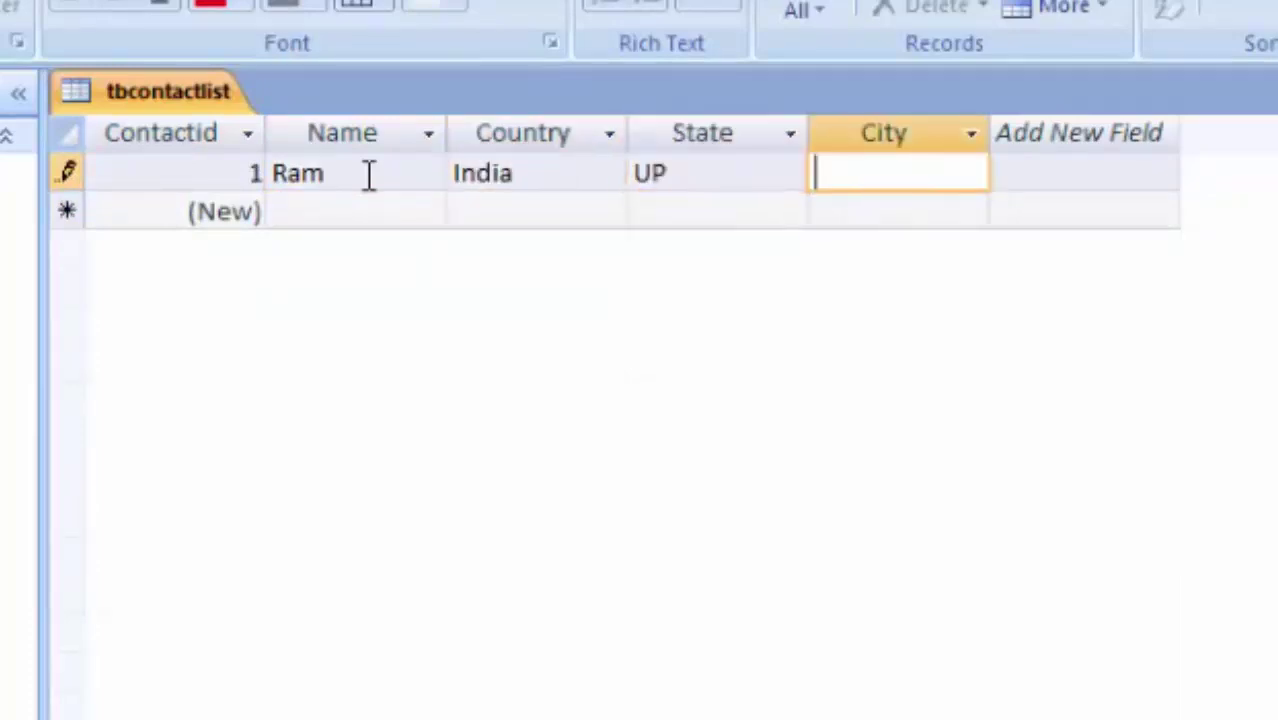
type("Deori")
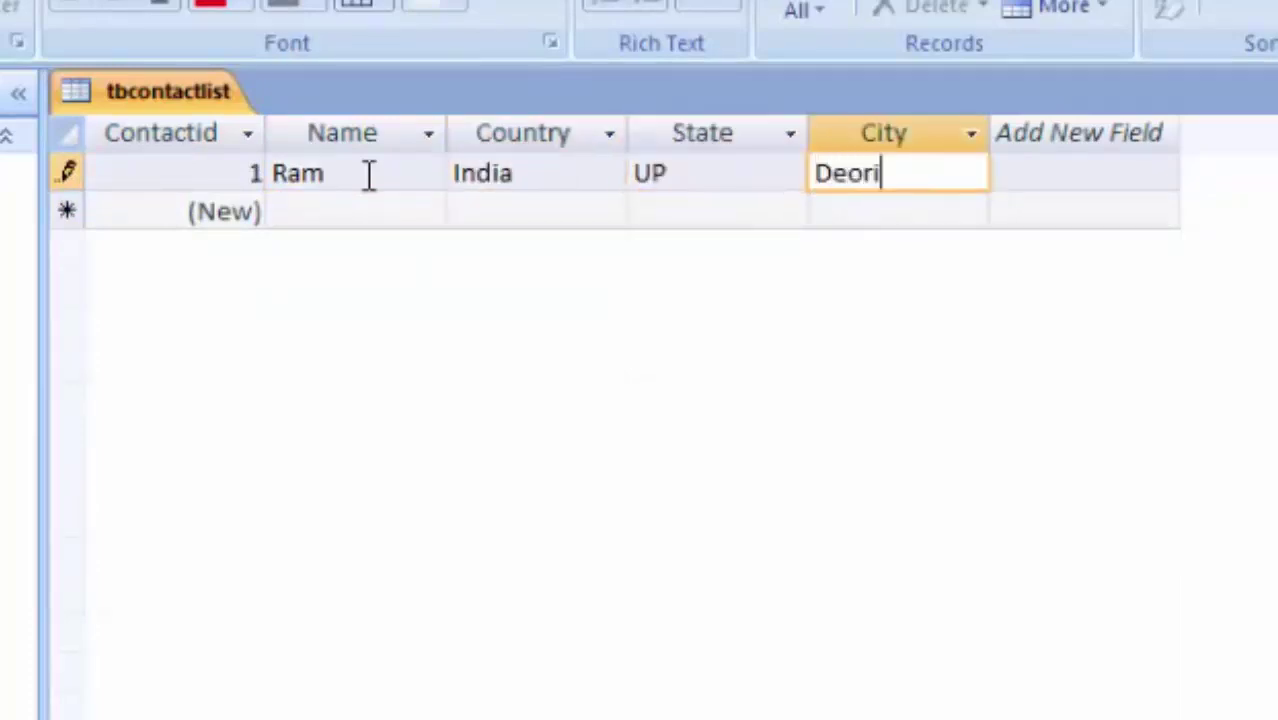
type("a")
key("Tab")
Enter a second contact in India, Gujrat, Wapi
key("Tab")
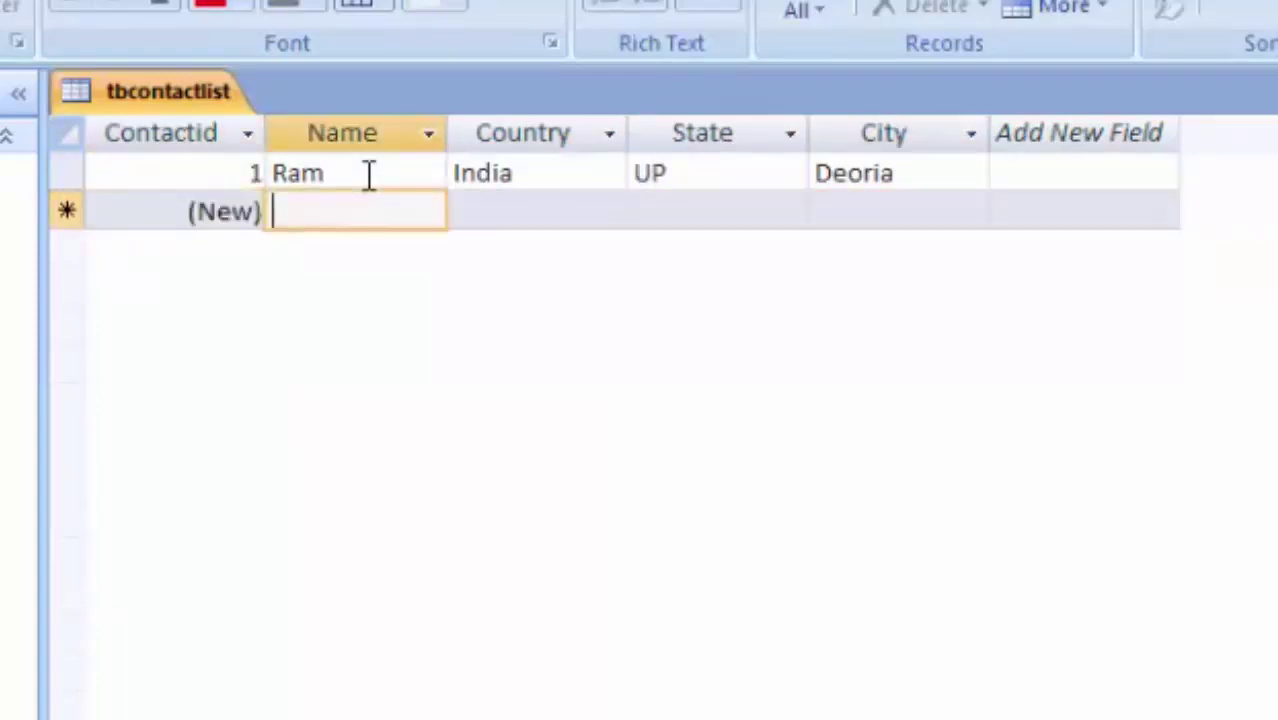
type("Shyam")
key("Tab")
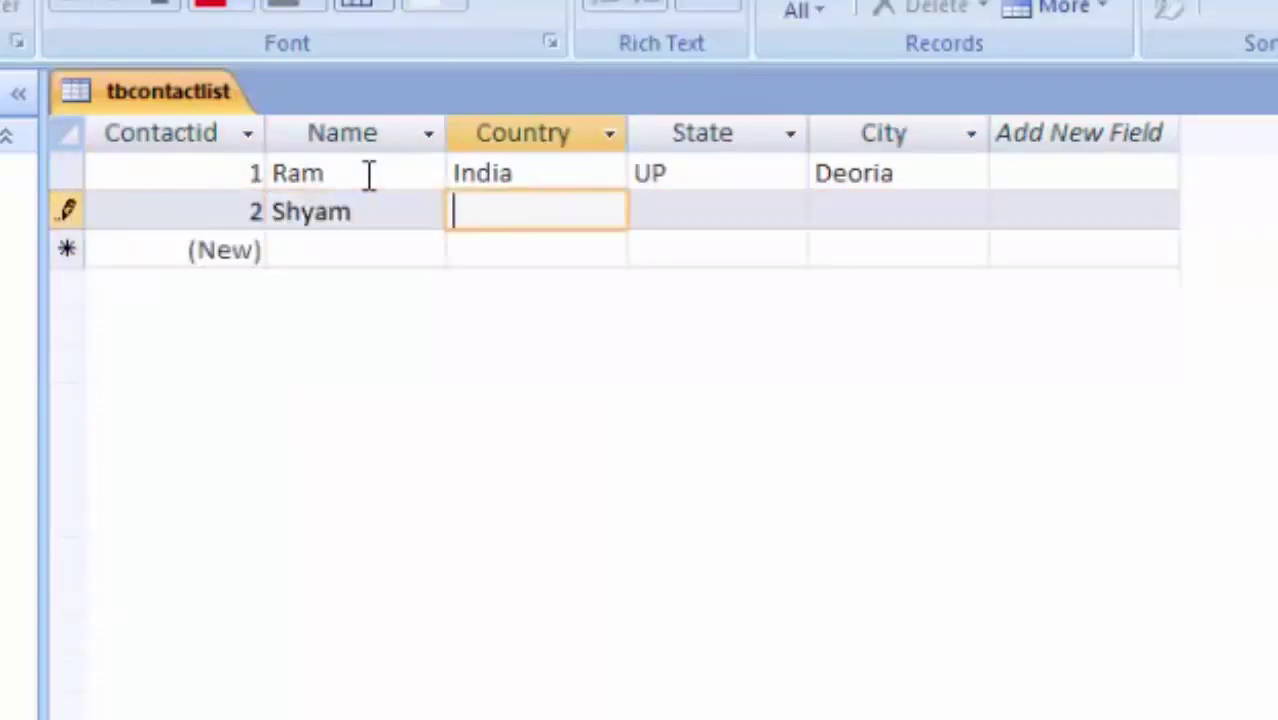
type("Ind")
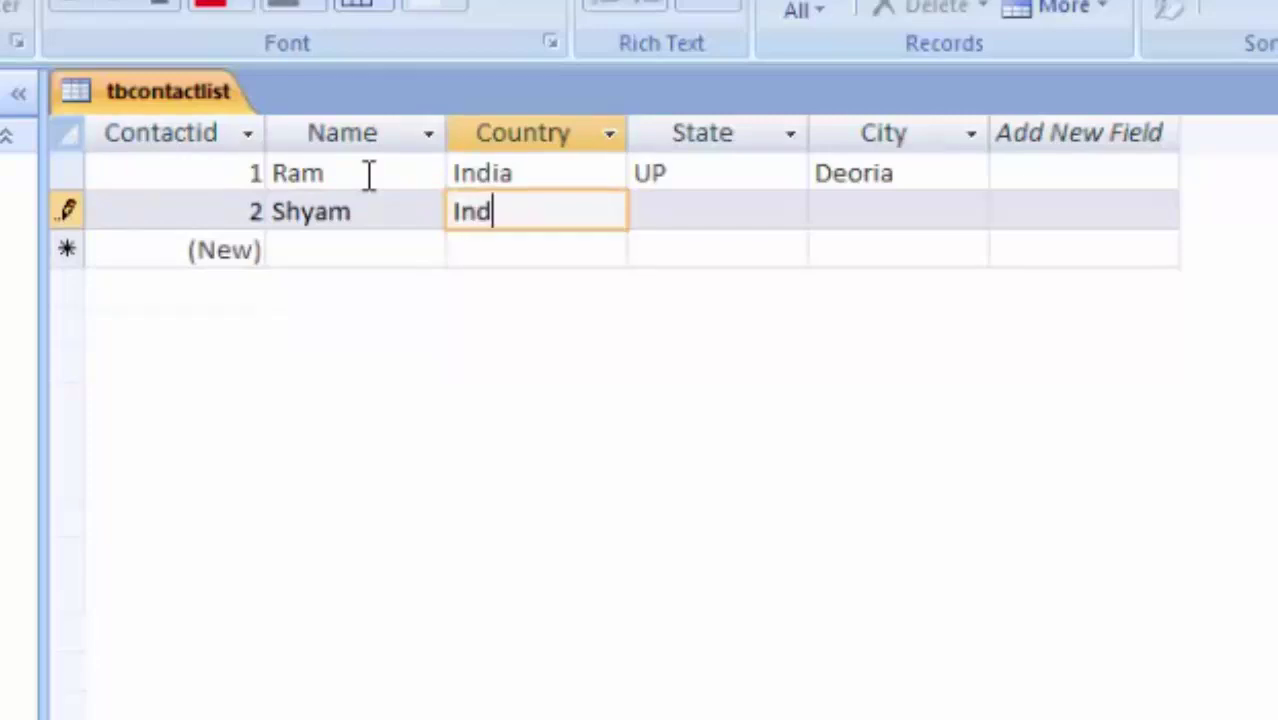
type("ia")
key("Tab")
type("G")
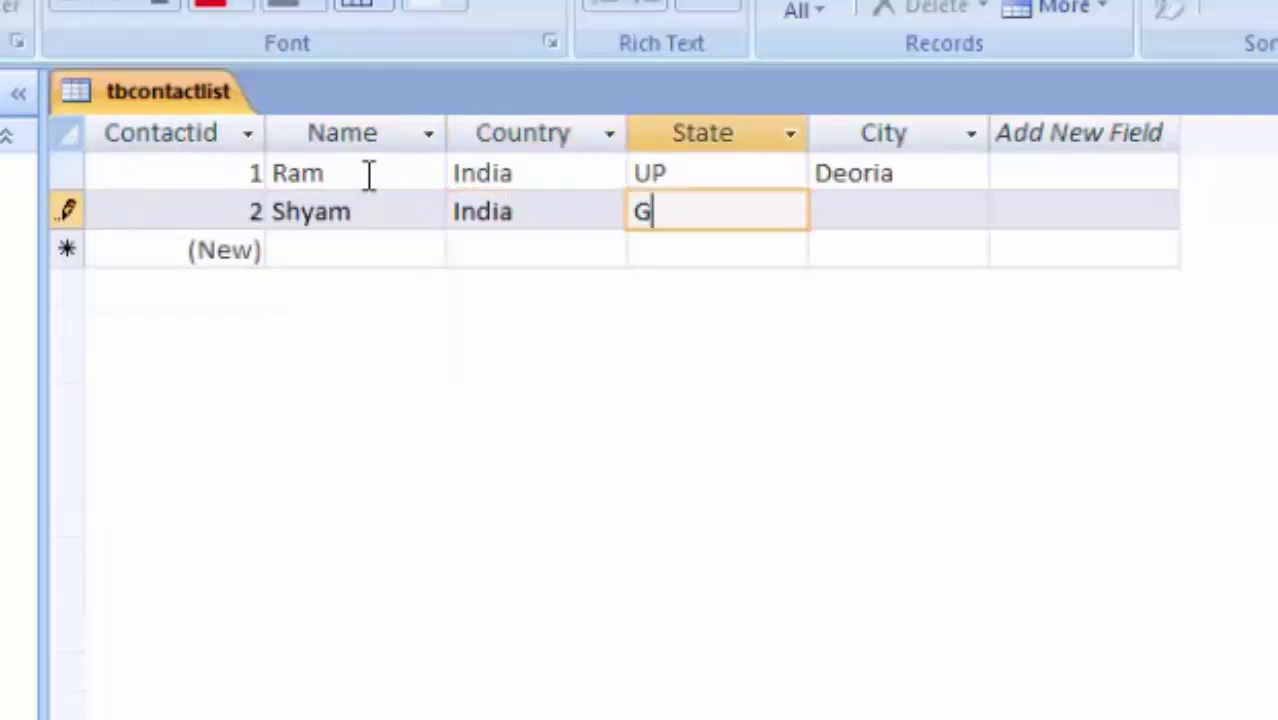
type("ujraty")
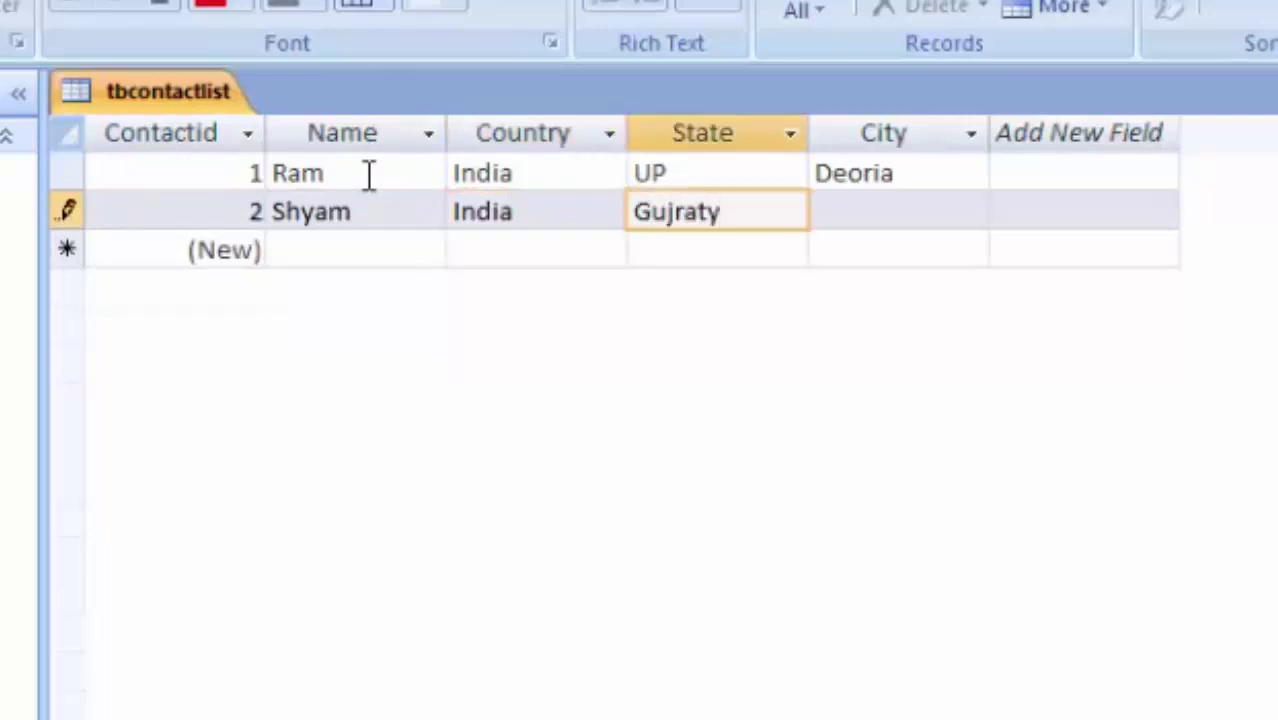
key("BackSpace")
key("Tab")
type("W")
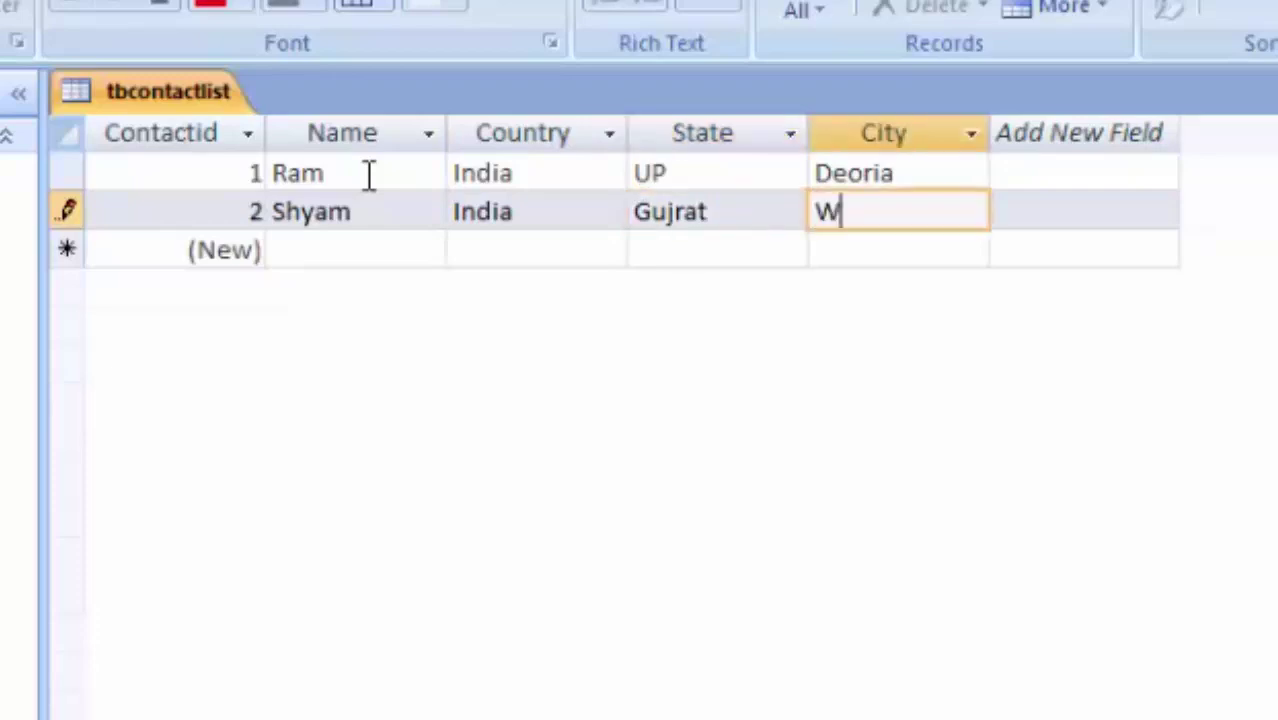
type("api")
key("Tab")
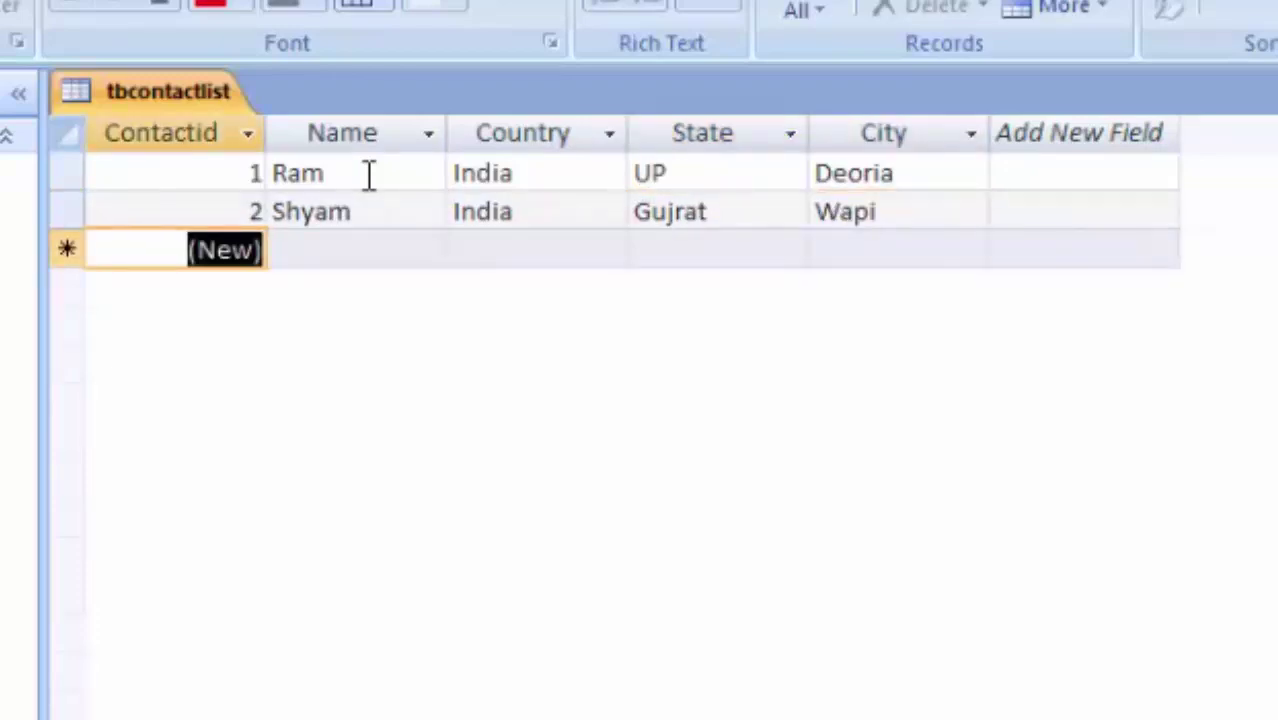
Enter a third contact in India, Bihar, Patna
key("Tab")
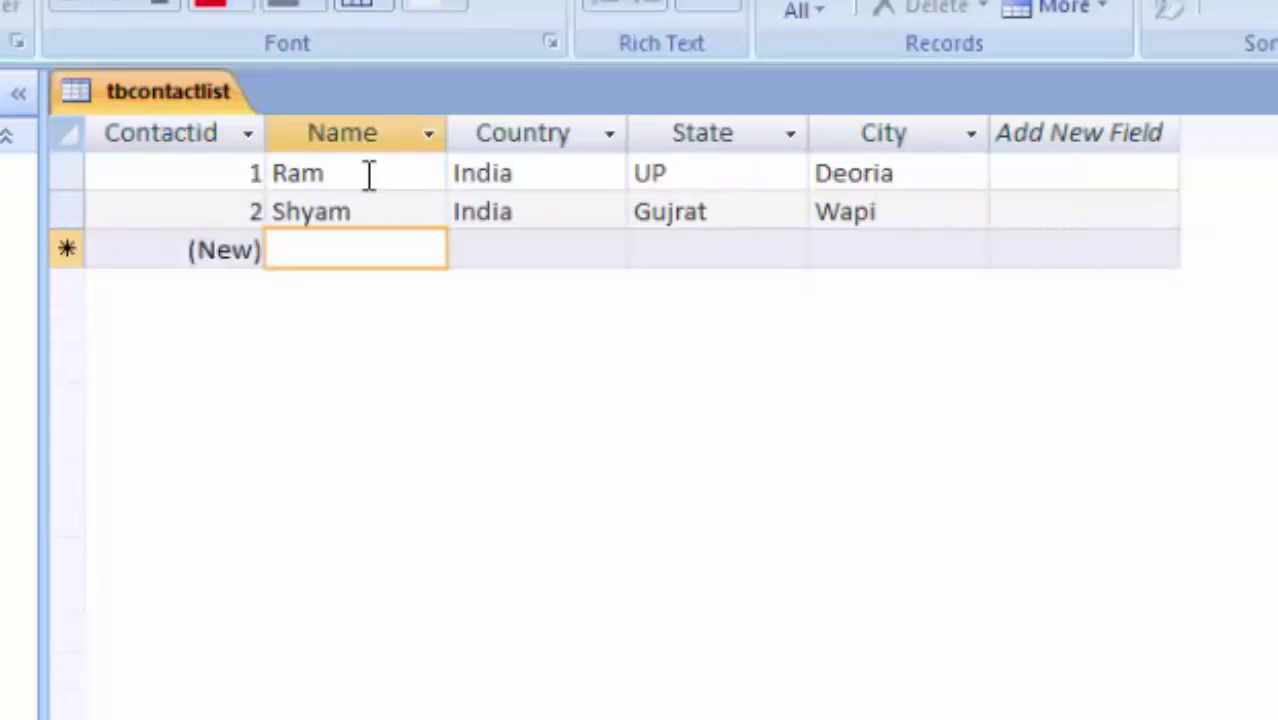
type("Su")
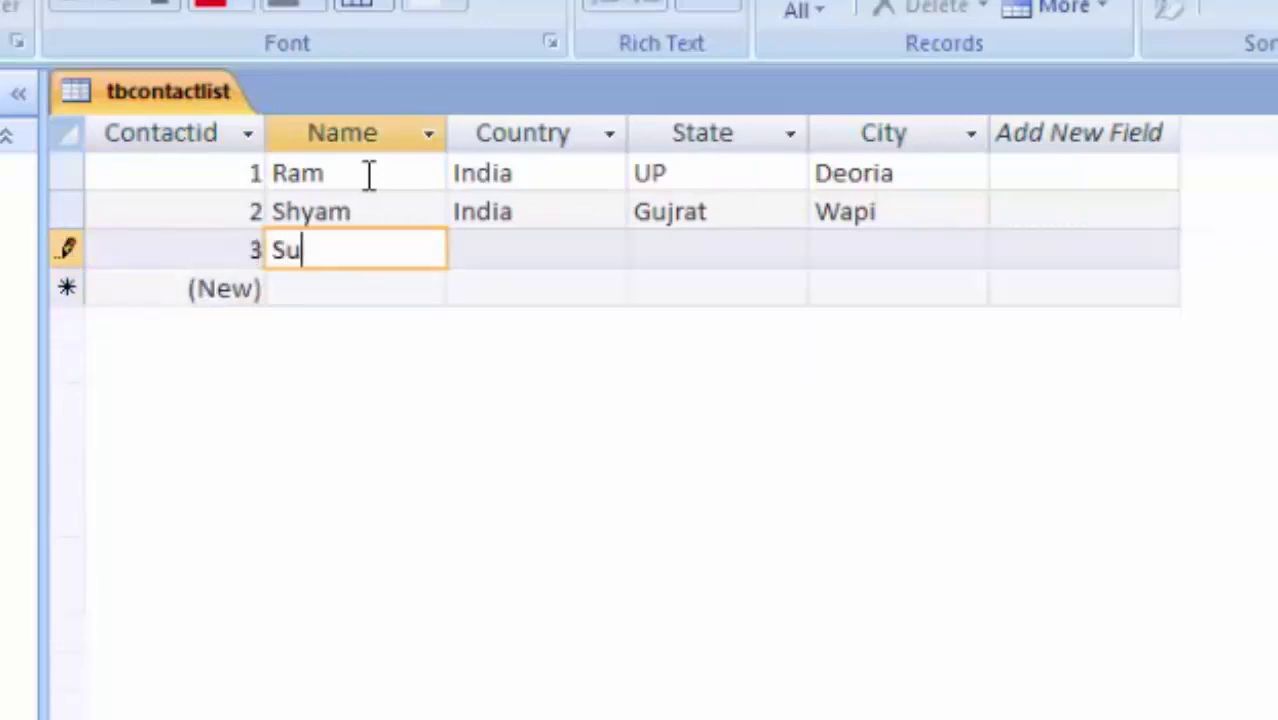
type("resh")
key("Tab")
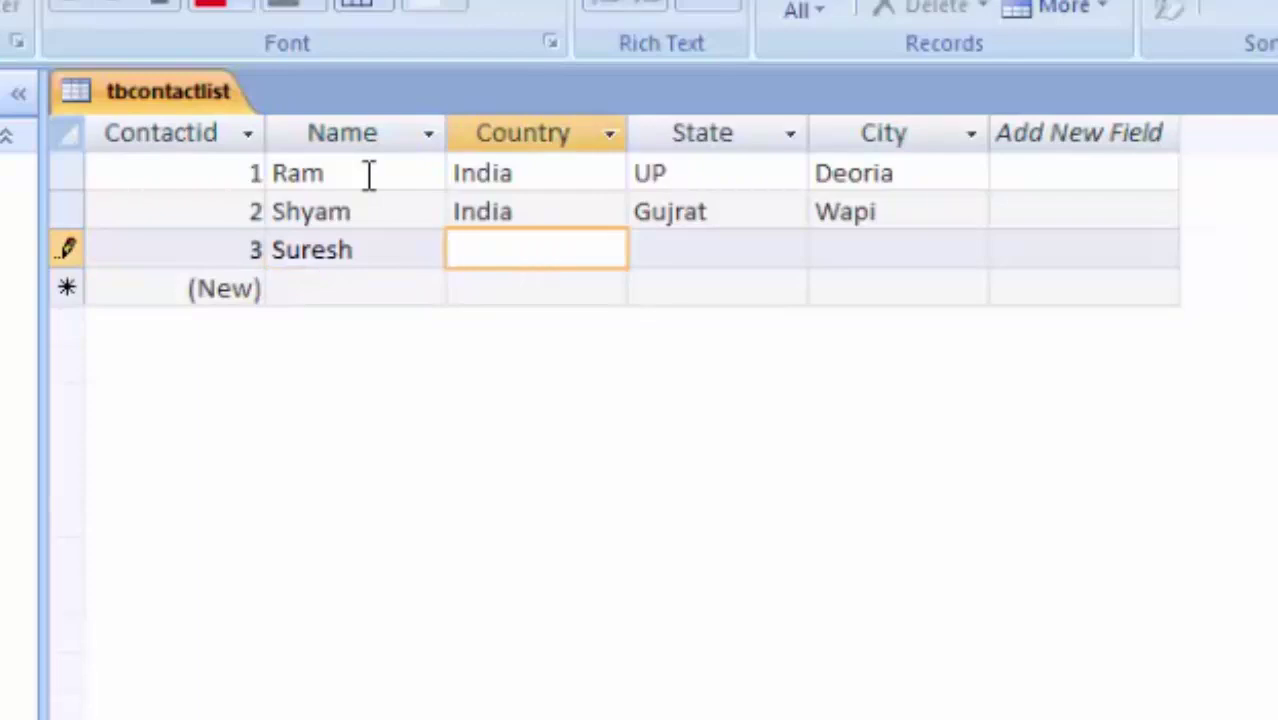
type("India")
key("Tab")
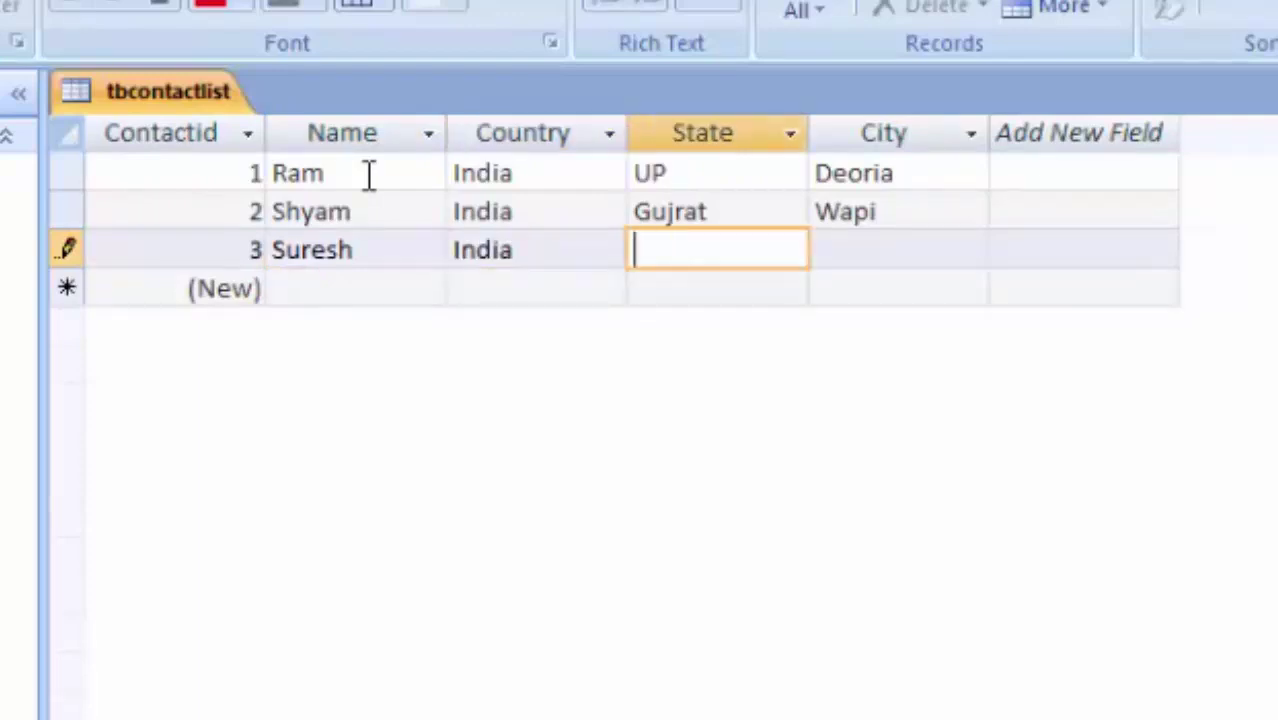
type("Bihar")
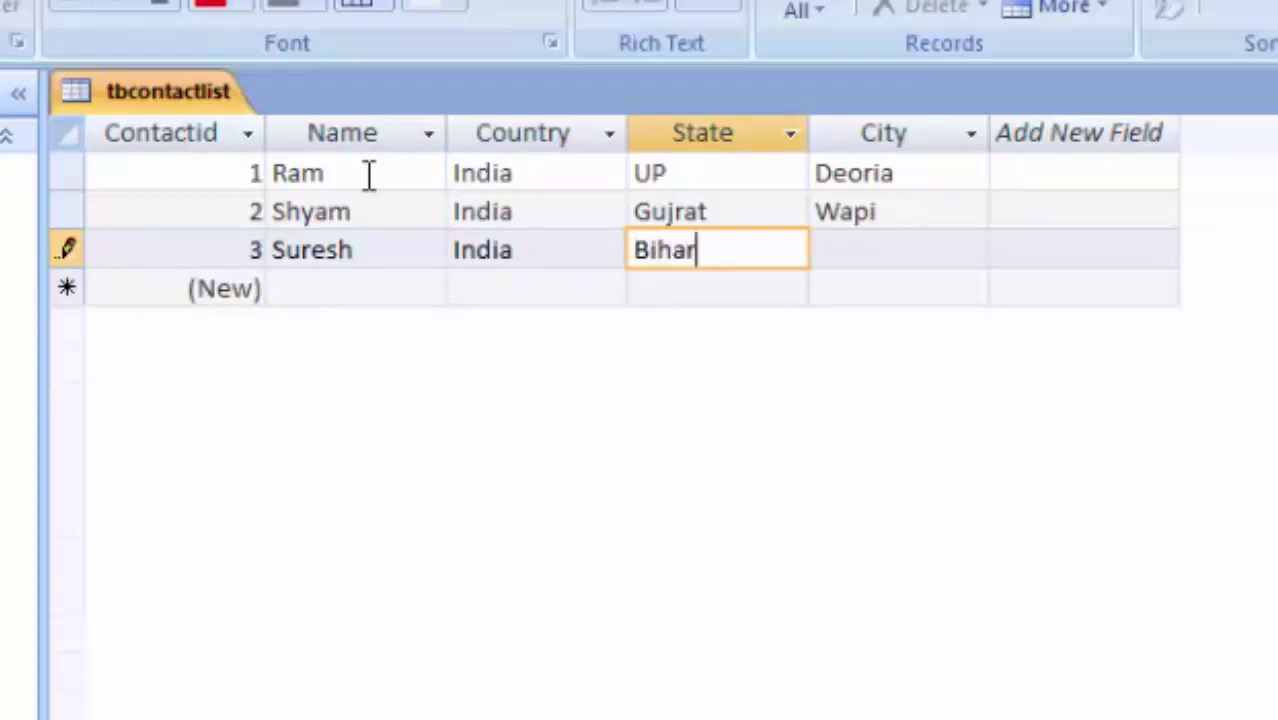
key("Tab")
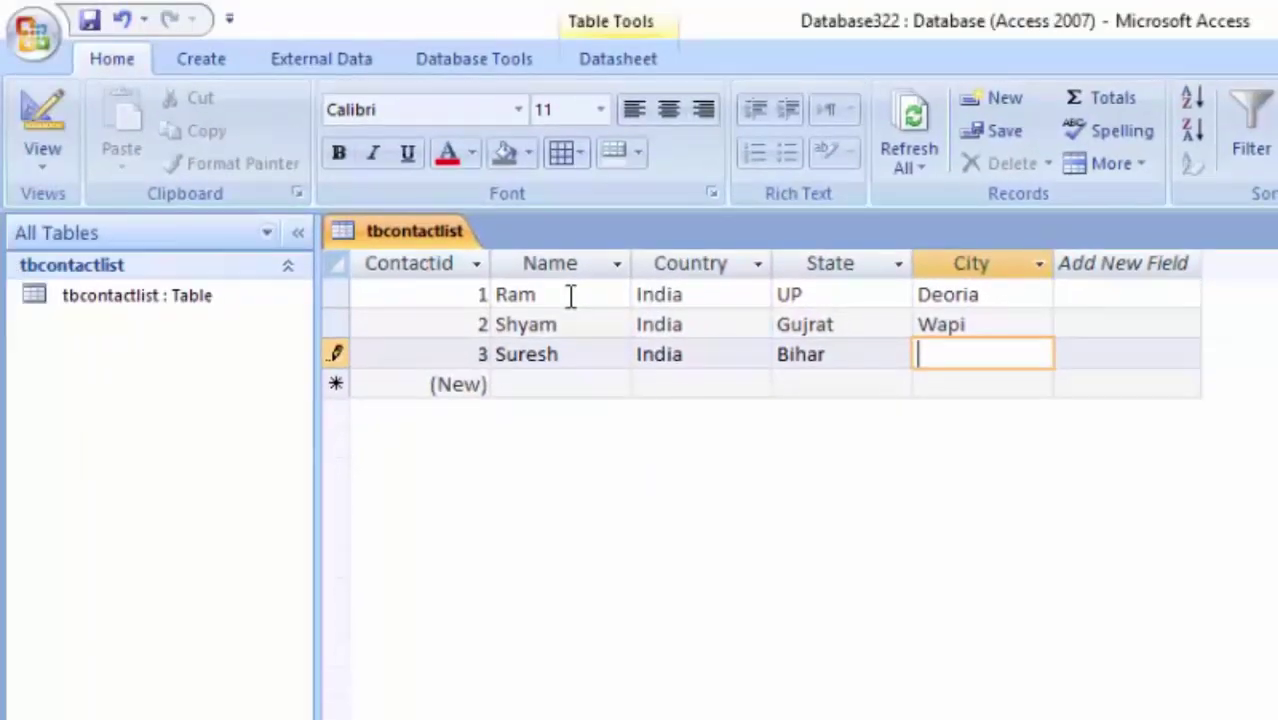
type("Prt")
key("BackSpace")
key("BackSpace")
type("at")
type("na")
left_click(556, 383)
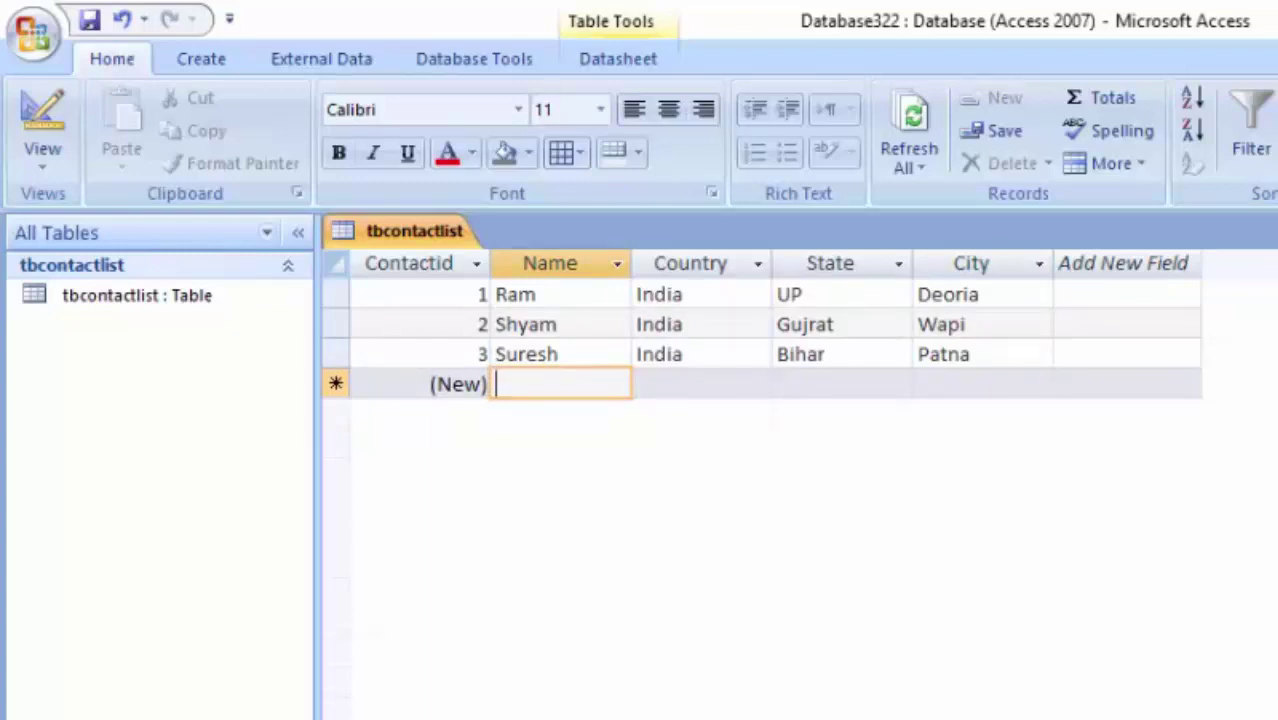
Enter a fourth contact in Japan, Tokyo, Tokyo and save the record
type("AB")
key("Tab")
type("Japan")
key("Tab")
type("T")
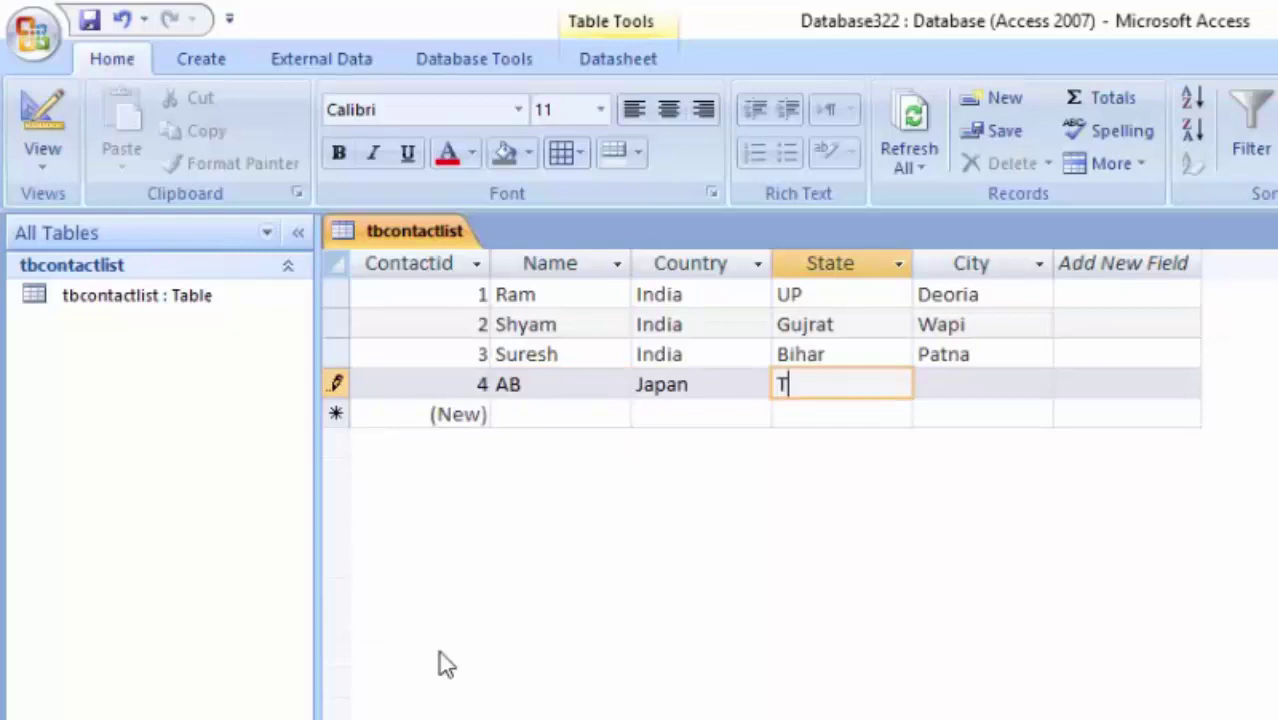
type("okyo")
key("Tab")
type("To")
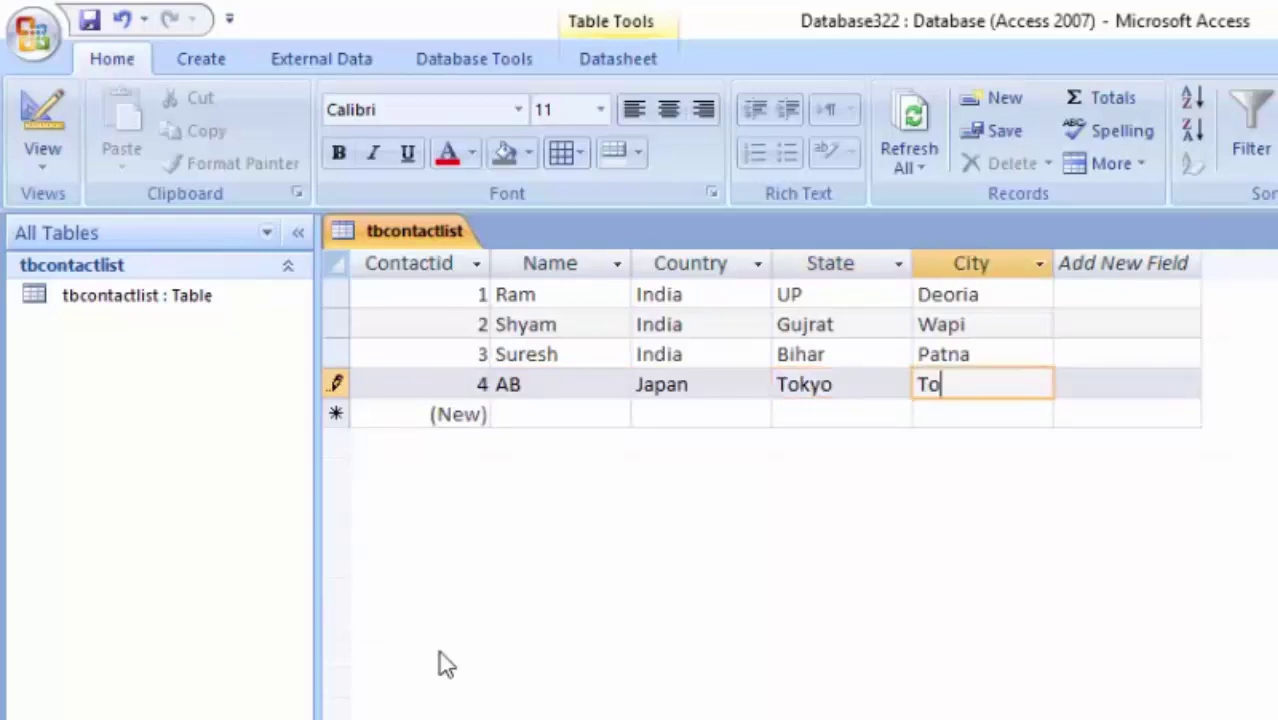
type("kyo")
left_click(103, 28)
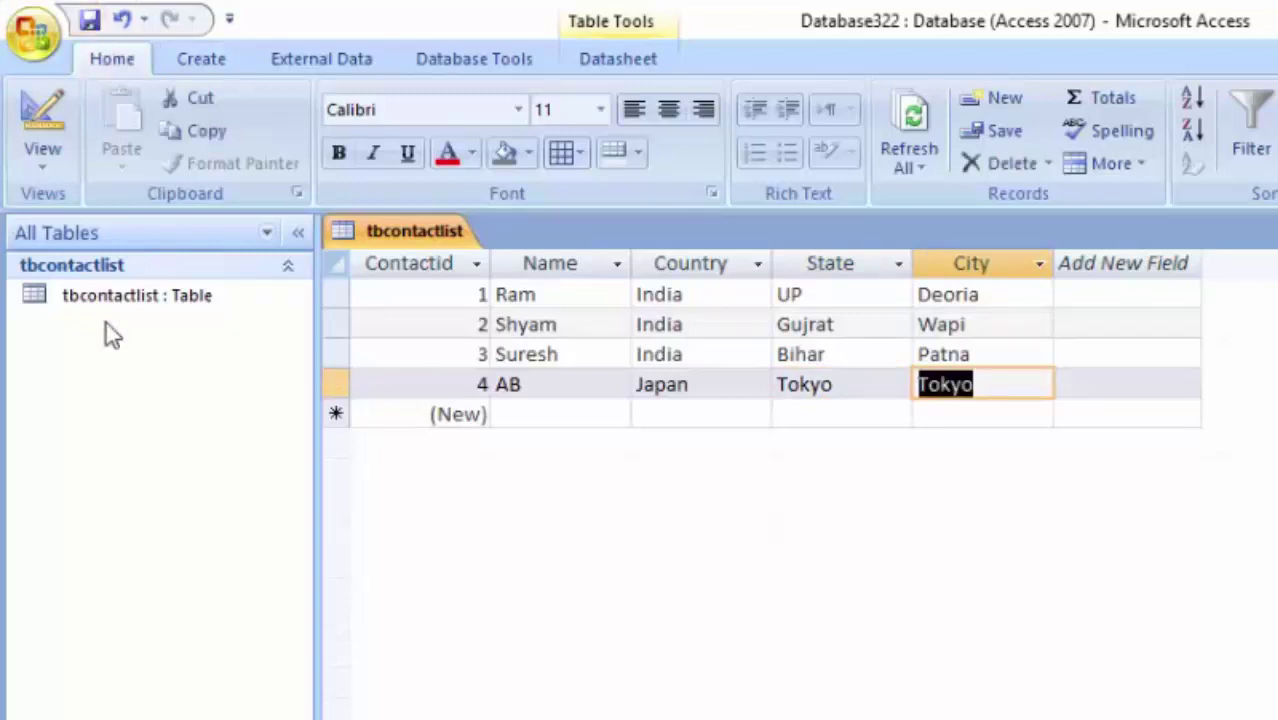
key("F2")
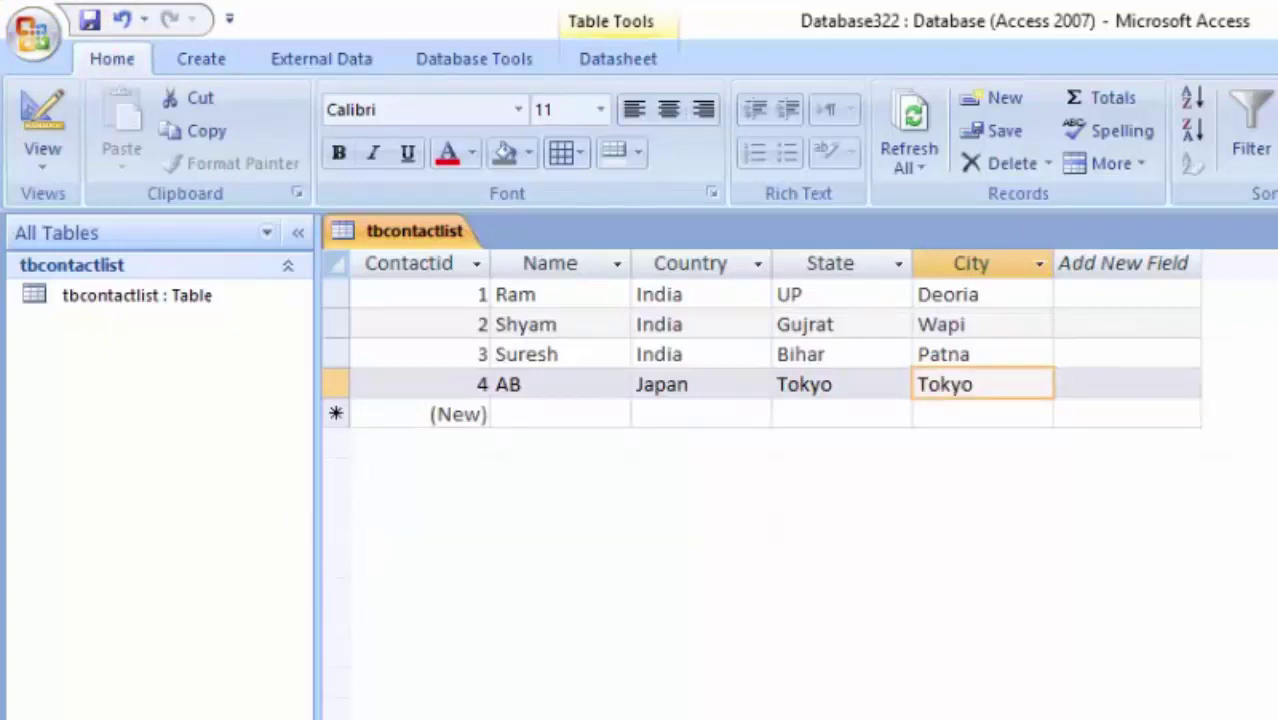
key("F2")
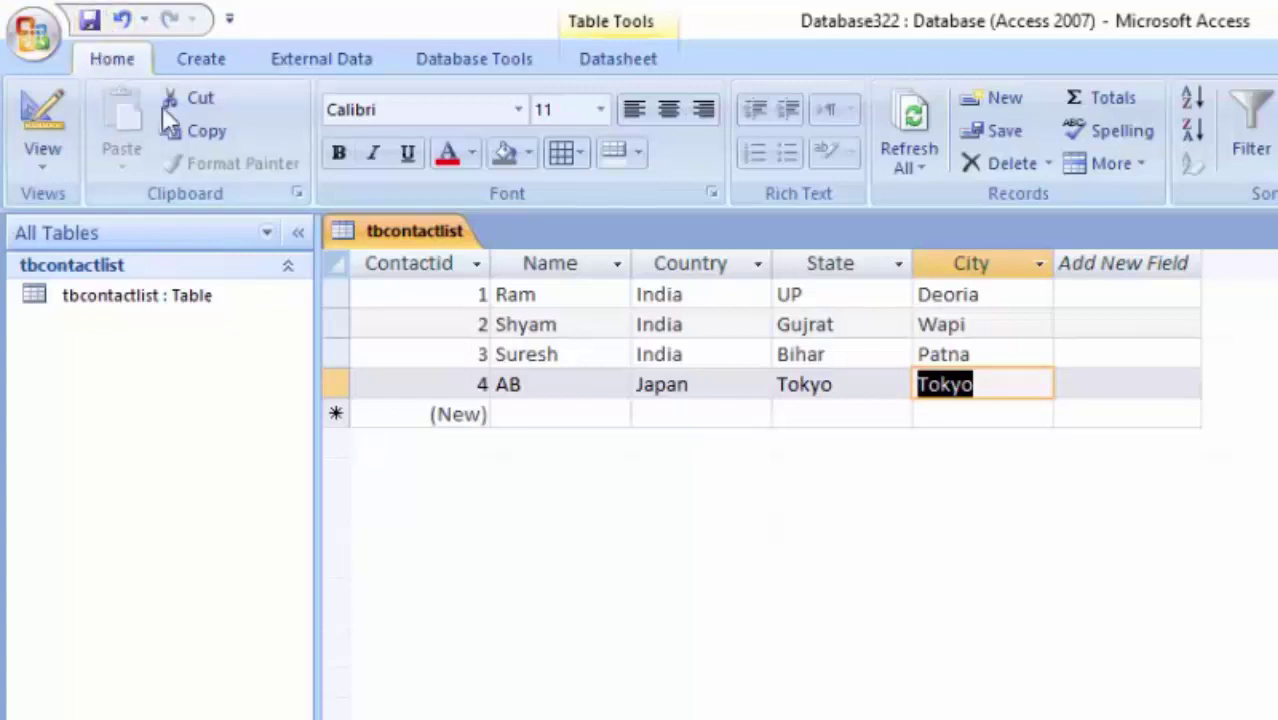
left_click(203, 64)
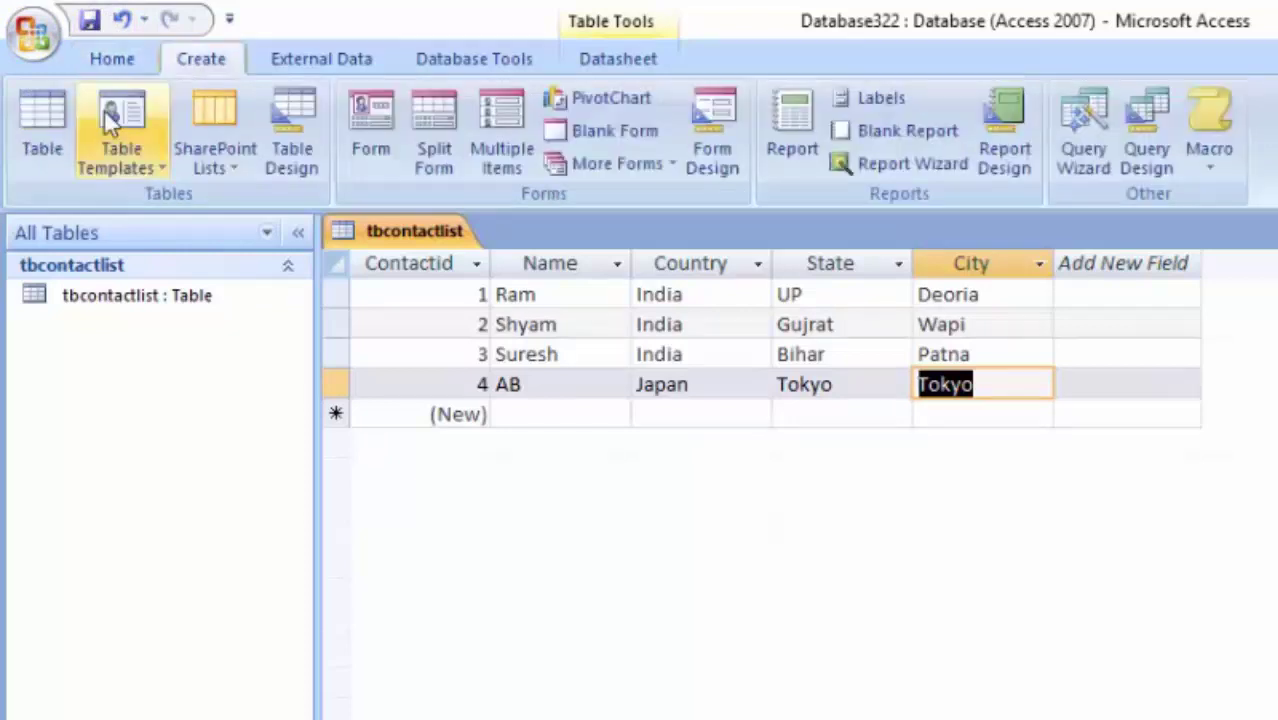
Create a new table and save it as tbcountry in Design View
left_click(36, 120)
left_click(42, 125)
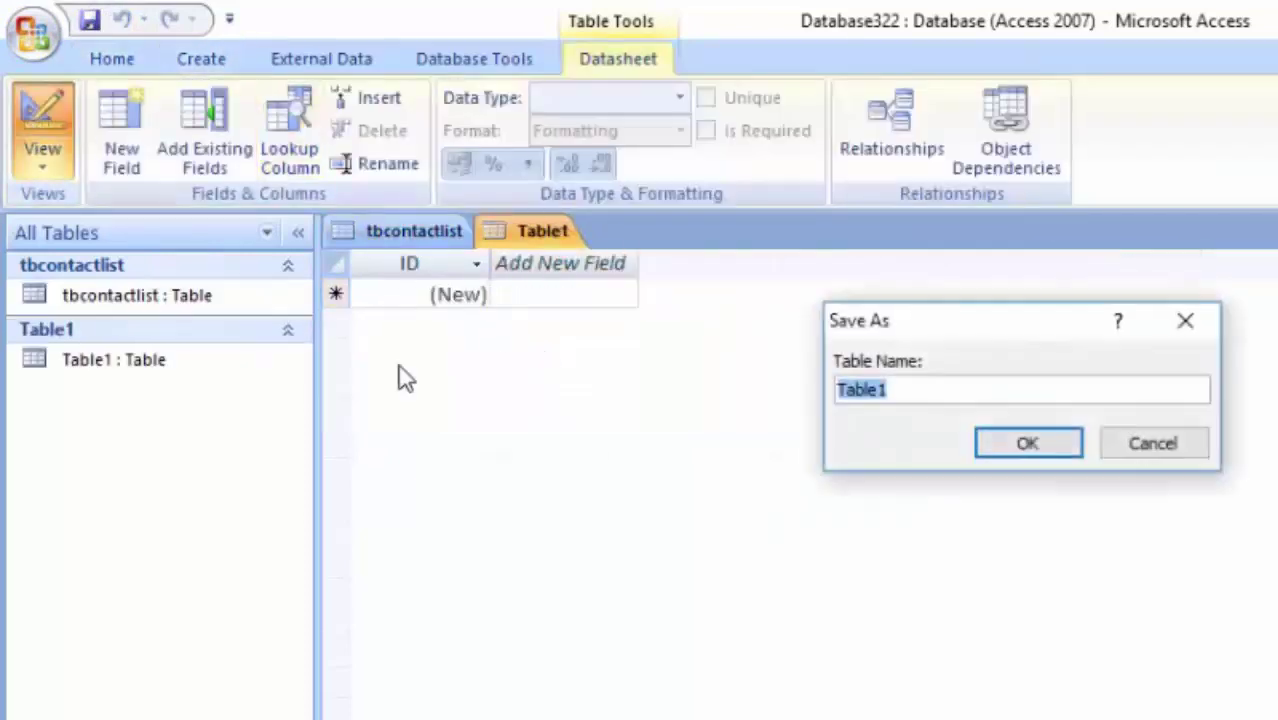
key("BackSpace")
type("t")
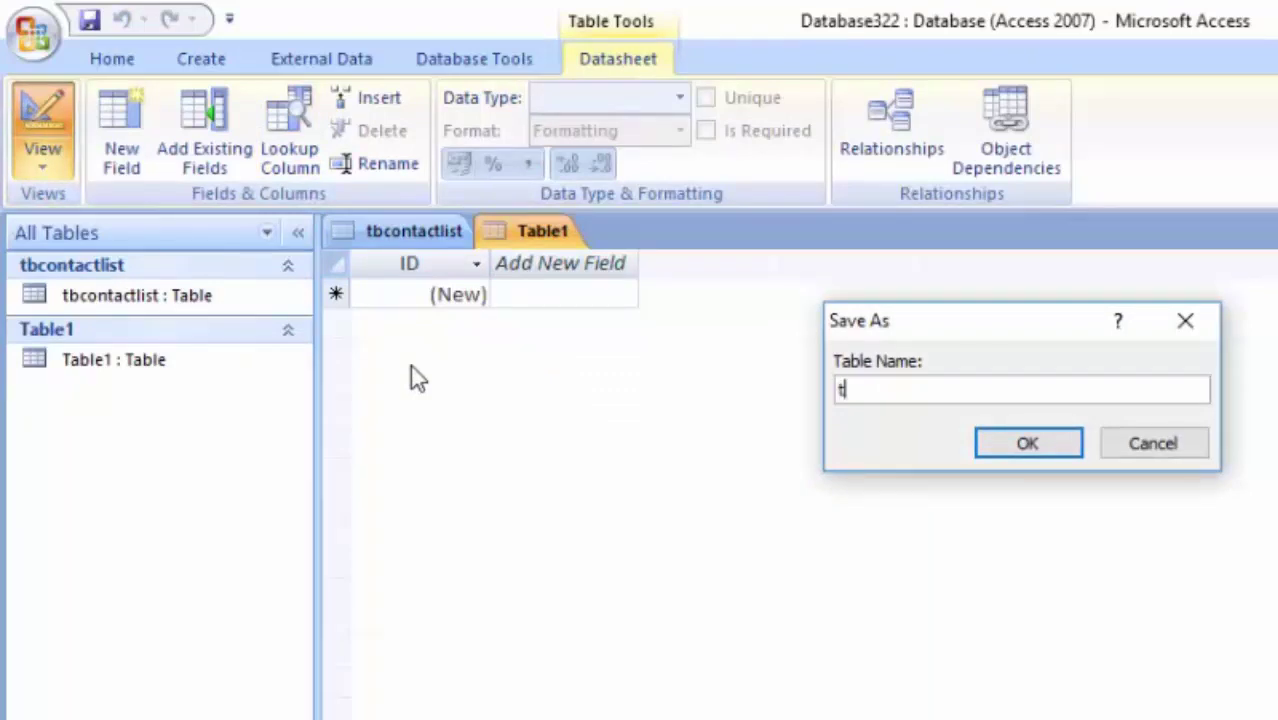
type("bcountr")
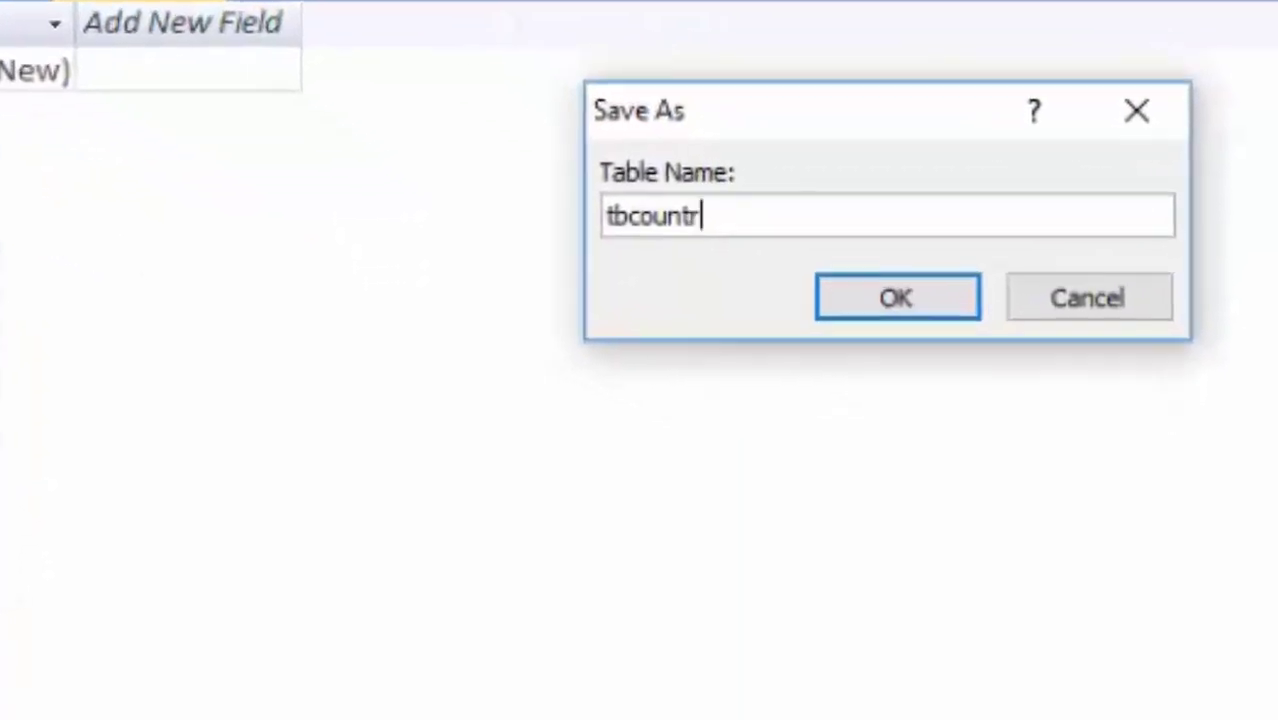
type("y")
key("Return")
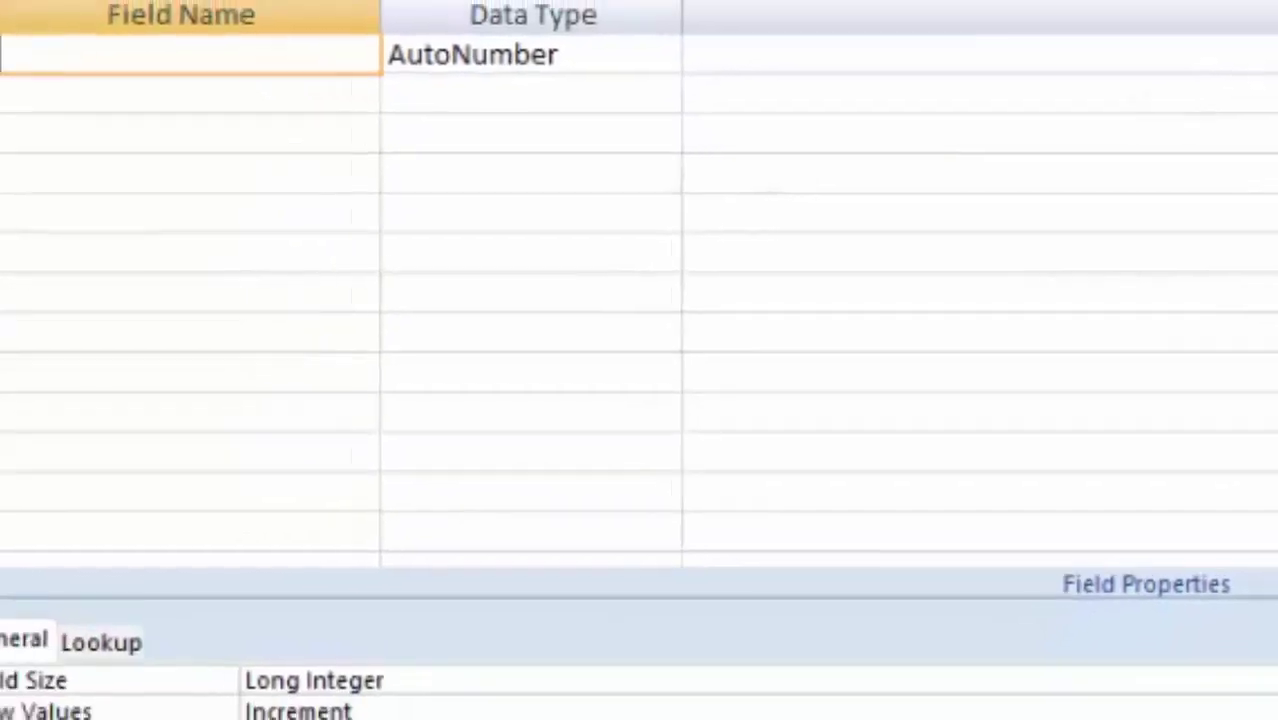
type("country")
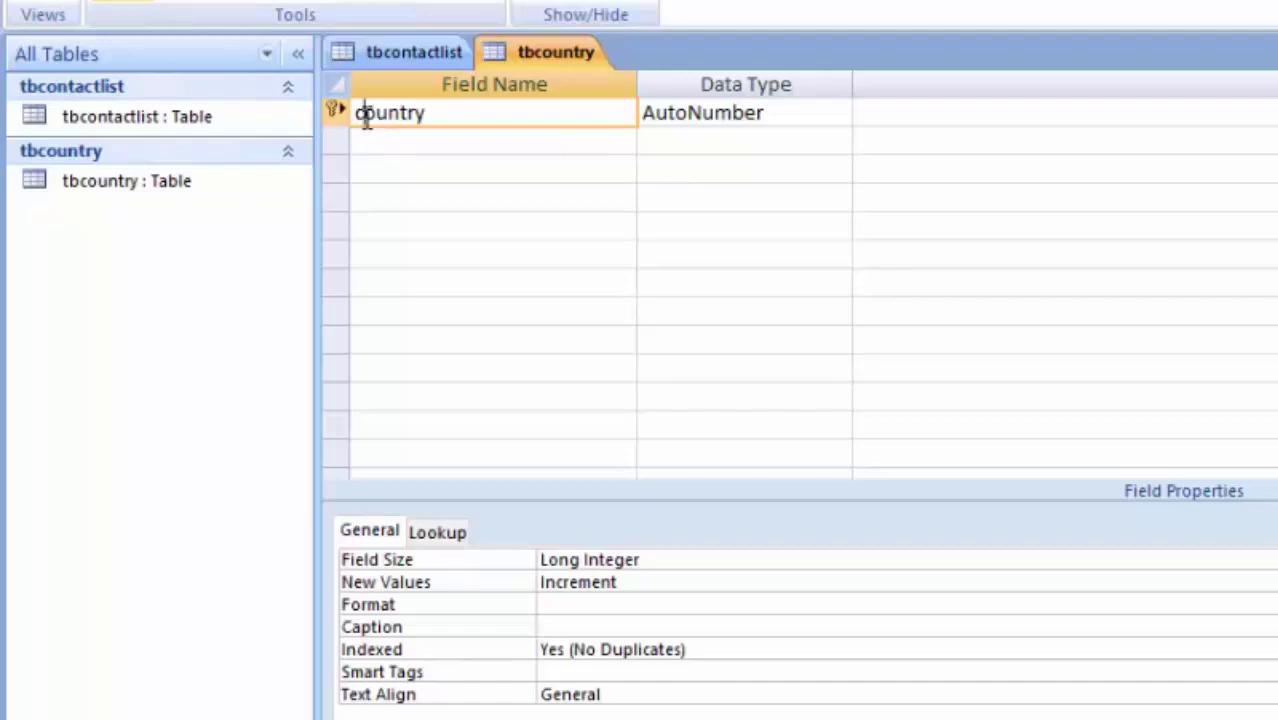
Rename the field to Country with the Text type, then save and open the datasheet
left_click(362, 113)
key("BackSpace")
type("C")
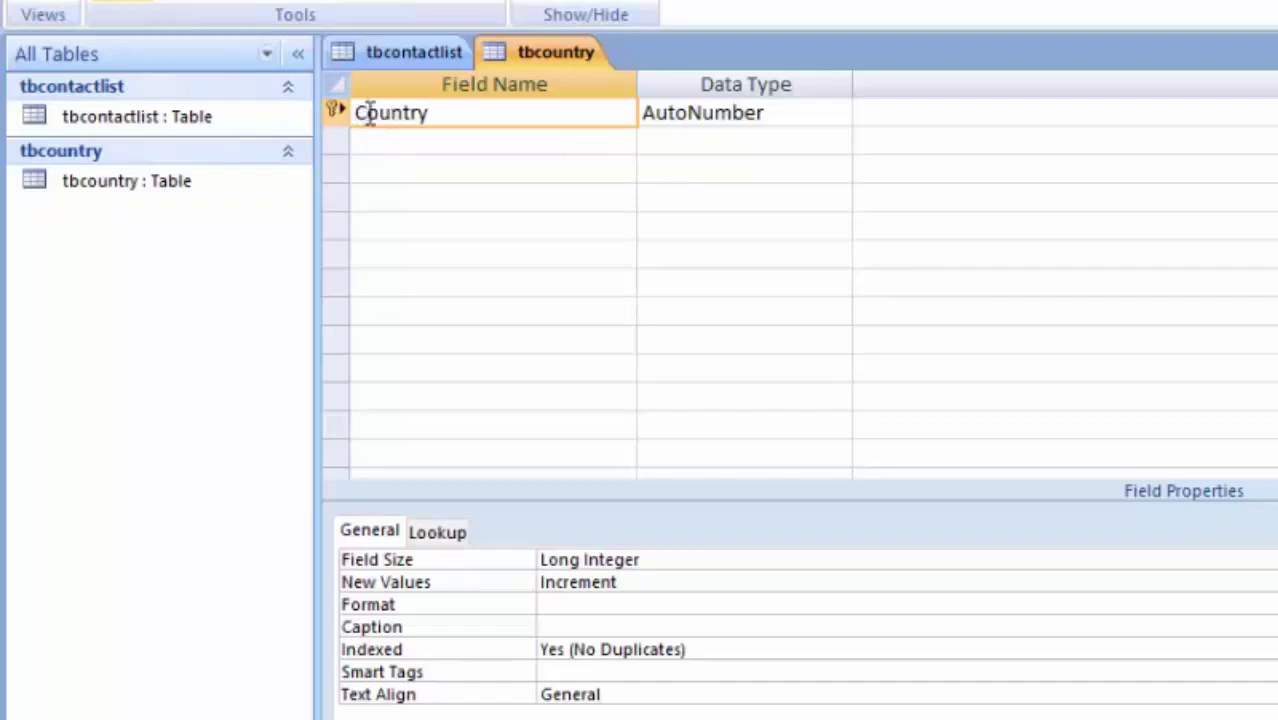
left_click(810, 112)
left_click(838, 114)
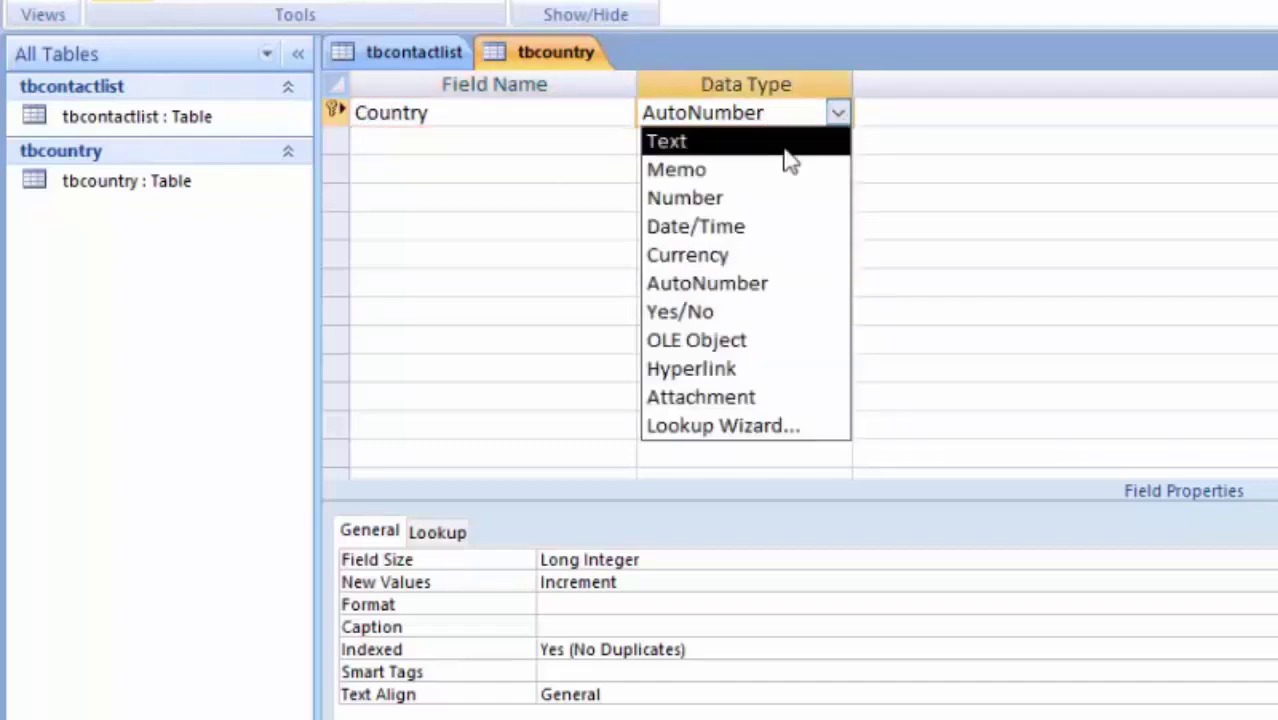
left_click(789, 162)
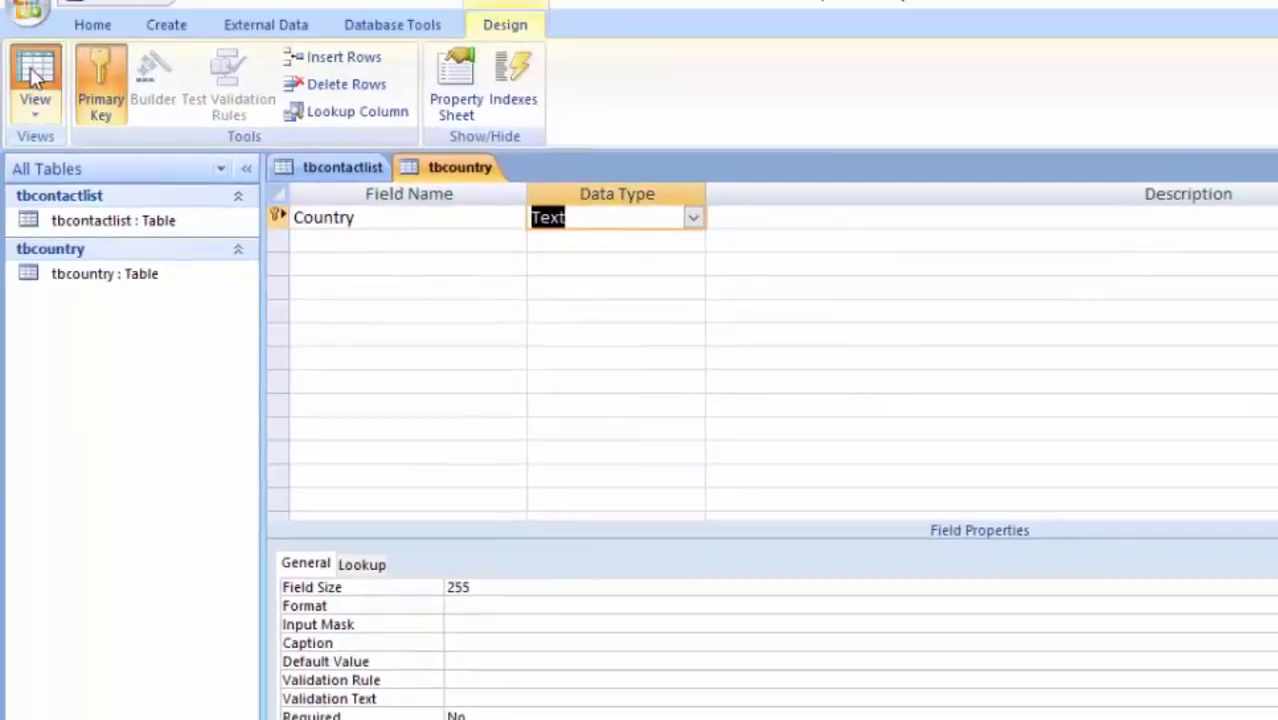
left_click(33, 100)
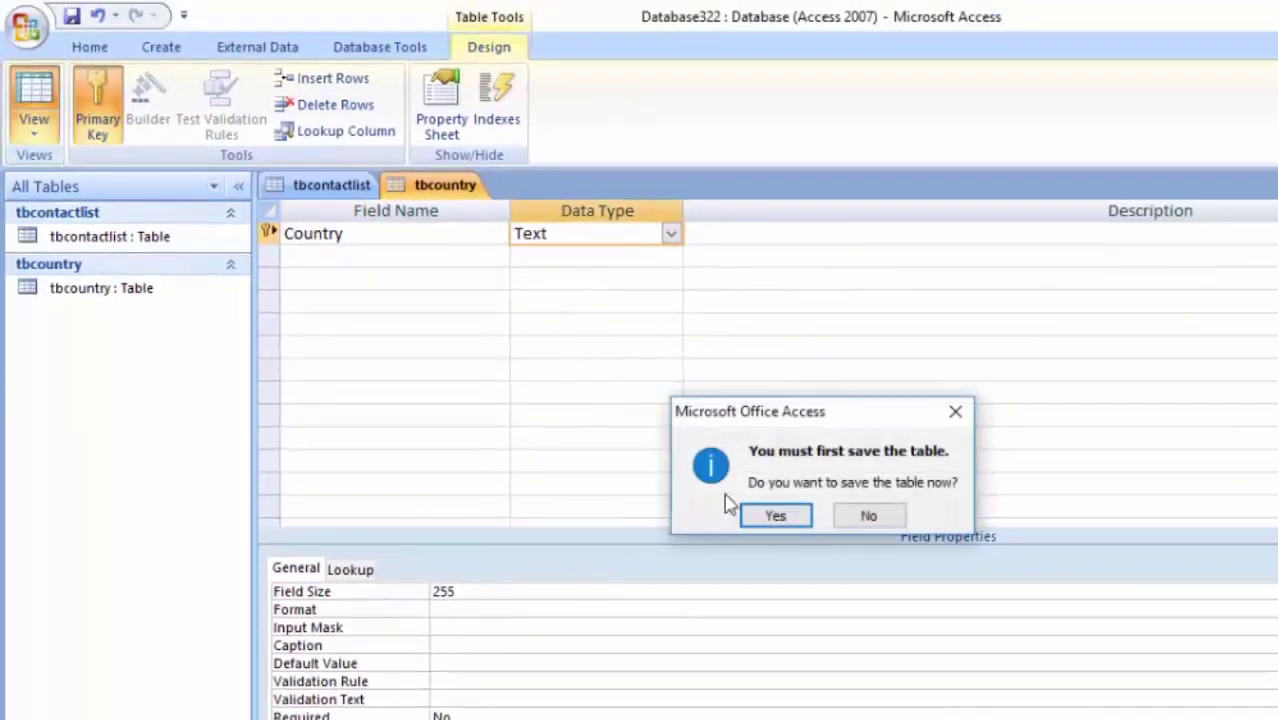
left_click(776, 515)
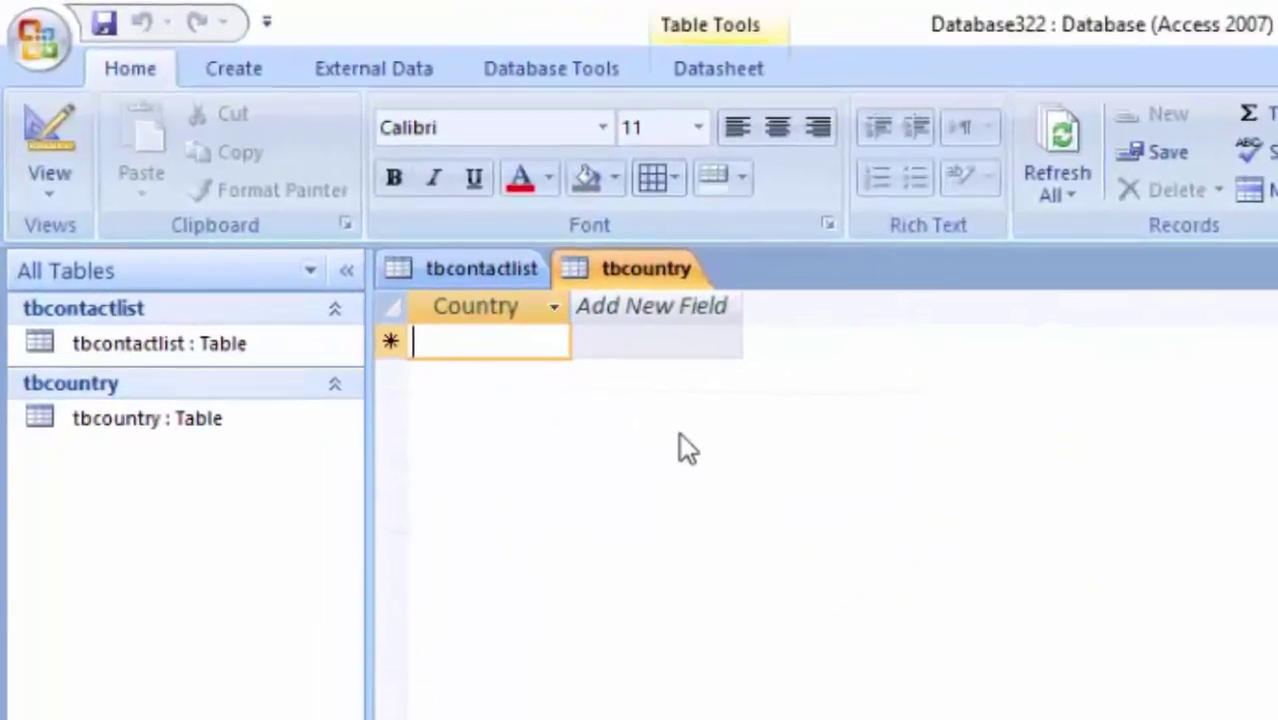
Enter India and Japan into tbcountry, save, and close the table
type("Ind")
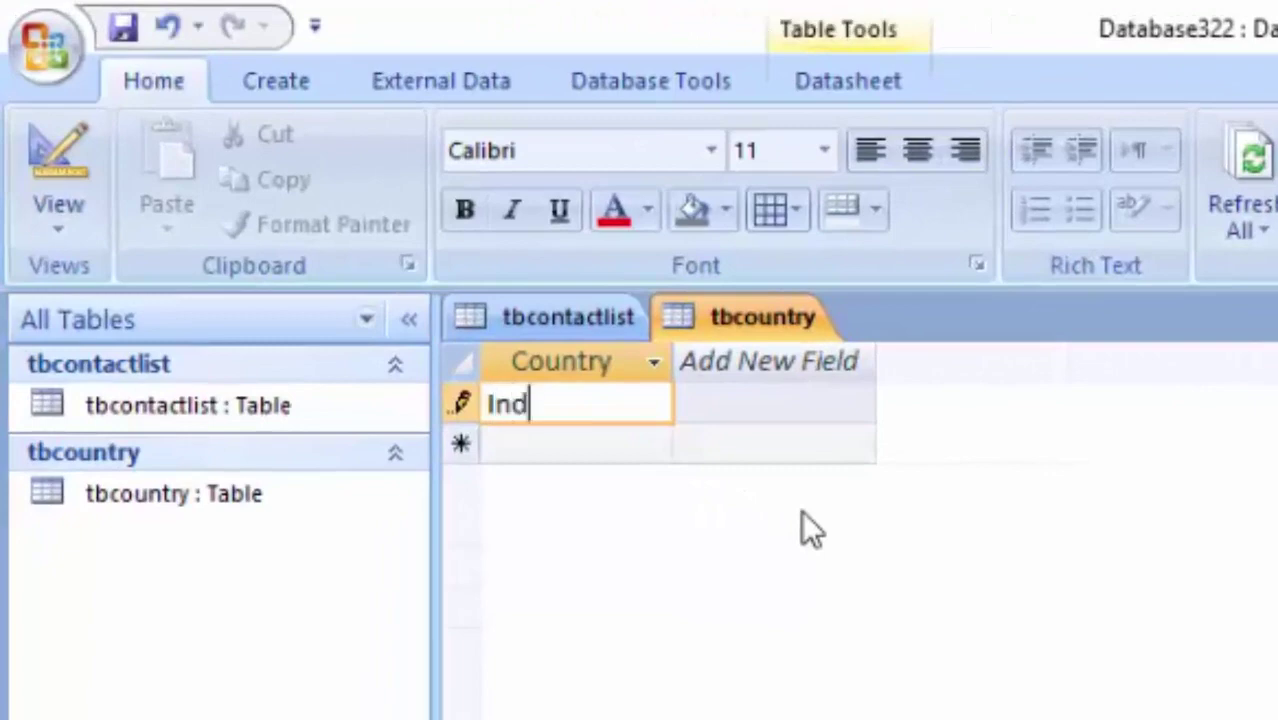
type("ia")
key("Return")
type("J")
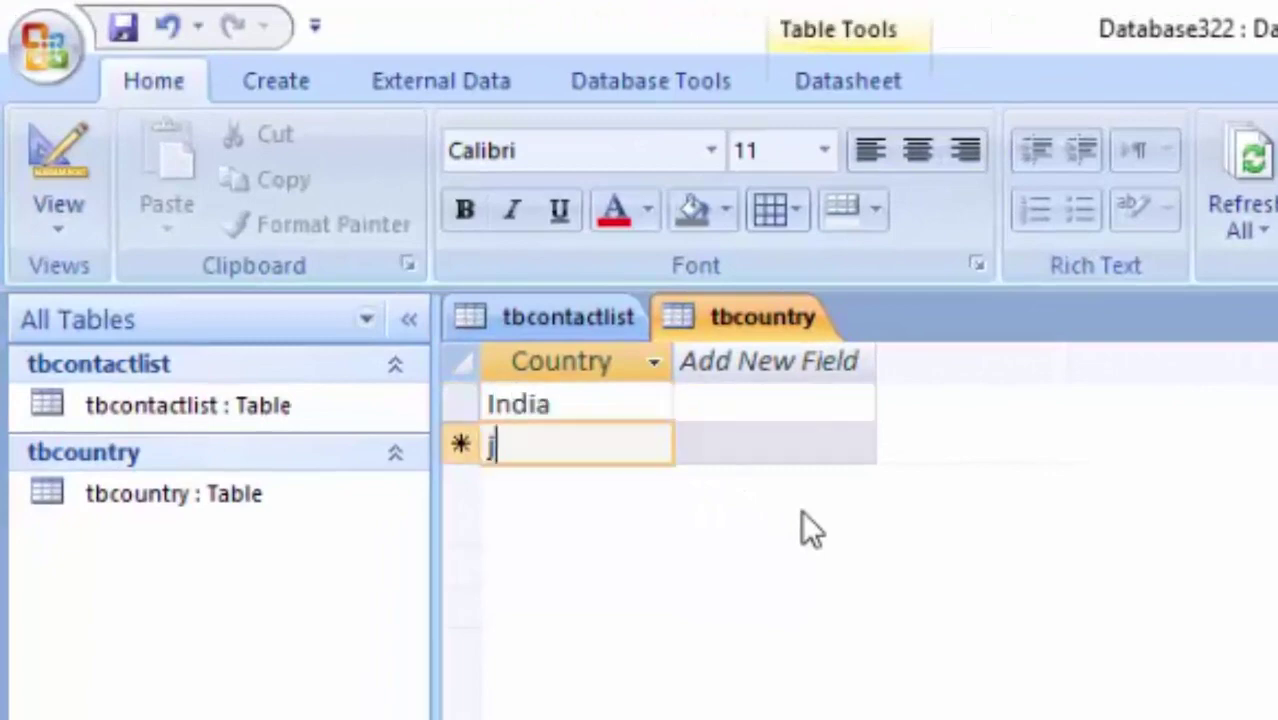
type("apan")
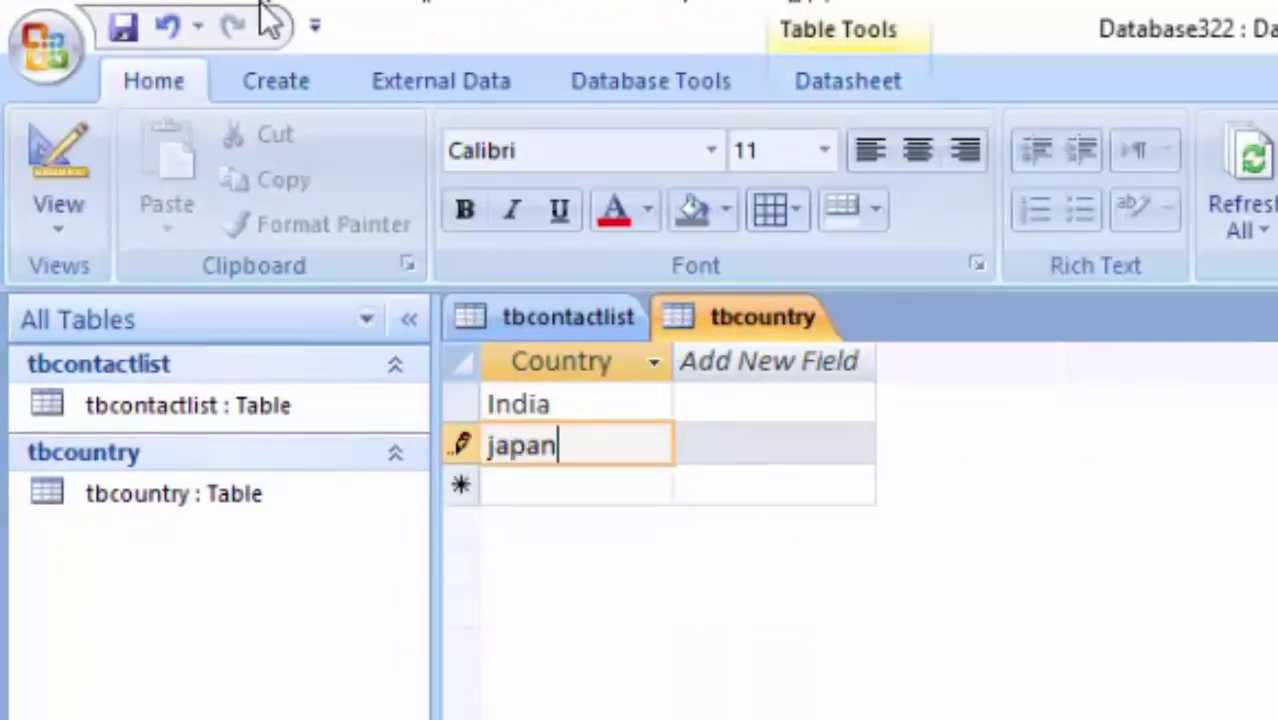
left_click(122, 28)
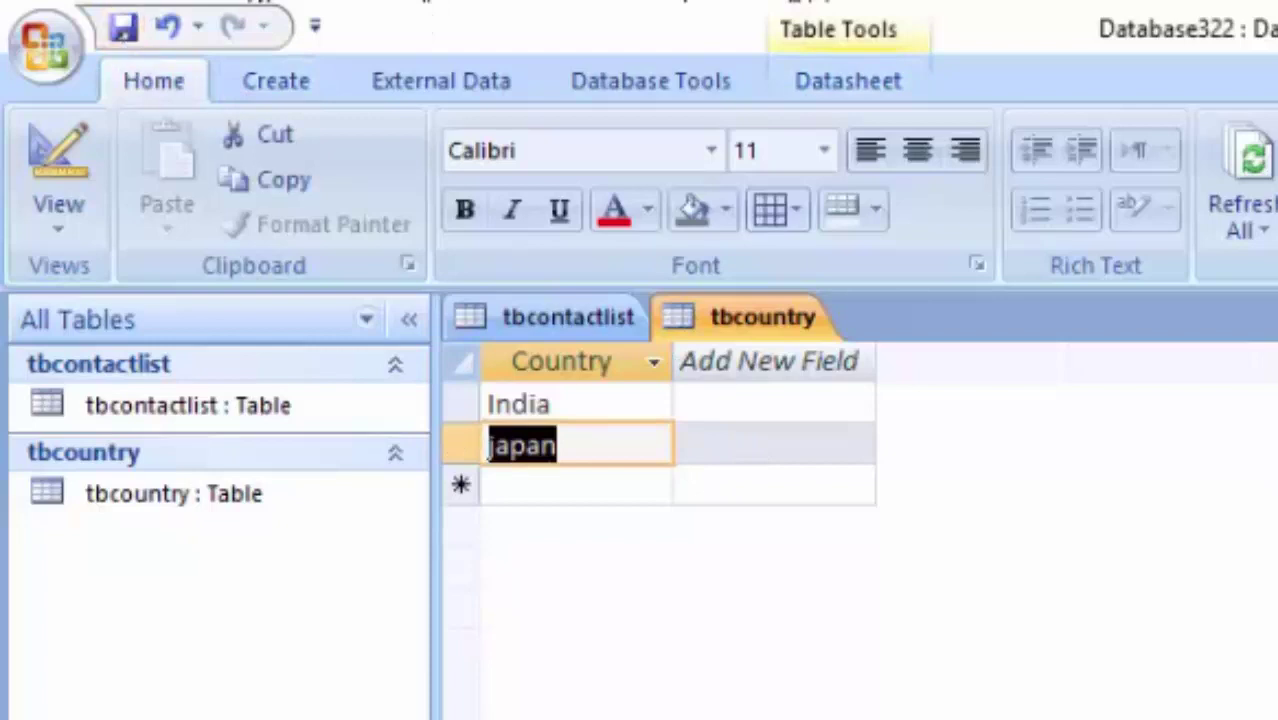
key("ctrl+F4")
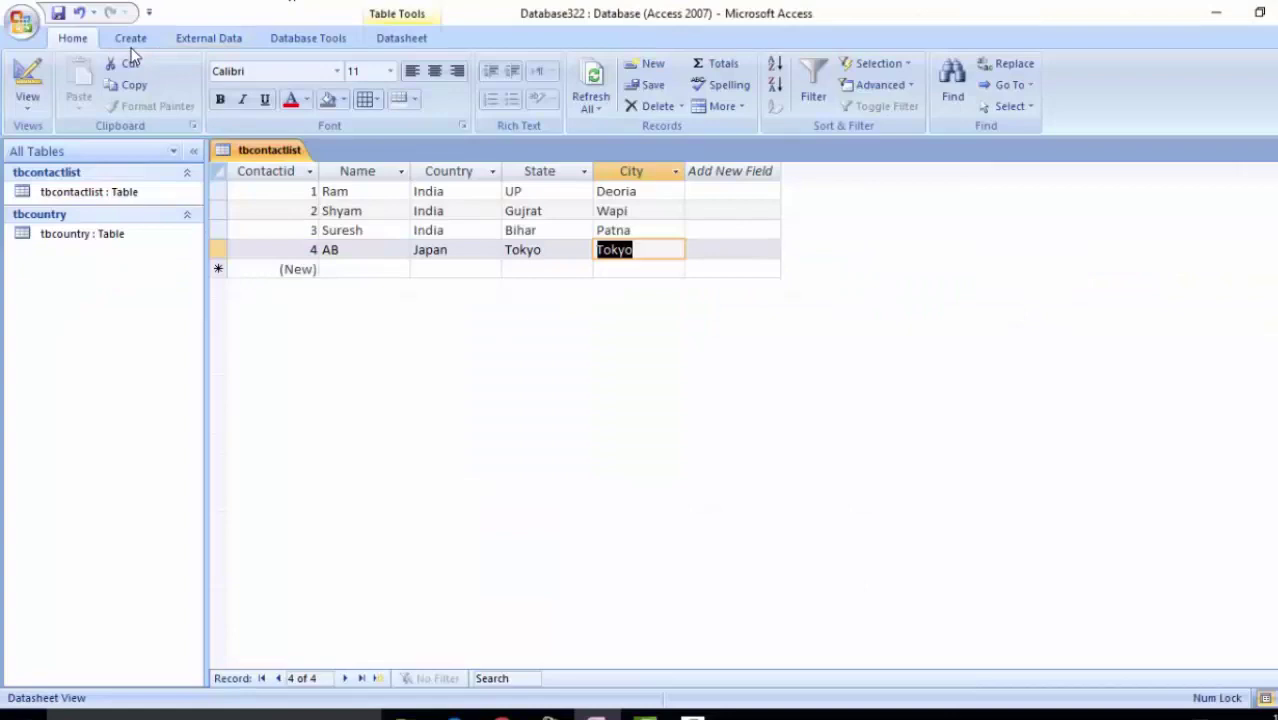
Create a new table and save it as tbstate in Design View
left_click(130, 40)
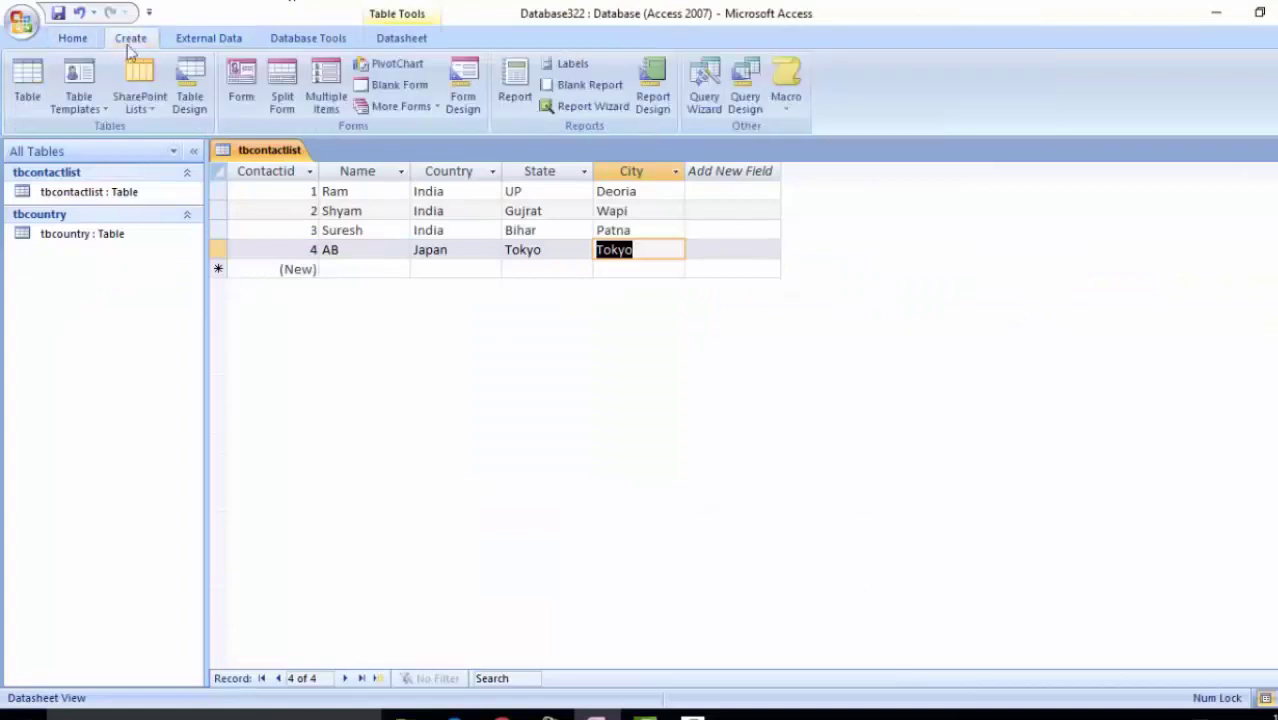
left_click(27, 90)
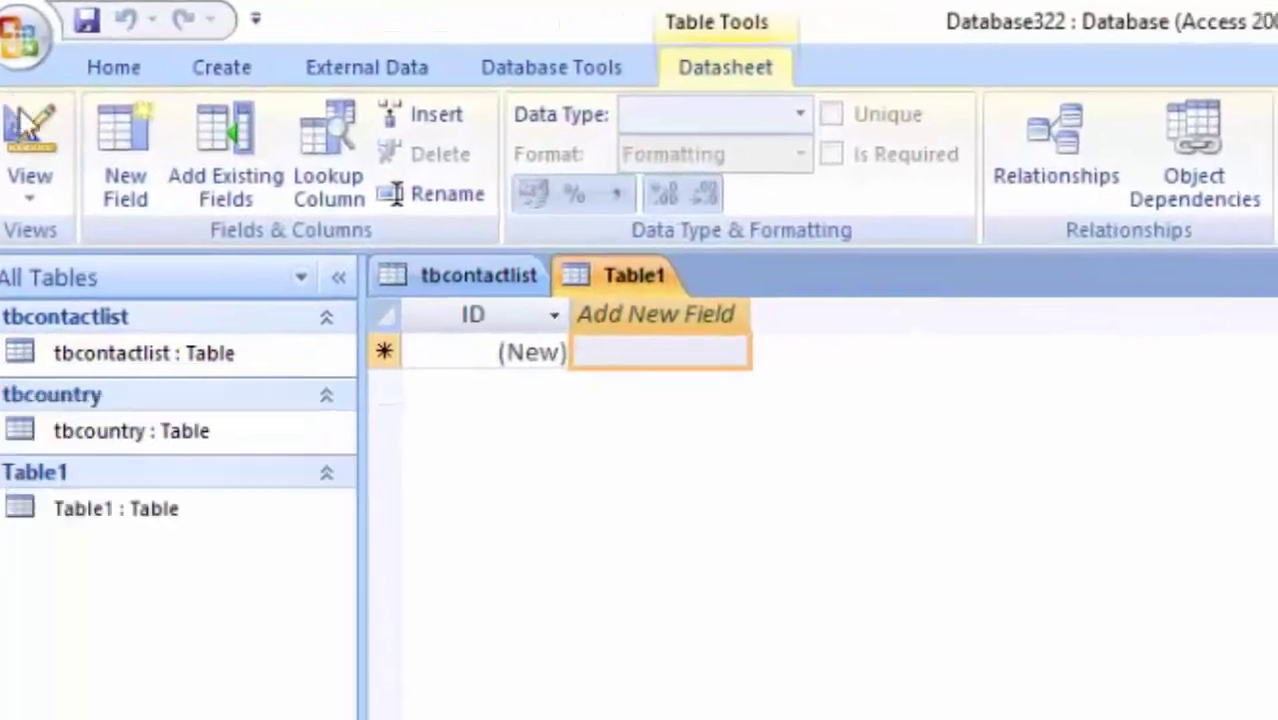
left_click(22, 120)
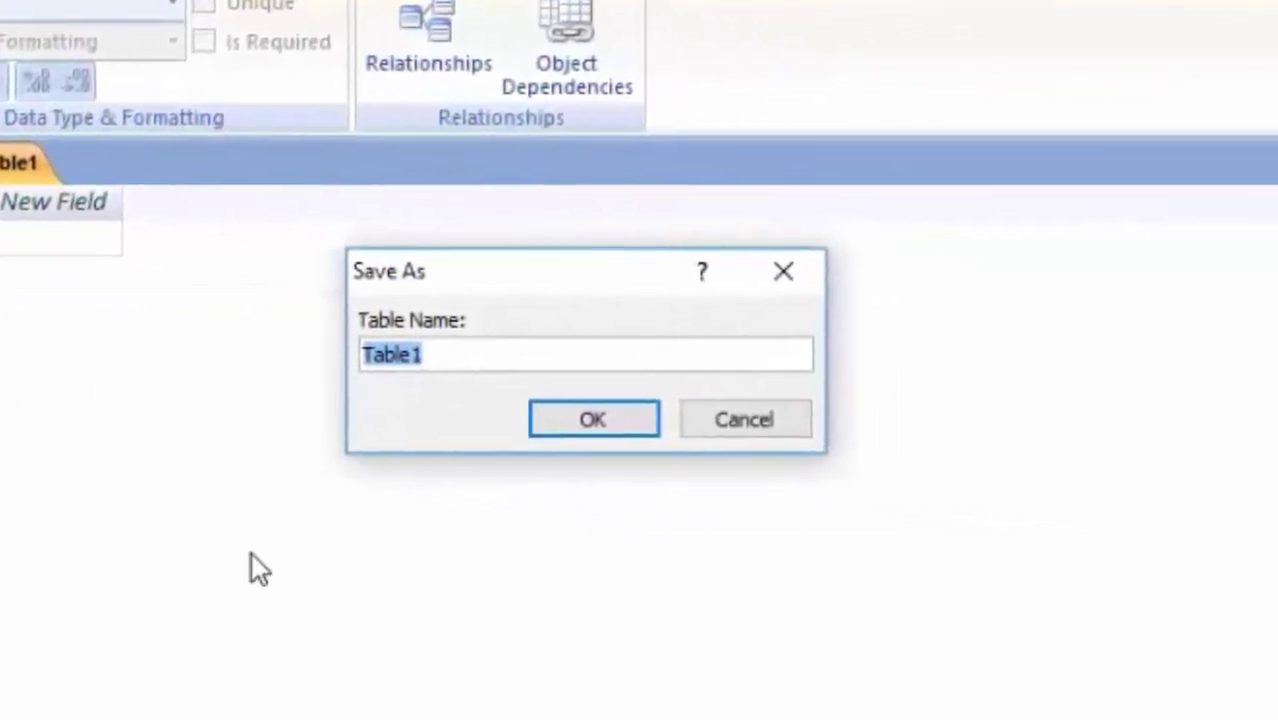
key("BackSpace")
type("tb")
type("s")
type("t")
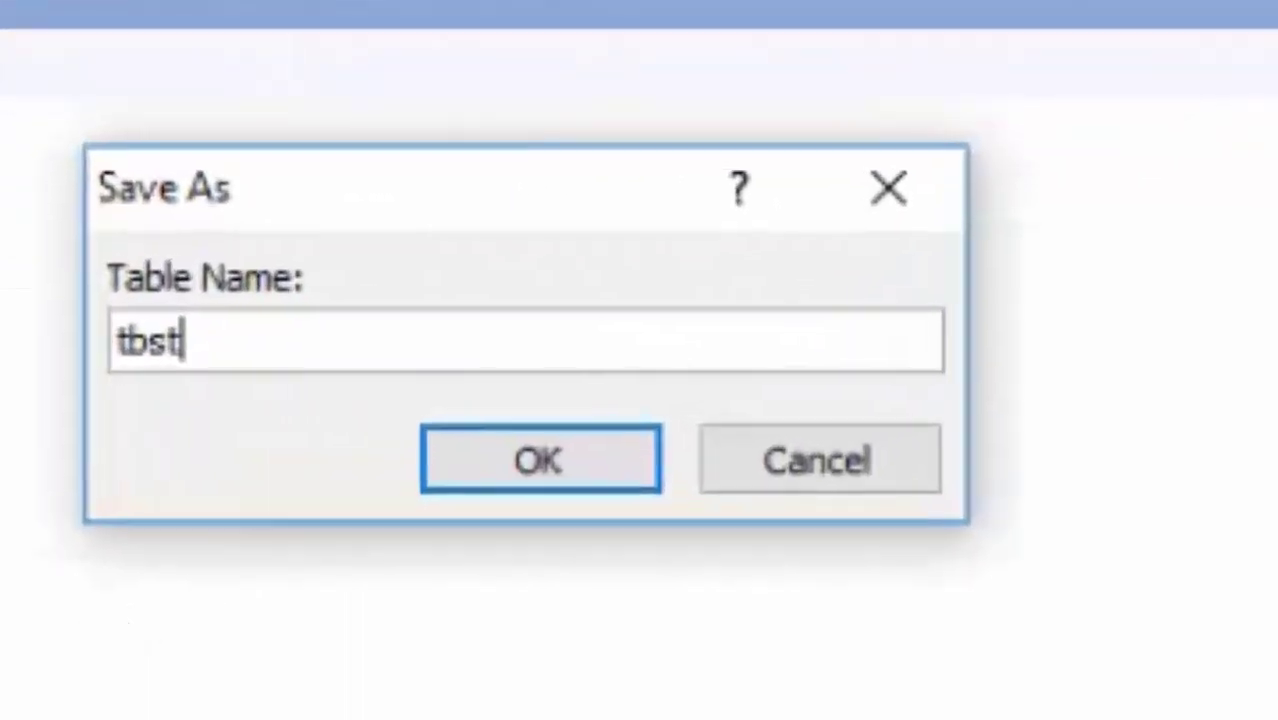
type("ate")
key("Return")
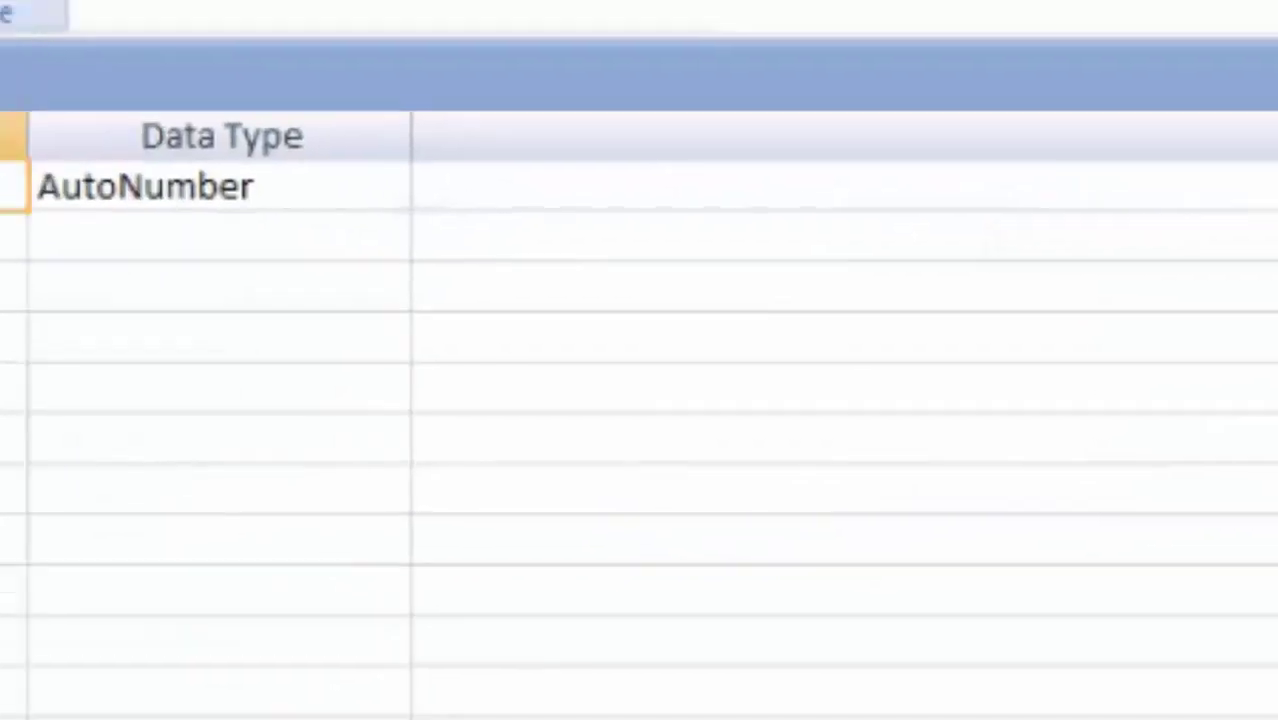
Add a State Text field and a second field named Country
type("State")
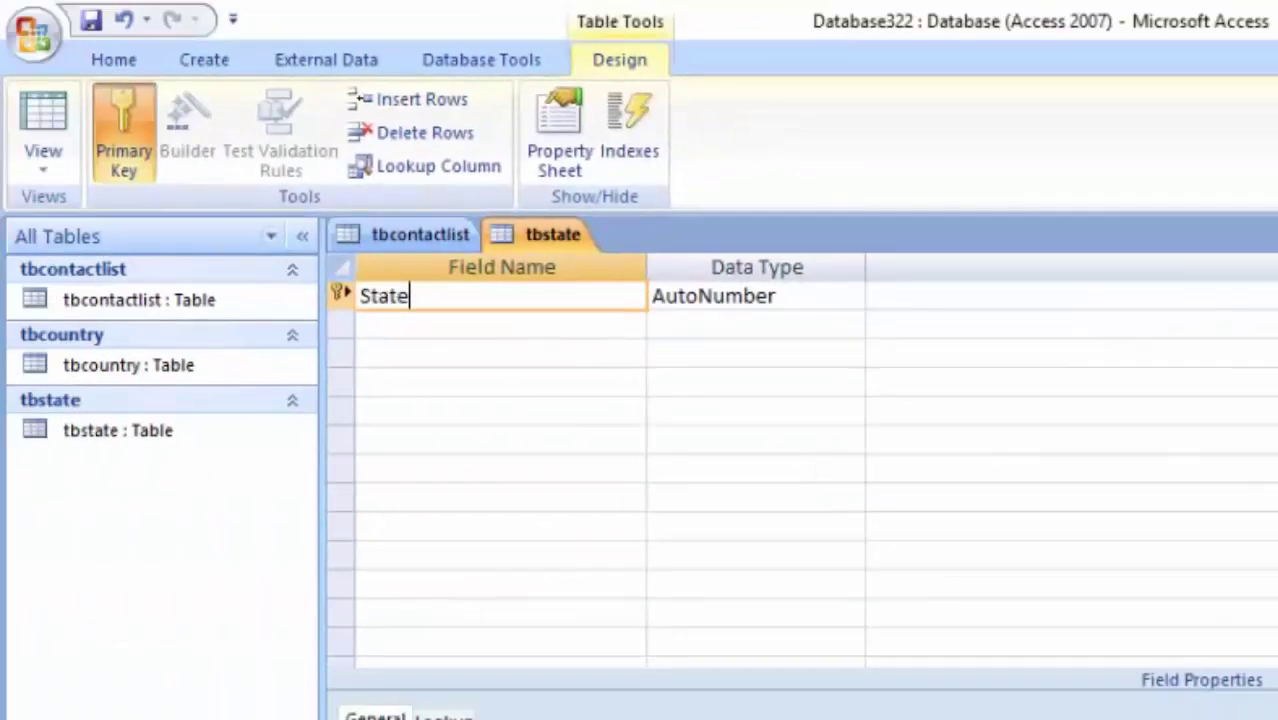
key("Tab")
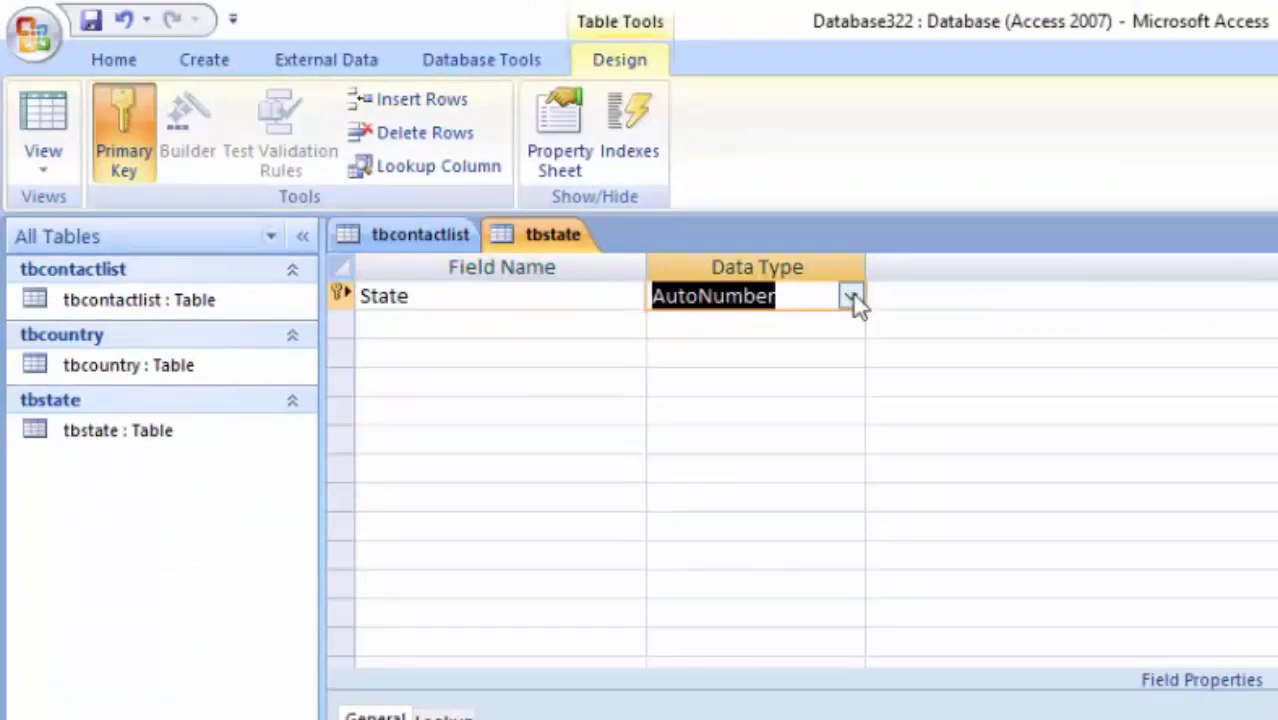
left_click(851, 296)
left_click(778, 326)
left_click(394, 328)
type("C")
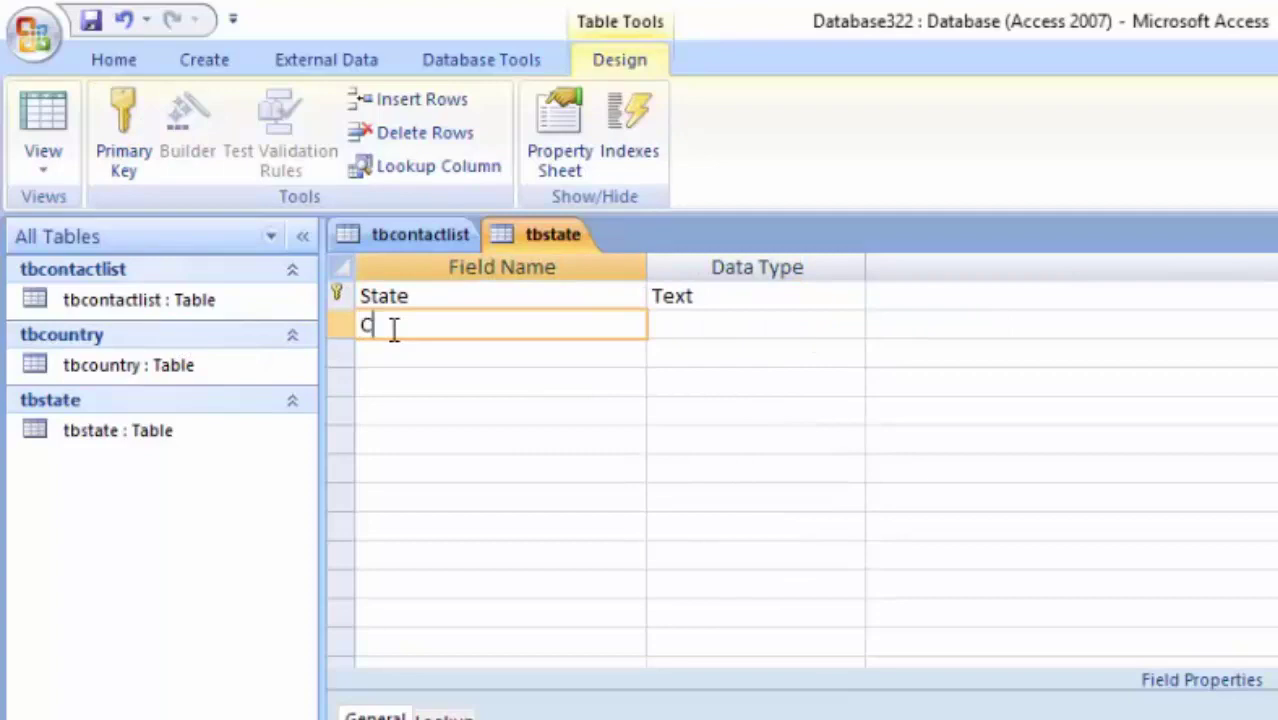
type("ountry")
key("Tab")
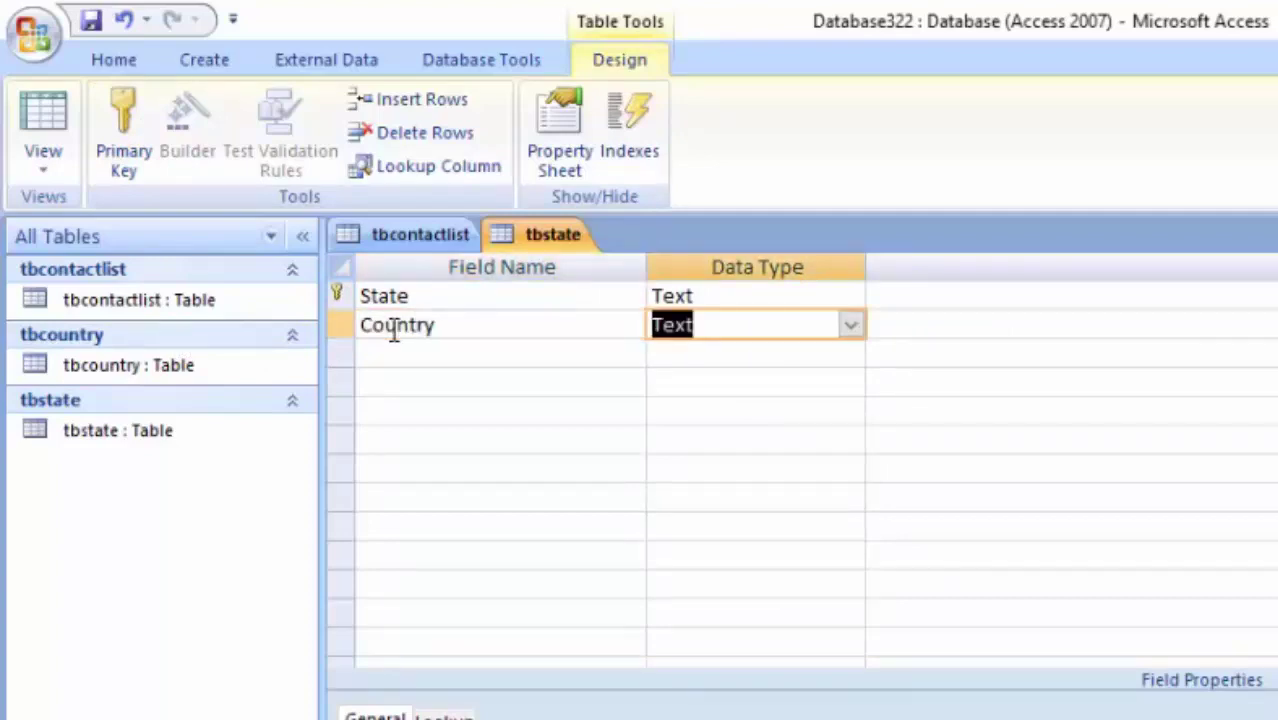
left_click(851, 327)
Make tbstate's Country field a lookup on tbcountry's Country column and save the table
left_click(738, 639)
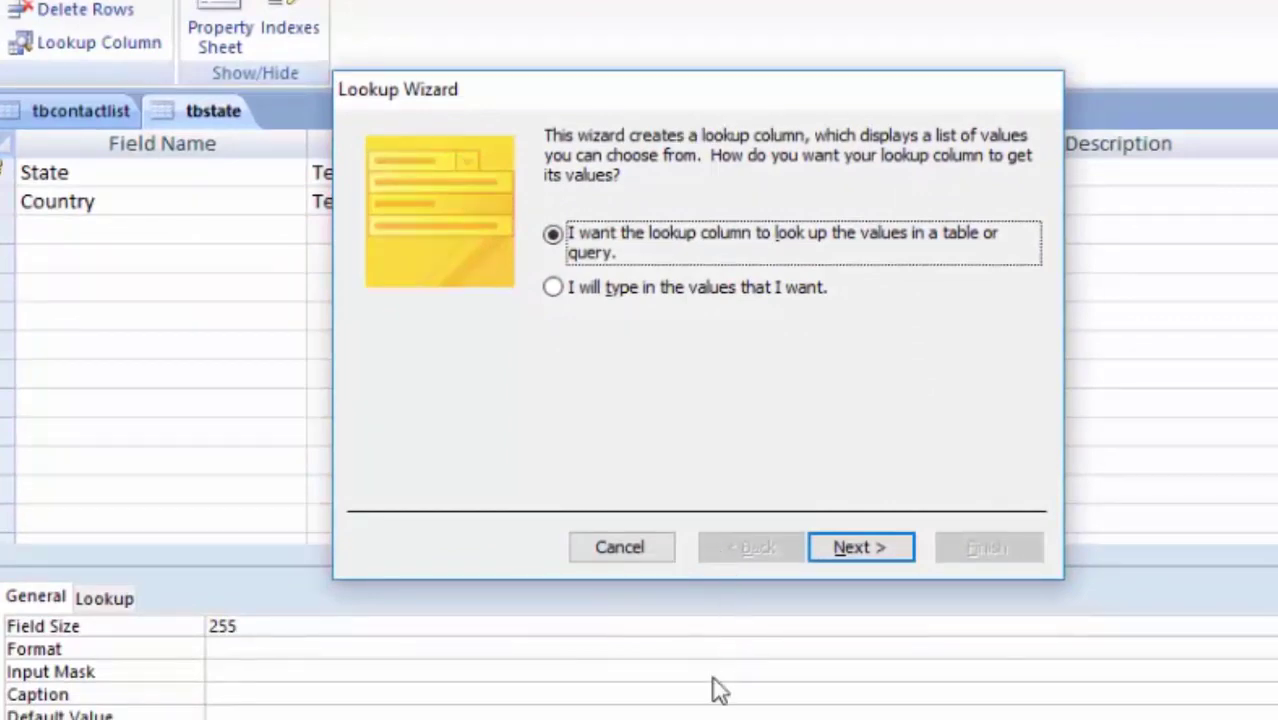
left_click(866, 550)
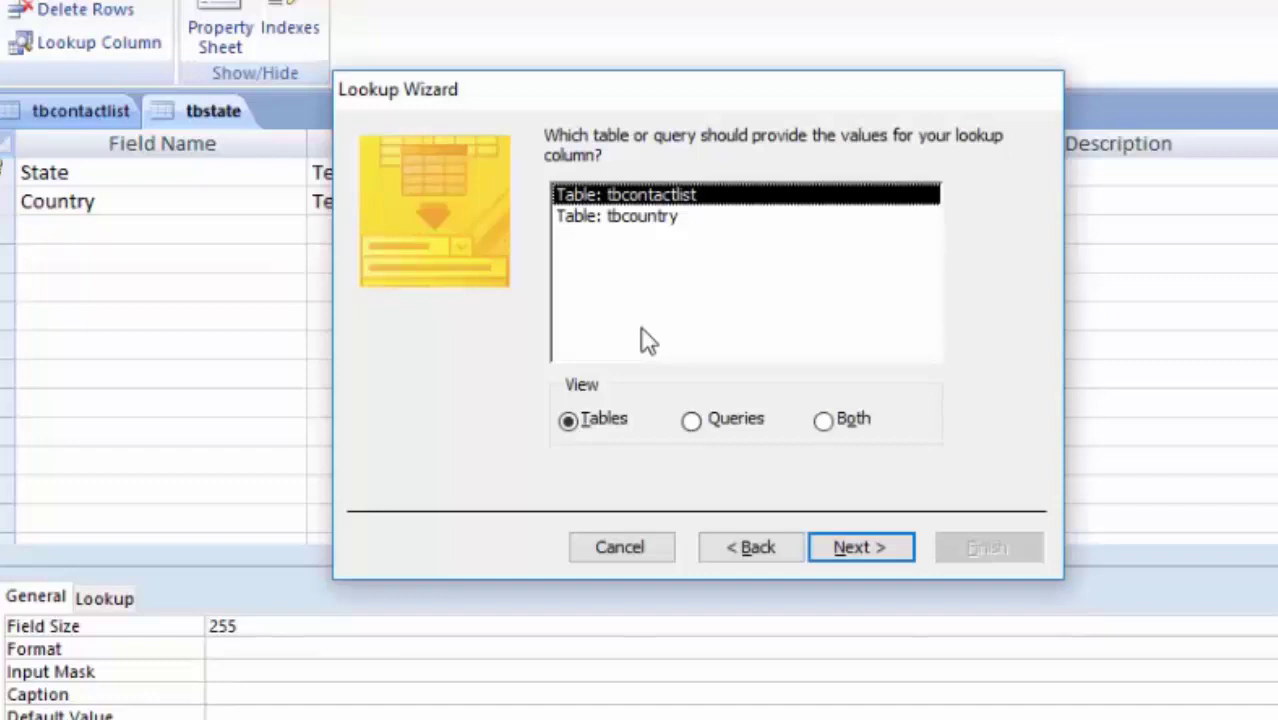
left_click(647, 224)
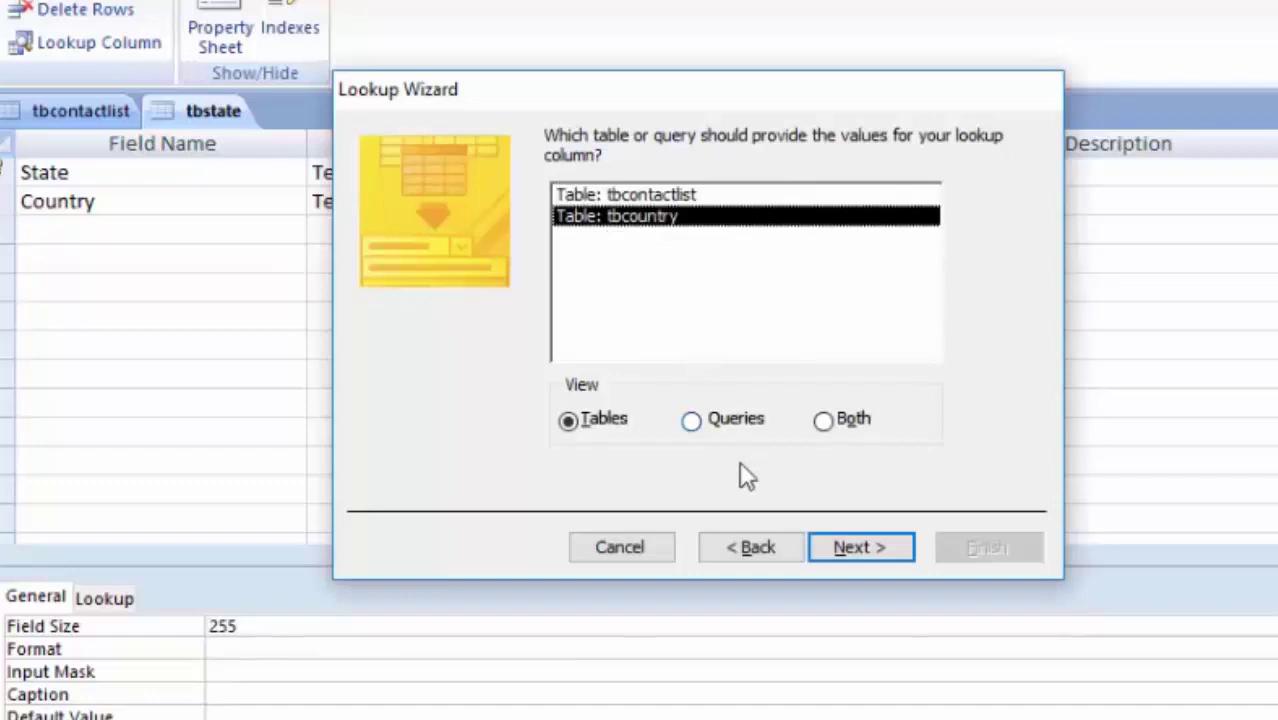
left_click(875, 548)
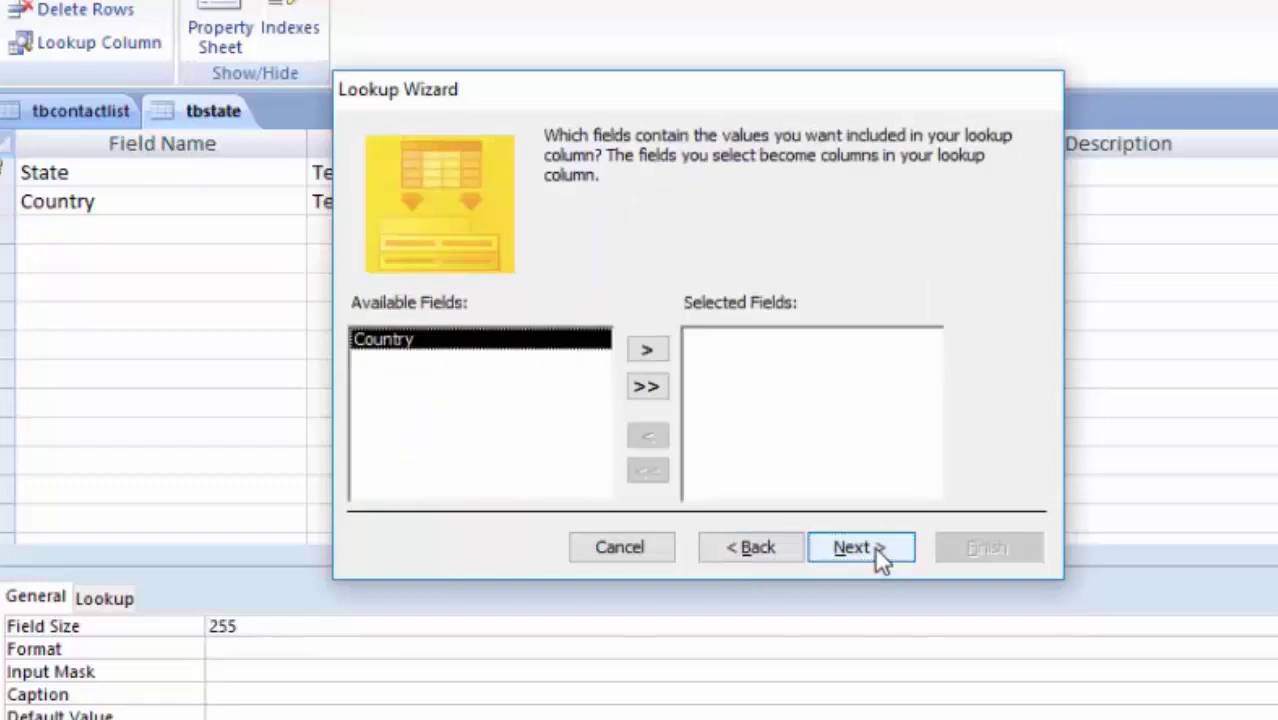
left_click(649, 350)
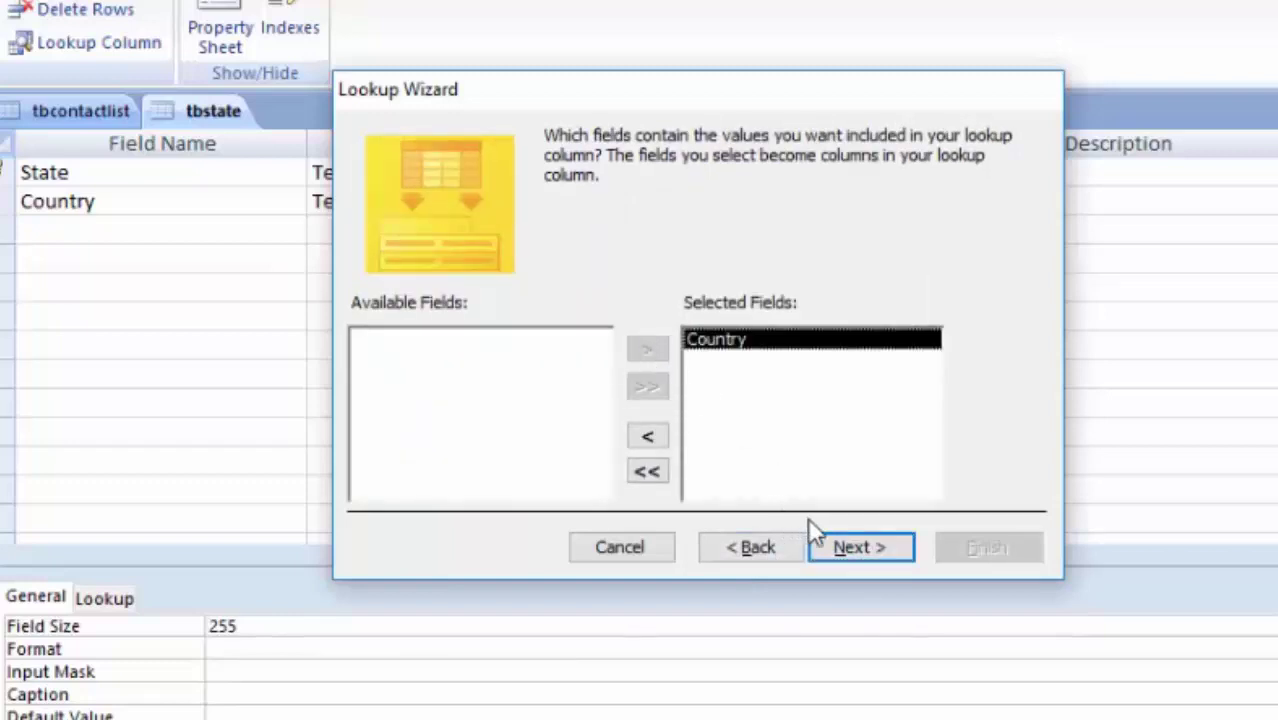
left_click(884, 549)
left_click(884, 549)
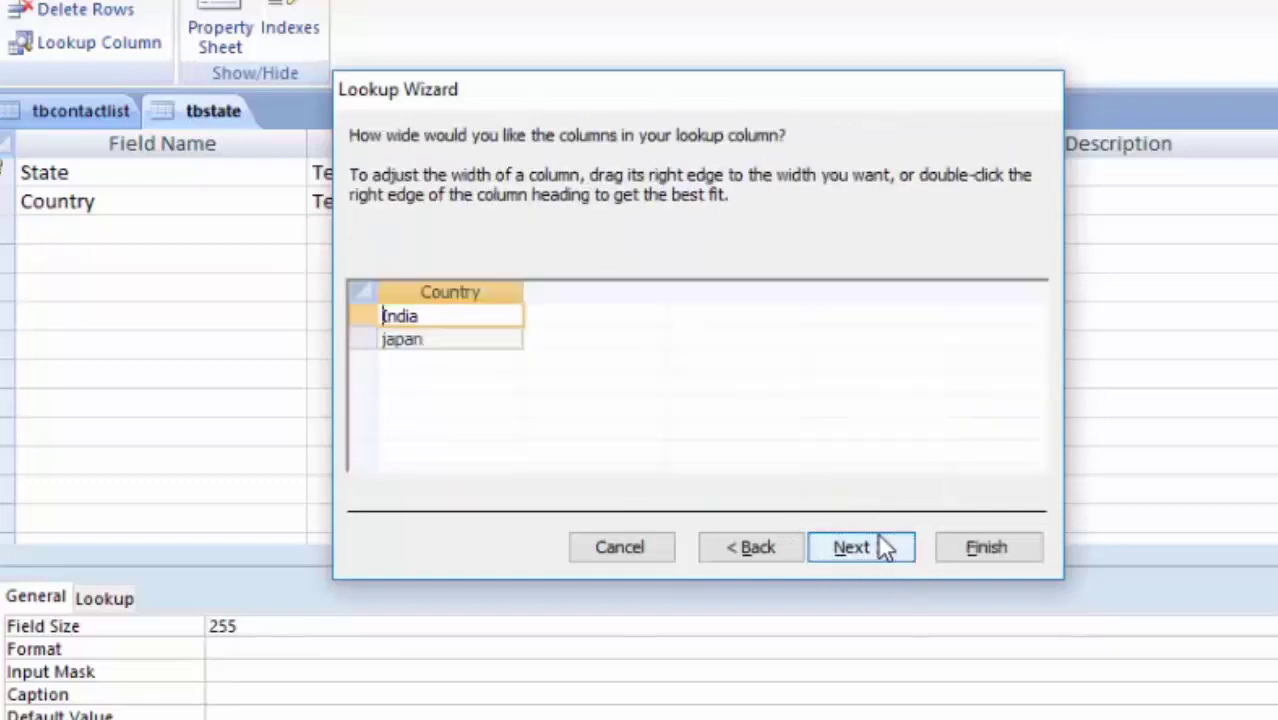
left_click(884, 549)
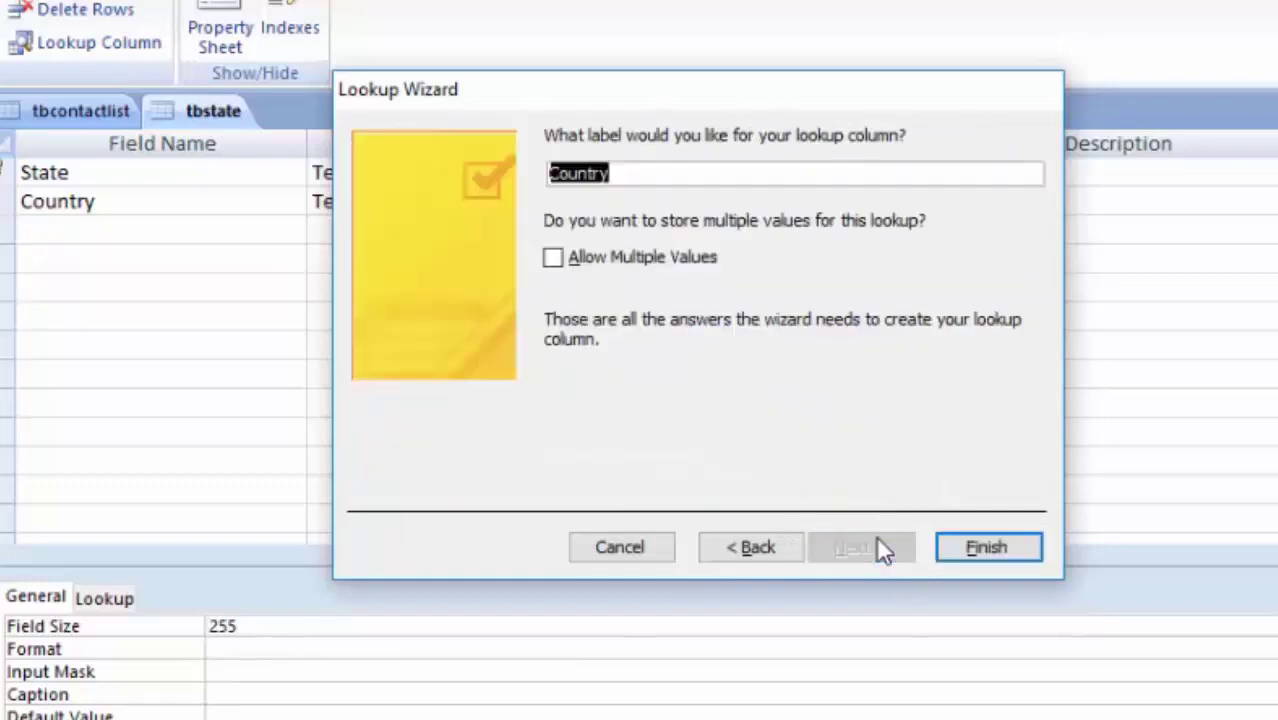
left_click(956, 548)
left_click(660, 523)
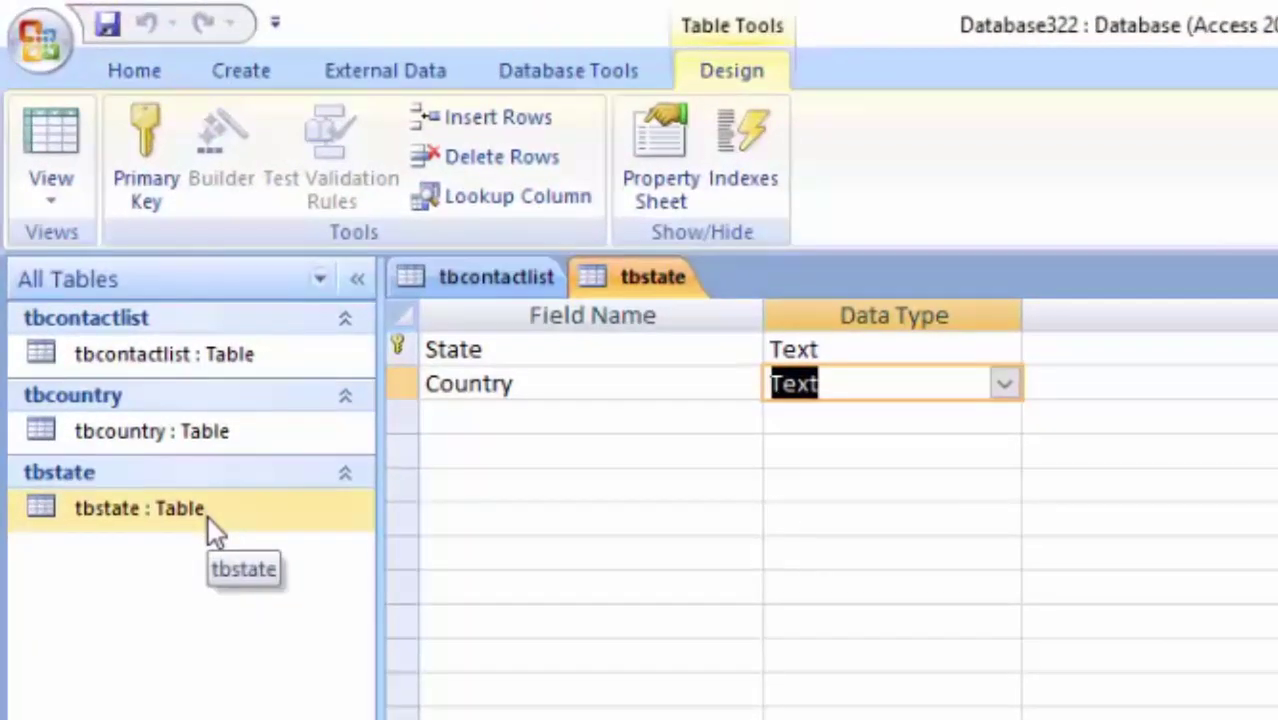
Open tbcountry and tbstate, add state Tokyo with country japan from the lookup, and save
double_click(228, 428)
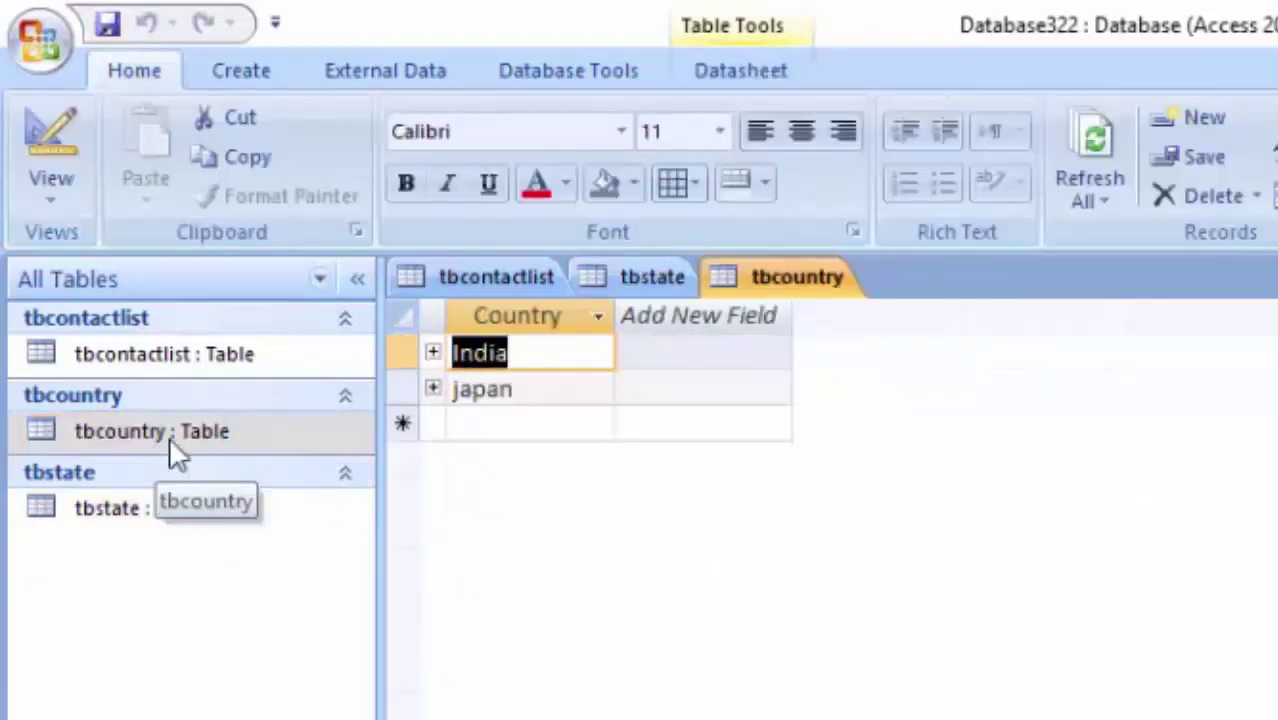
double_click(173, 510)
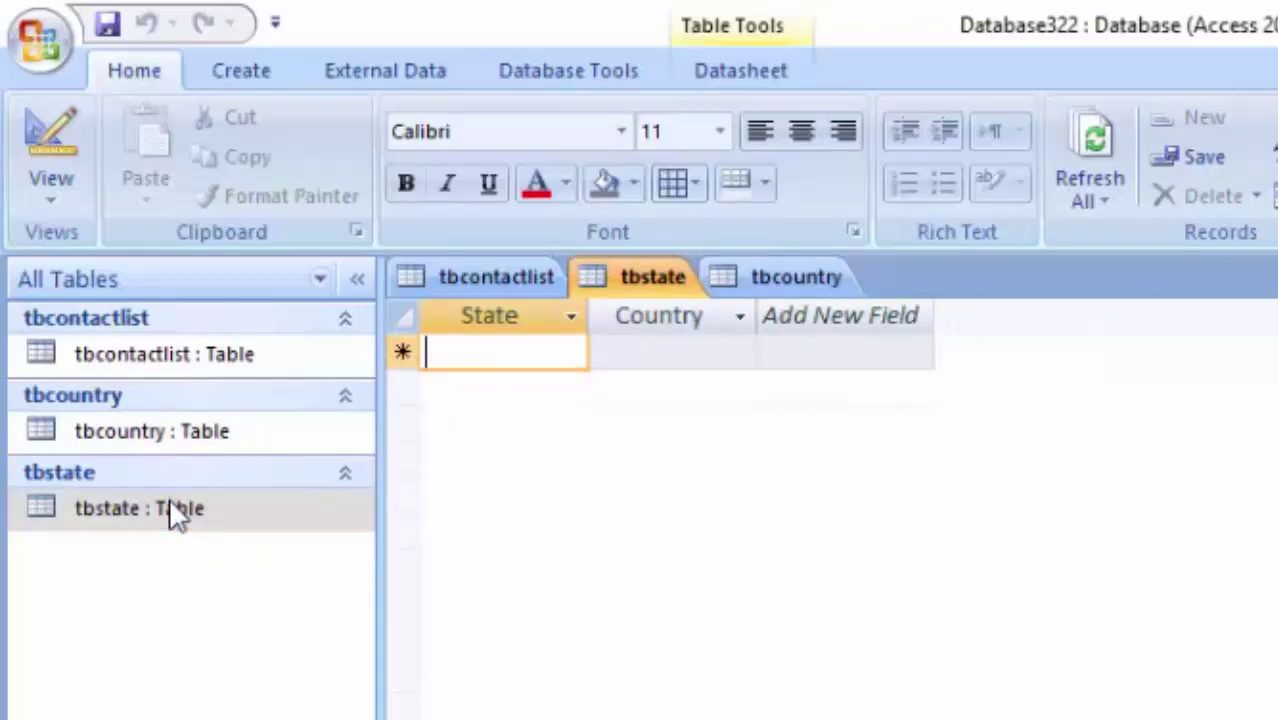
type("UP")
left_click(524, 388)
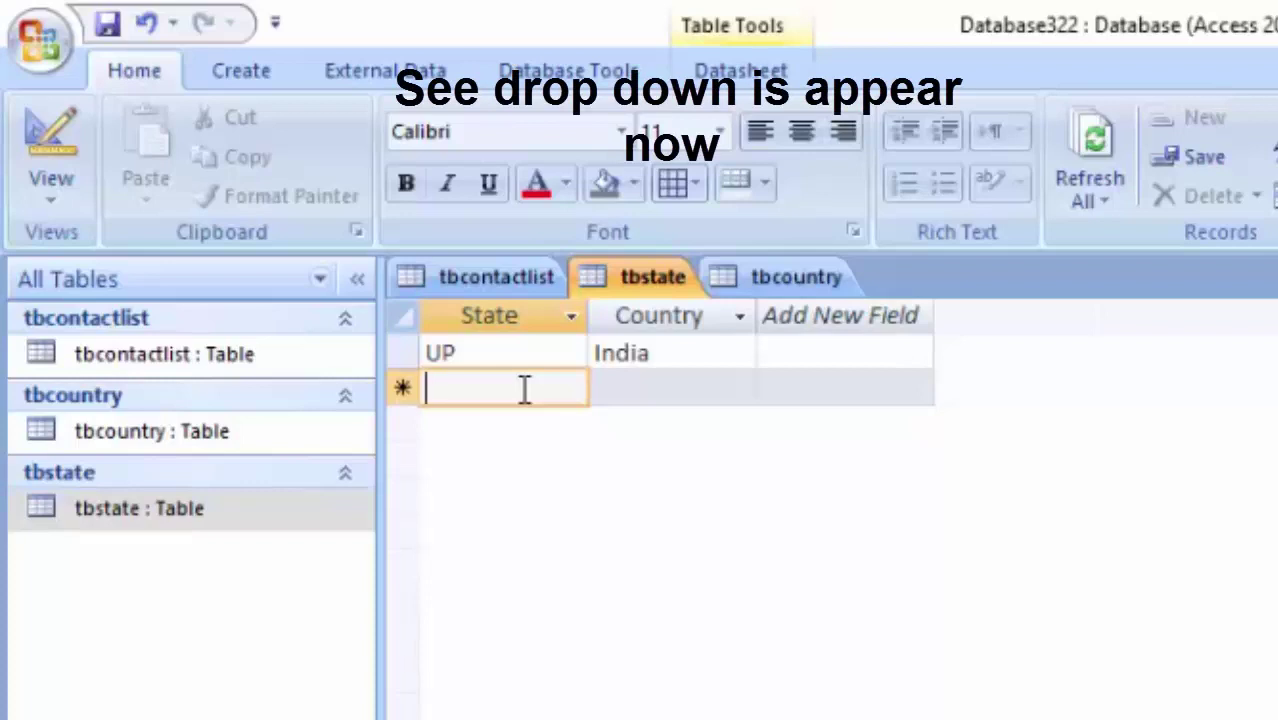
type("T")
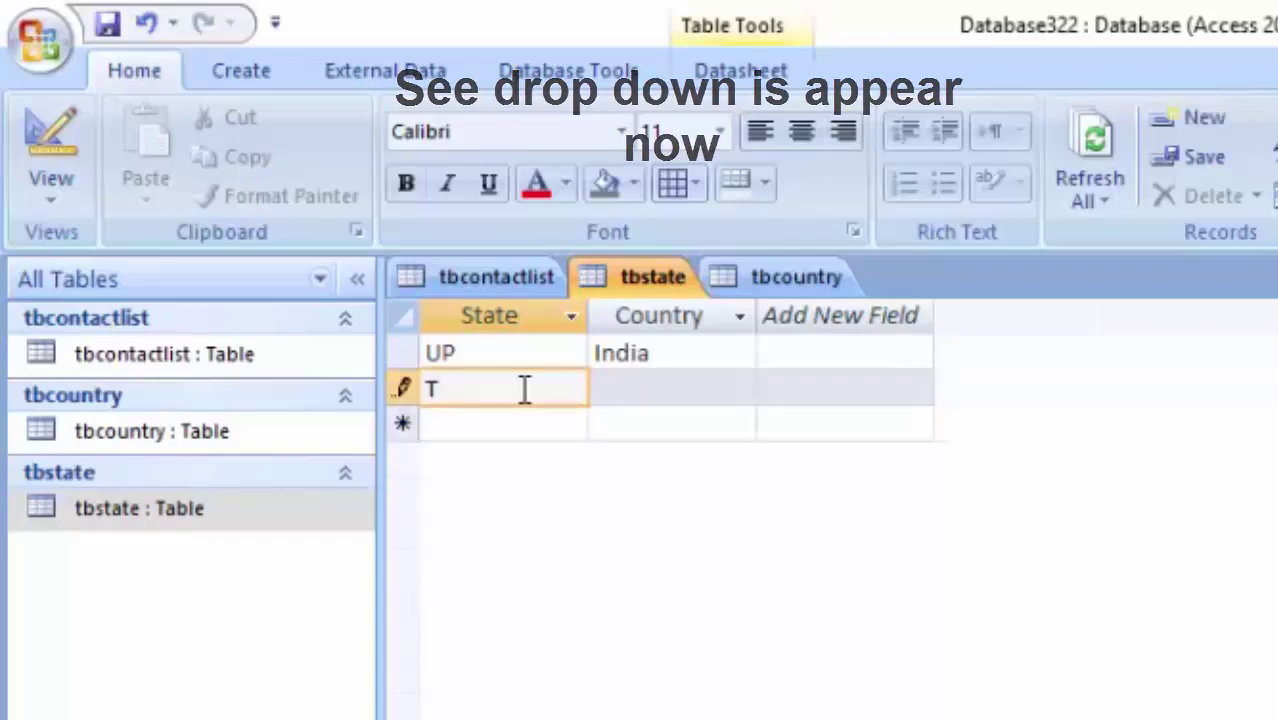
type("okyo")
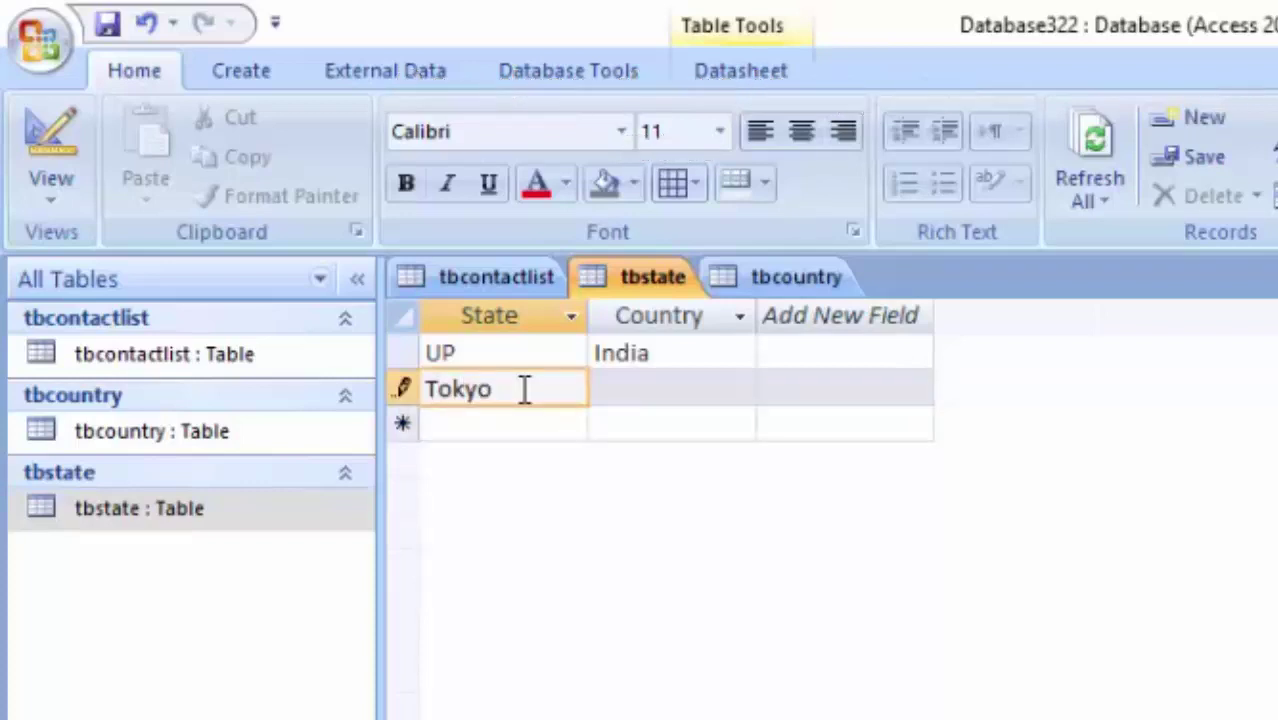
left_click(688, 393)
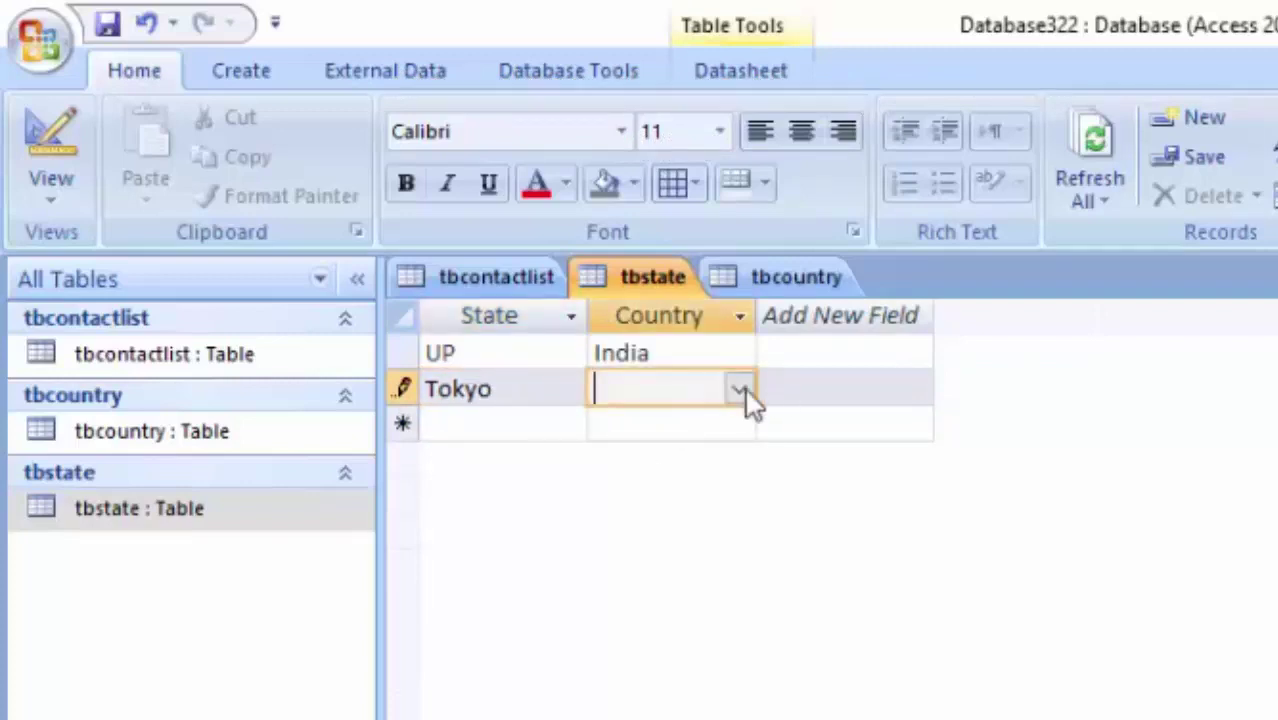
left_click(739, 393)
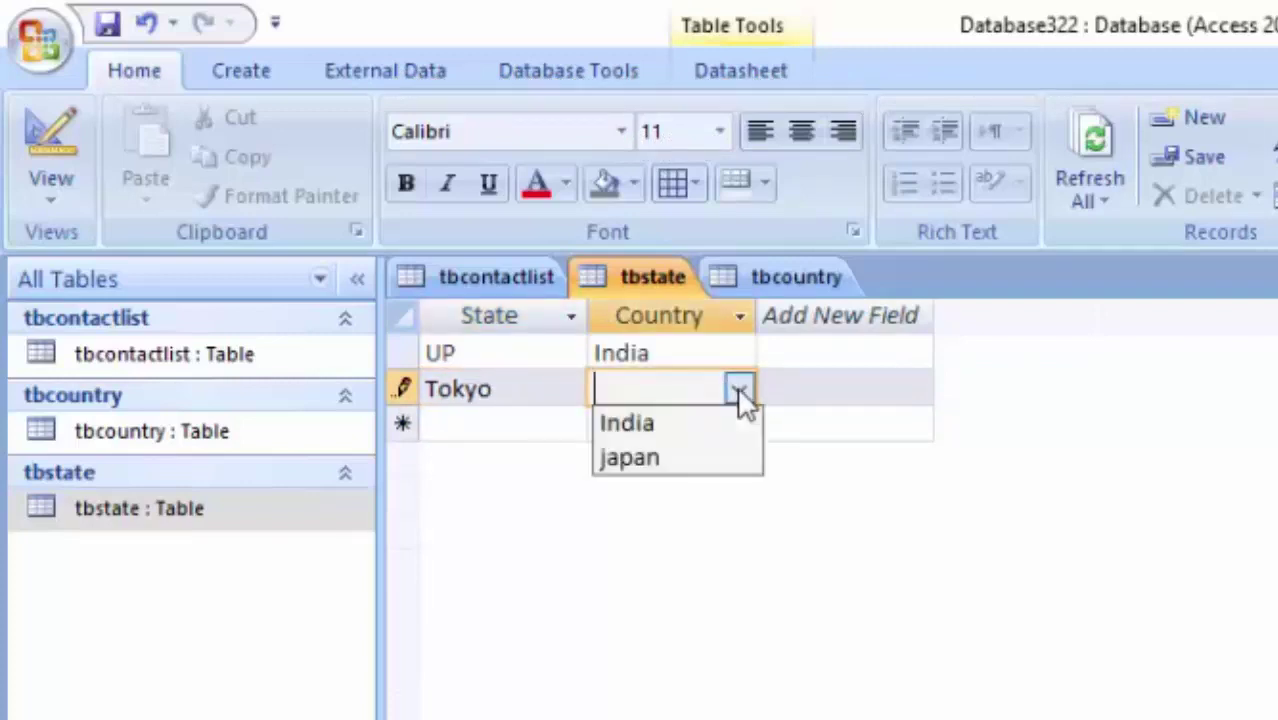
left_click(702, 458)
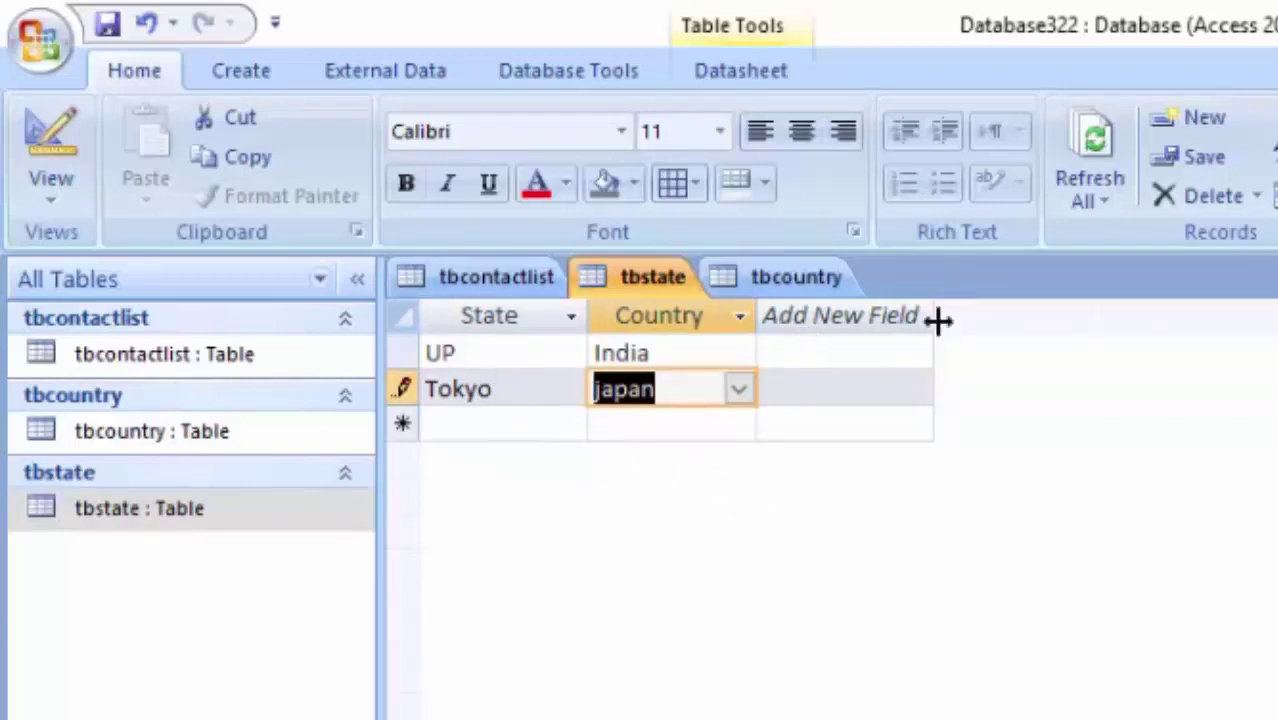
left_click(107, 22)
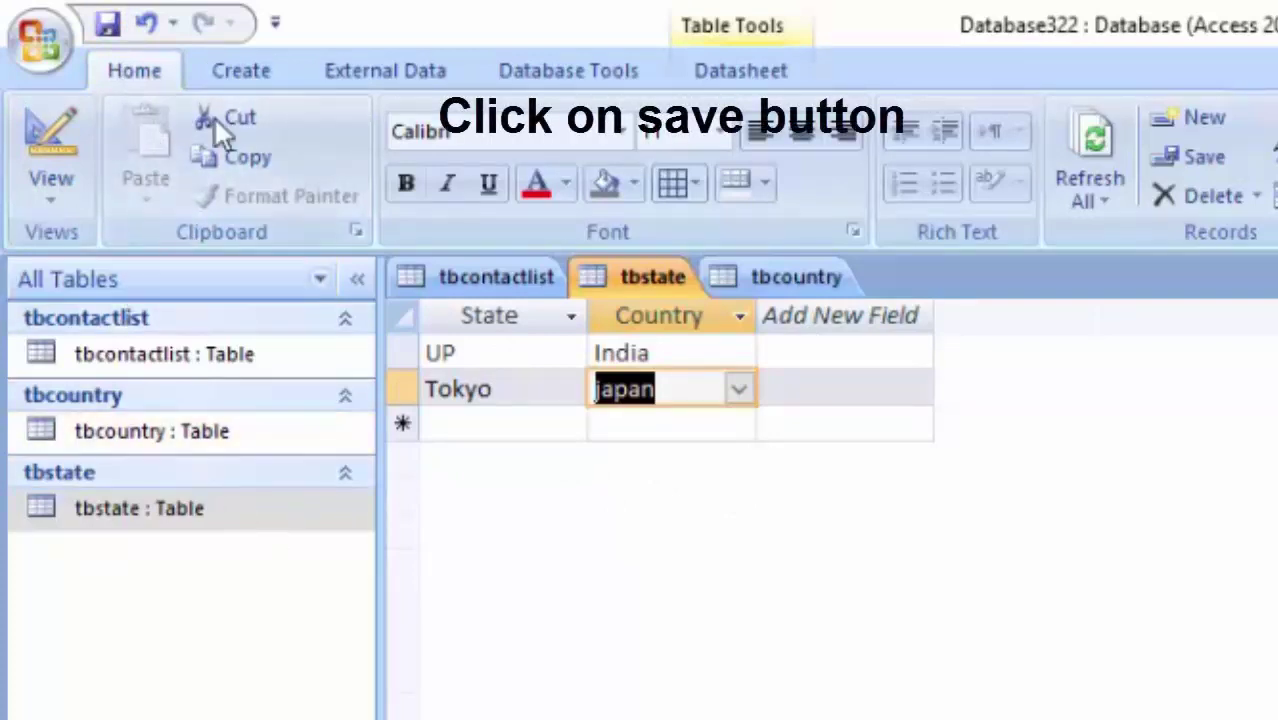
Create a new table and save it as tbcity in Design View
left_click(240, 72)
left_click(62, 130)
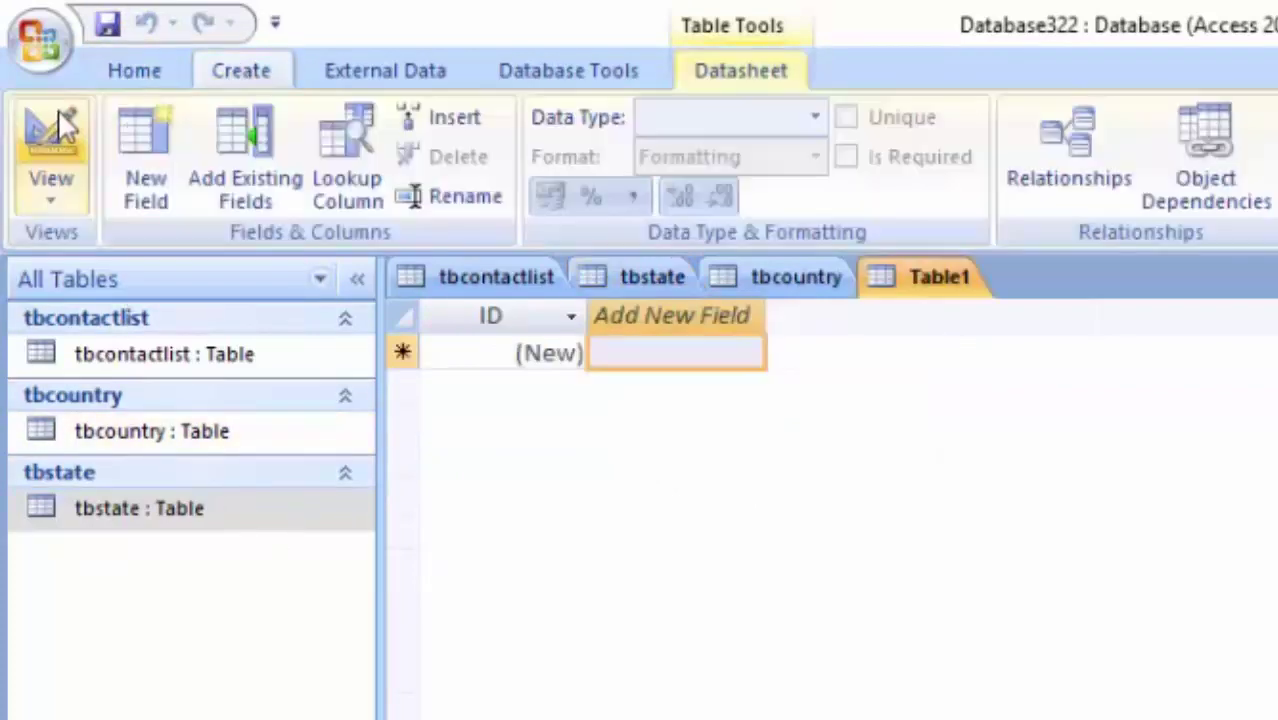
left_click(45, 130)
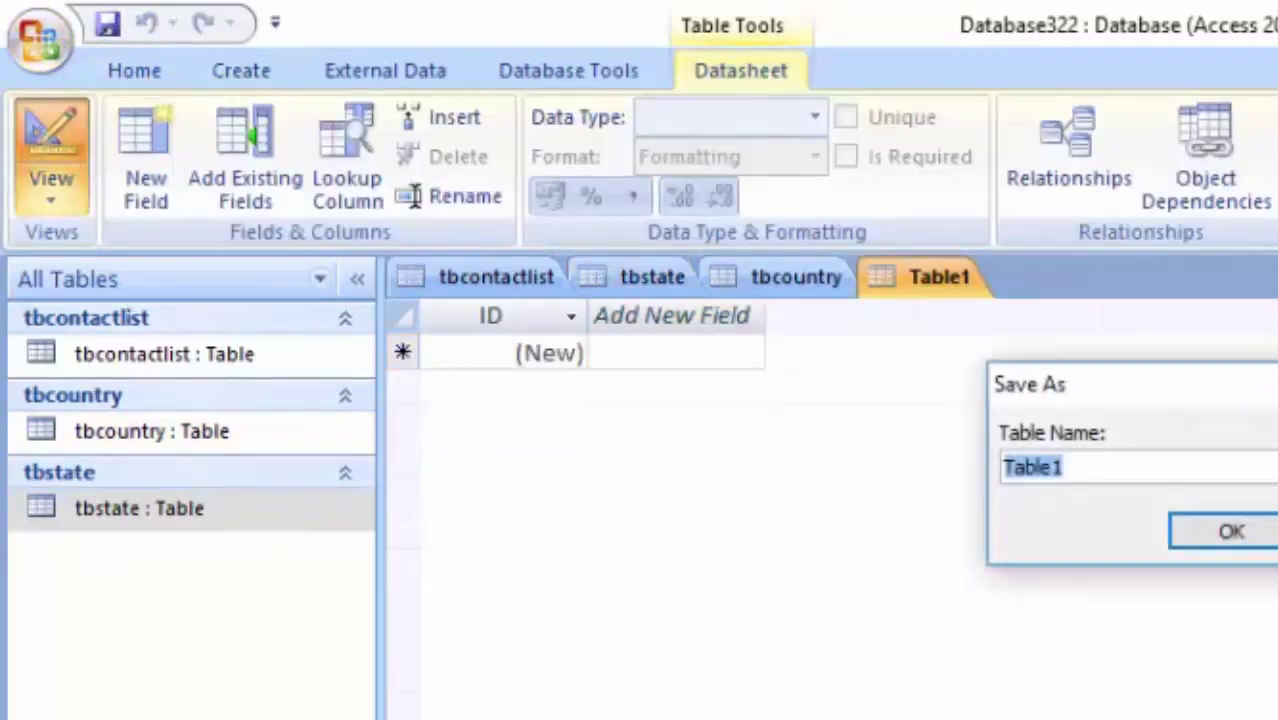
key("BackSpace")
type("tbc")
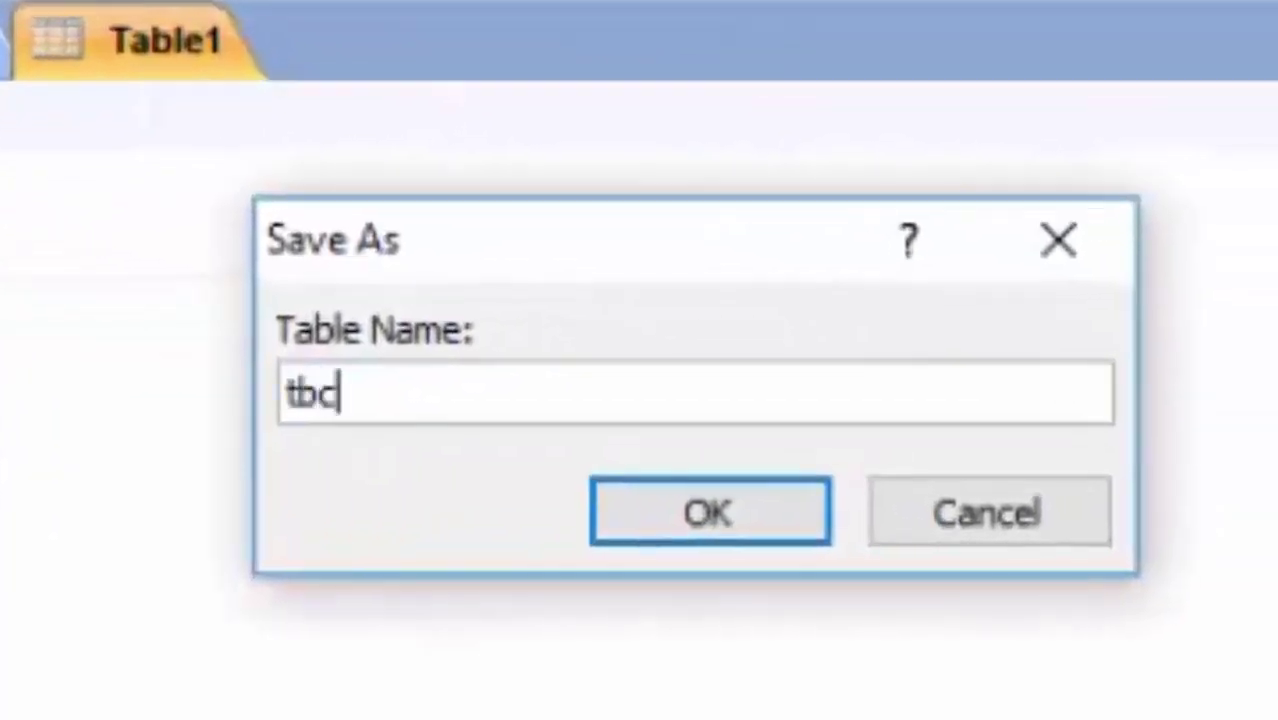
type("ity")
key("Return")
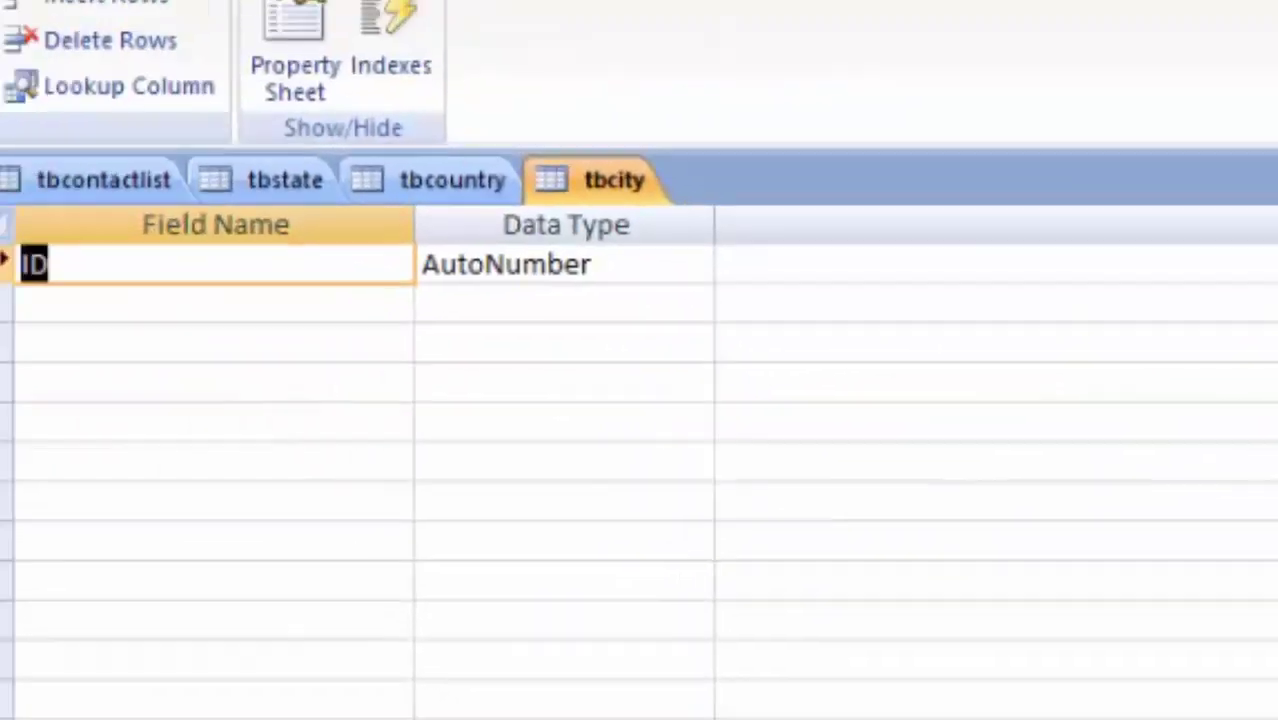
Add a City Text field and a second field named State
type("Ci")
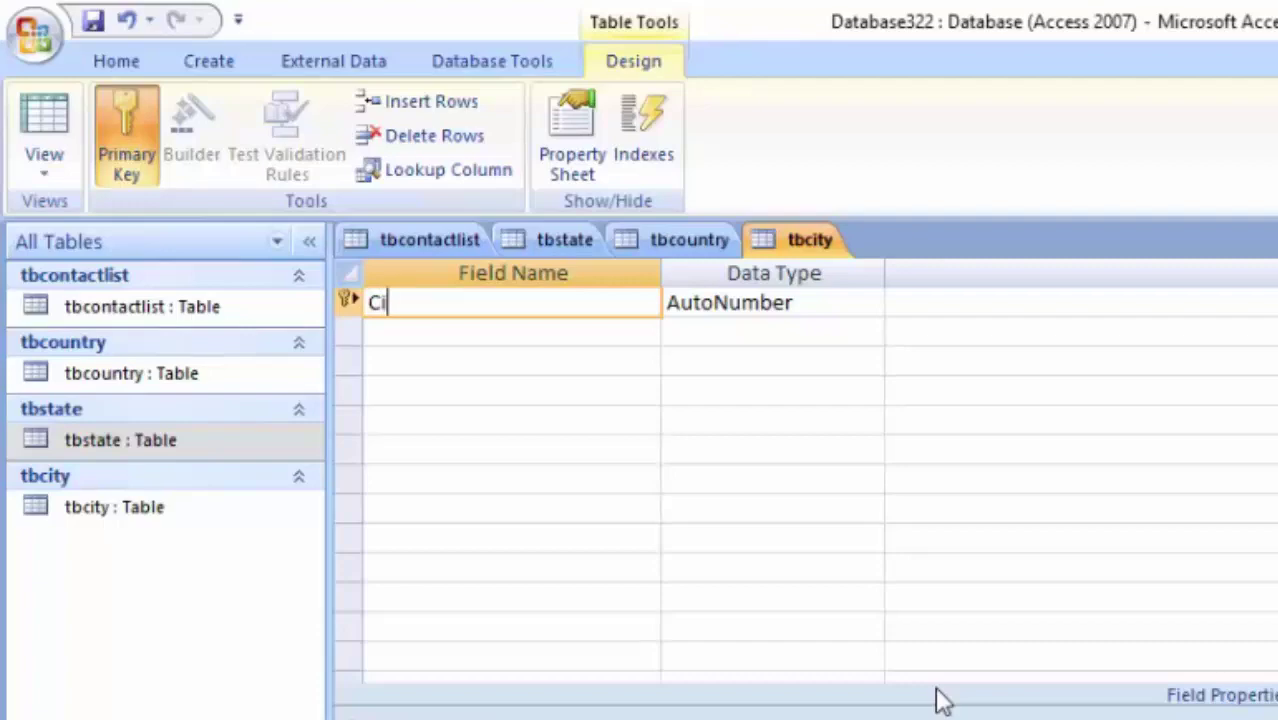
type("ty")
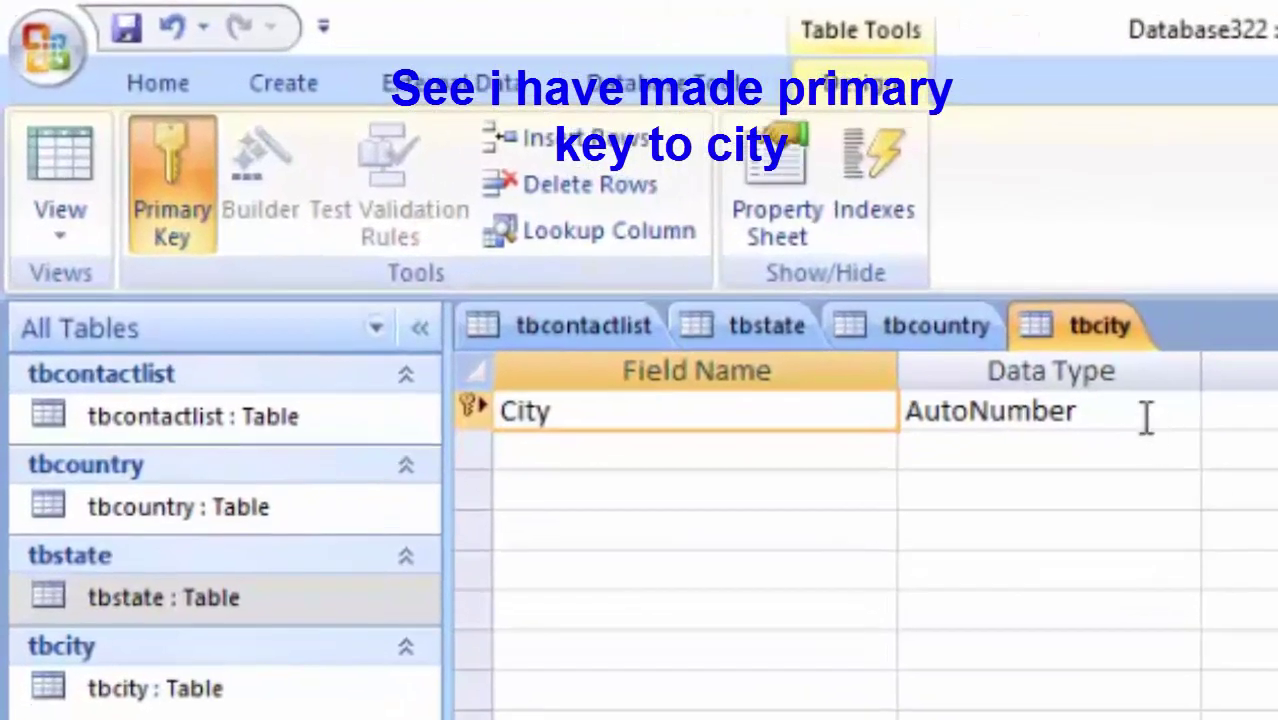
left_click(855, 305)
left_click(1183, 413)
left_click(1150, 448)
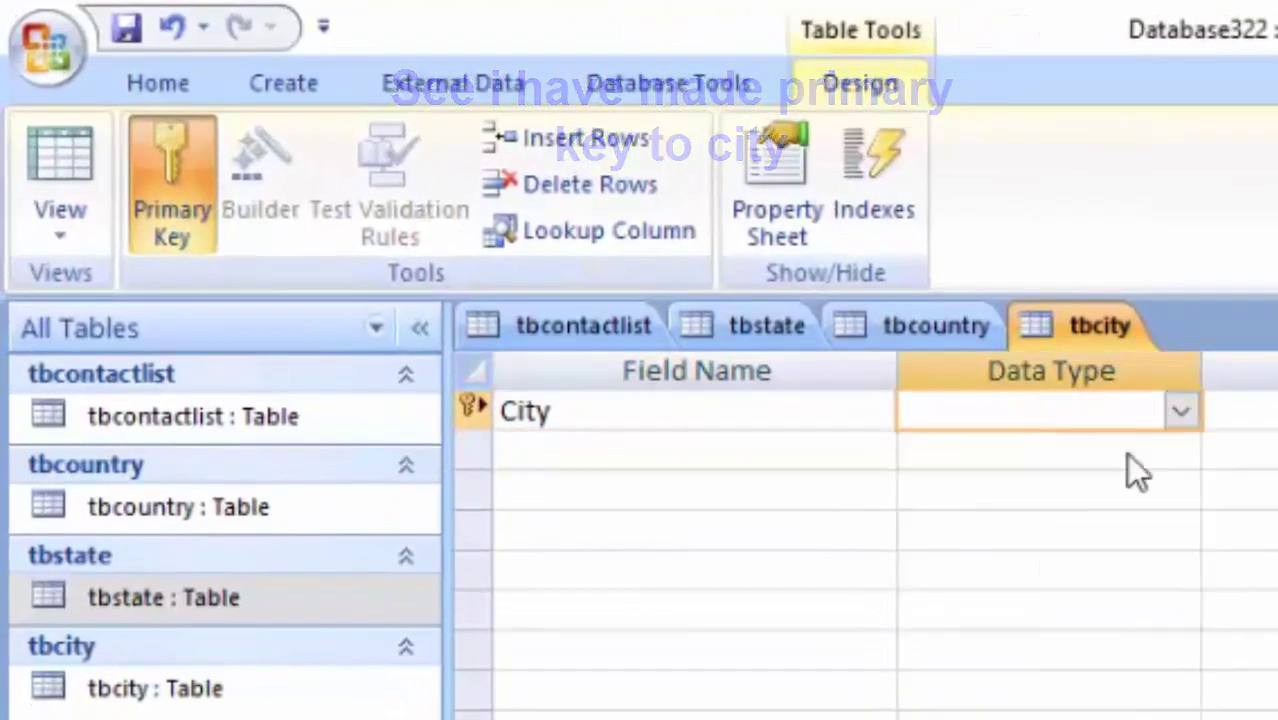
left_click(606, 445)
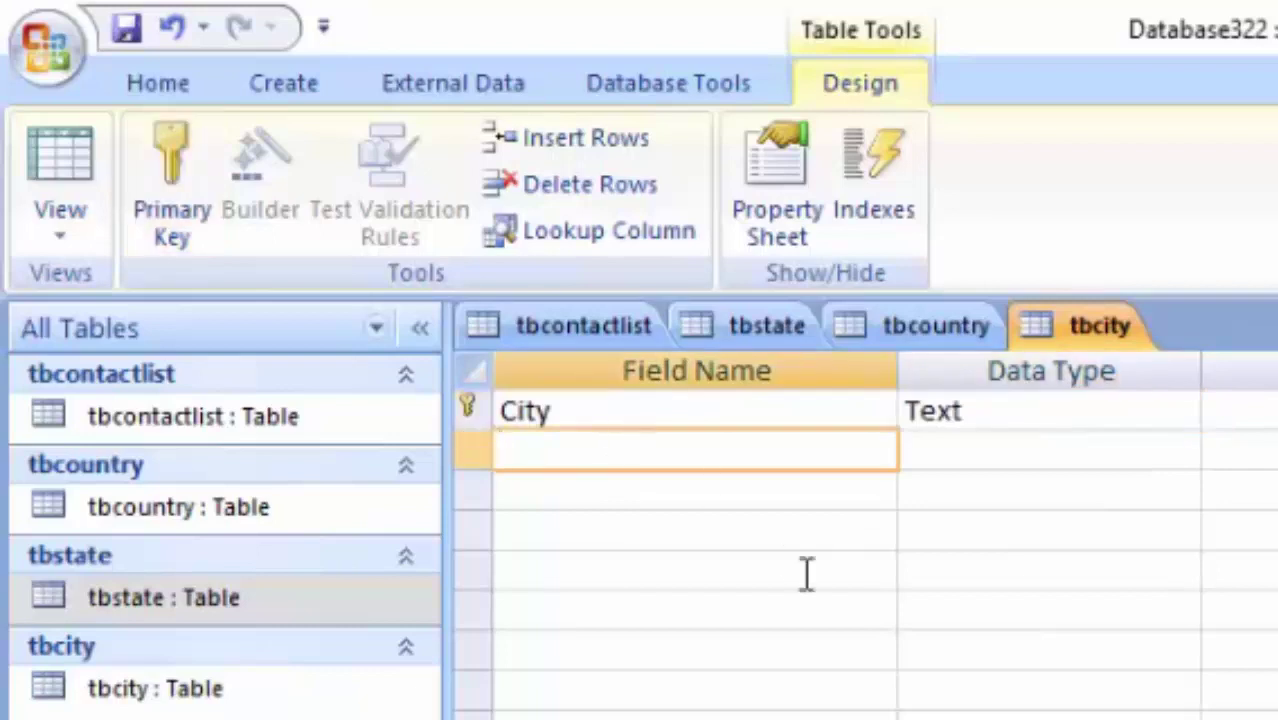
type("Stat")
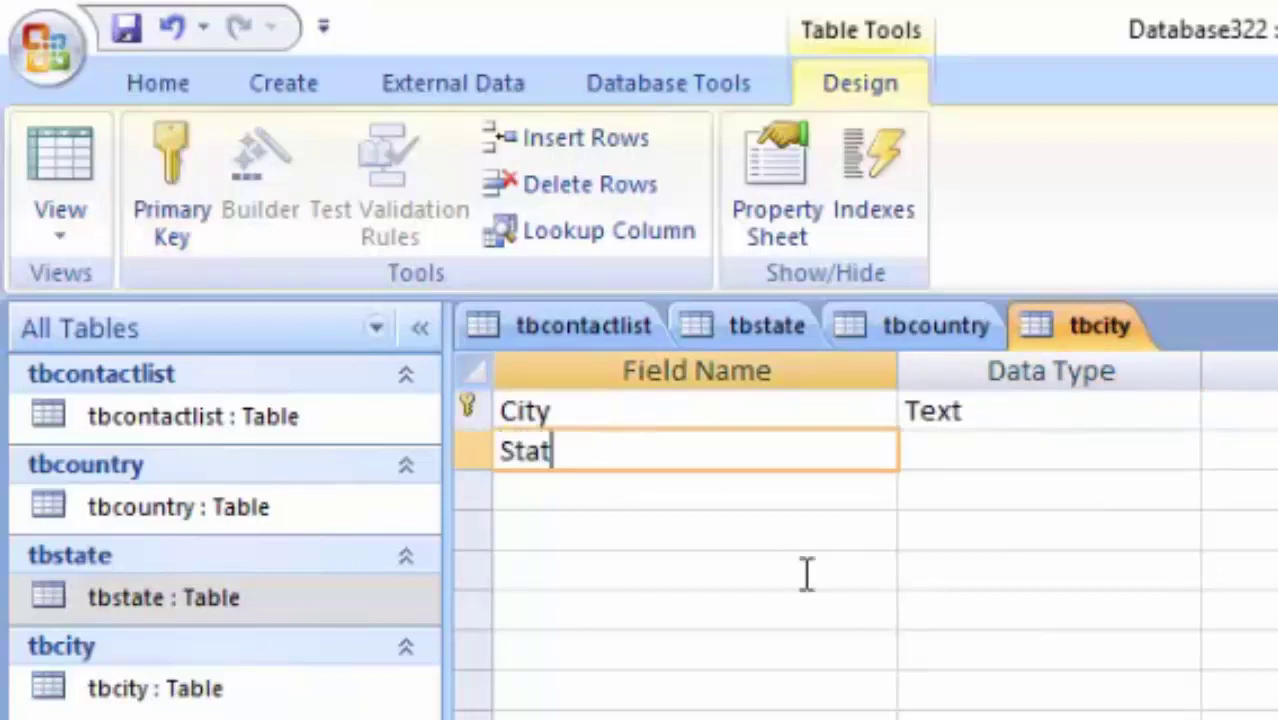
type("e")
left_click(978, 452)
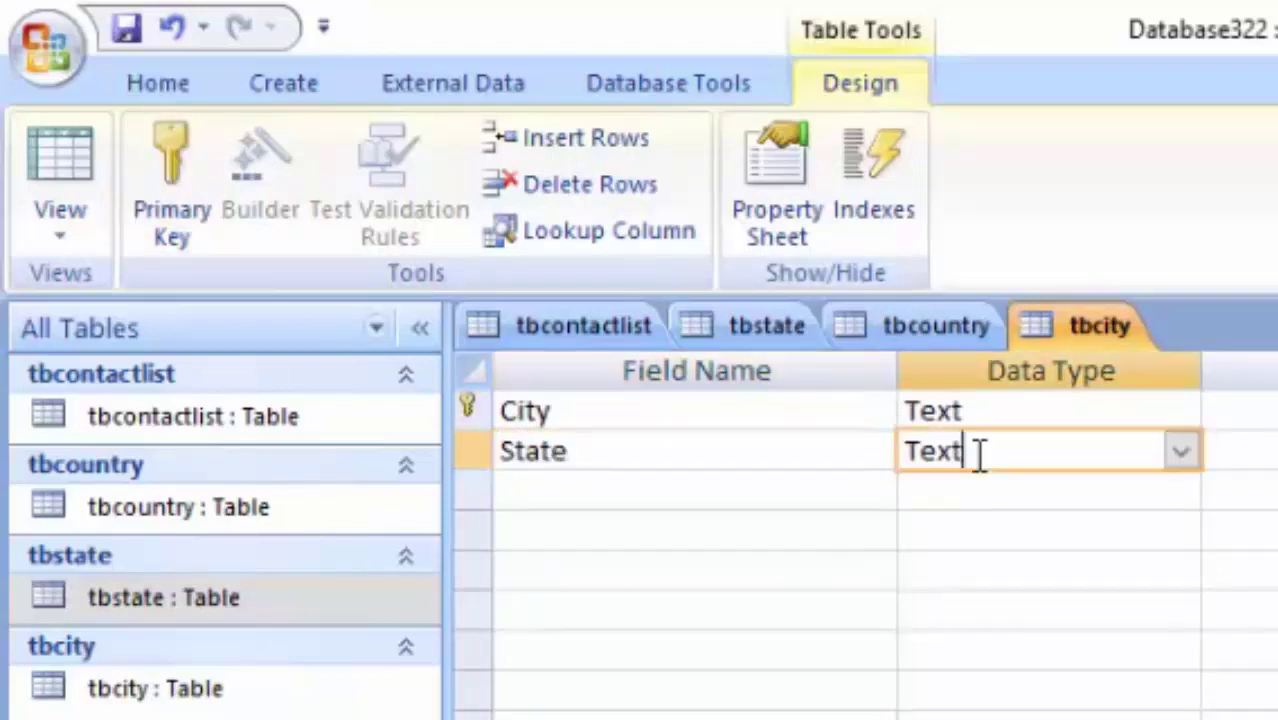
left_click(1174, 450)
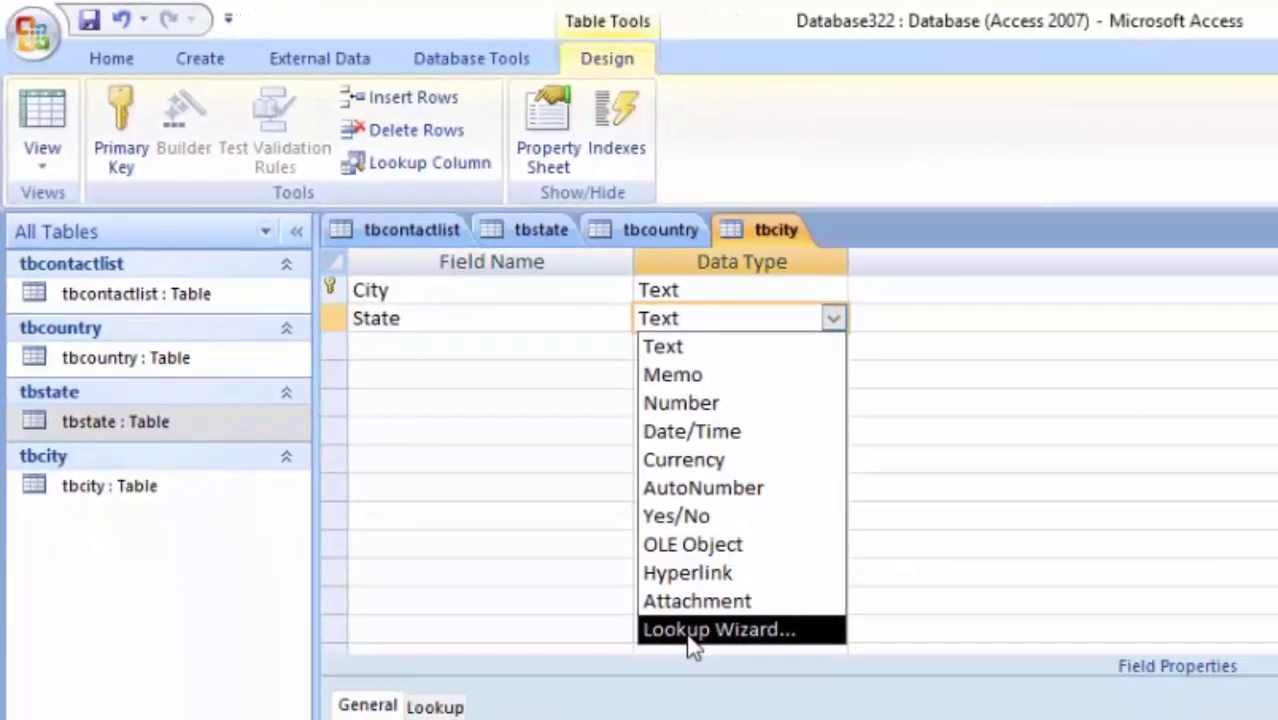
Make tbcity's State a Lookup Wizard field drawing values from tbstate's State column, and save the table
left_click(630, 578)
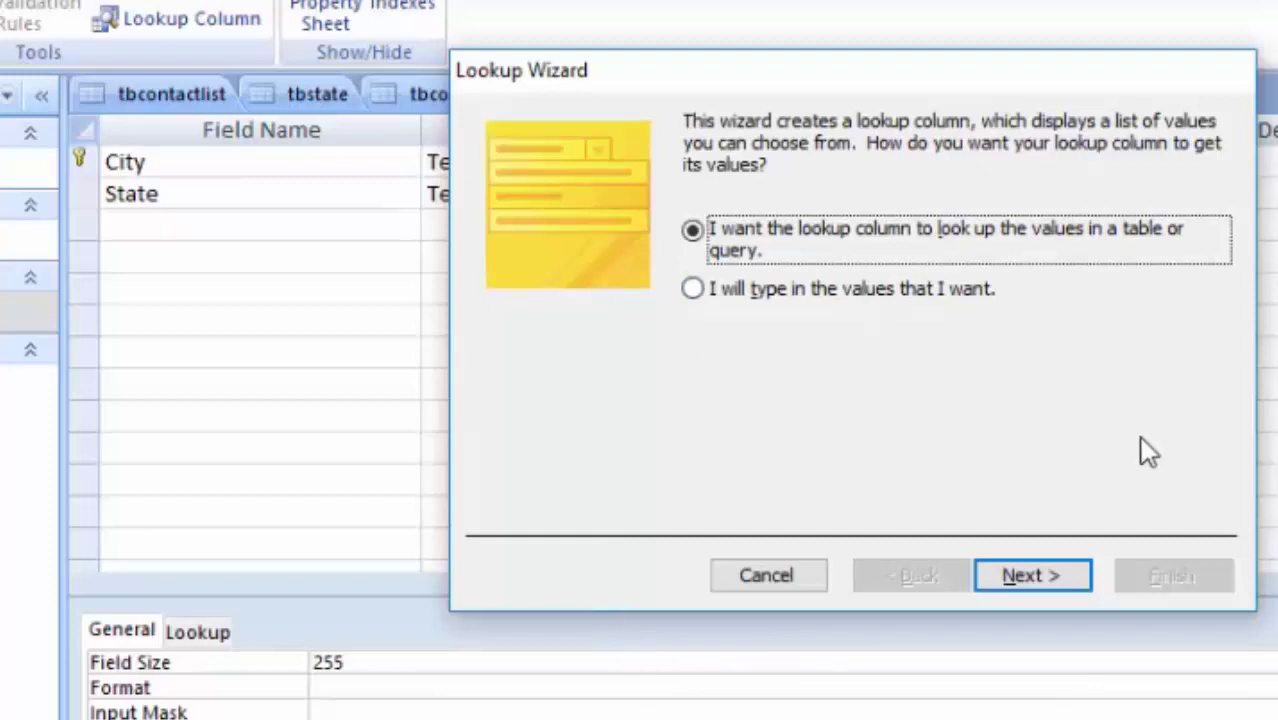
left_click(1030, 582)
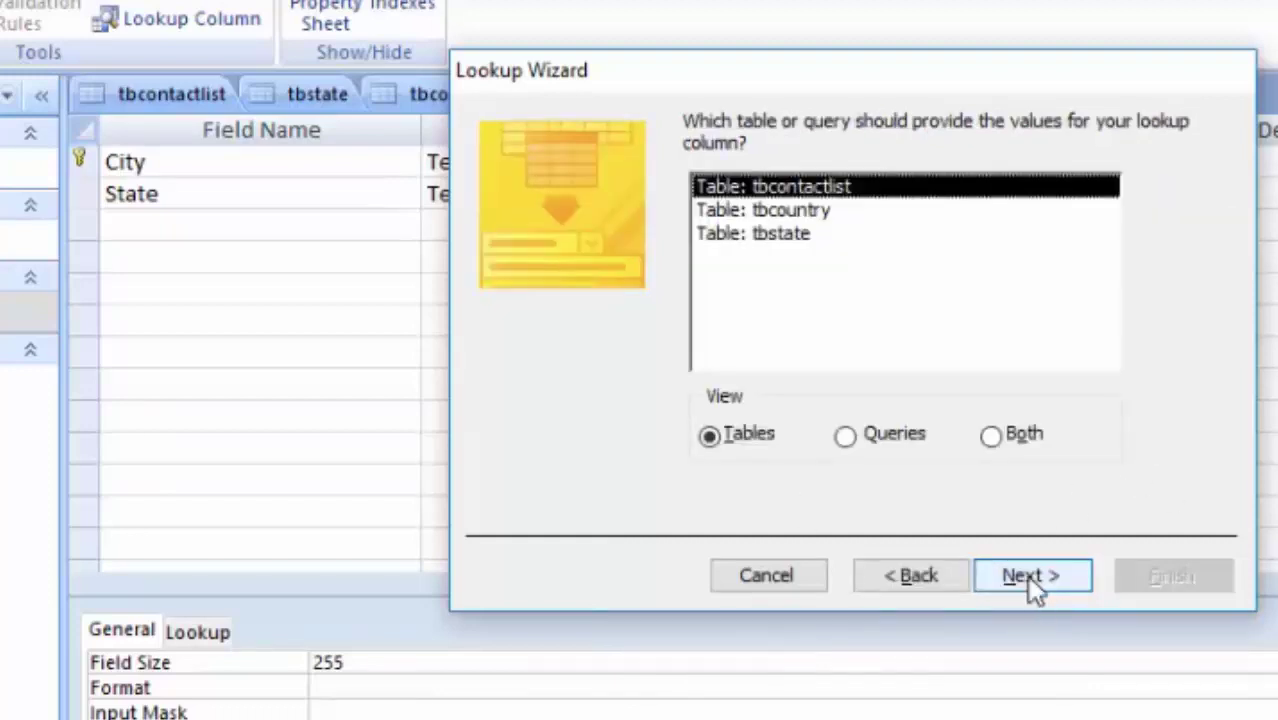
left_click(785, 234)
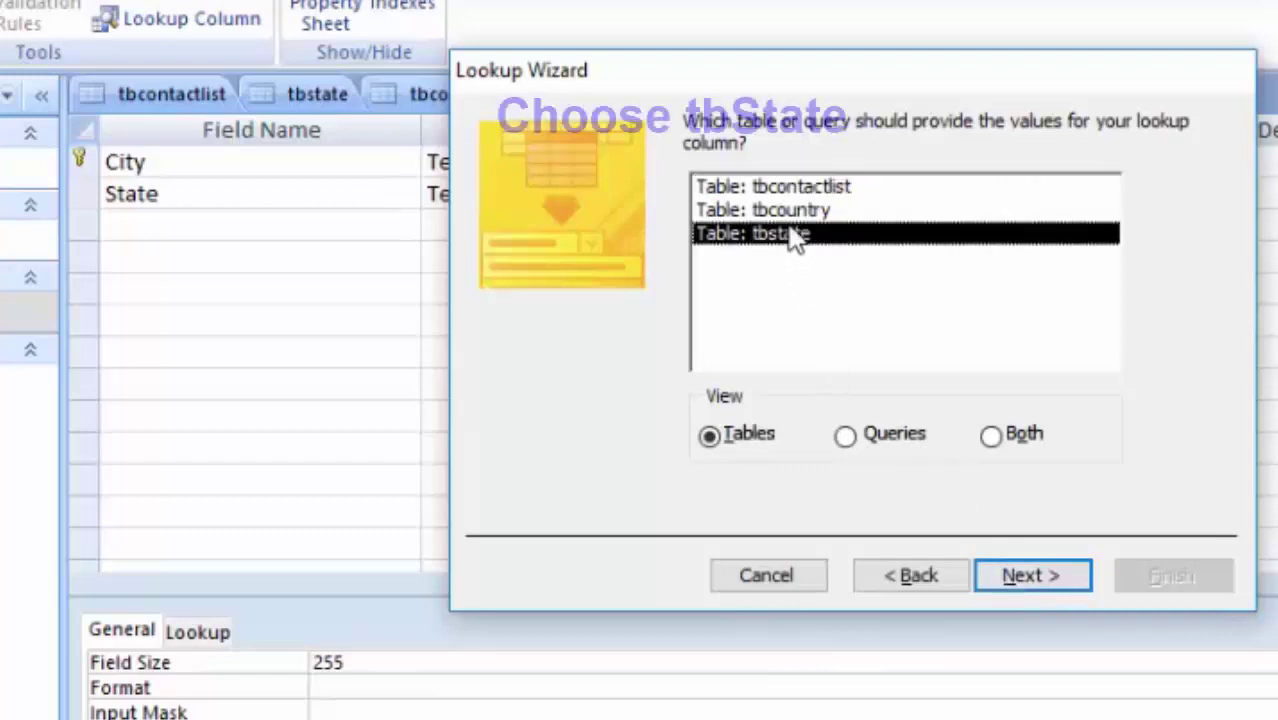
left_click(1016, 572)
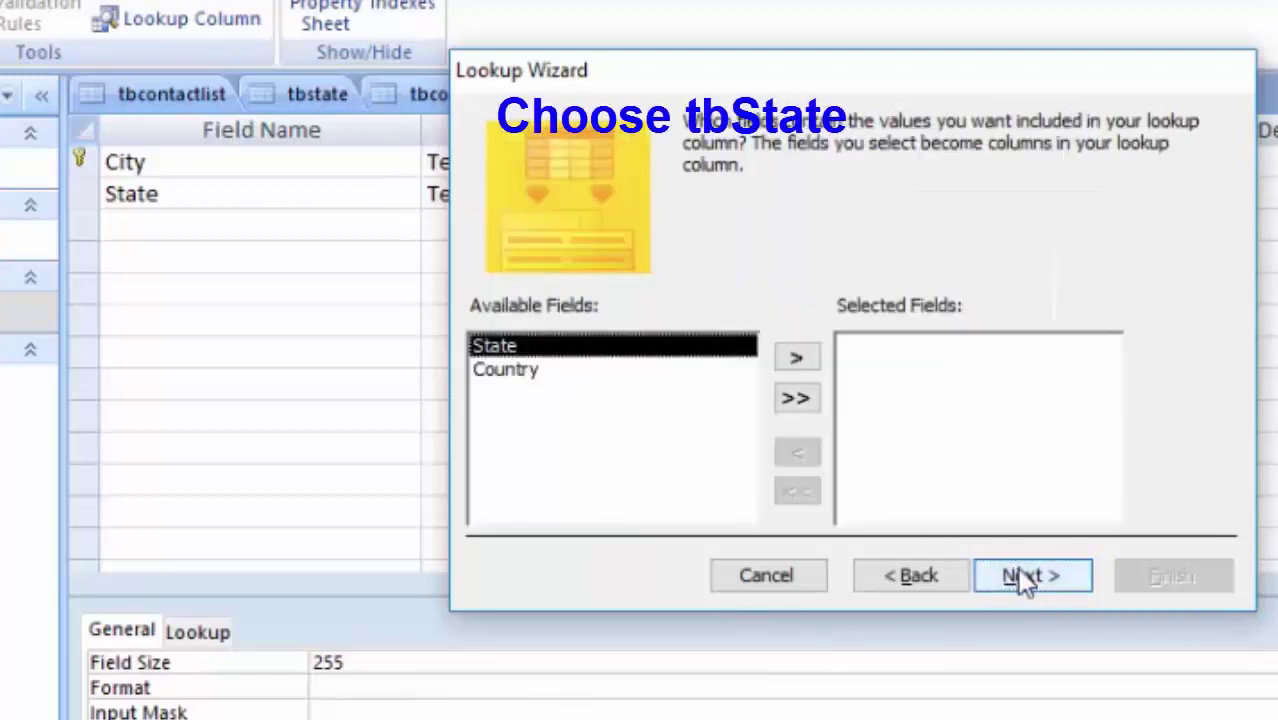
left_click(796, 358)
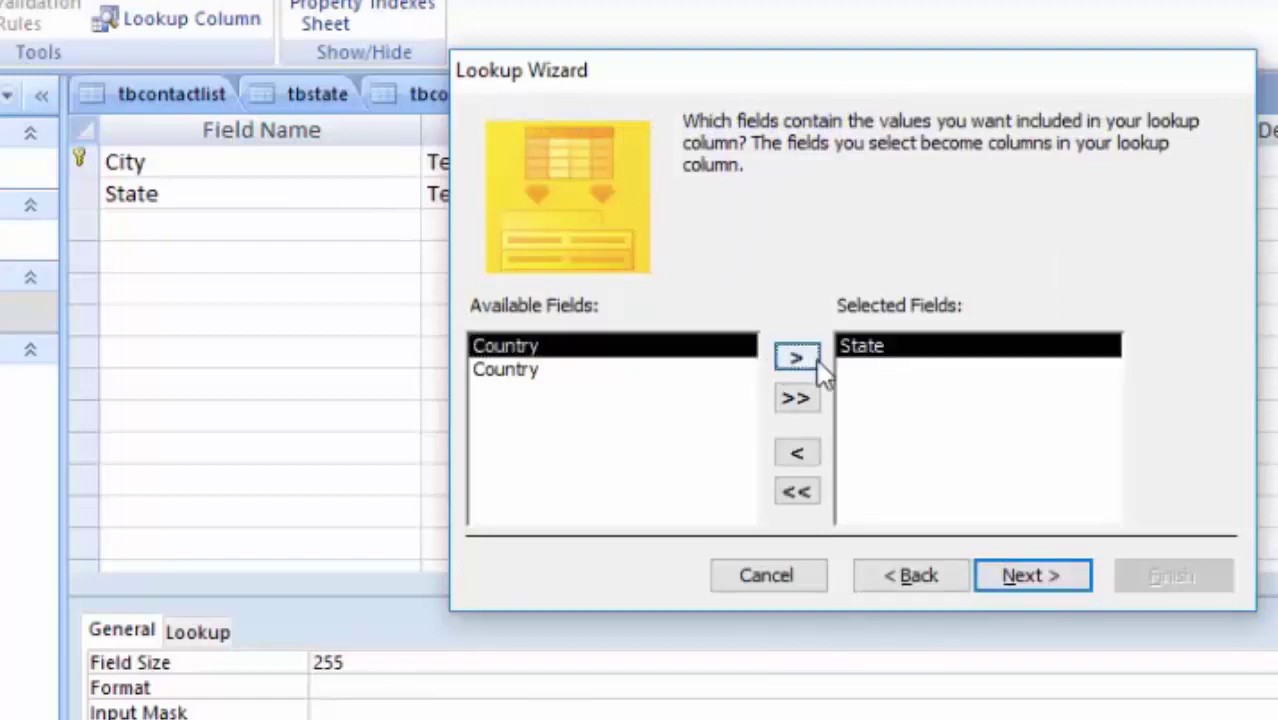
left_click(1033, 595)
left_click(1030, 592)
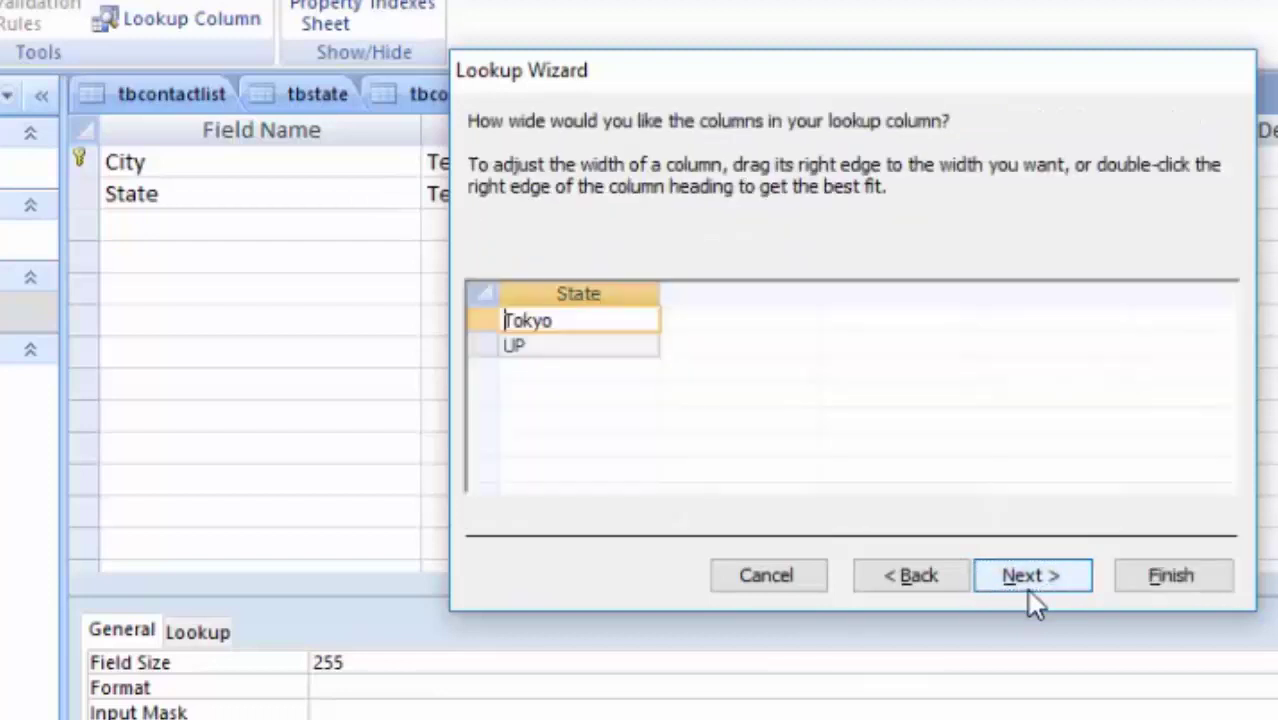
left_click(1030, 592)
left_click(1140, 585)
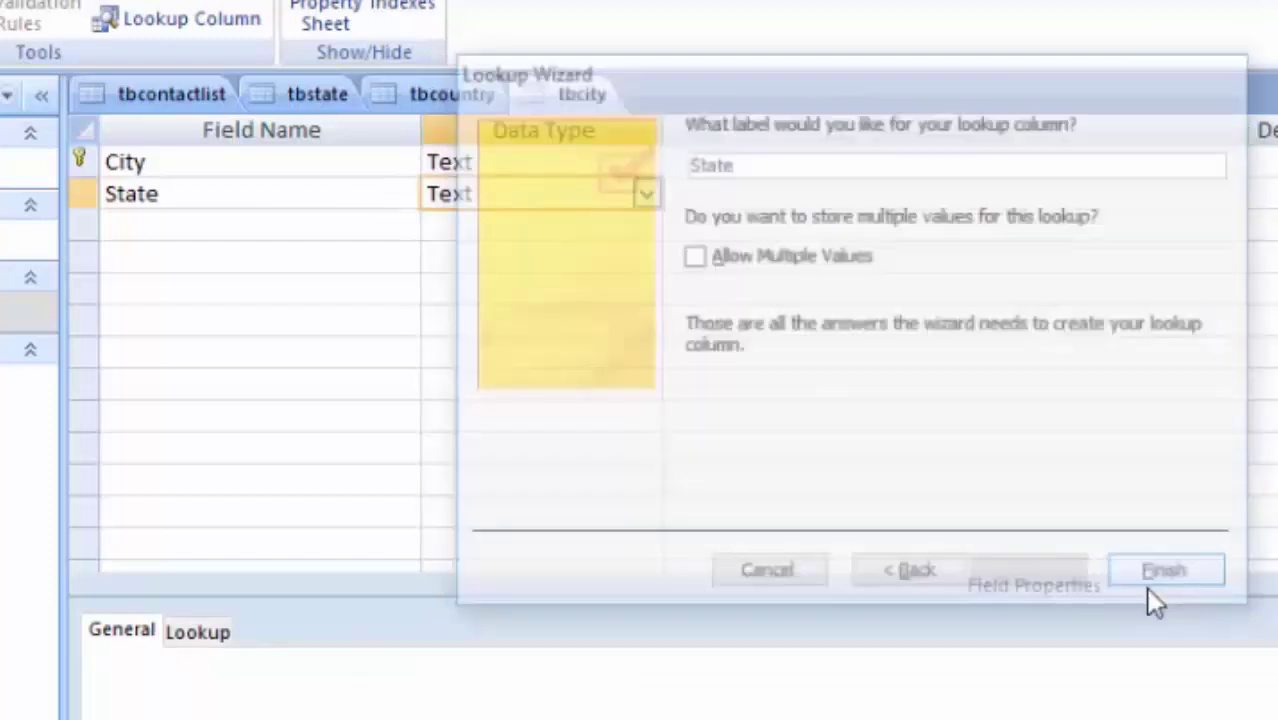
left_click(788, 549)
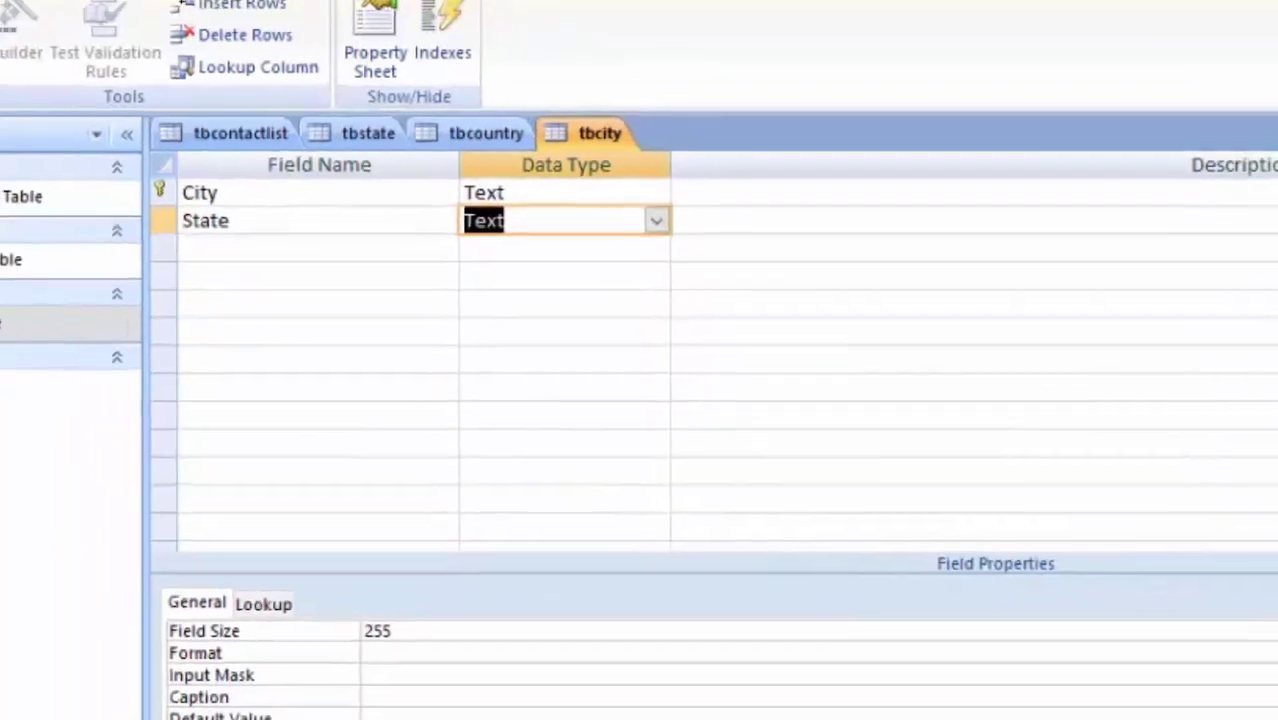
Switch tbcity to Datasheet View, check tbcontactlist's data, then return to tbcity
left_click(30, 95)
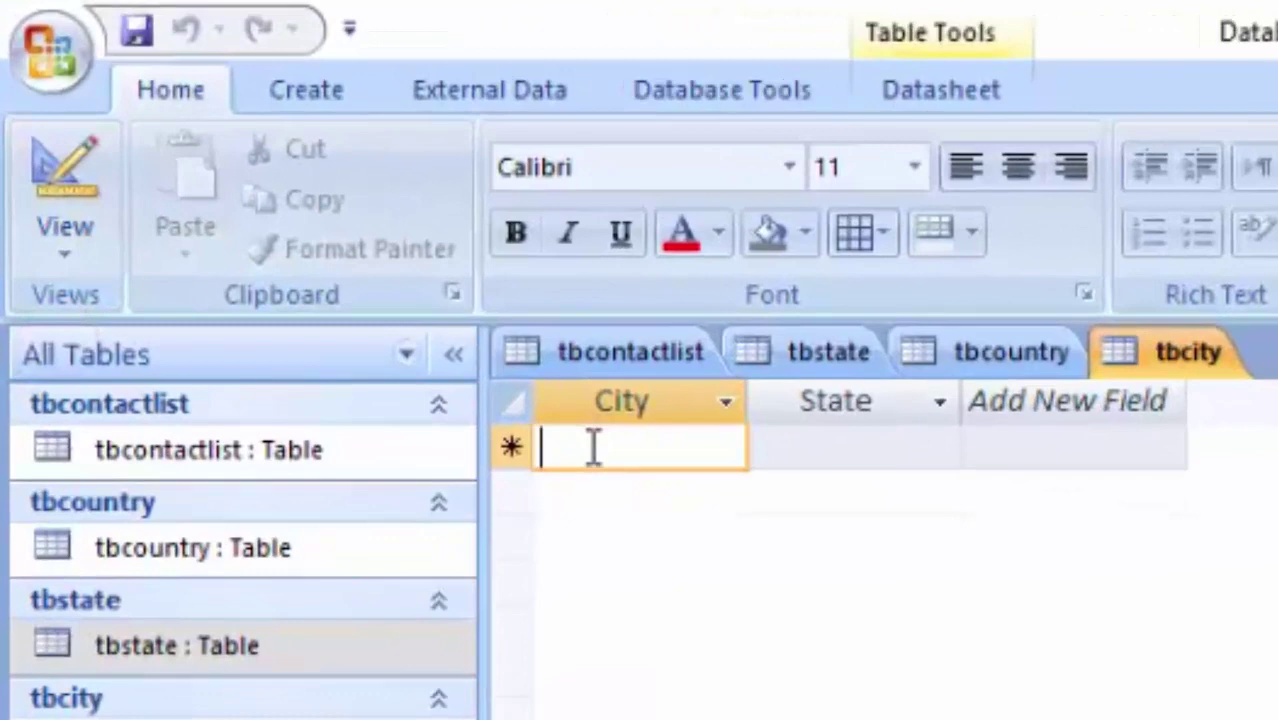
left_click(315, 462)
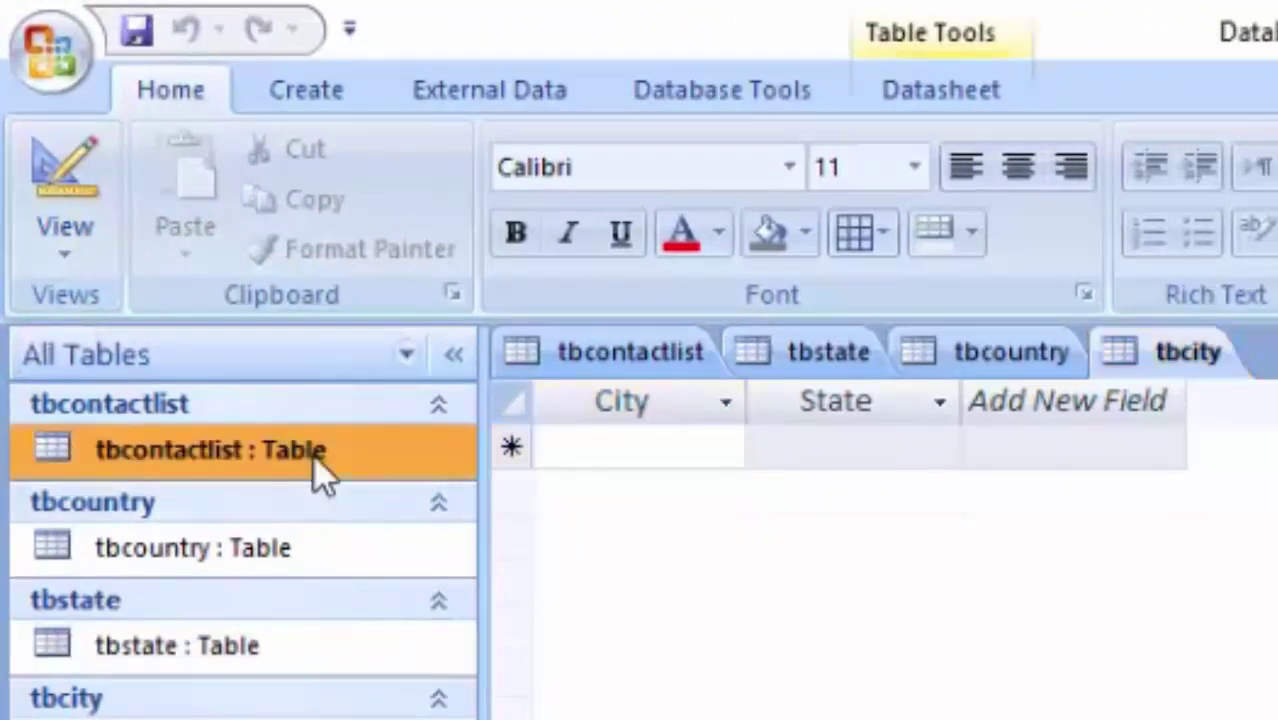
double_click(315, 462)
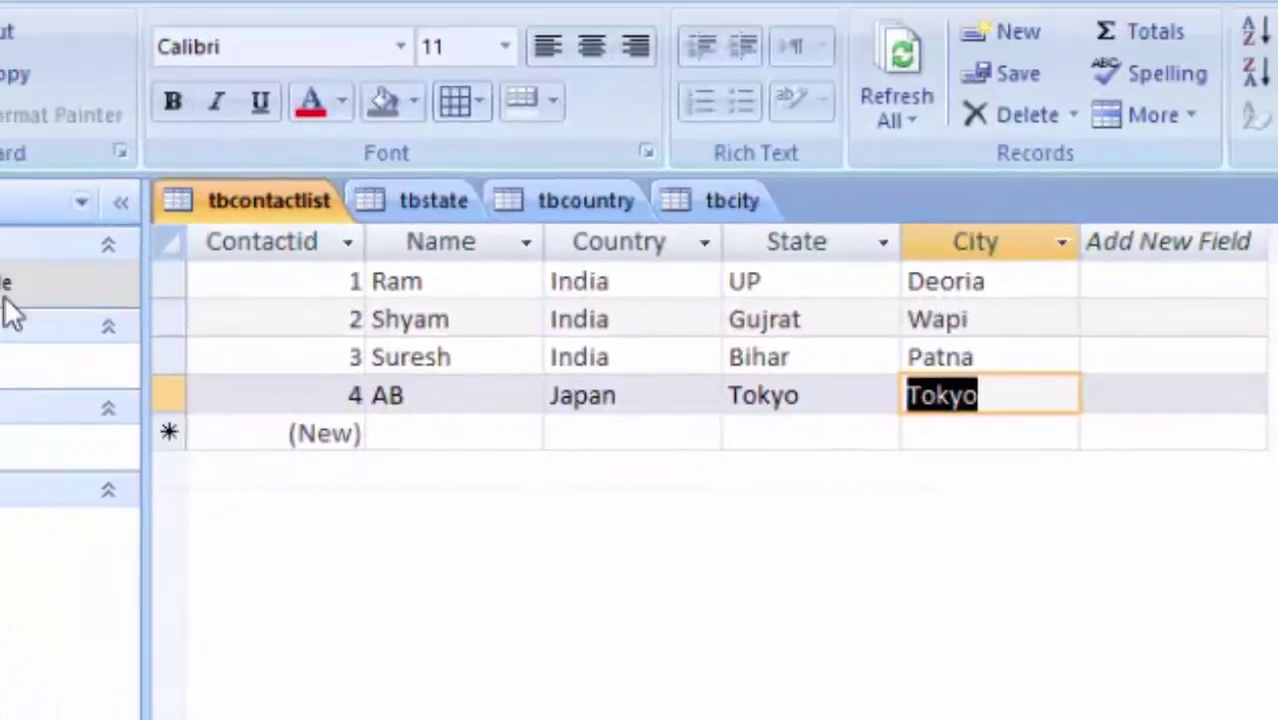
double_click(192, 530)
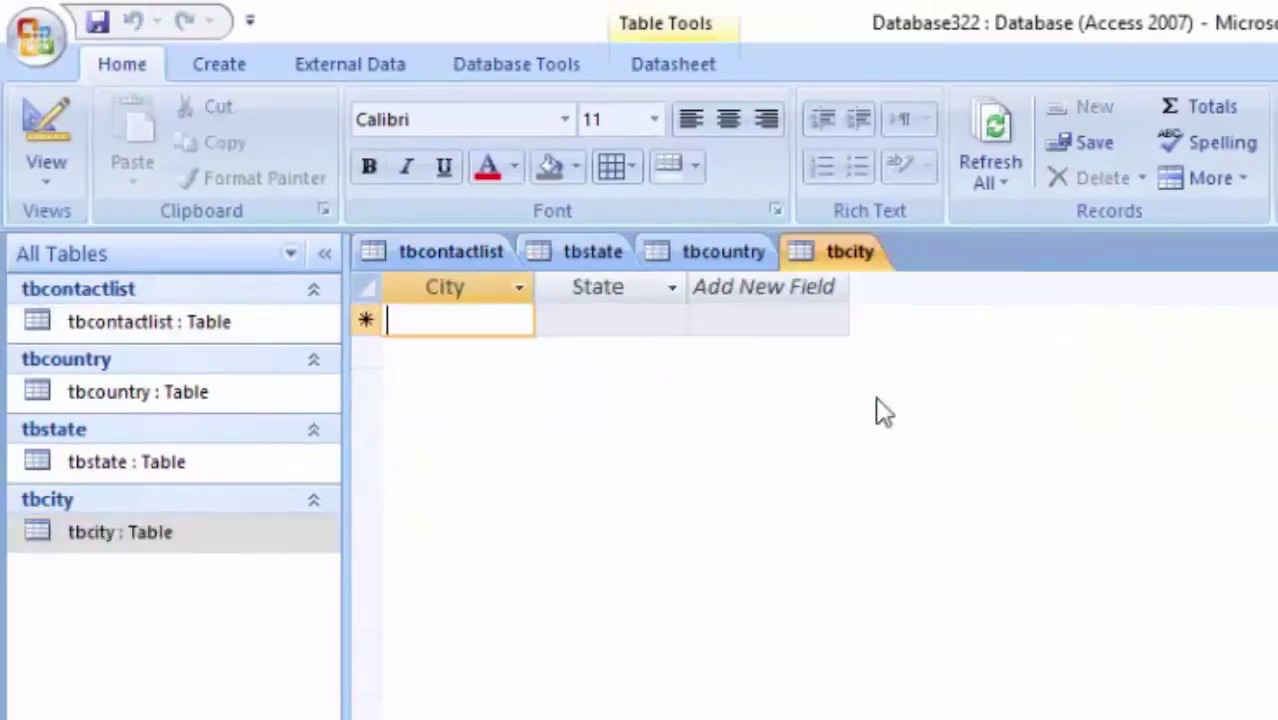
Enter the city Deoria with state UP
type("Deo")
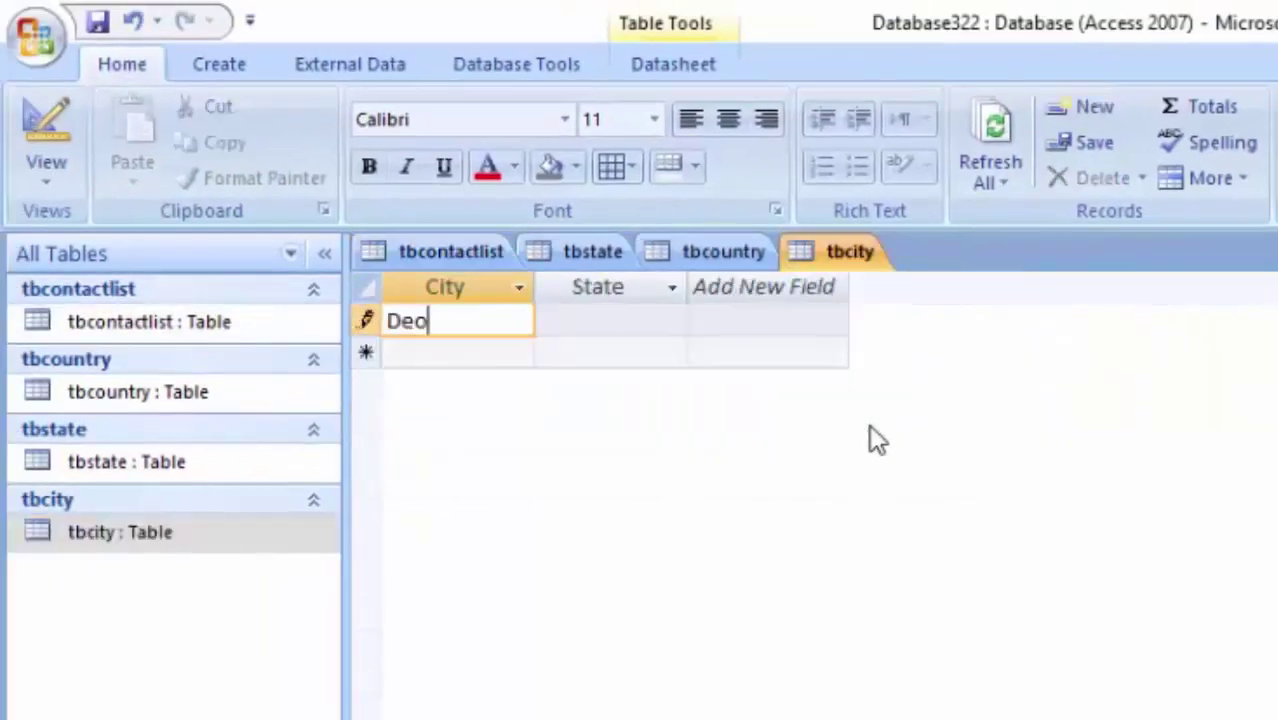
type("ria")
key("Tab")
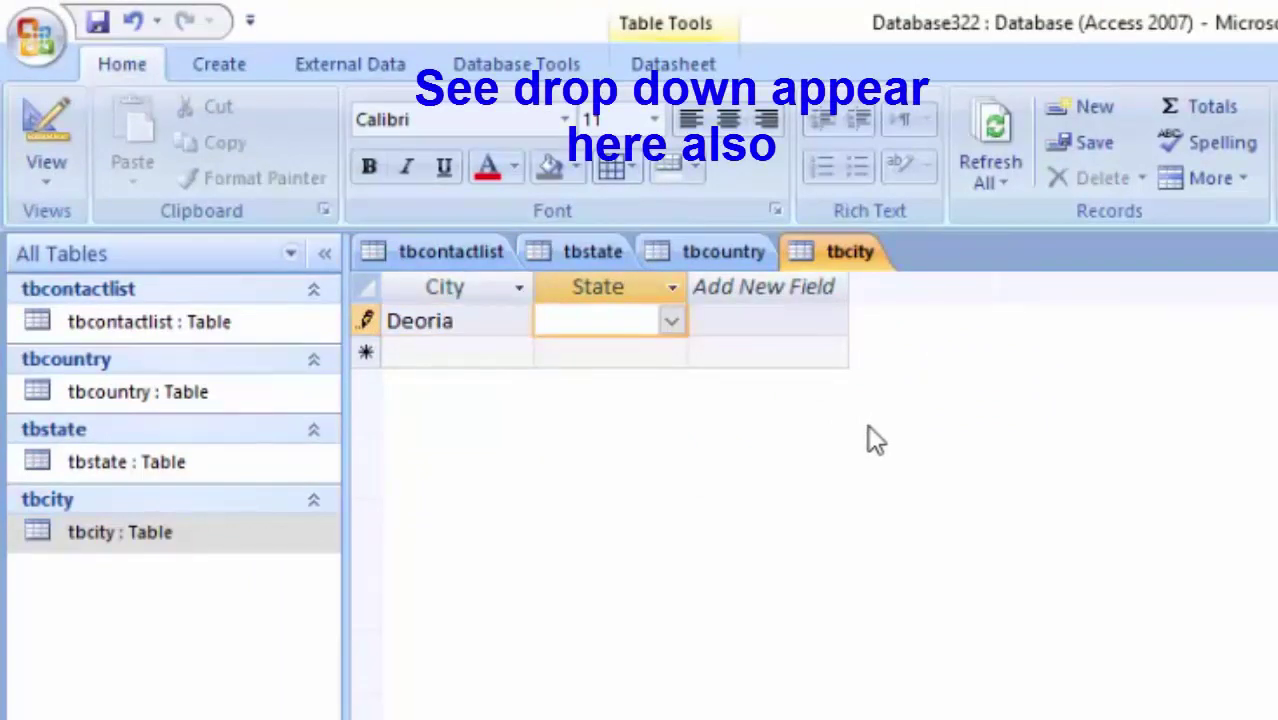
left_click(672, 321)
left_click(624, 380)
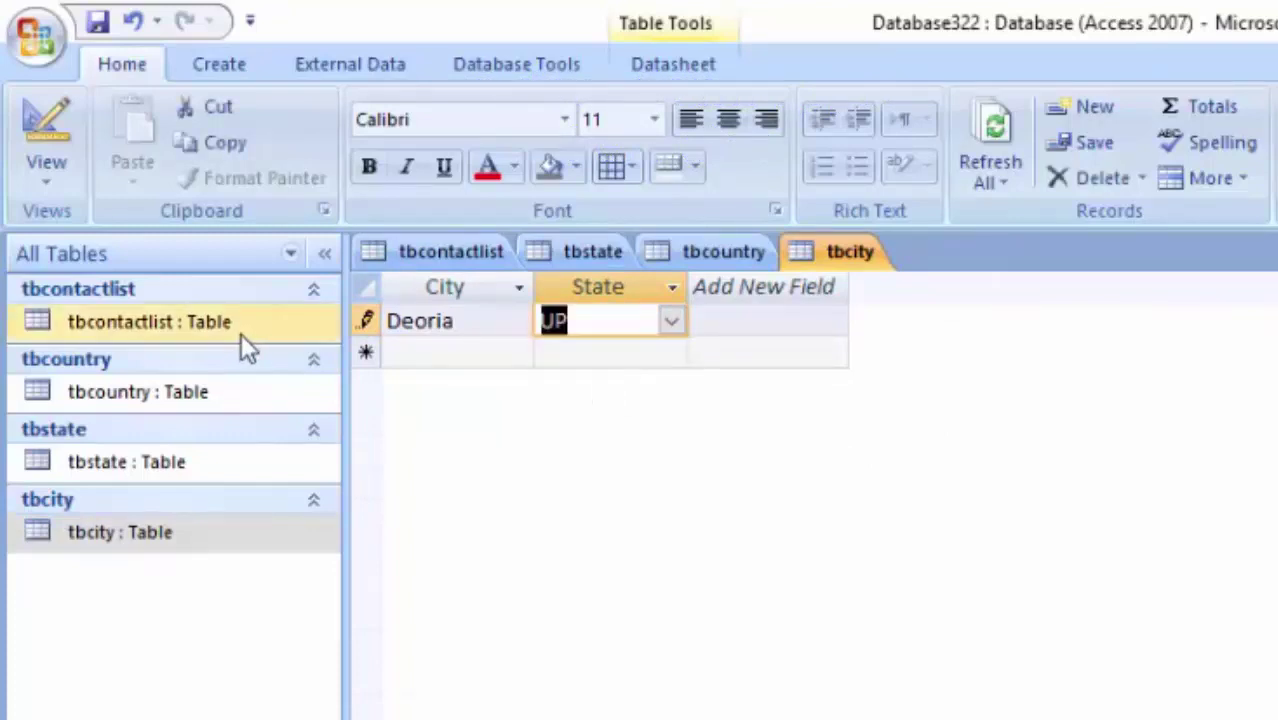
Start a second city record, Wapi, and open its State list
left_click(446, 353)
type("W")
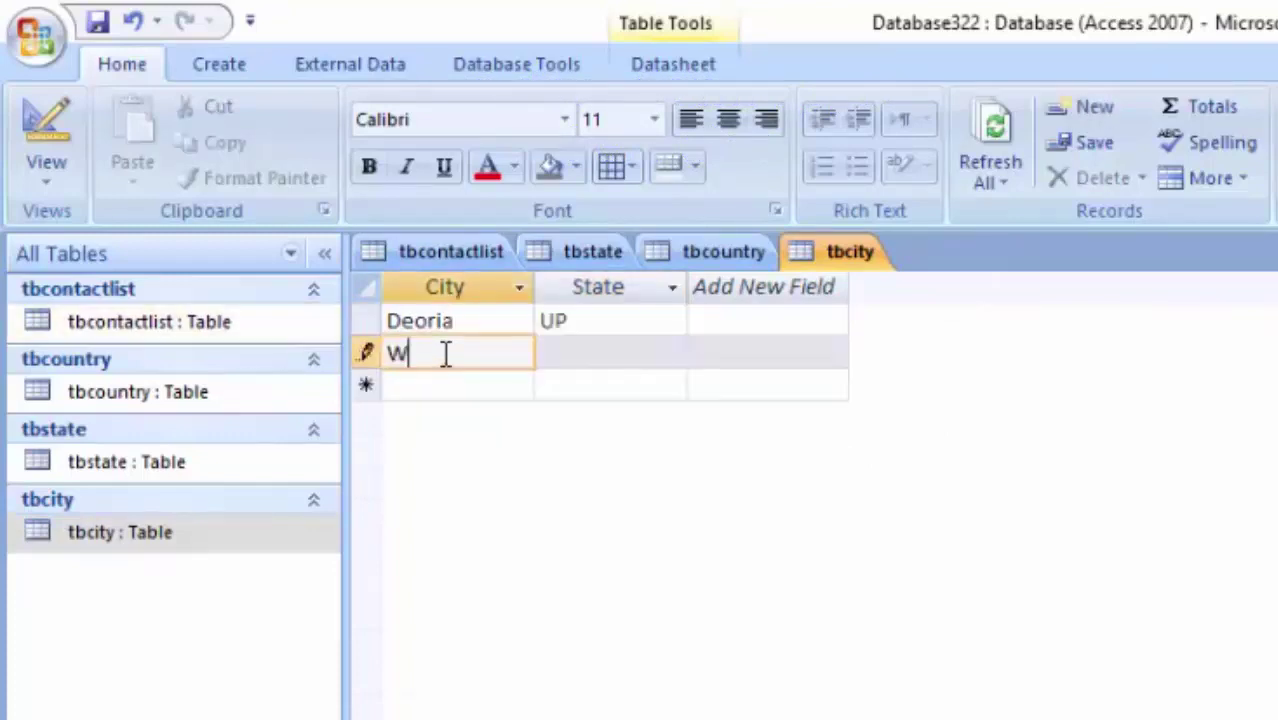
type("api")
left_click(589, 360)
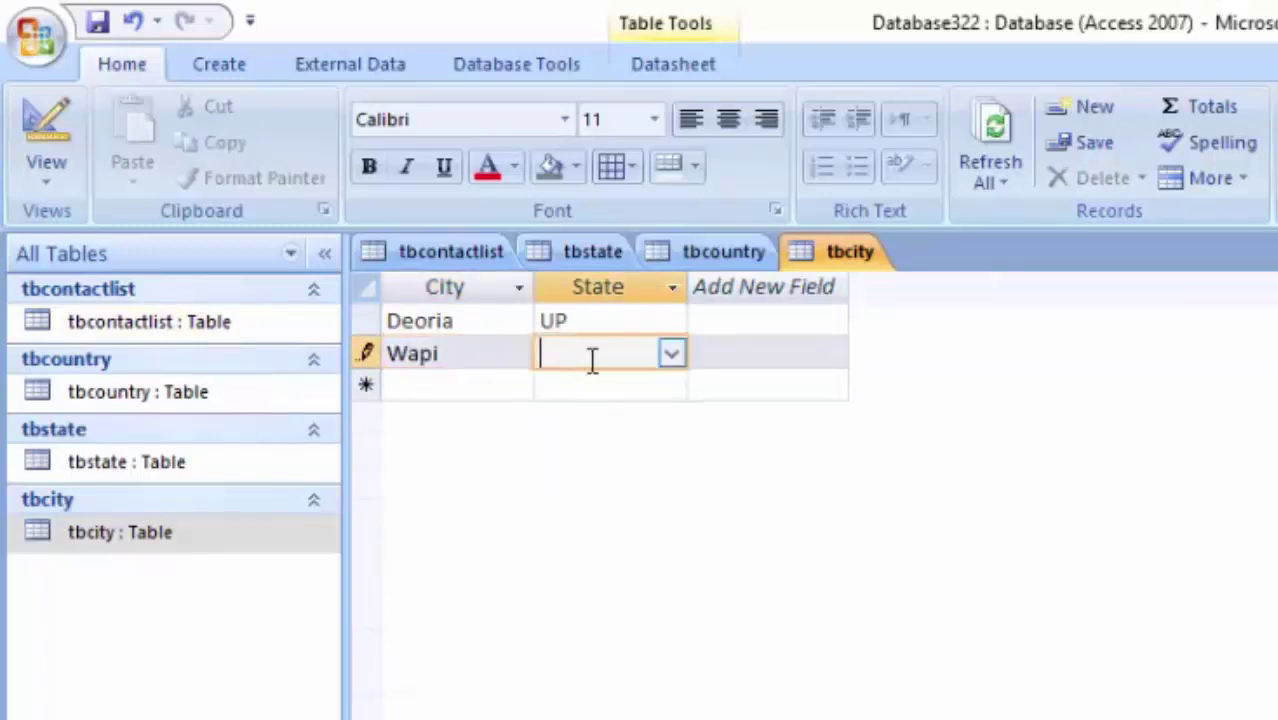
left_click(669, 357)
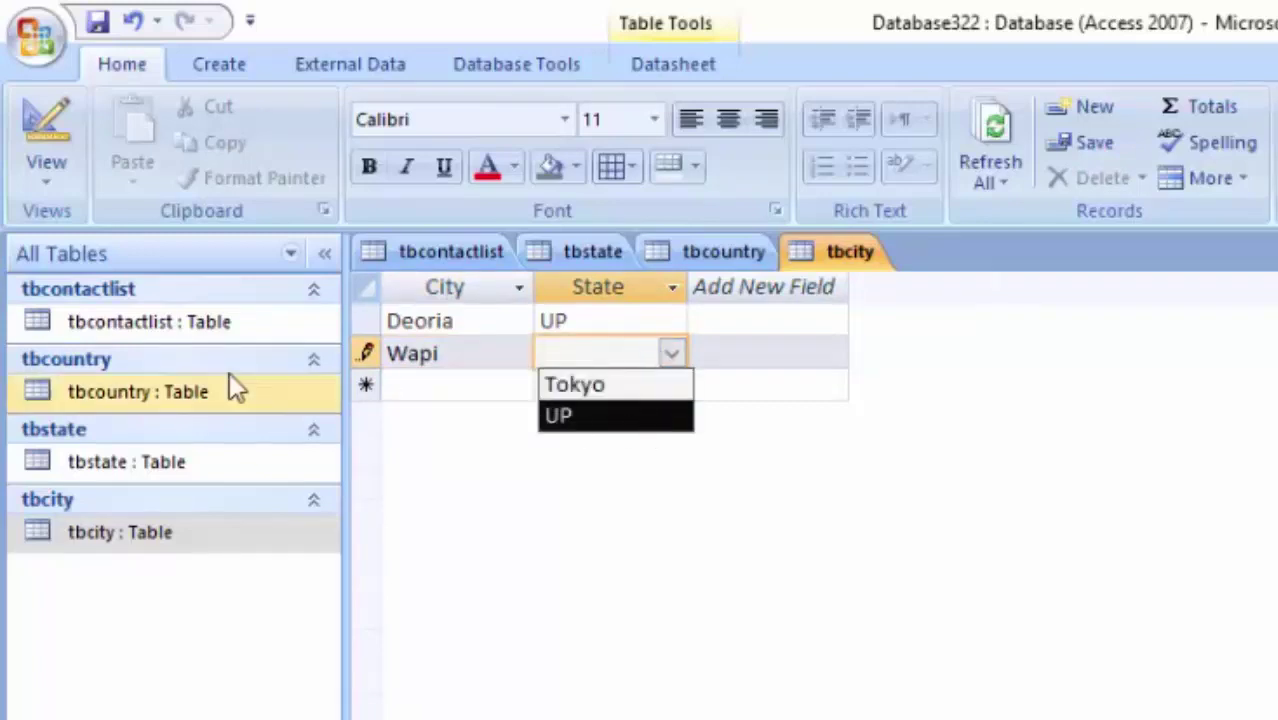
Open tbcountry, expand India's subdatasheet to see its states, then open tbstate
double_click(237, 410)
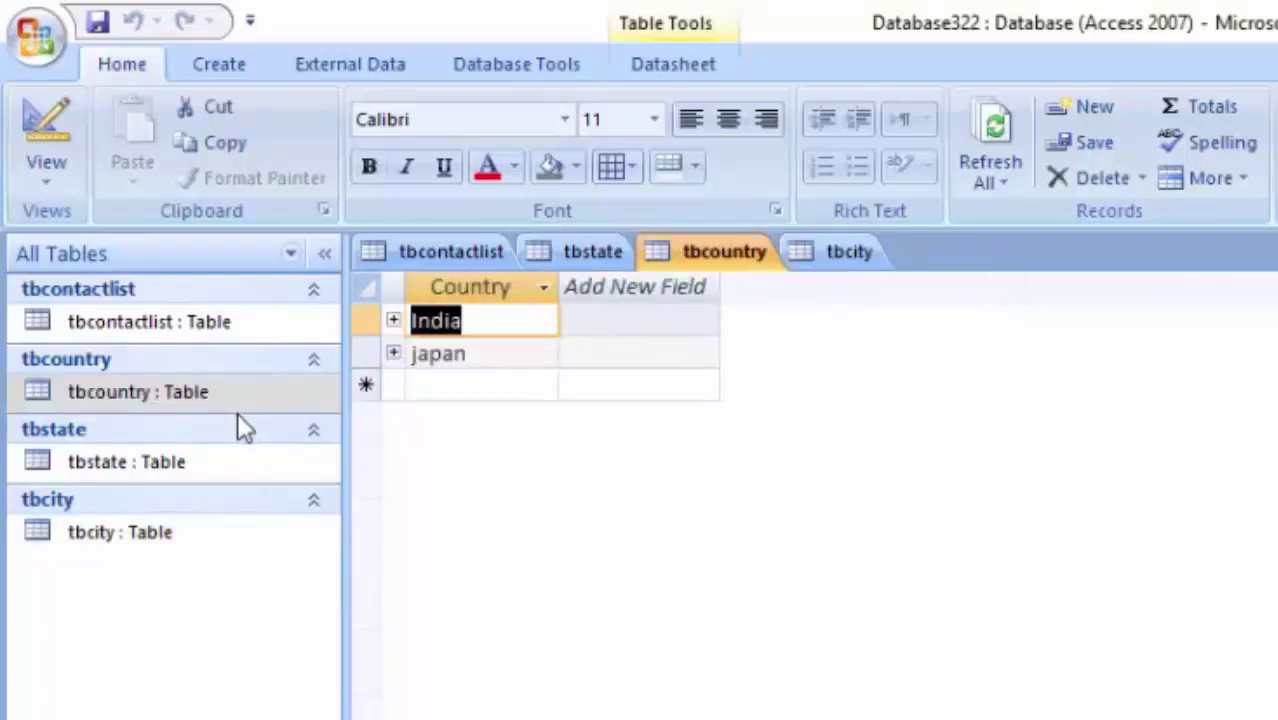
left_click(394, 321)
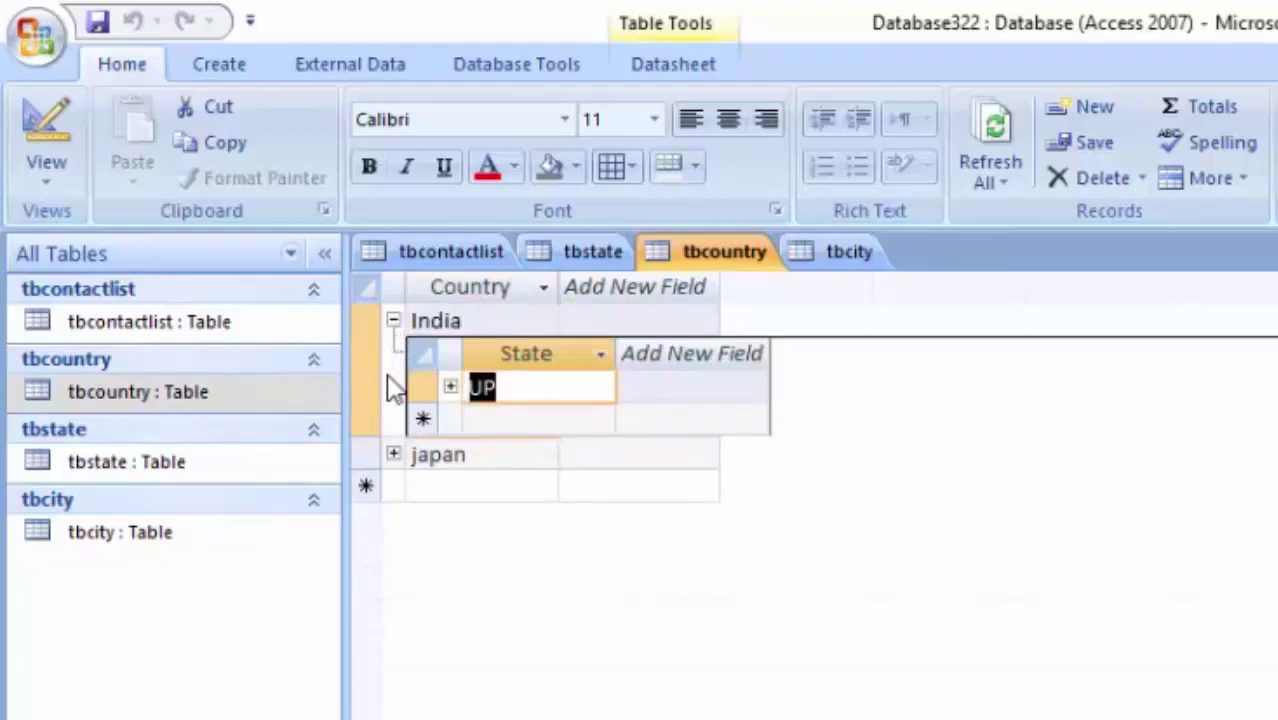
double_click(200, 457)
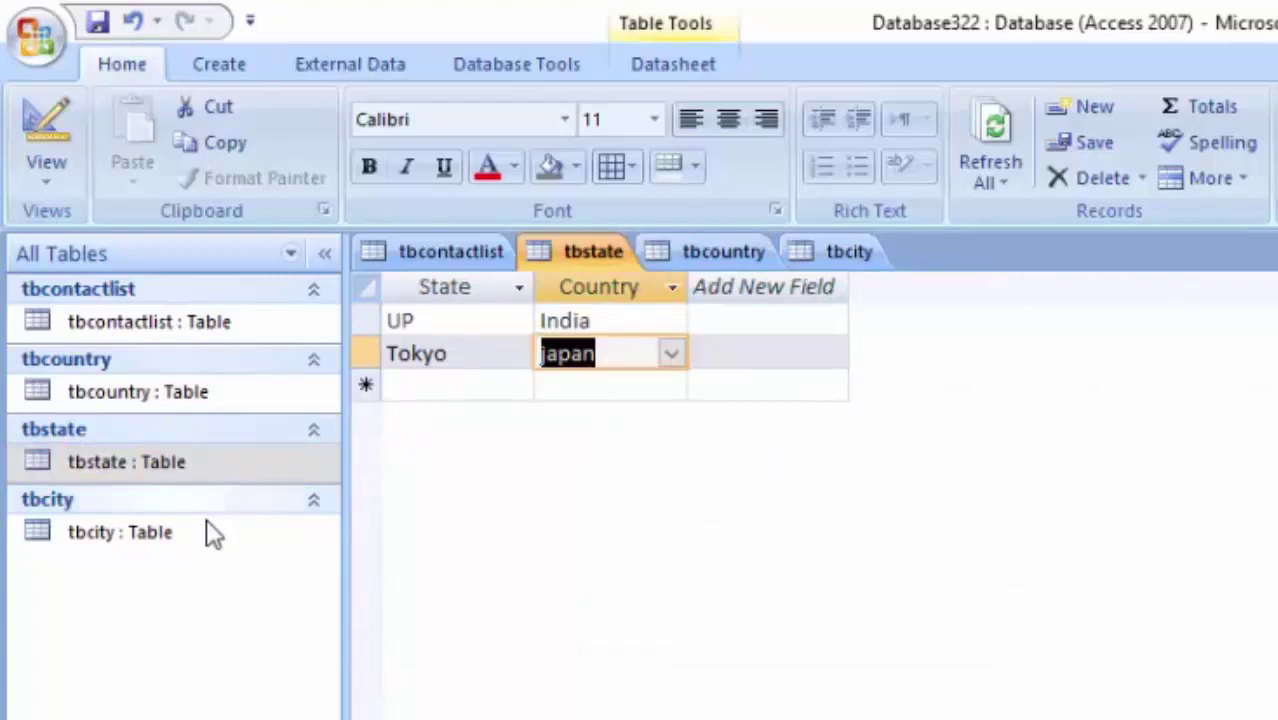
Recheck Wapi's State dropdown in tbcity, then open tbcontactlist and tbstate again
double_click(194, 545)
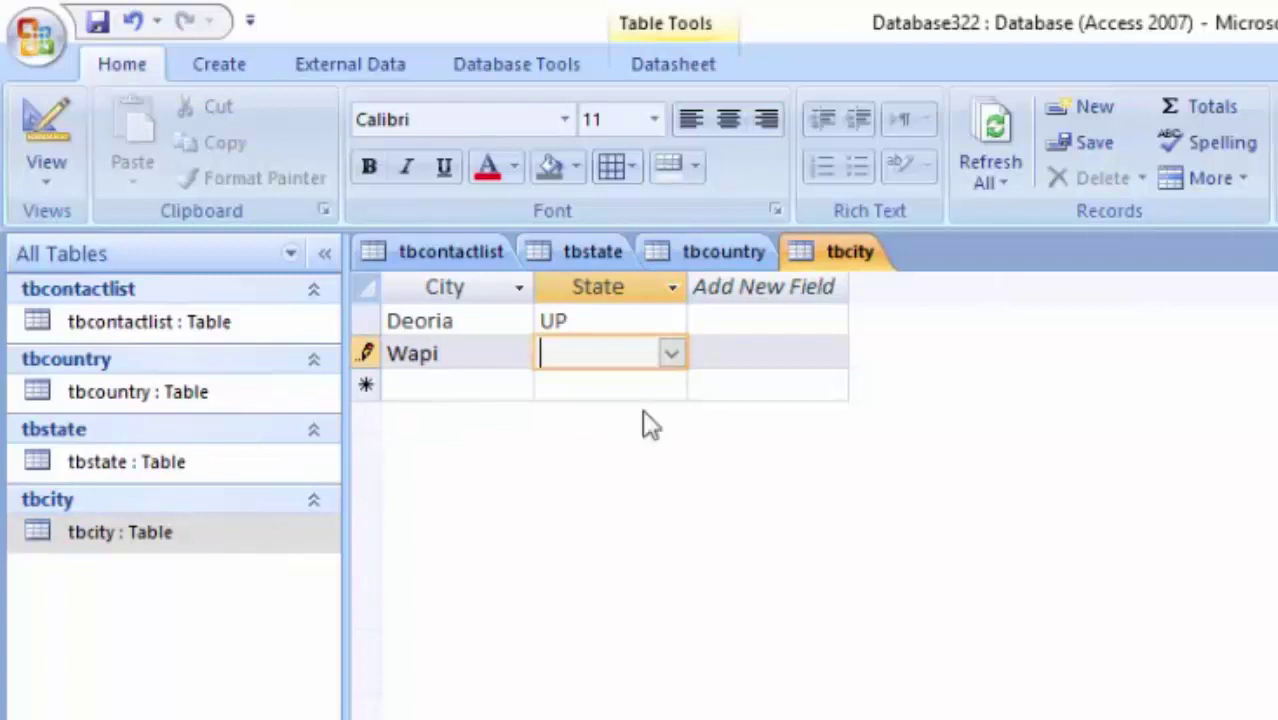
left_click(672, 354)
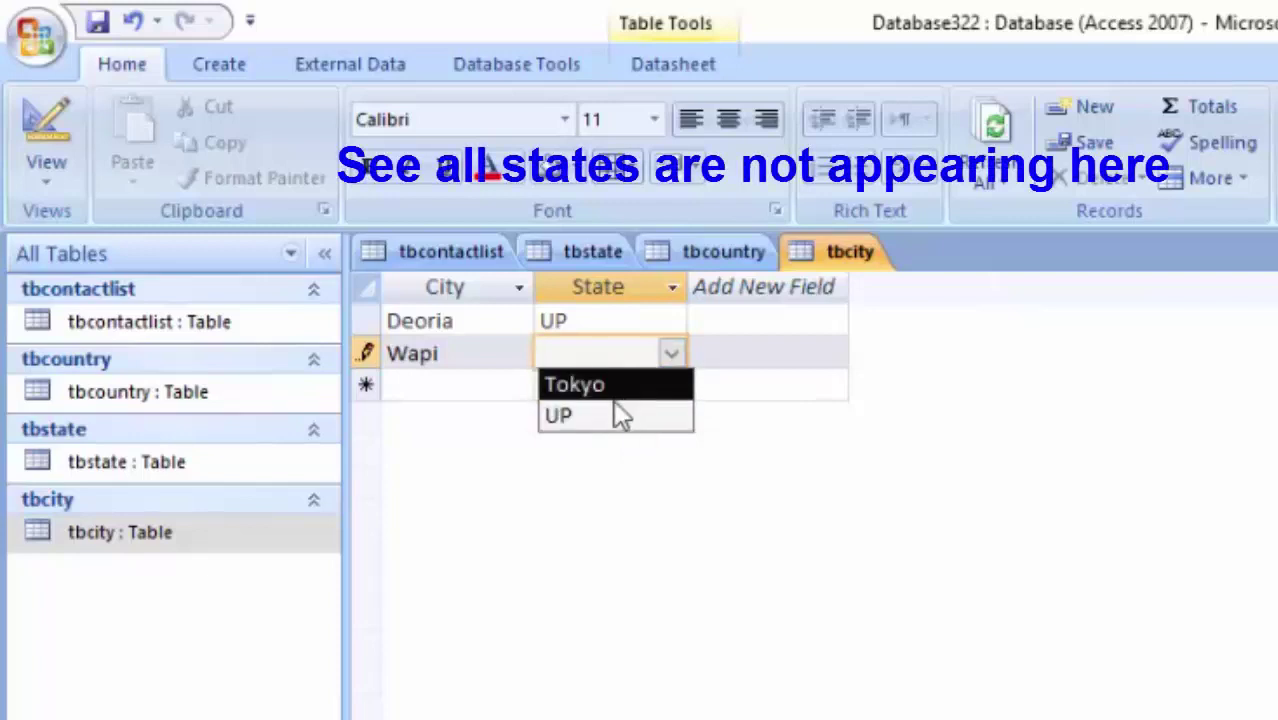
left_click(211, 332)
double_click(211, 332)
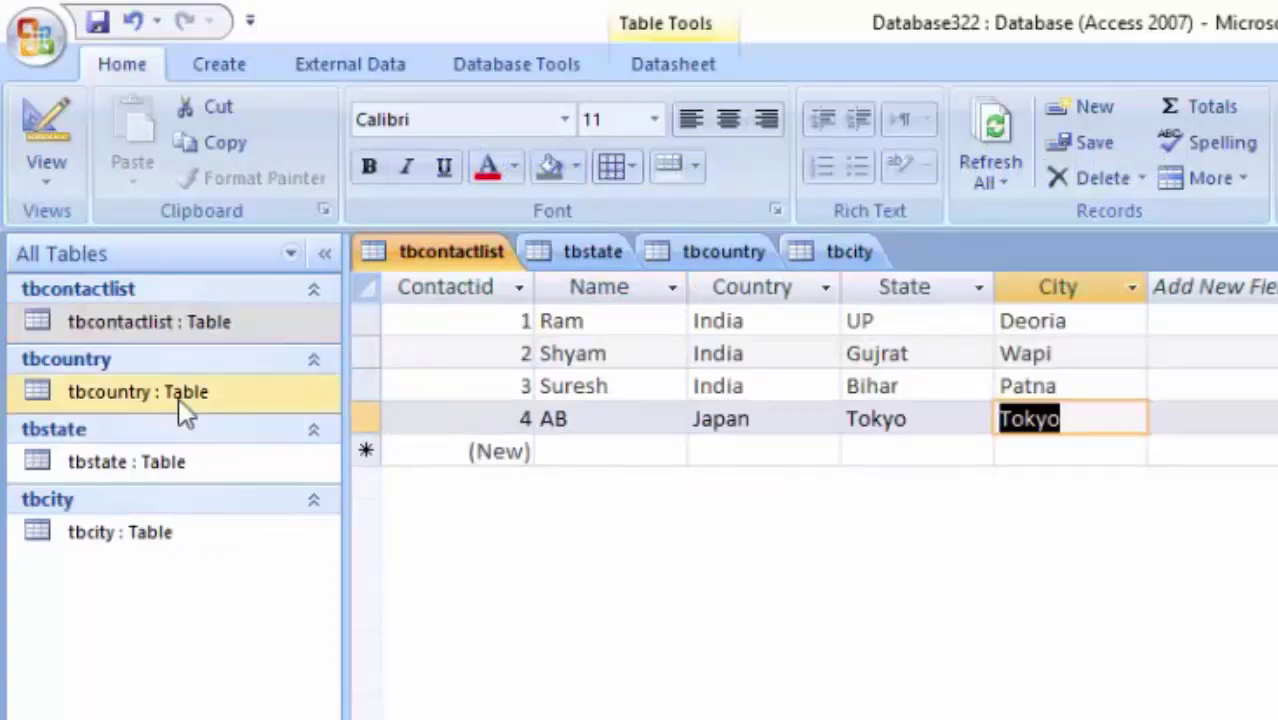
left_click(187, 465)
double_click(187, 465)
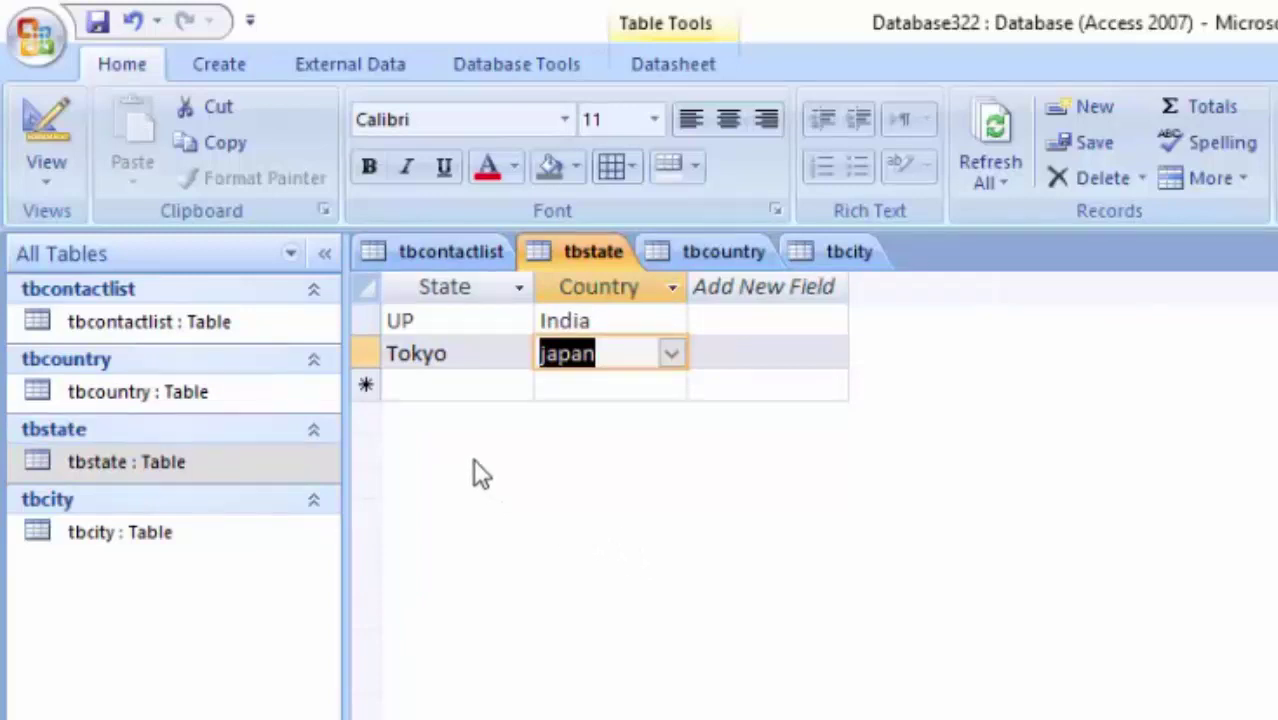
Add a tbstate record Wapi with country Gujrat
left_click(446, 386)
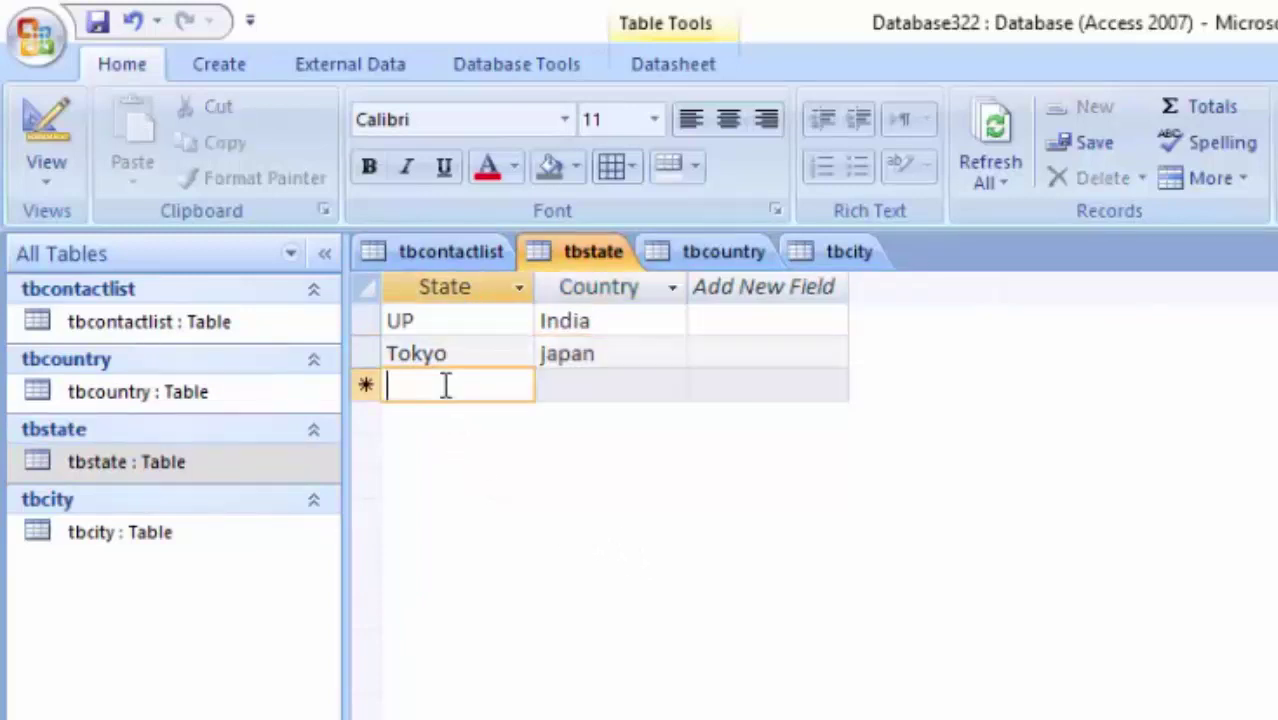
type("W")
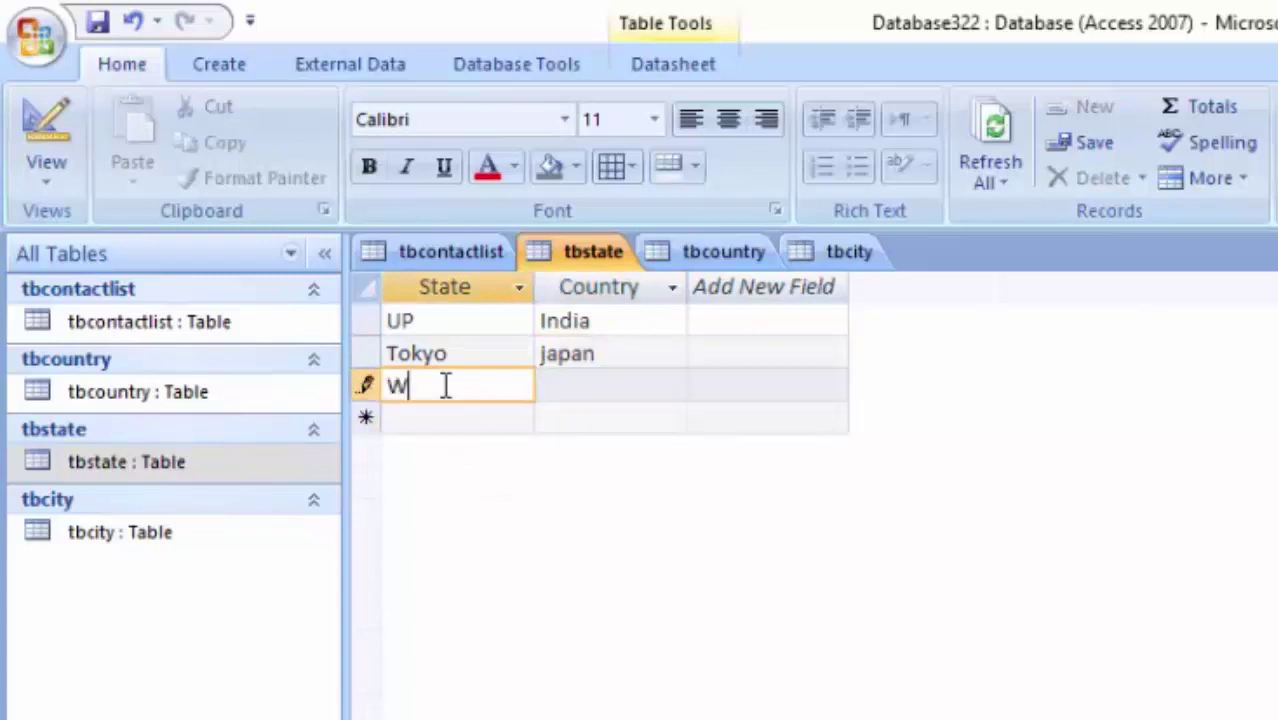
type("api")
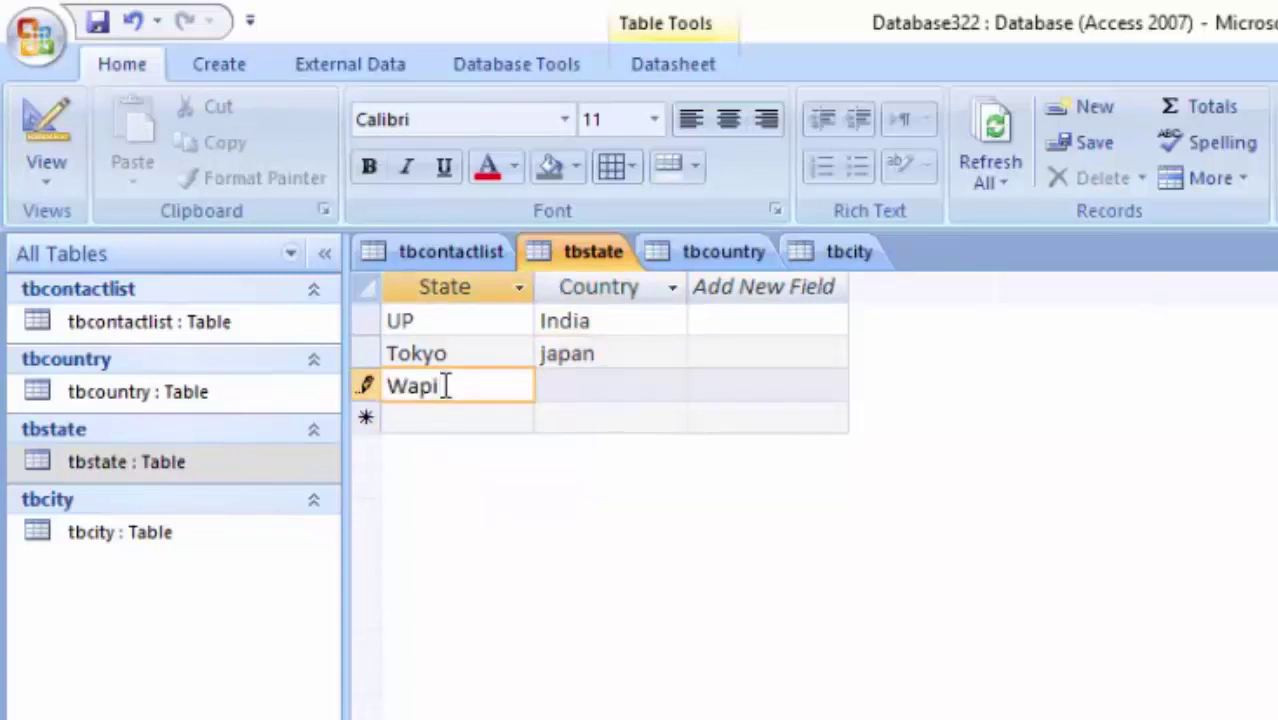
key("Tab")
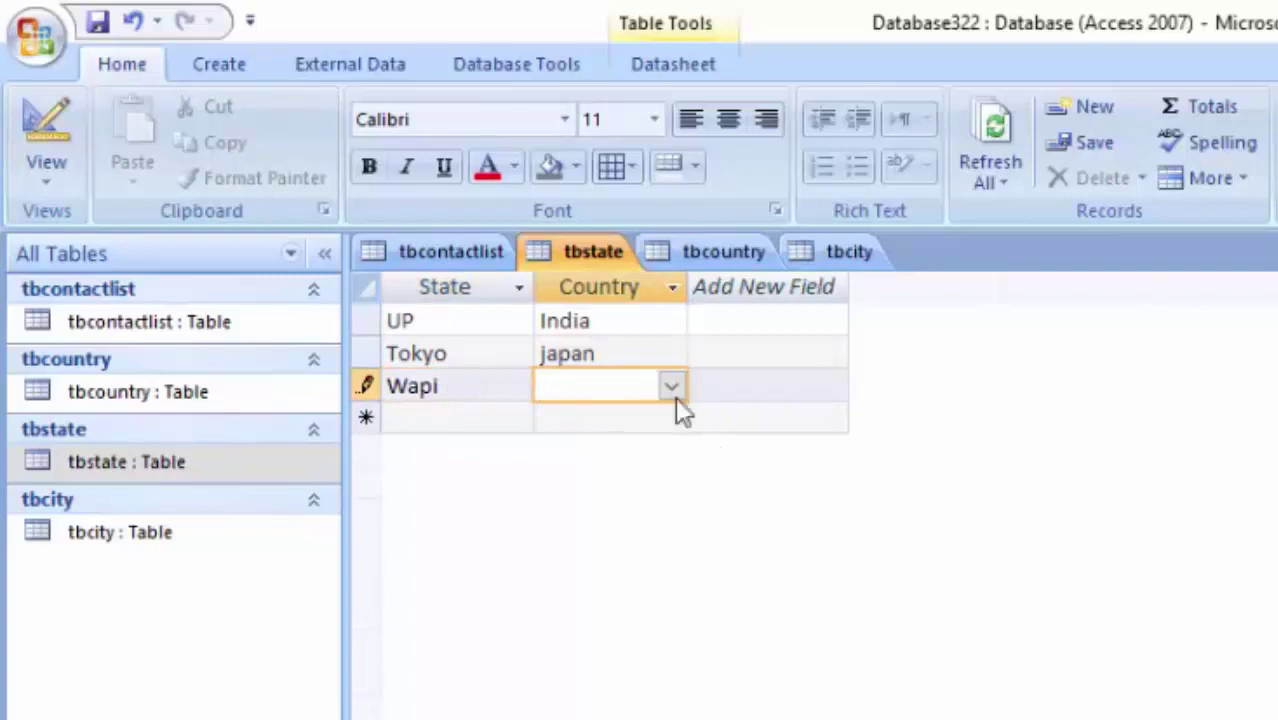
left_click(675, 396)
left_click(673, 389)
type("Gu")
type("jrat")
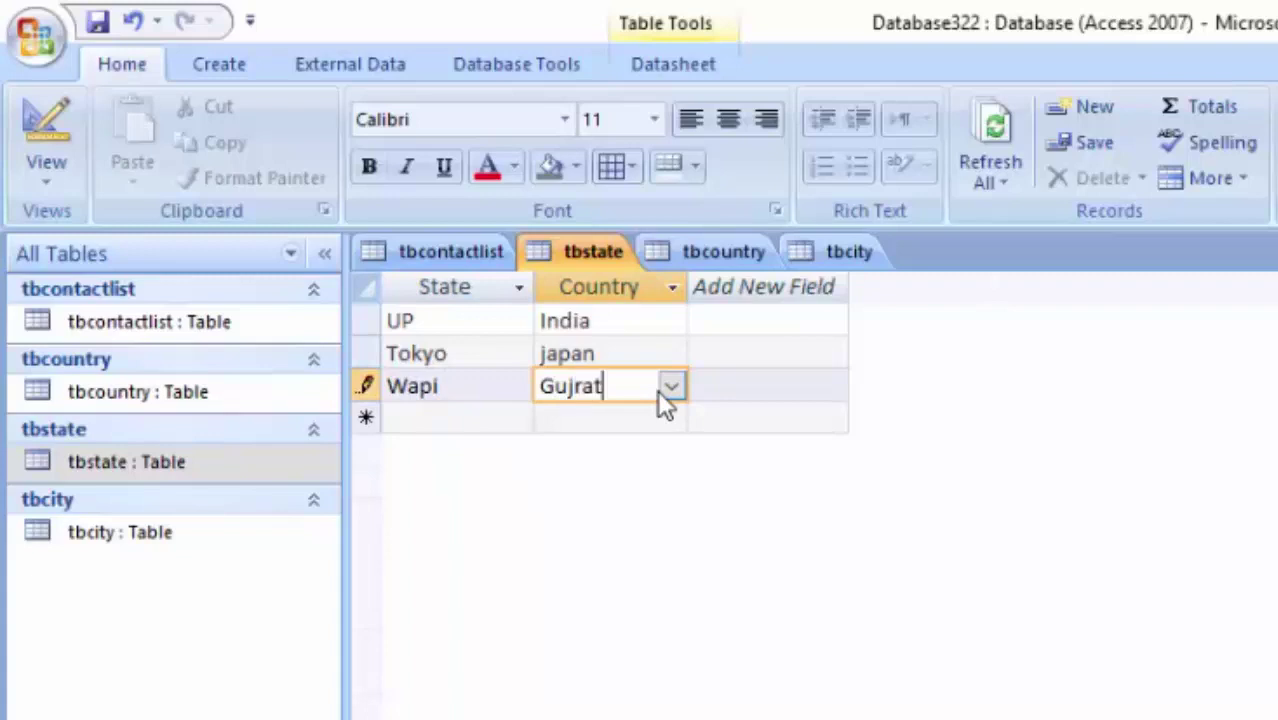
left_click(460, 420)
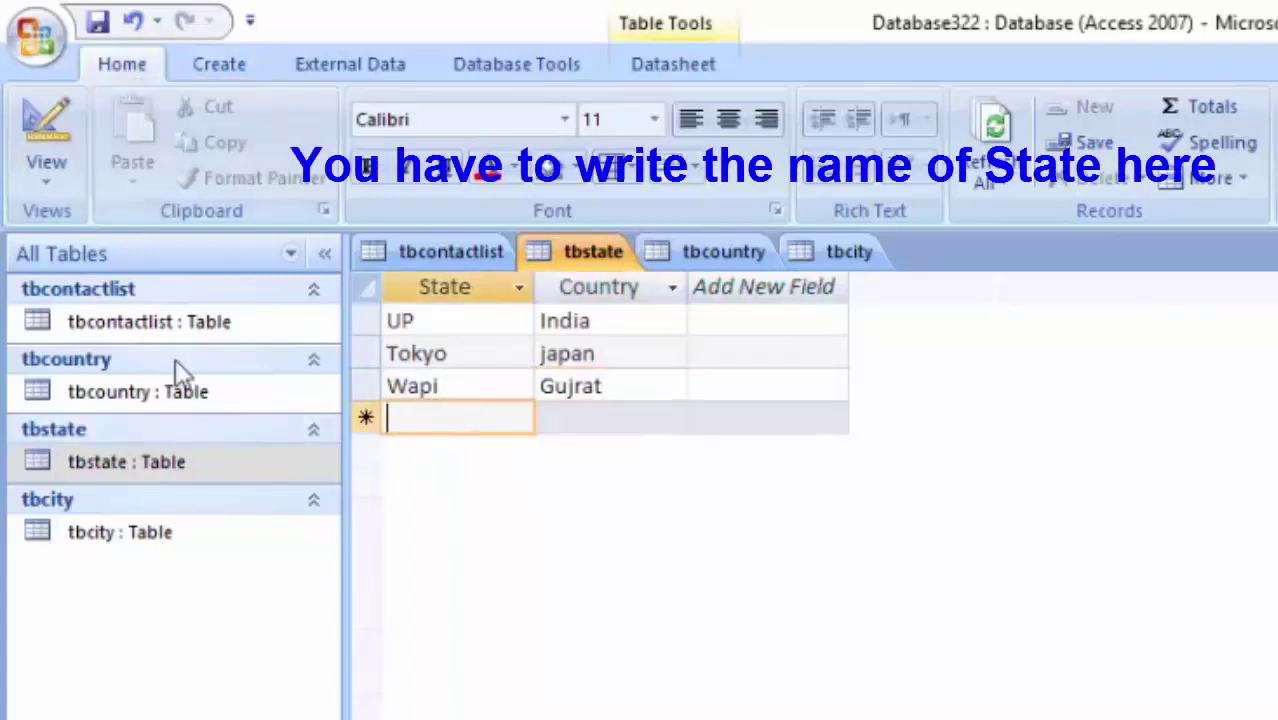
Add a tbstate record Patna with country Bihar and save it
double_click(205, 334)
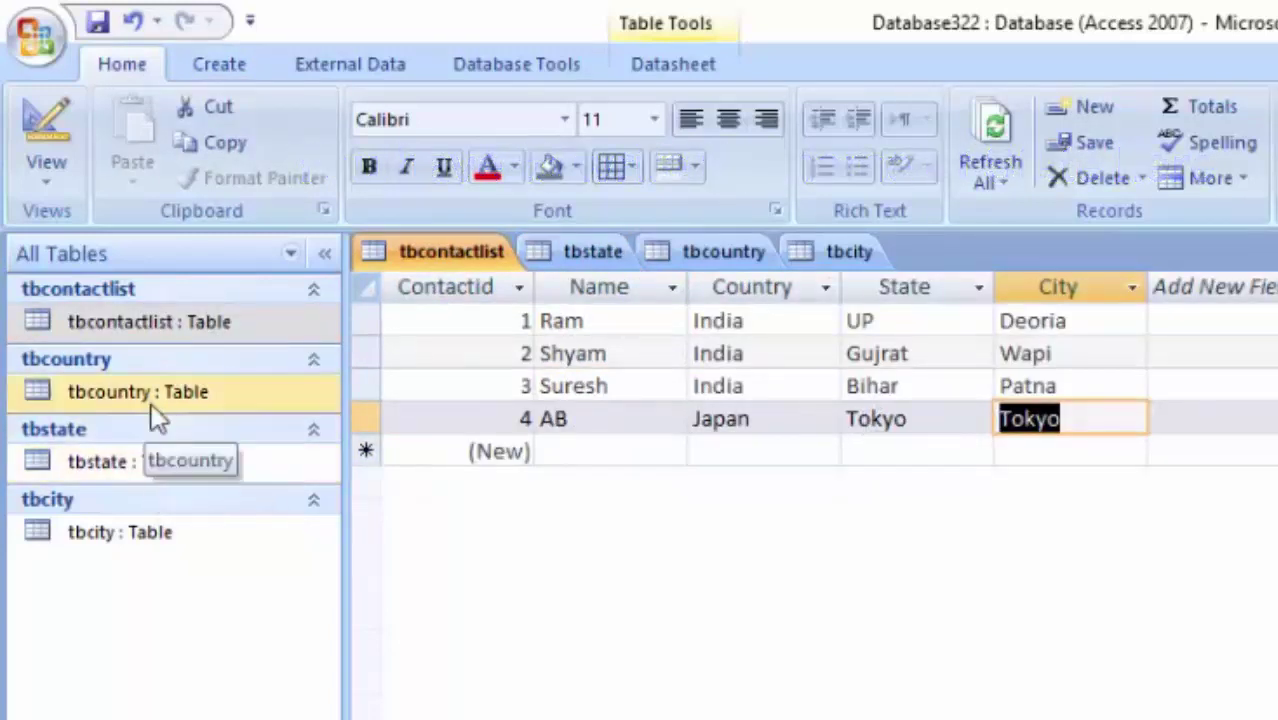
double_click(184, 408)
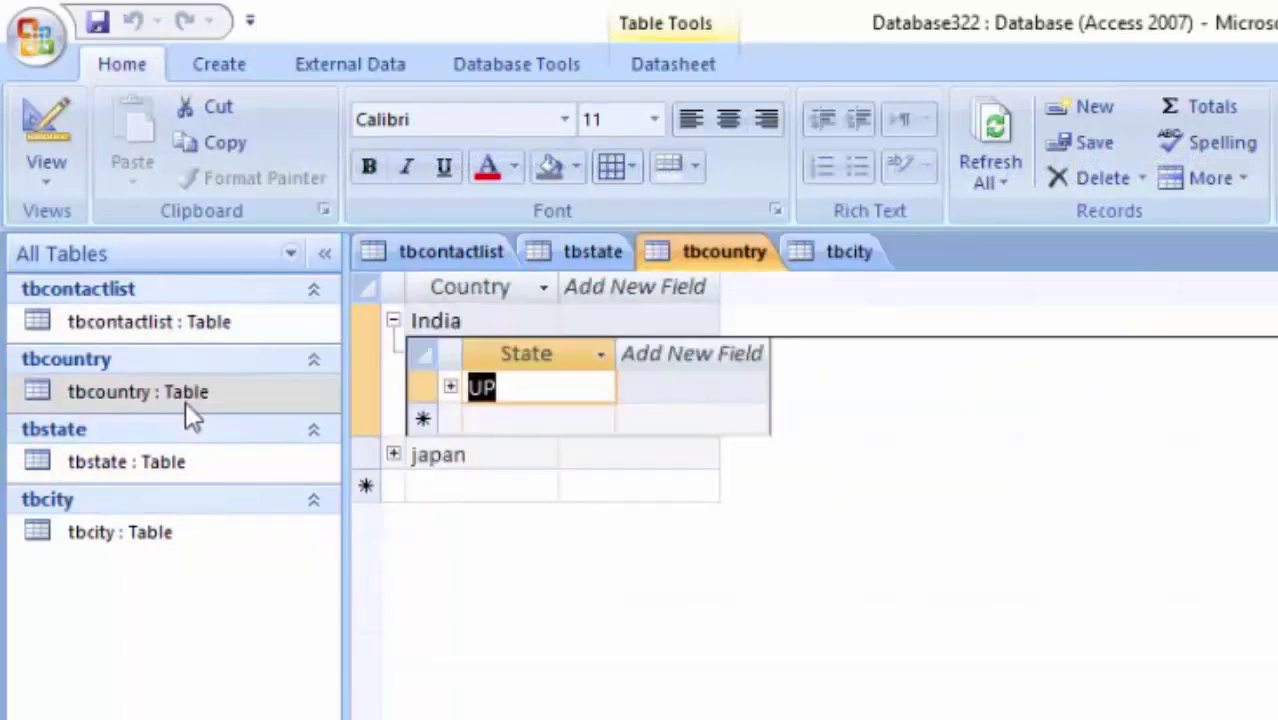
double_click(178, 458)
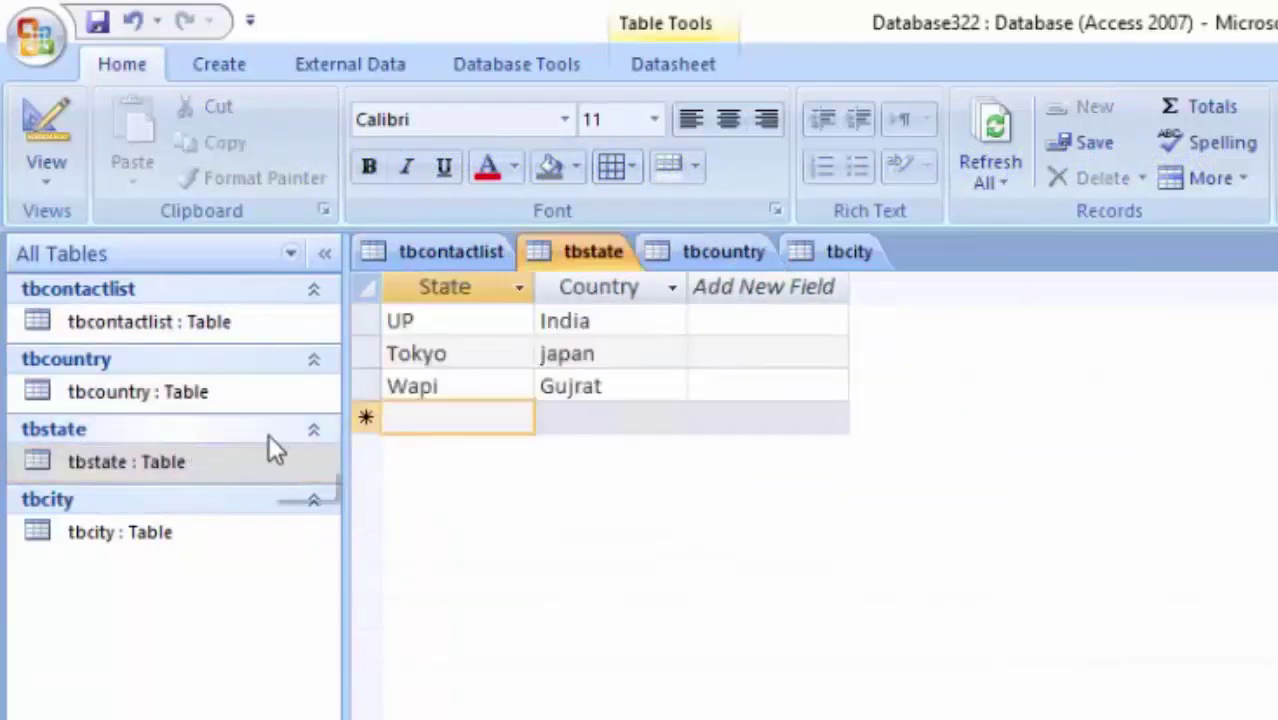
type("P")
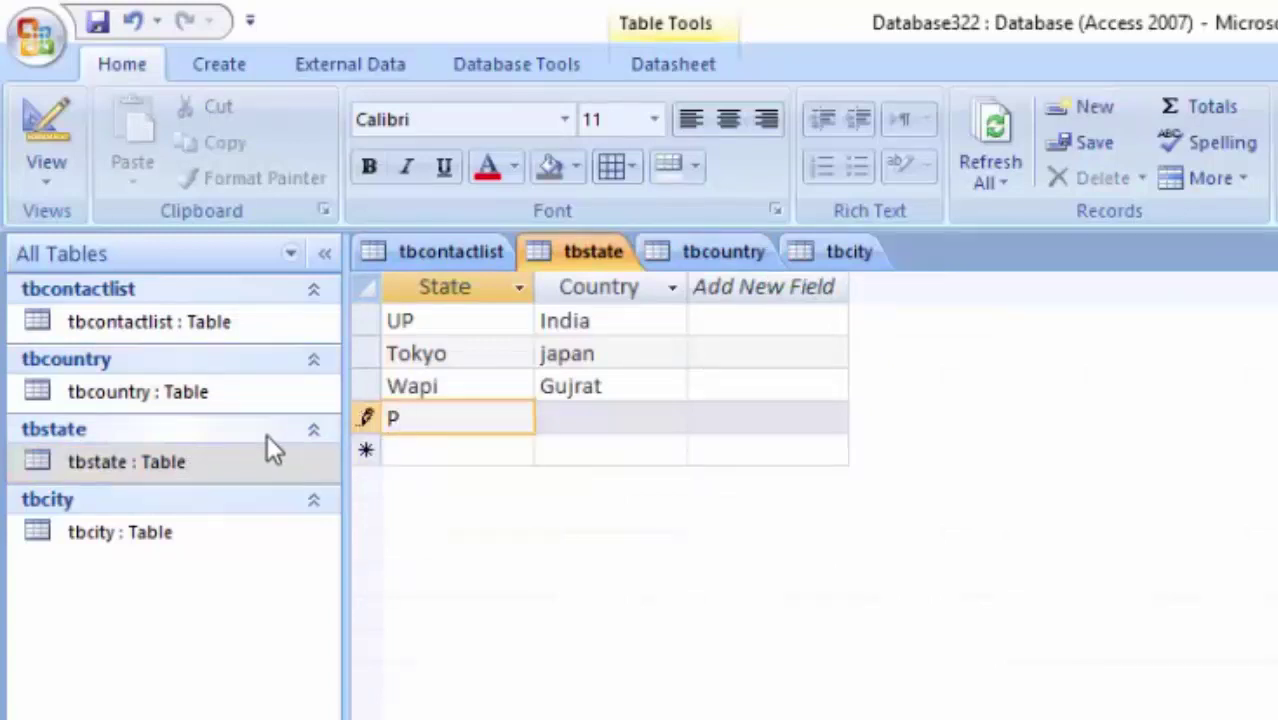
type("atna")
key("Tab")
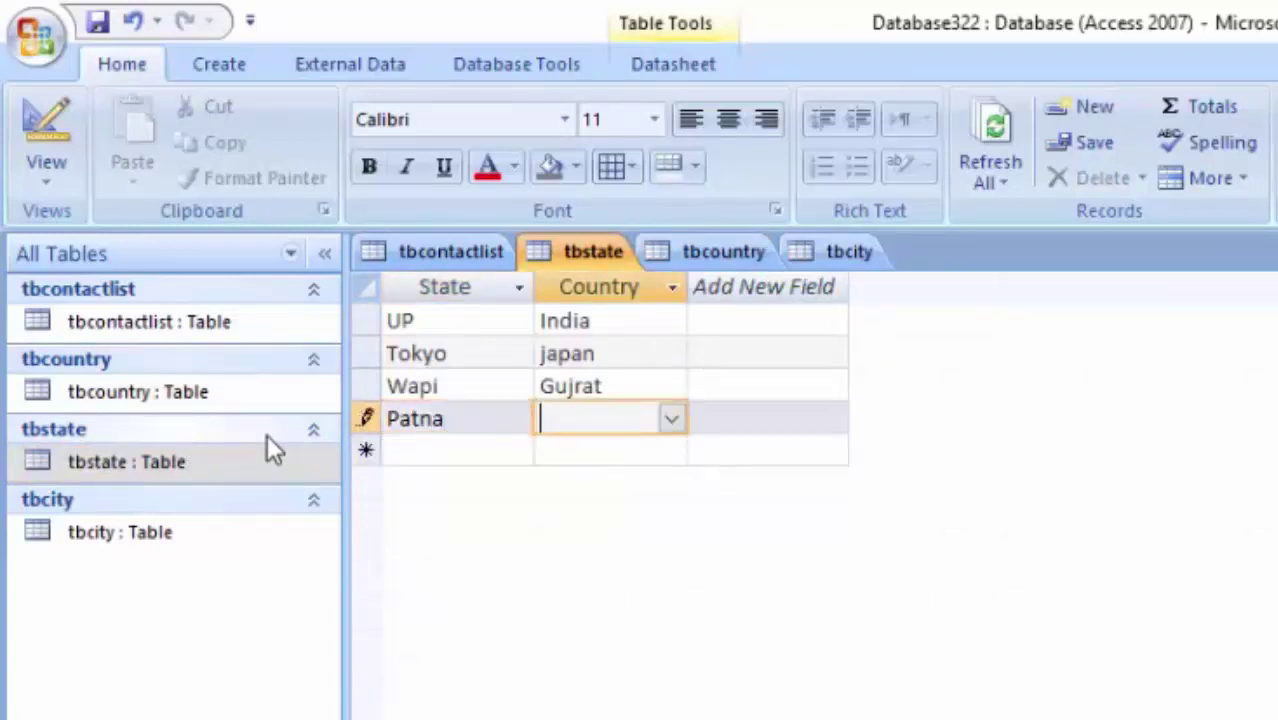
type("B")
type("ihar")
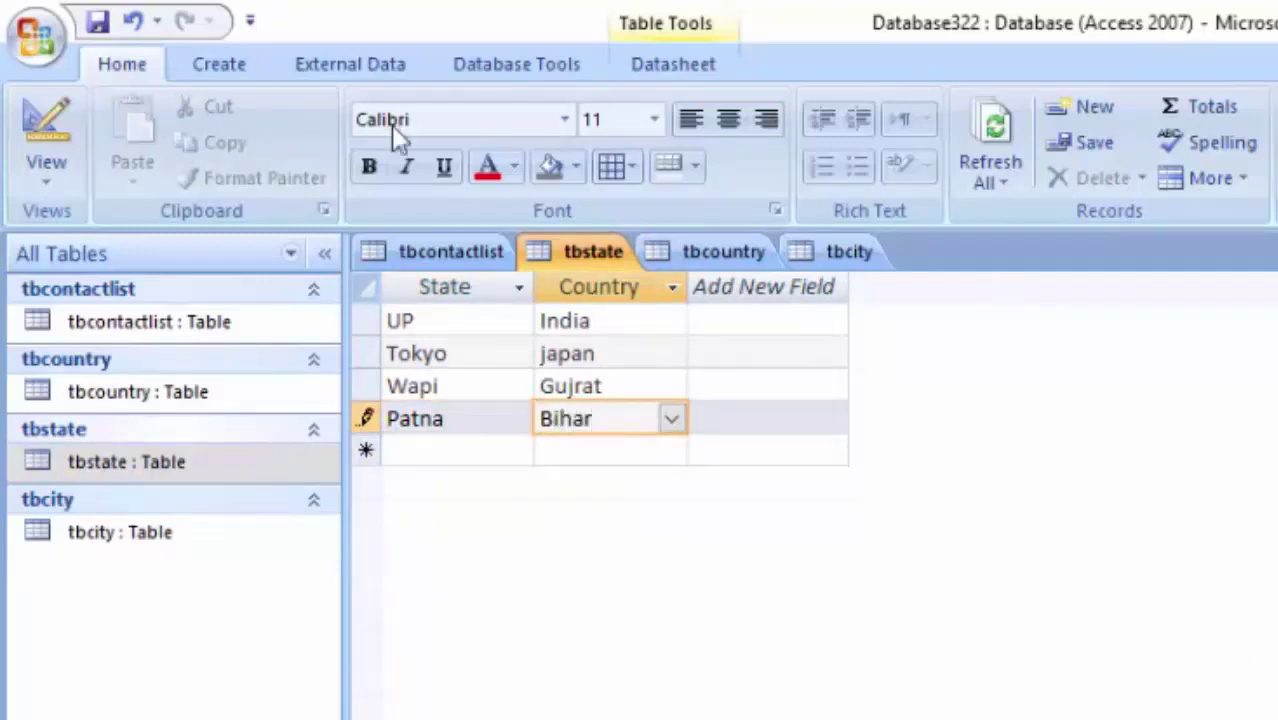
left_click(99, 23)
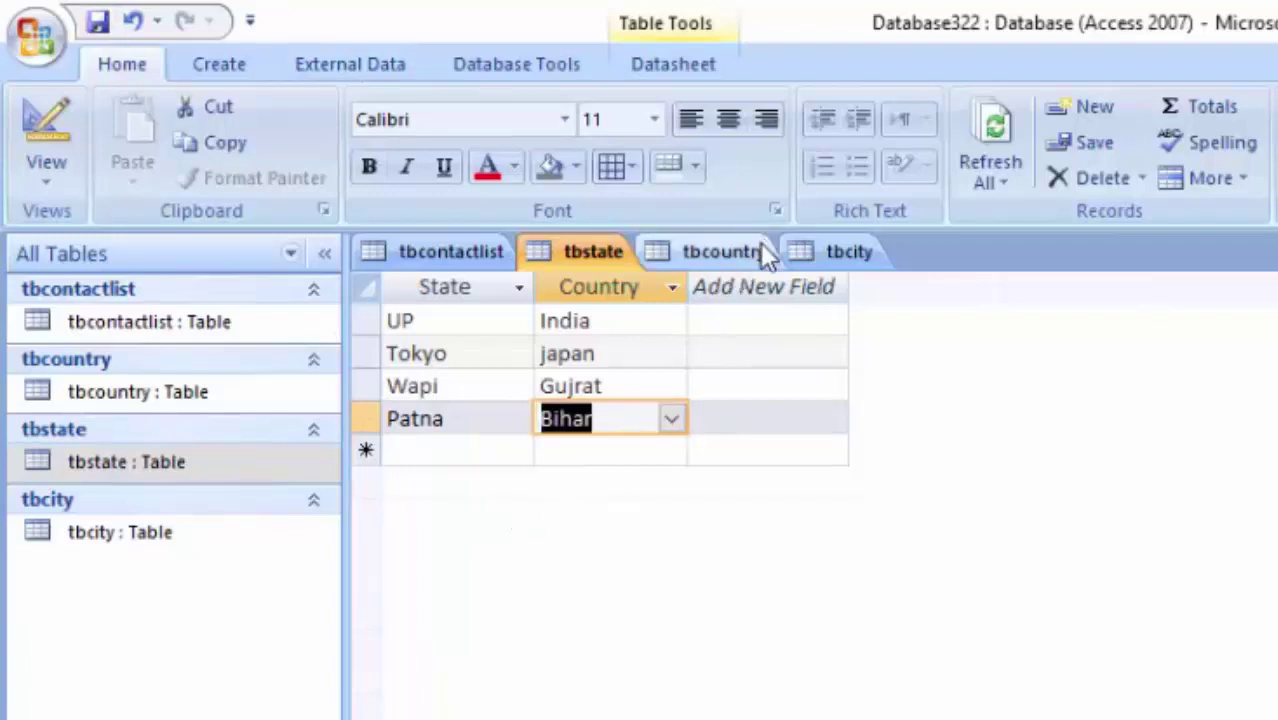
left_click(742, 262)
Refresh All in tbcity so Wapi's State list offers Patna, Tokyo, UP and Wapi
left_click(812, 250)
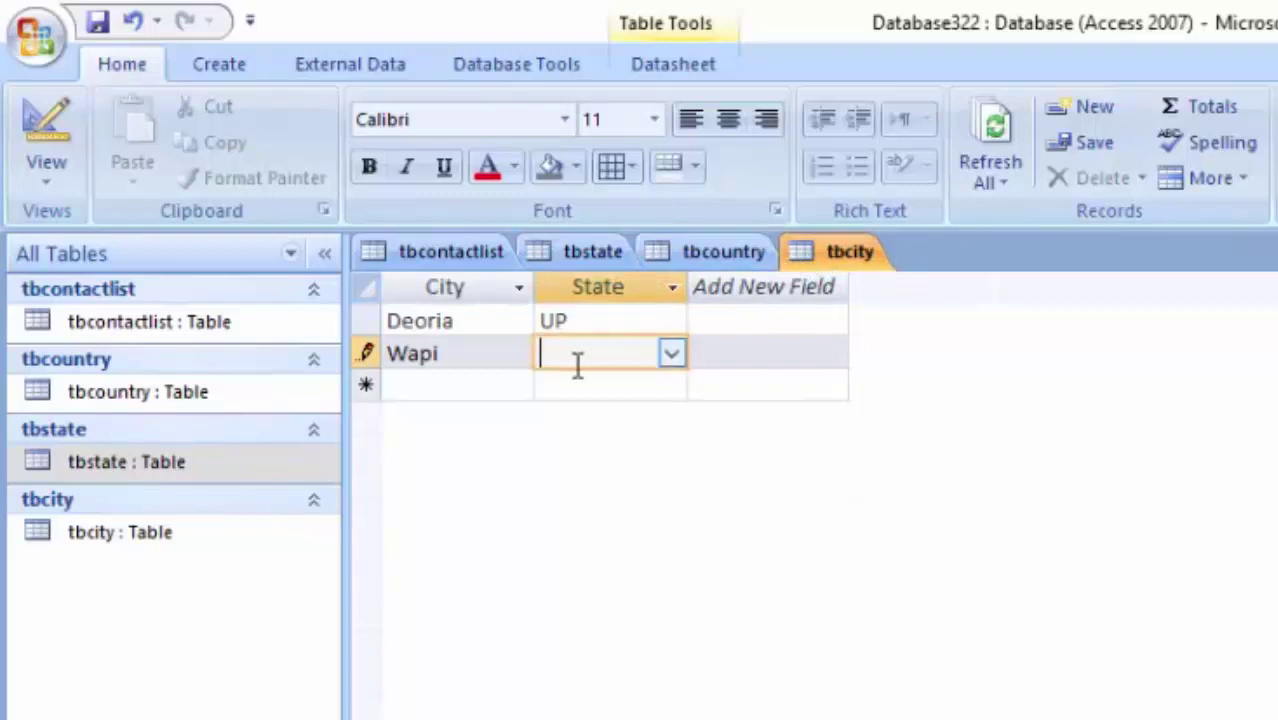
left_click(672, 353)
left_click(672, 353)
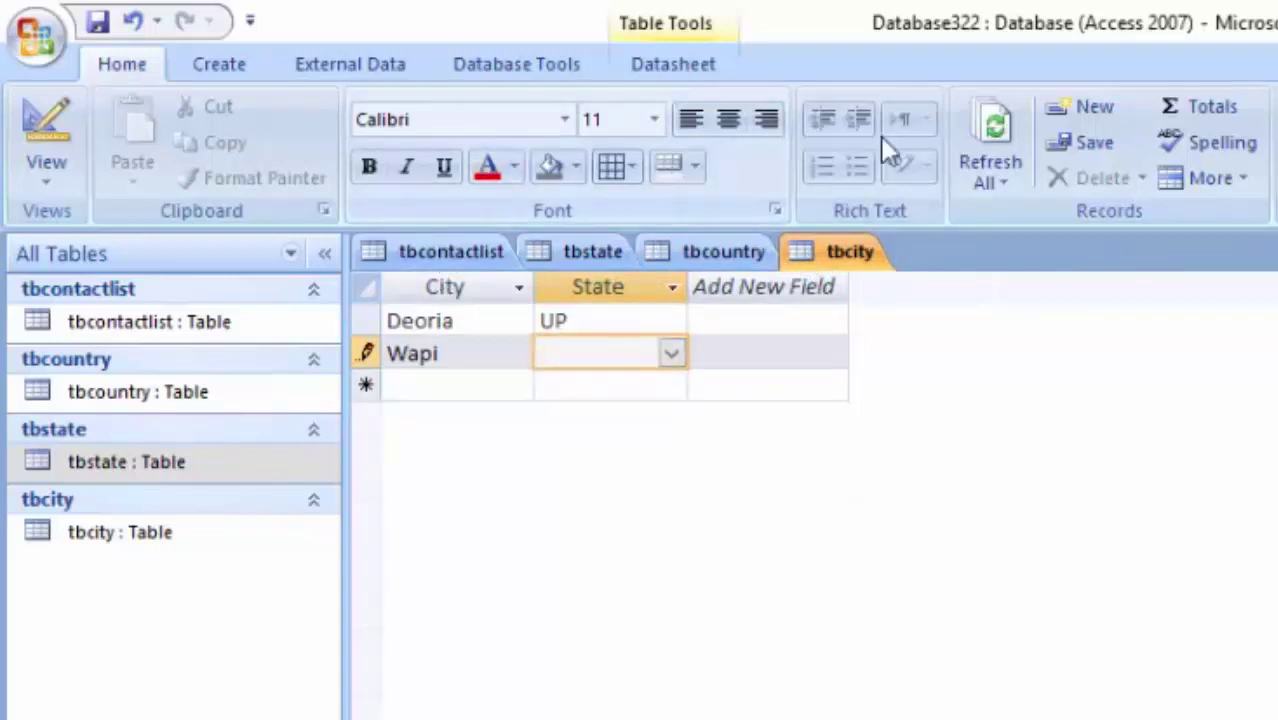
left_click(985, 135)
left_click(573, 354)
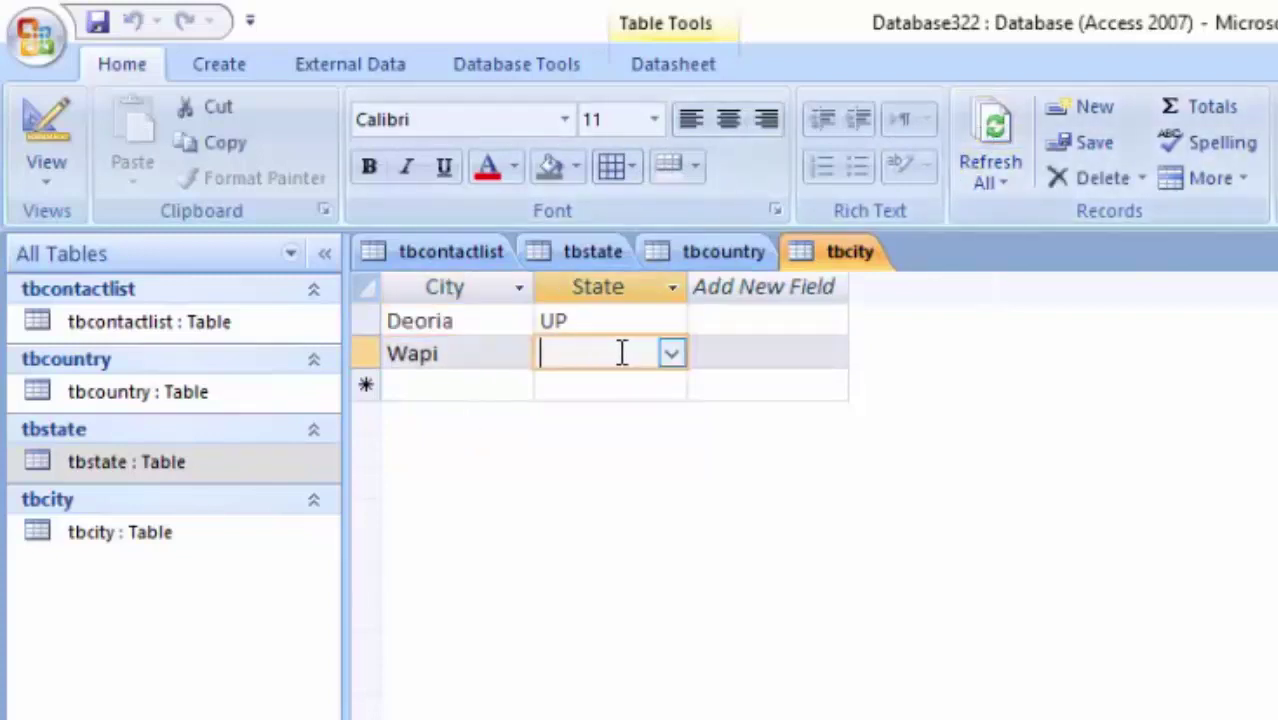
left_click(668, 355)
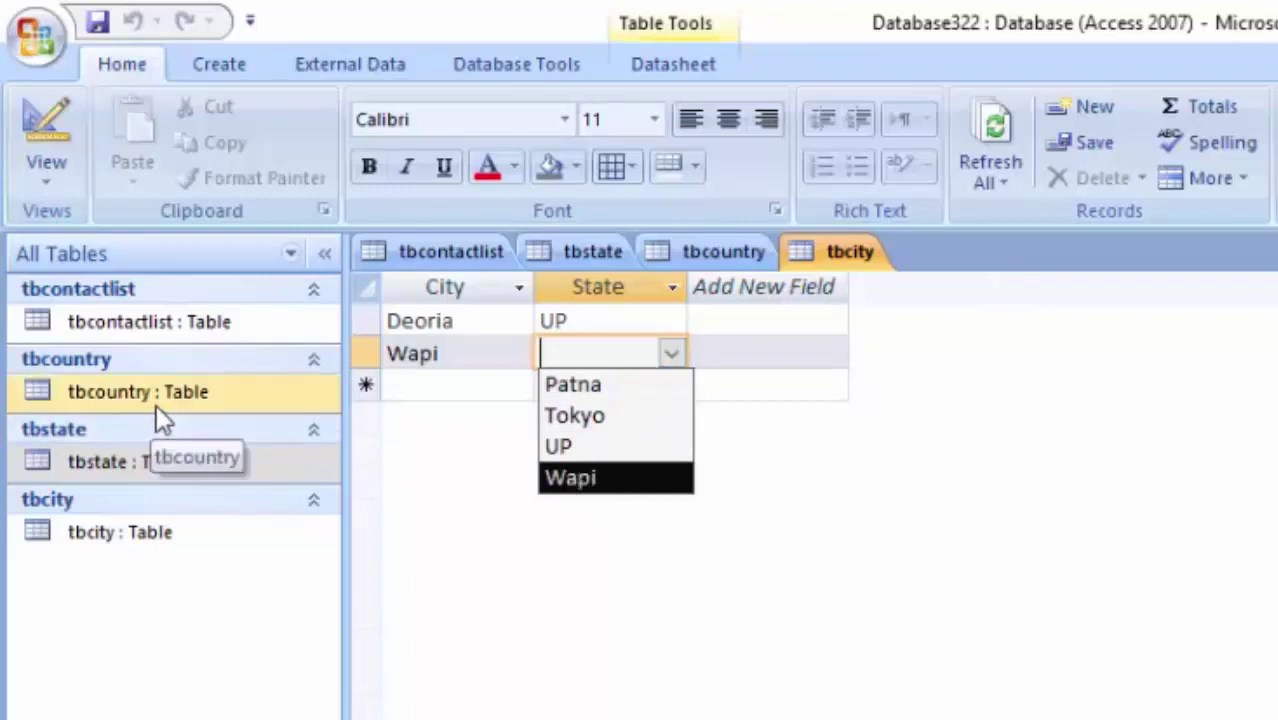
In tbstate, change the Wapi state to Gujrat and its country to Patna
left_click(160, 474)
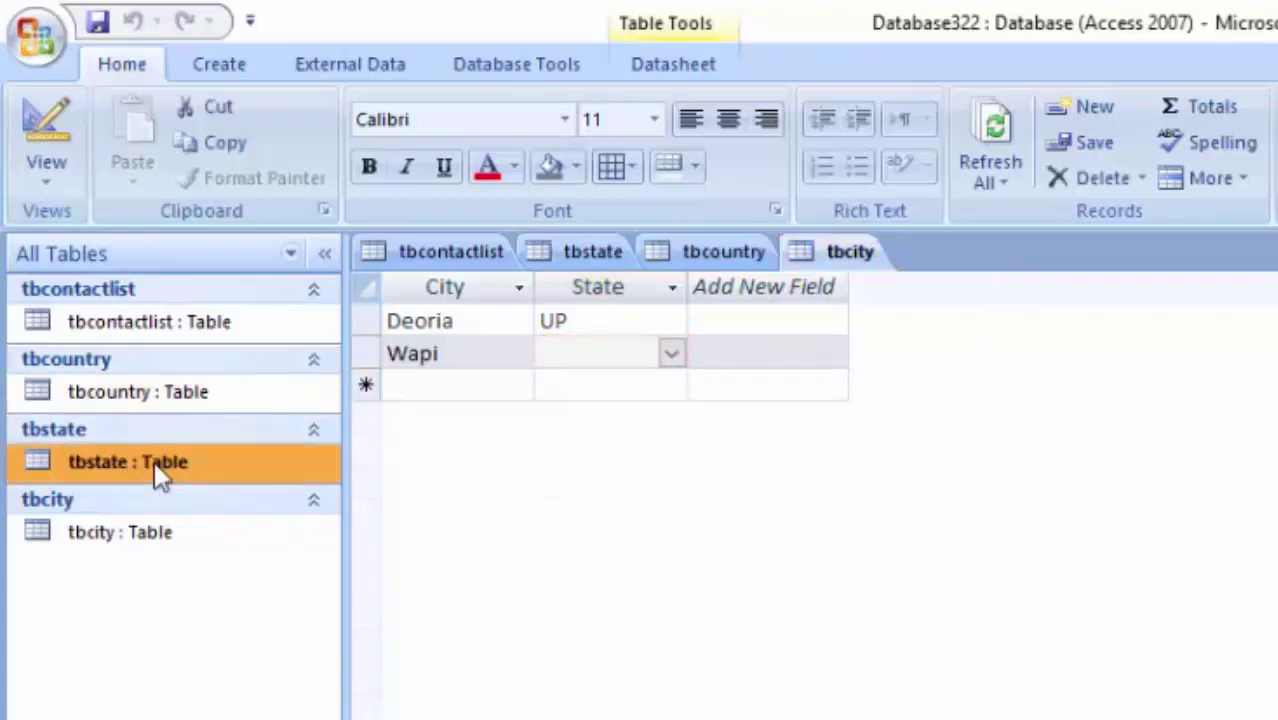
double_click(160, 474)
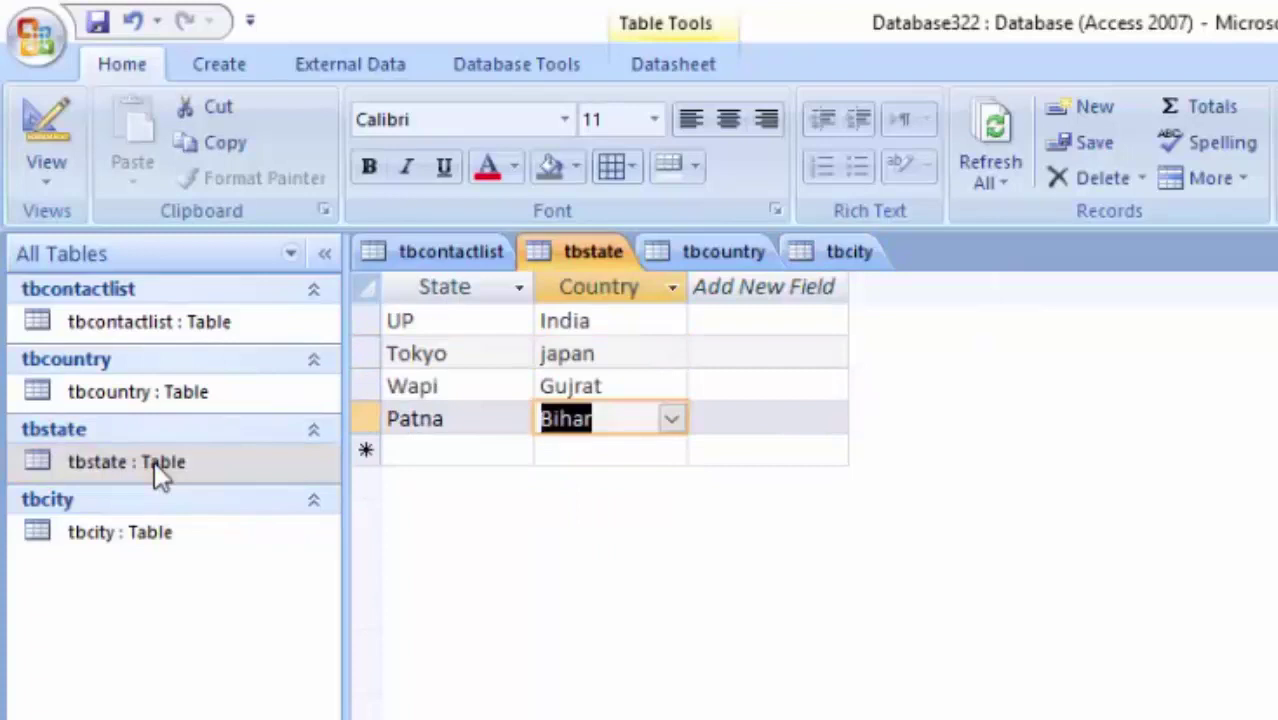
left_click(455, 387)
double_click(439, 388)
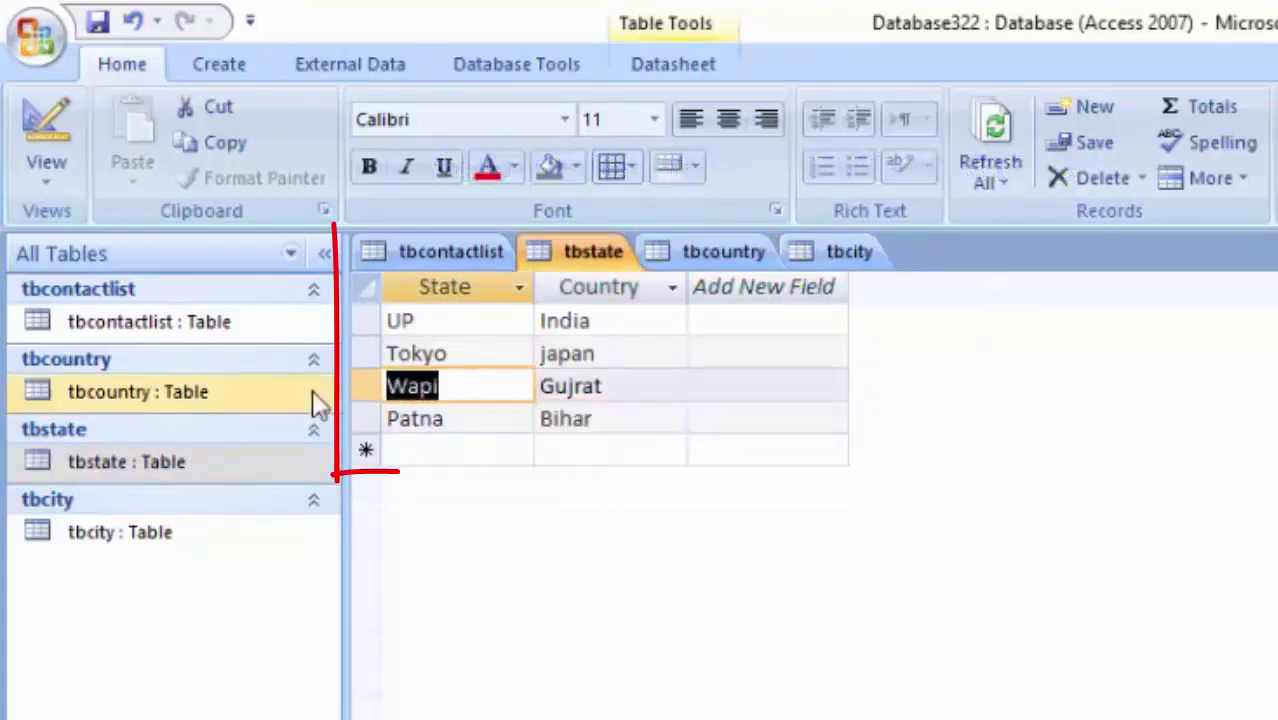
key("Delete")
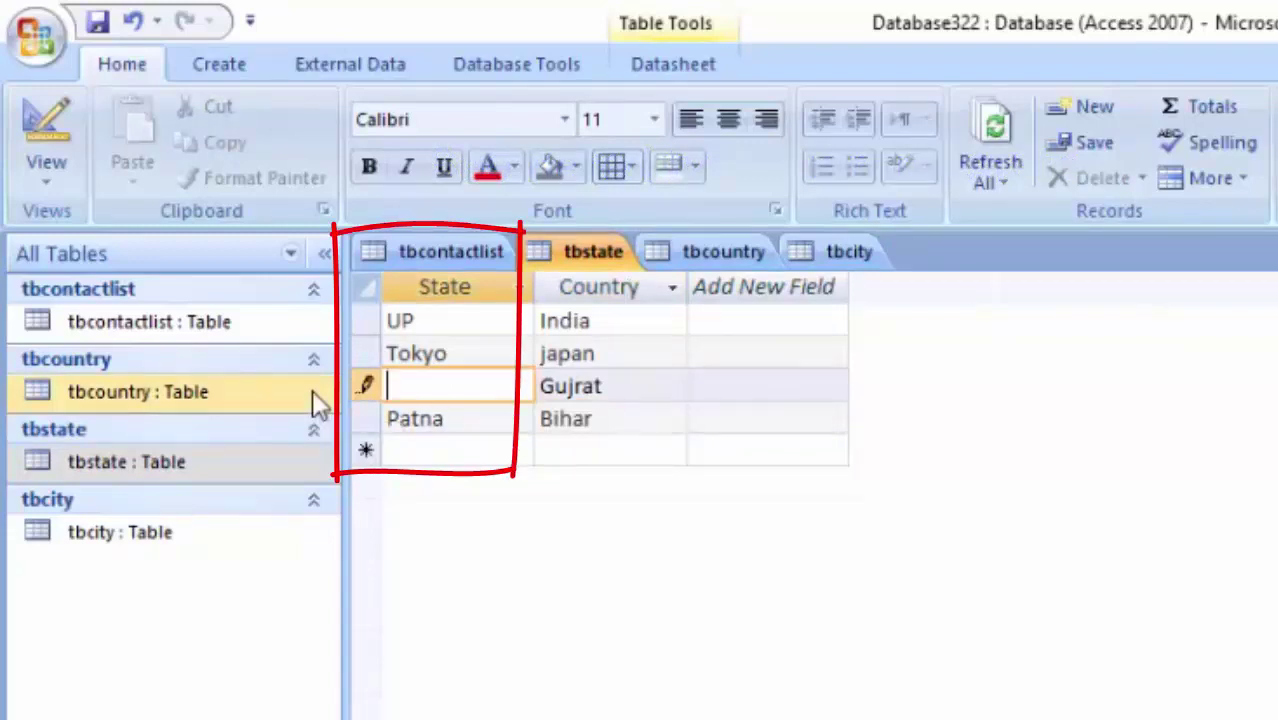
type("Gu")
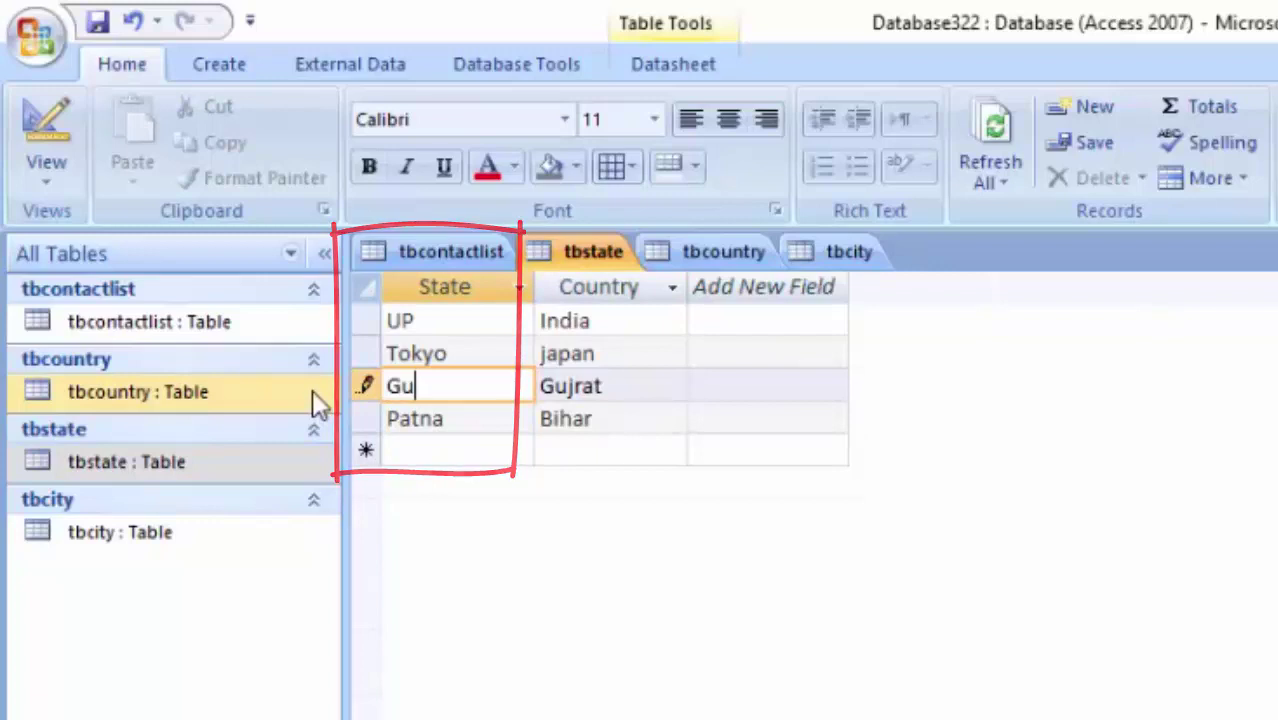
type("jrat")
key("Tab")
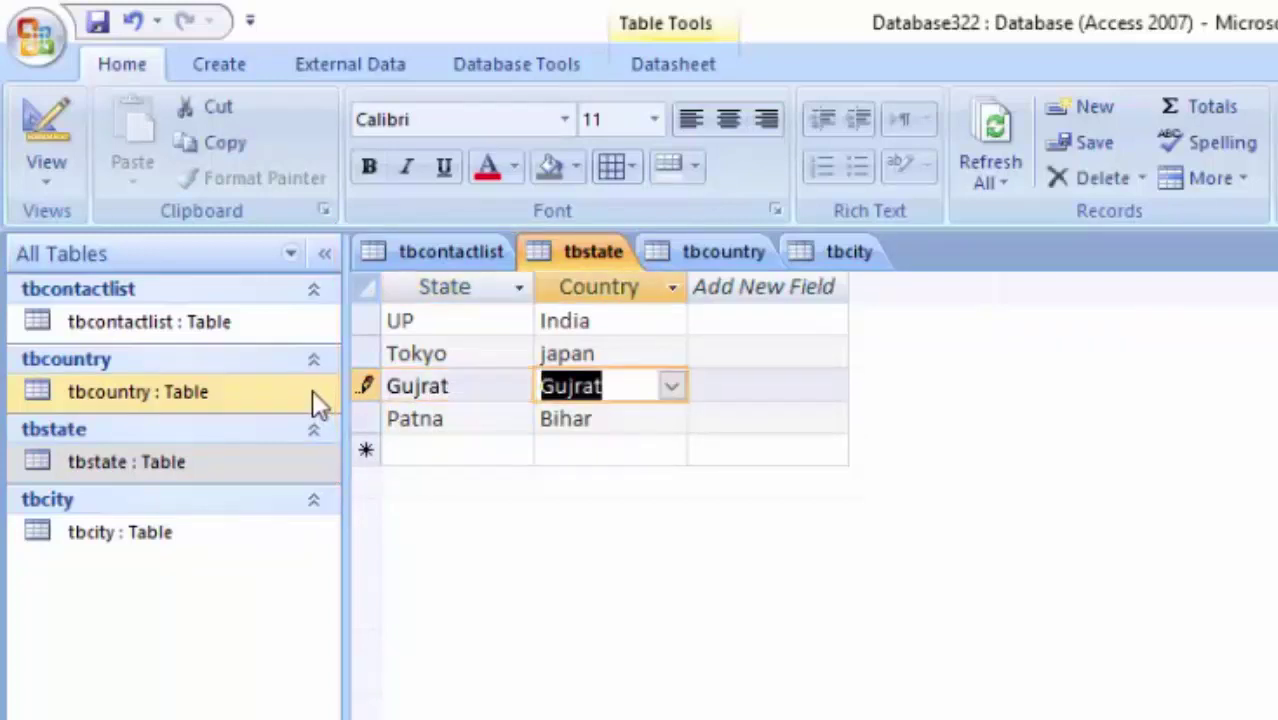
key("BackSpace")
type("P")
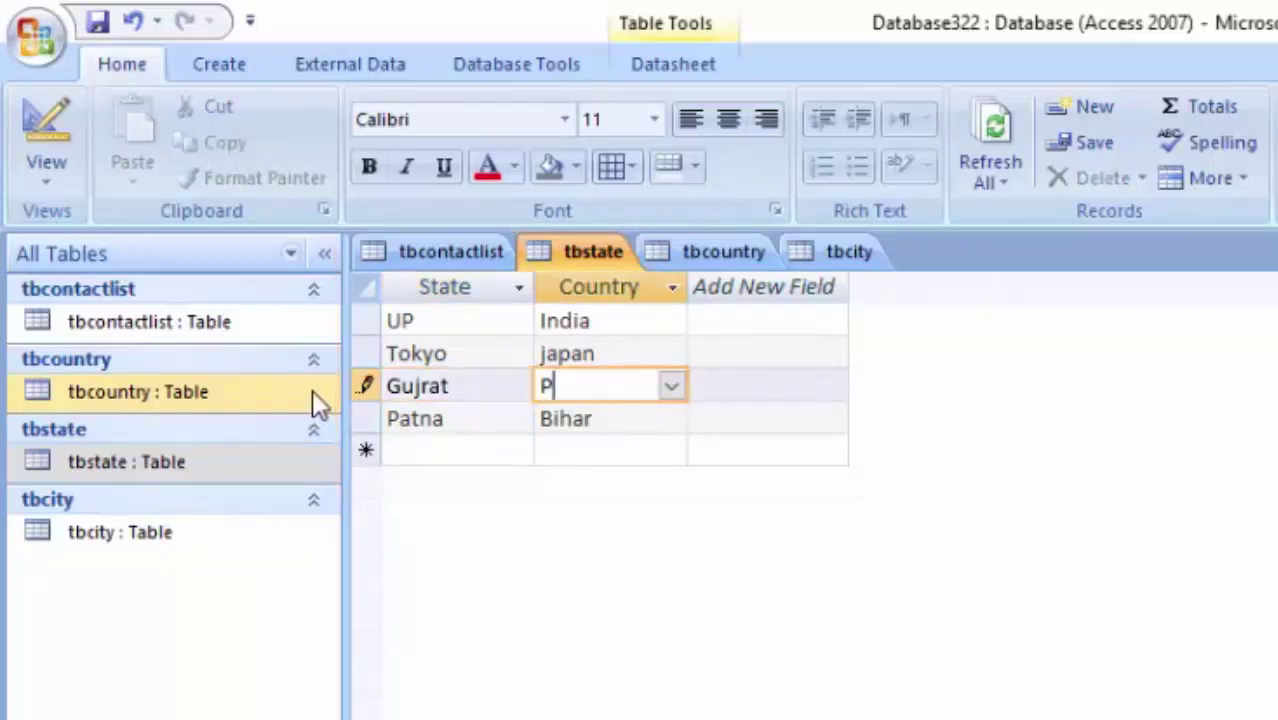
type("atna")
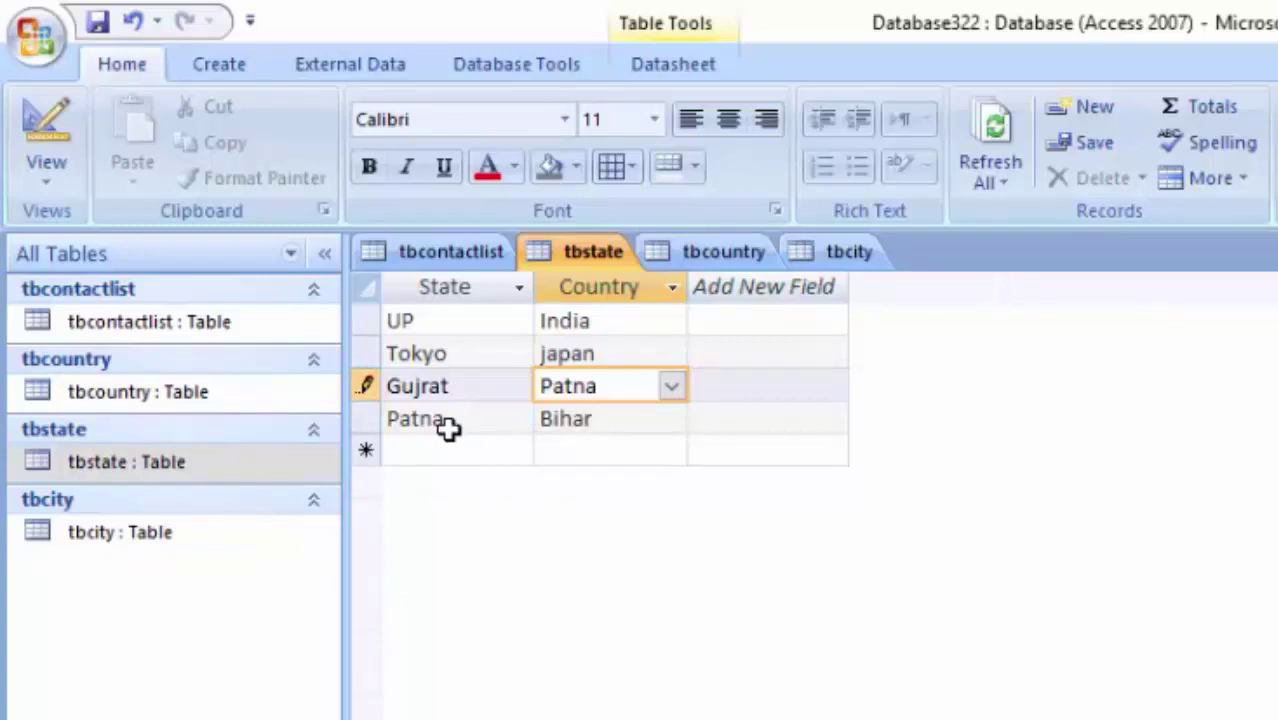
Change the last row's state to Bihar with country India
left_click_drag(457, 421, 348, 420)
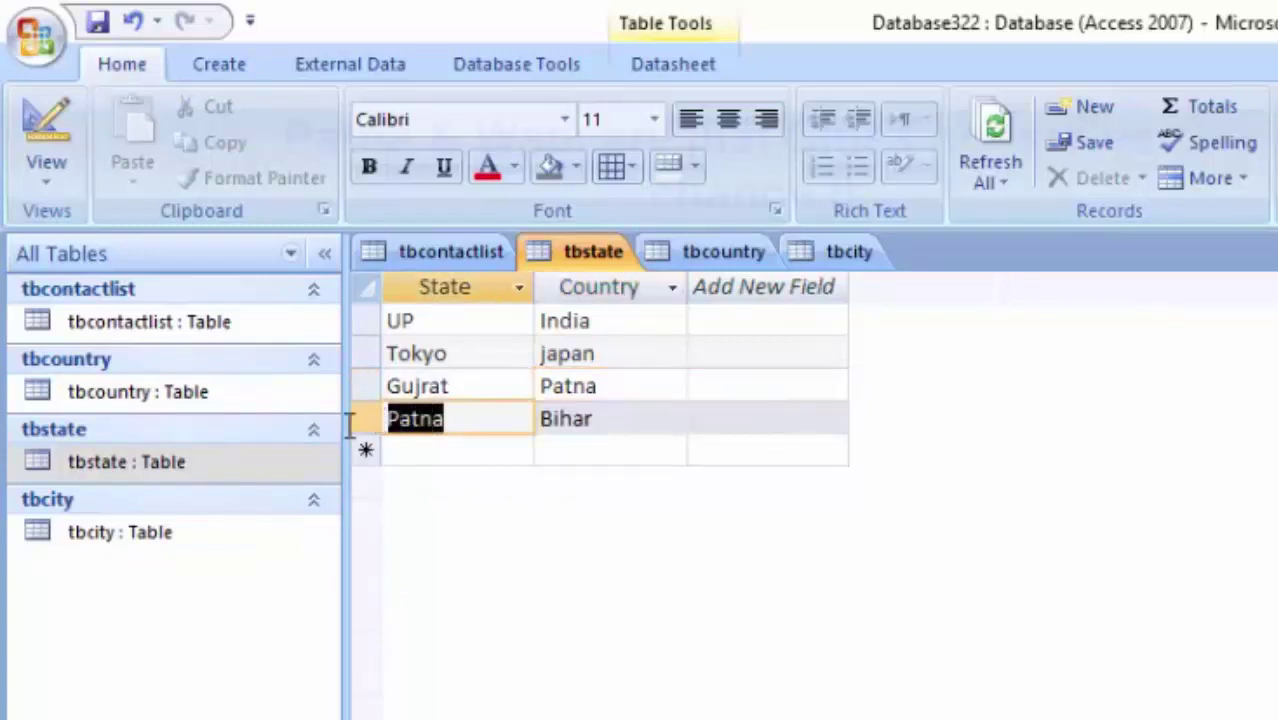
key("BackSpace")
type("Bi")
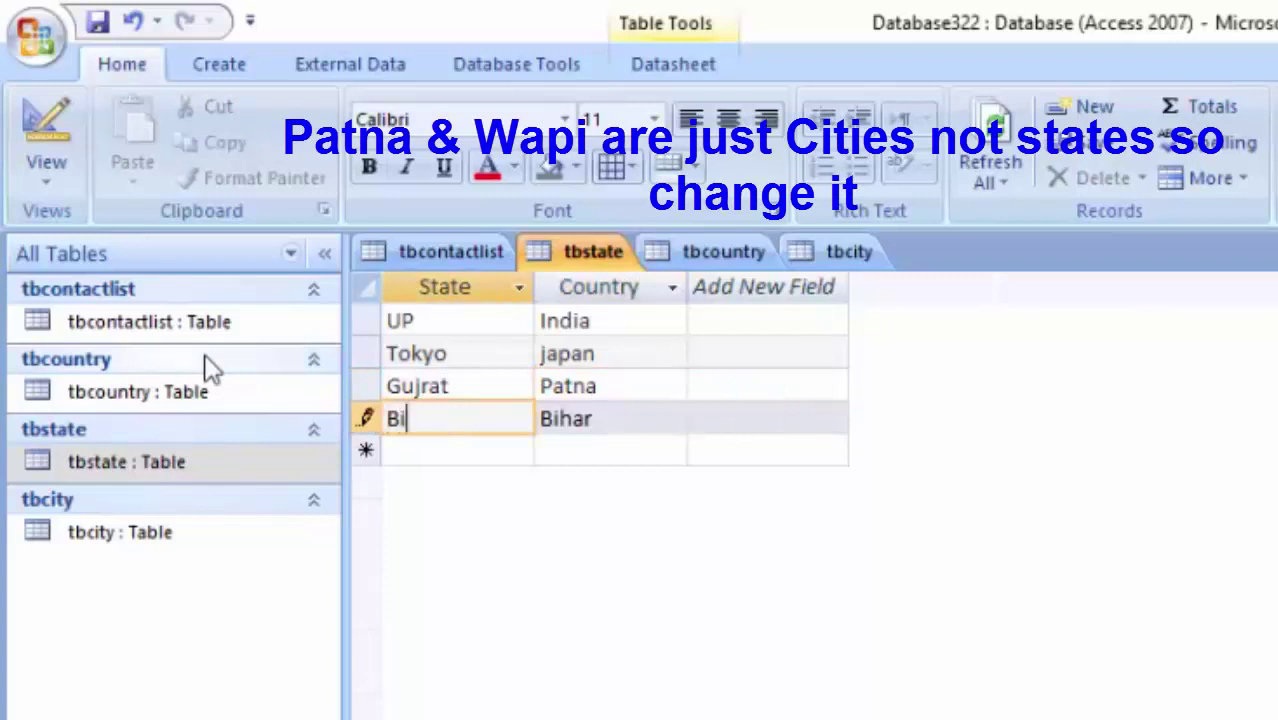
type("har")
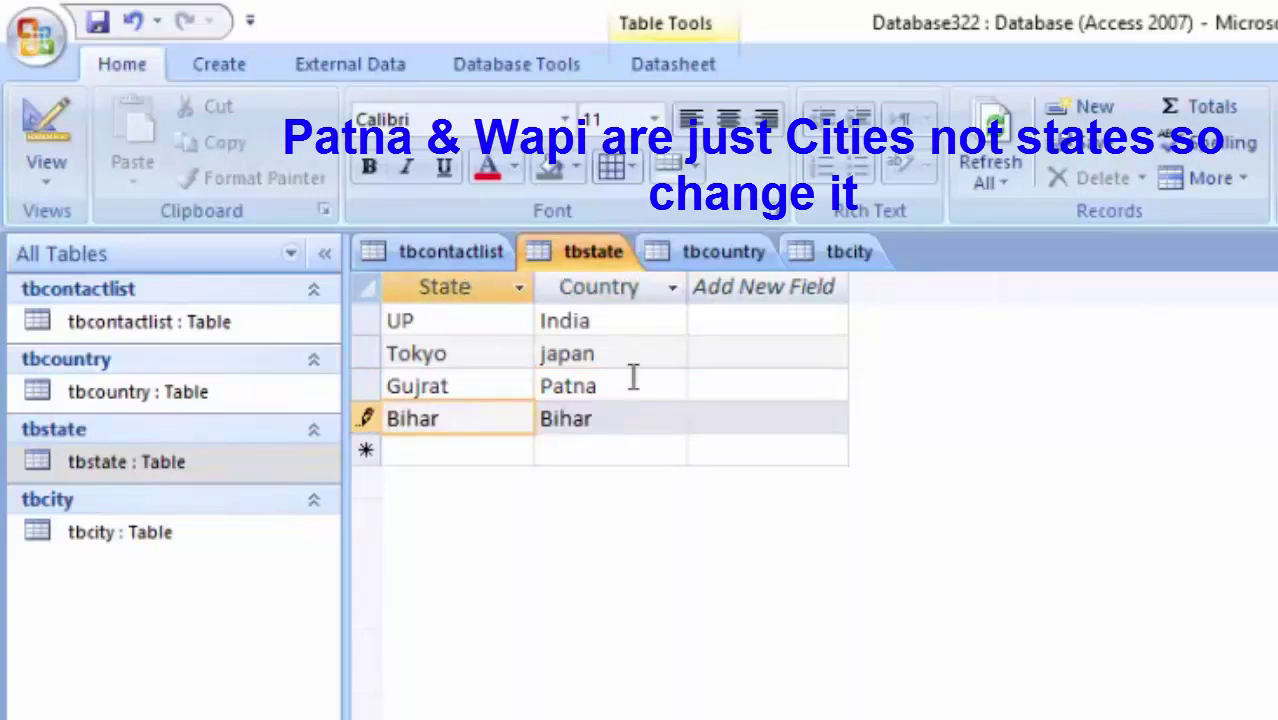
left_click(541, 418)
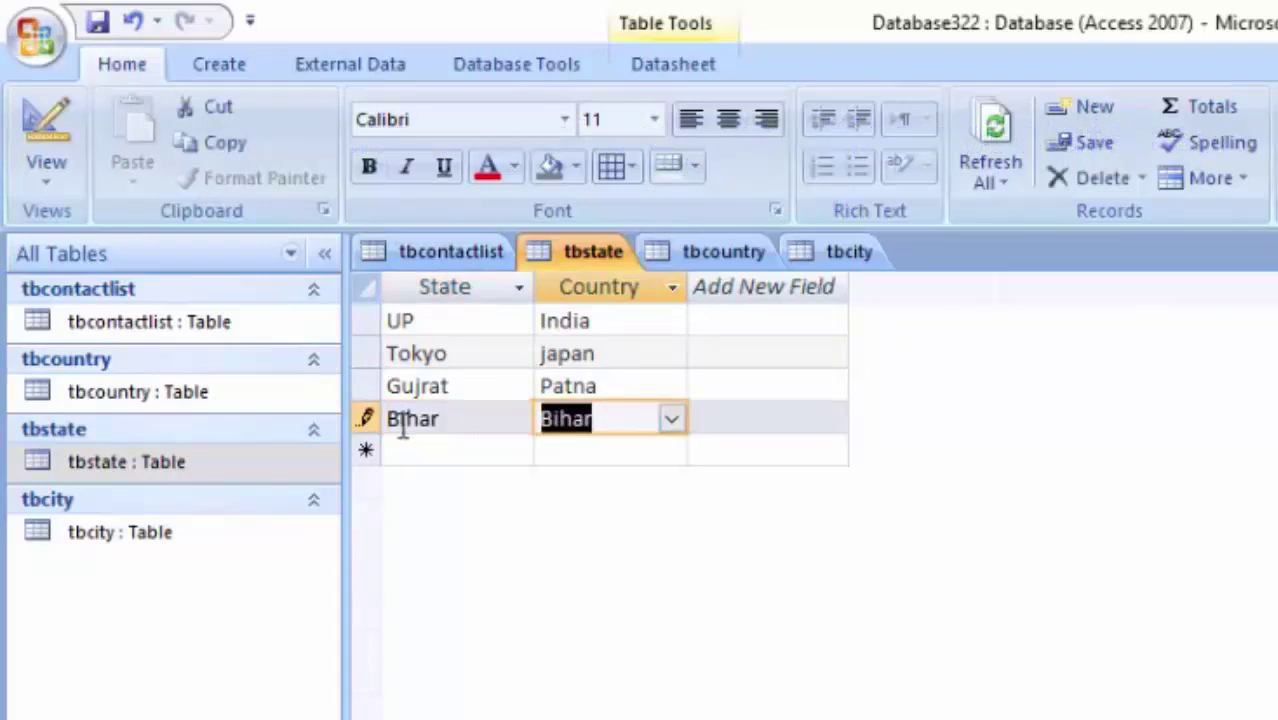
key("BackSpace")
type("Pat")
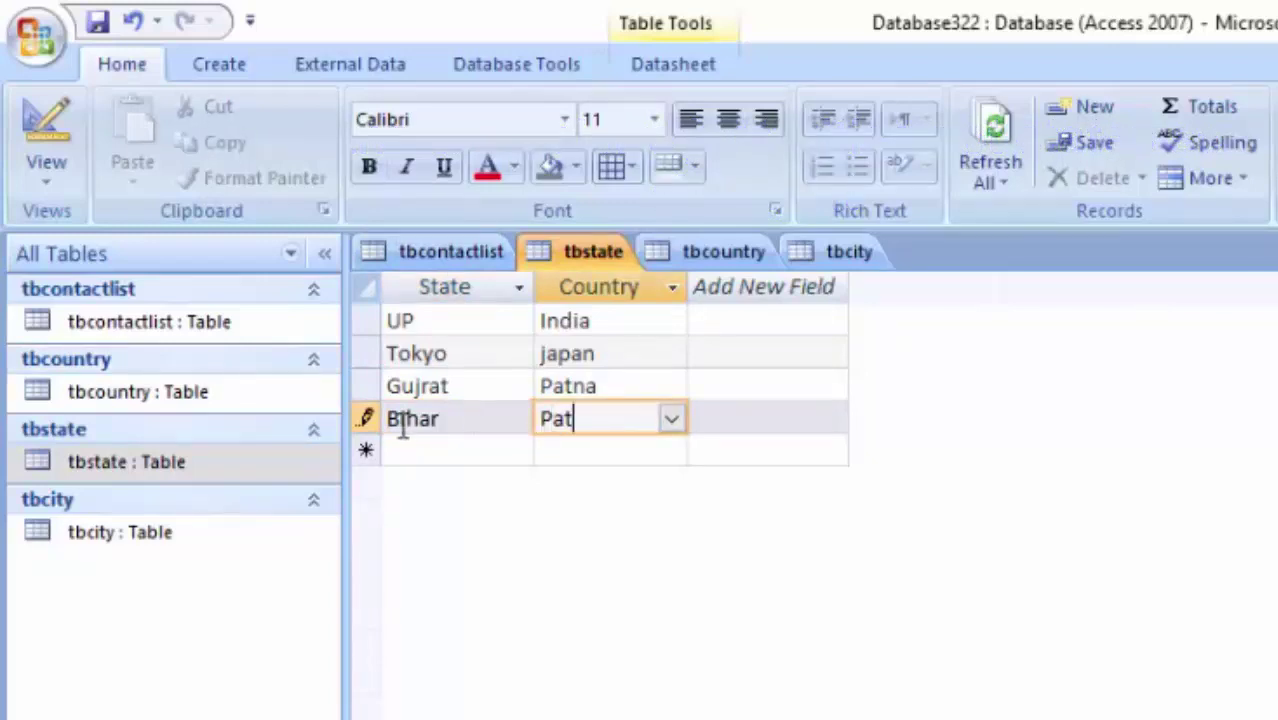
type("na")
key("BackSpace")
key("BackSpace")
key("BackSpace")
key("BackSpace")
key("BackSpace")
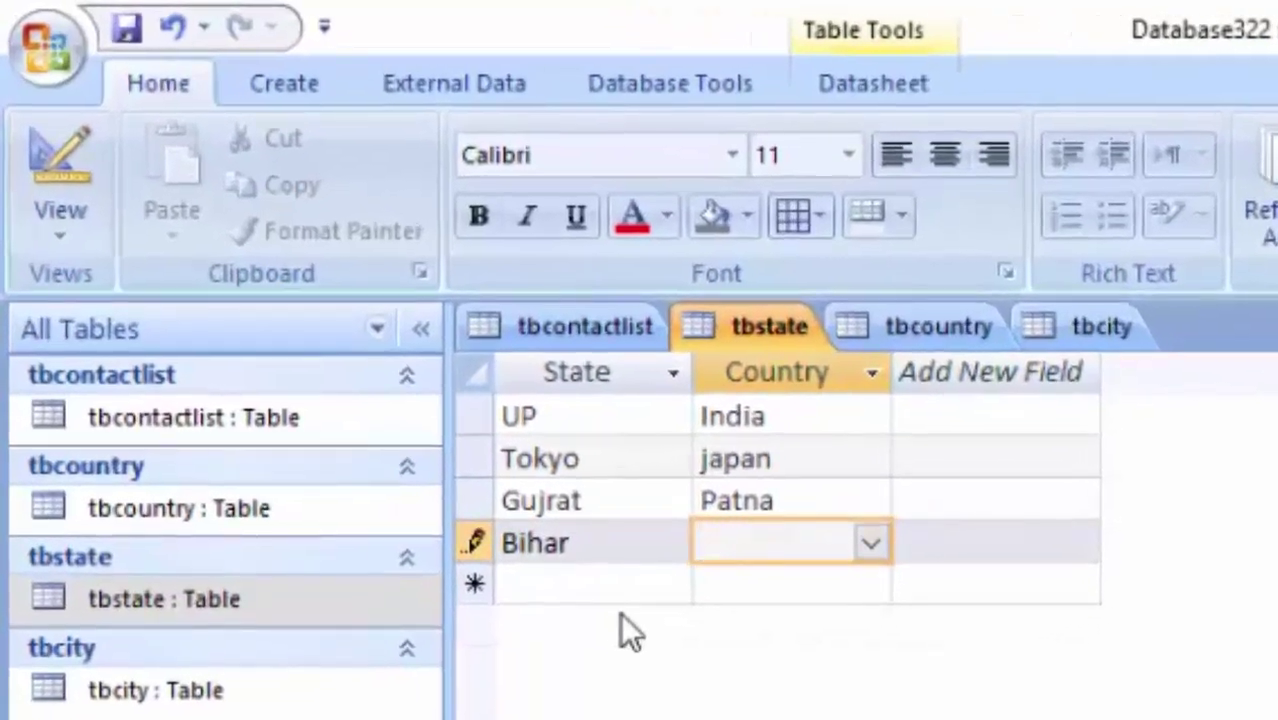
type("Indi")
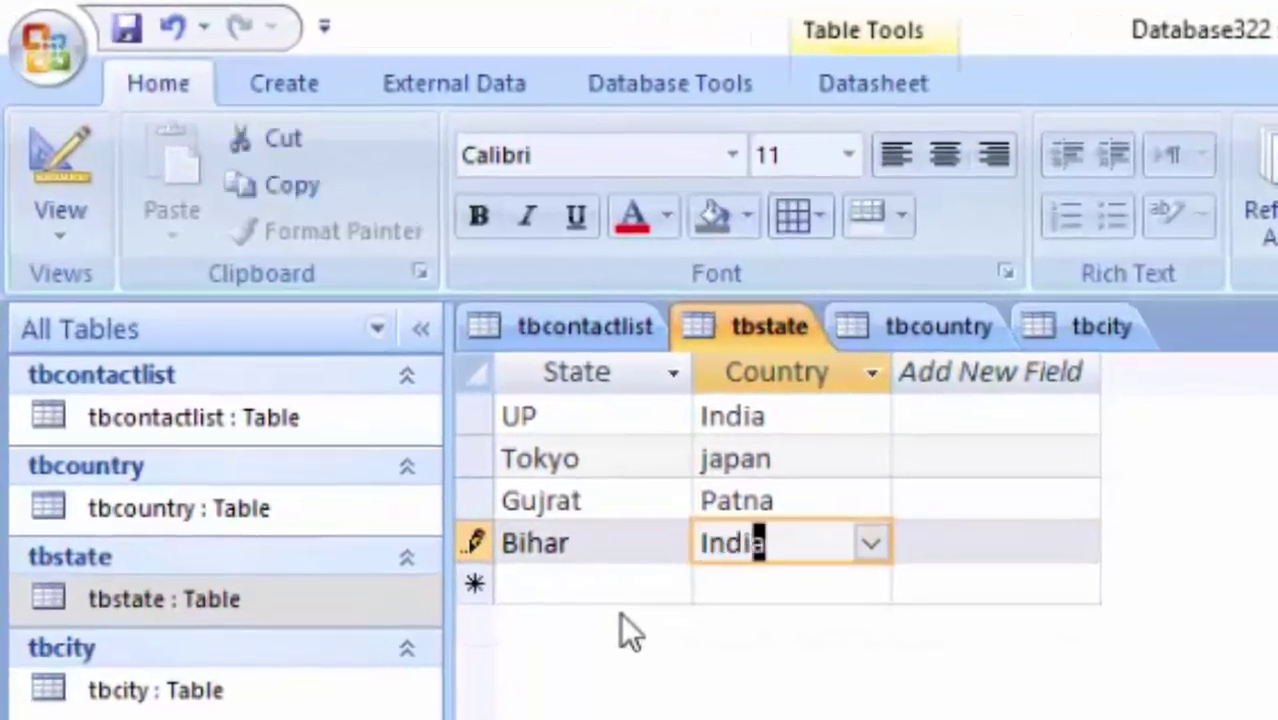
type("a")
key("Tab")
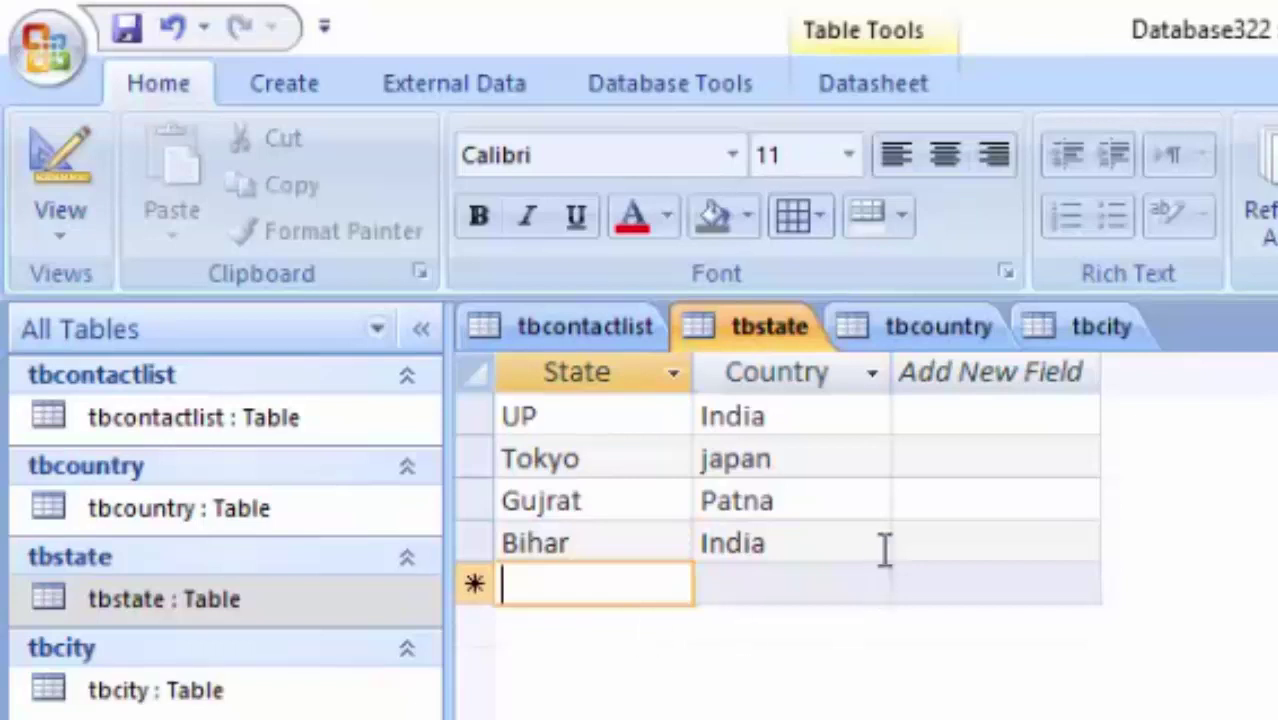
Set Gujrat's country to India
left_click_drag(815, 503, 702, 502)
key("BackSpace")
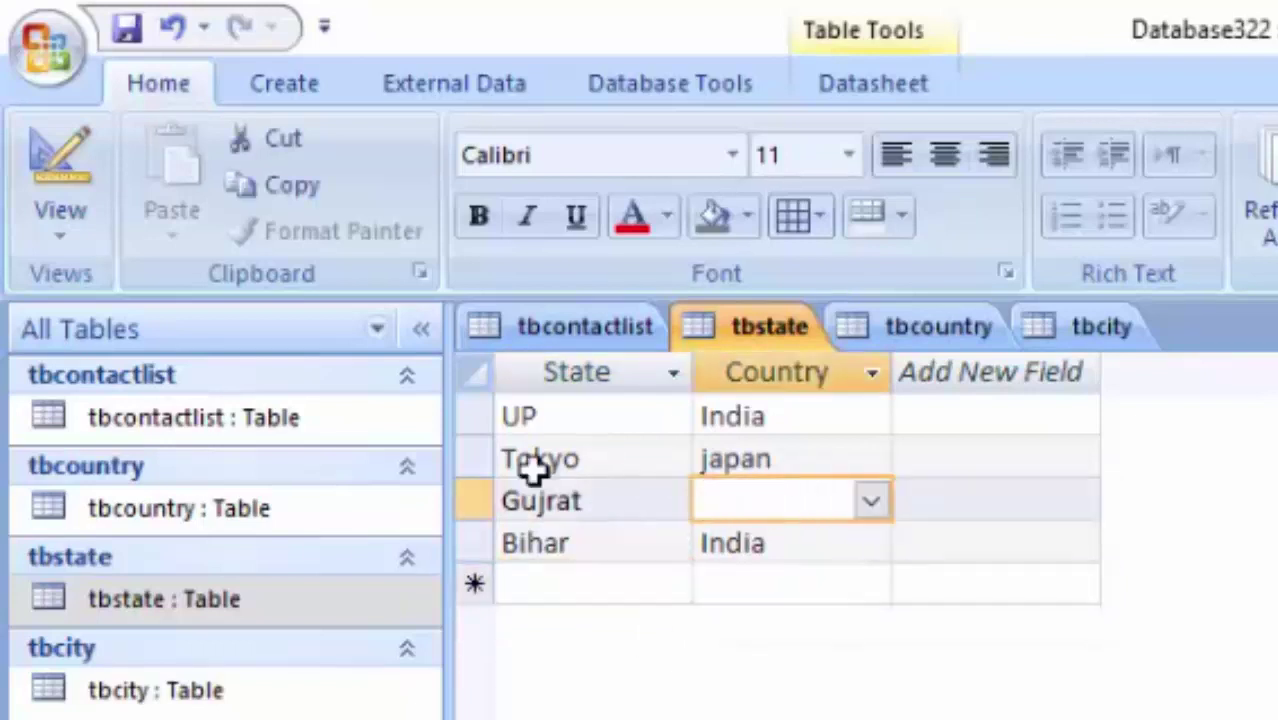
type("Indi")
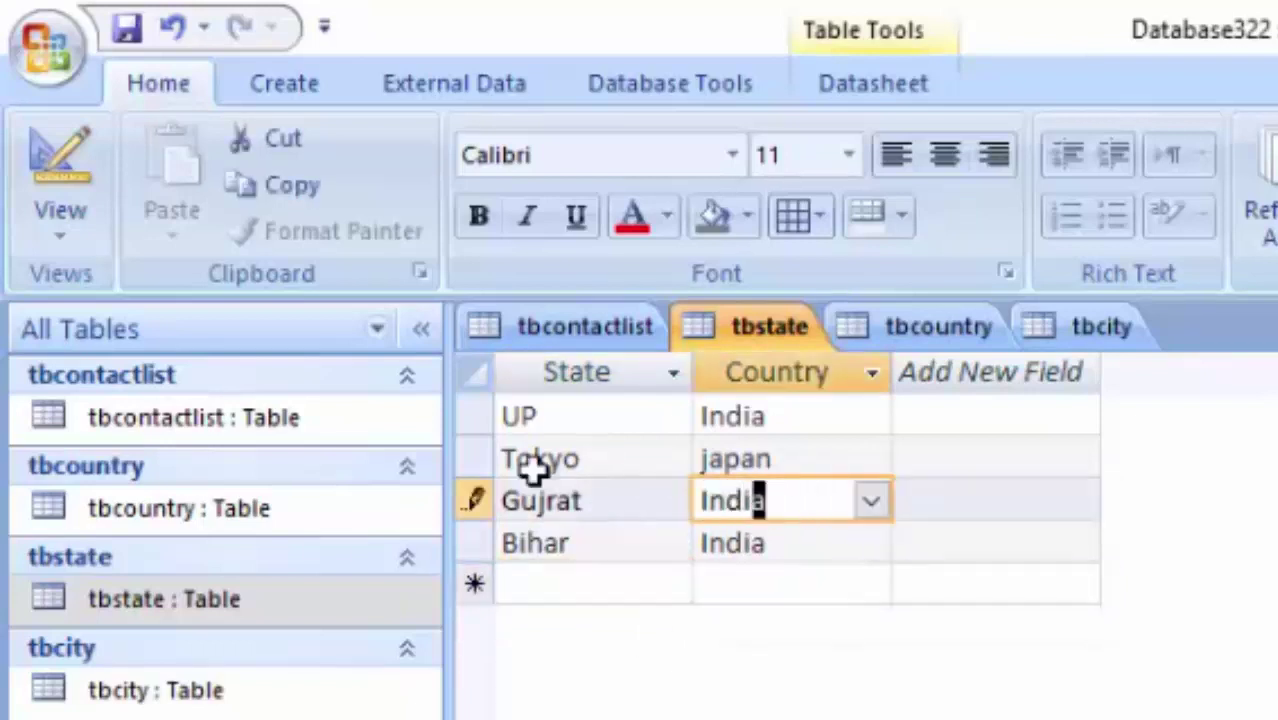
type("a")
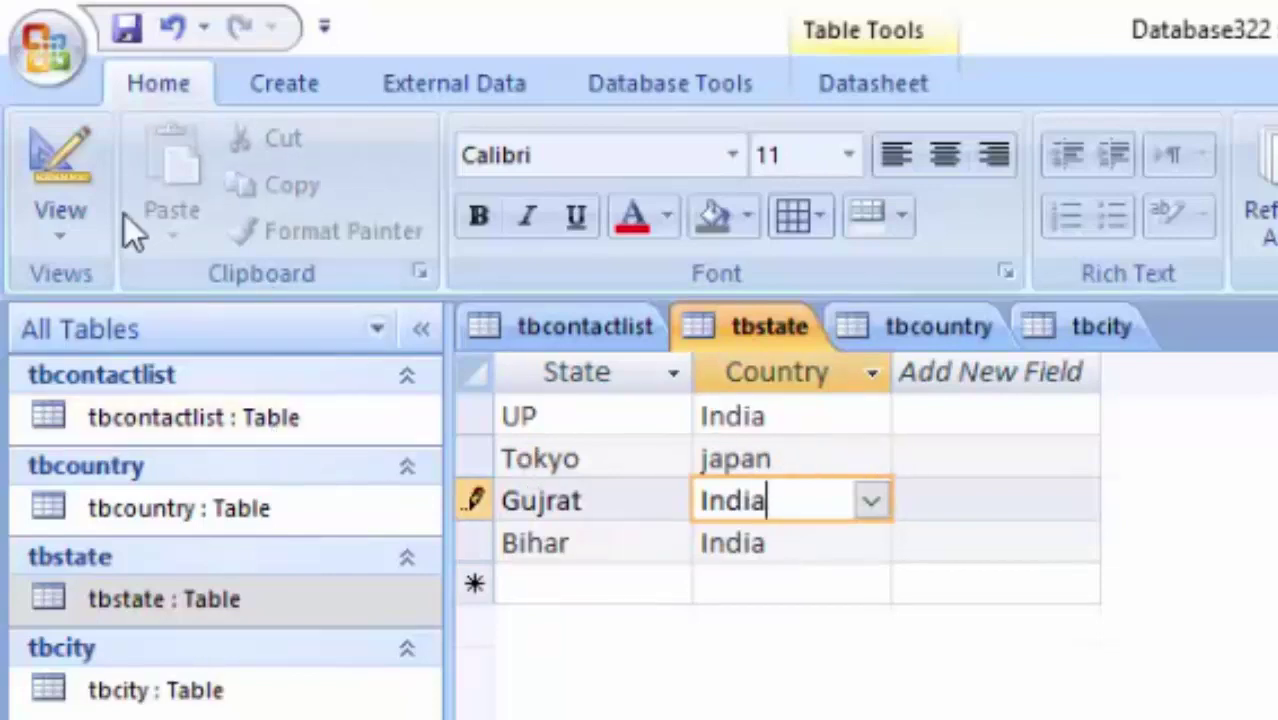
Open tbcity and set Wapi's state to Gujrat
left_click(126, 42)
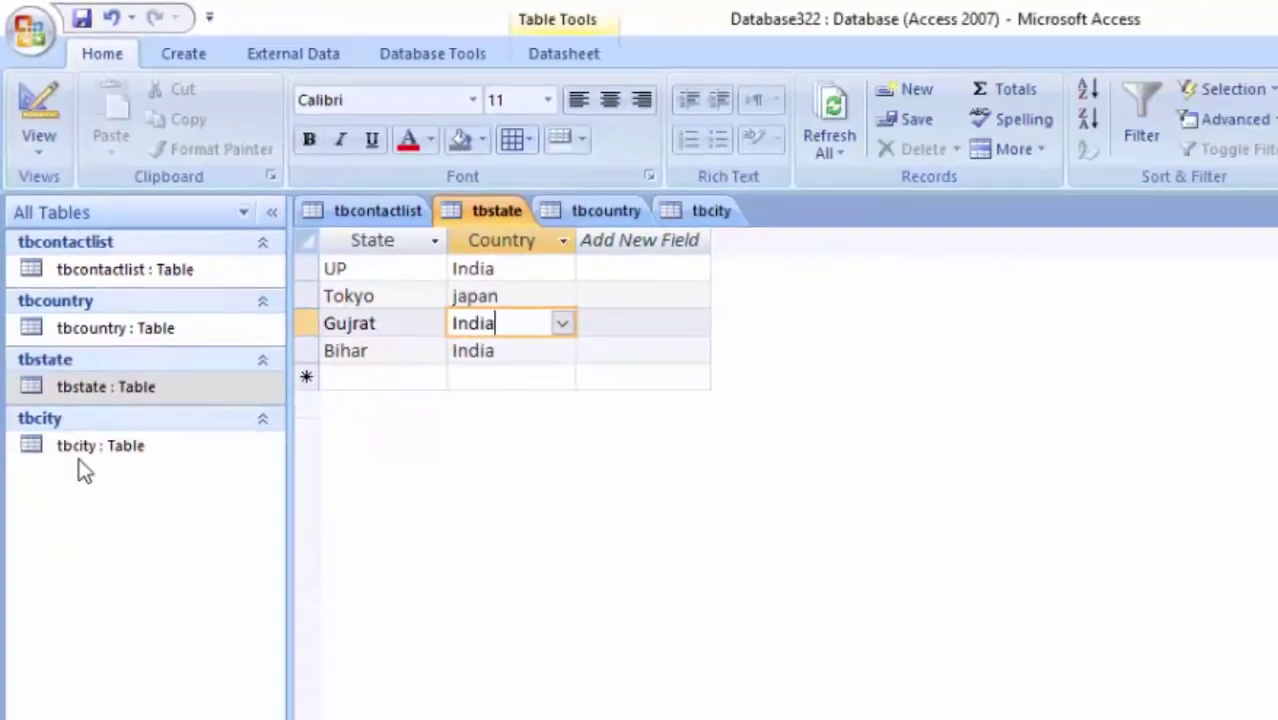
double_click(60, 323)
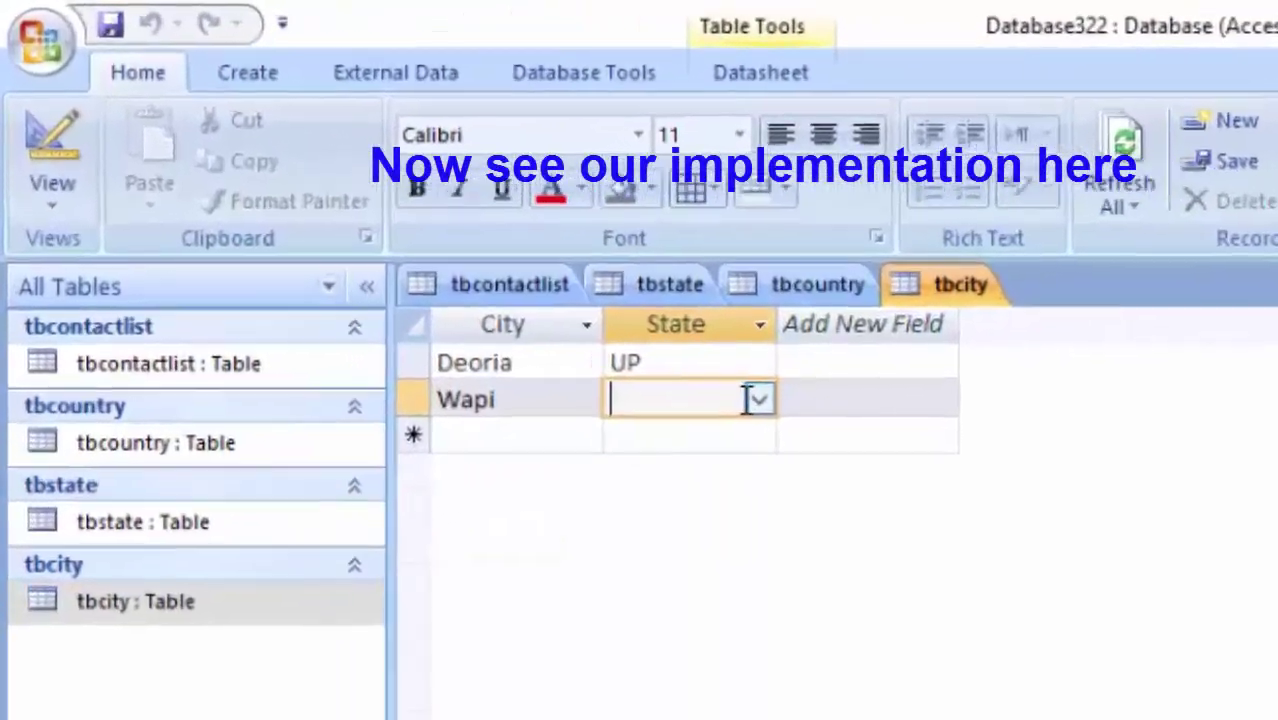
left_click(407, 215)
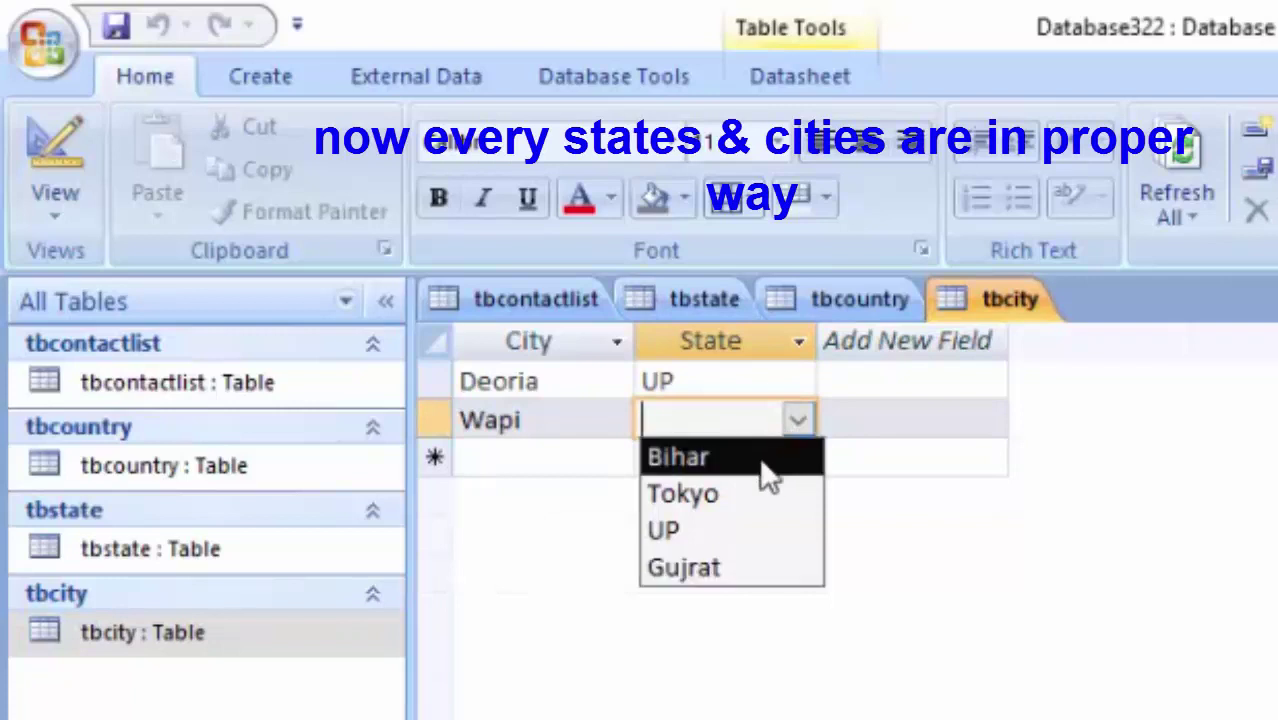
left_click(700, 568)
Add the city Patna with state Bihar, then open tbcontactlist
left_click(545, 453)
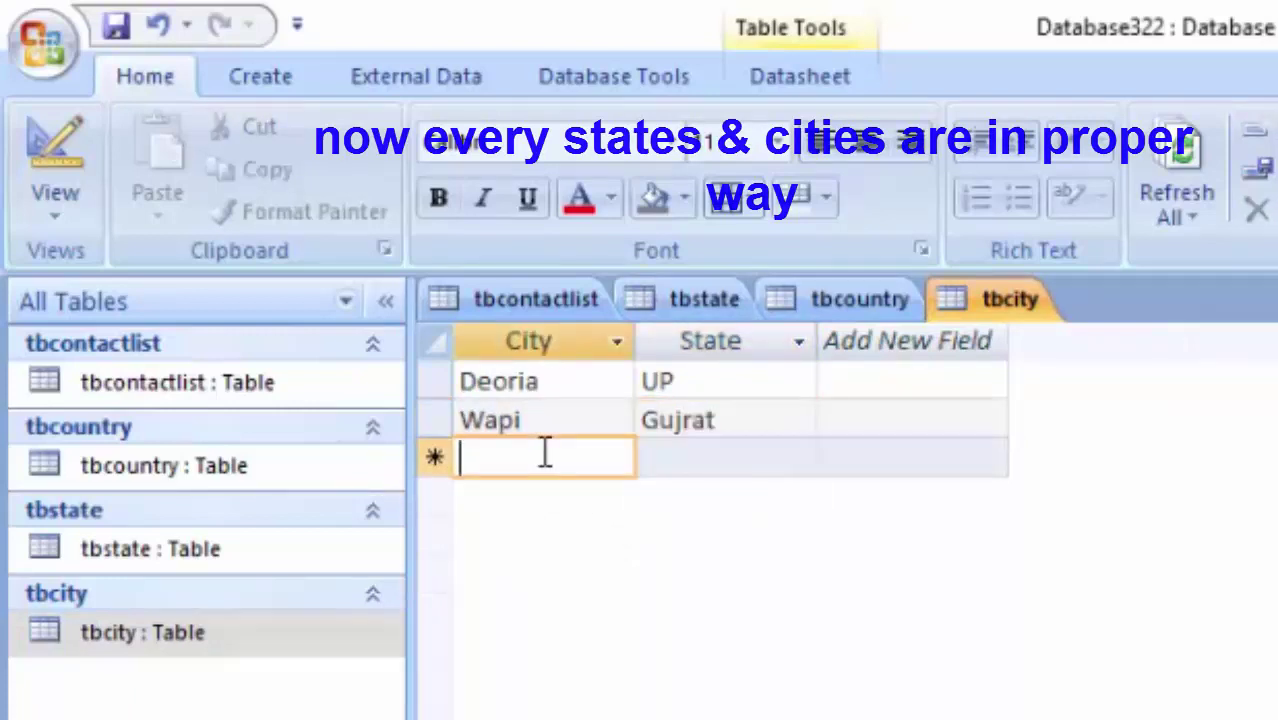
type("P")
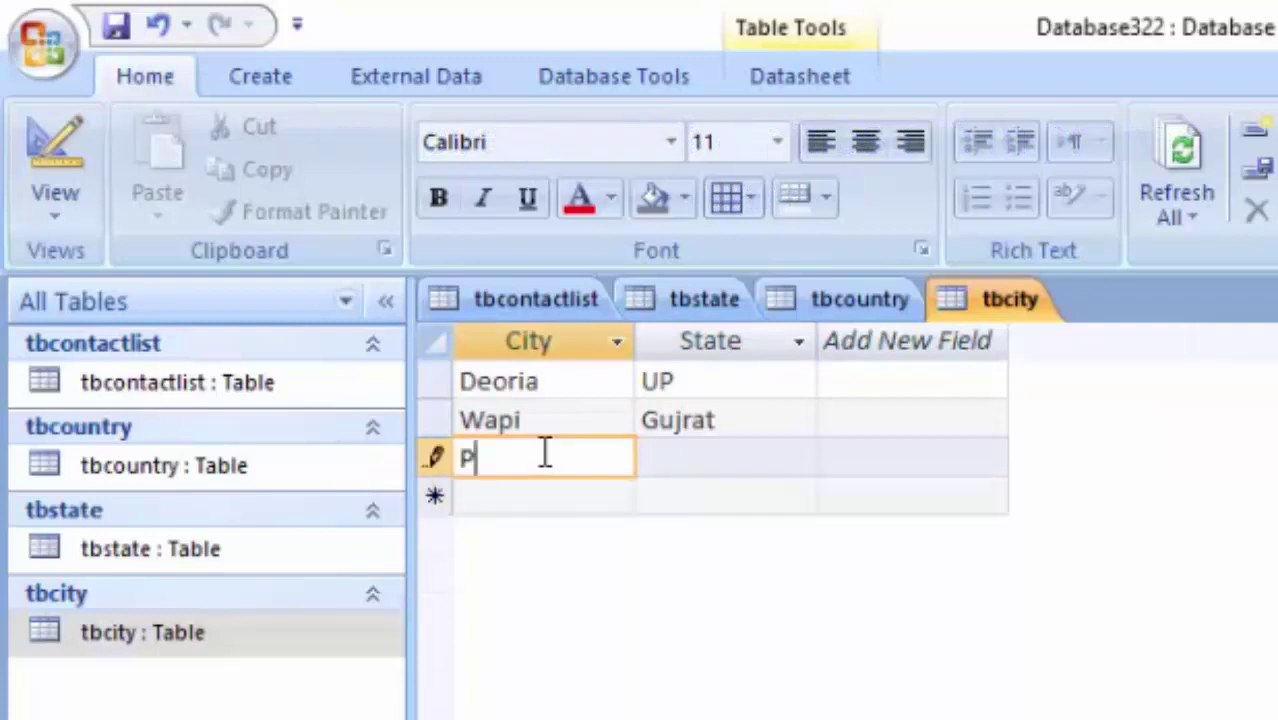
type("atna")
key("Tab")
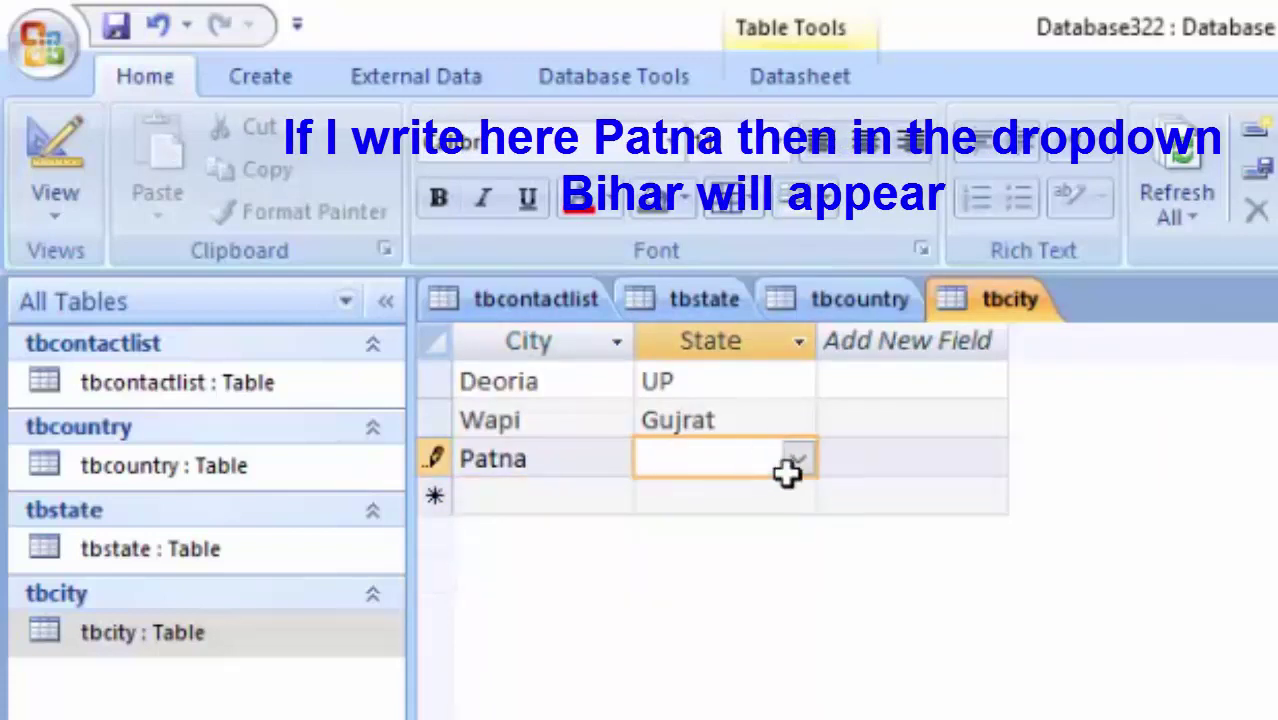
left_click(797, 460)
left_click(750, 500)
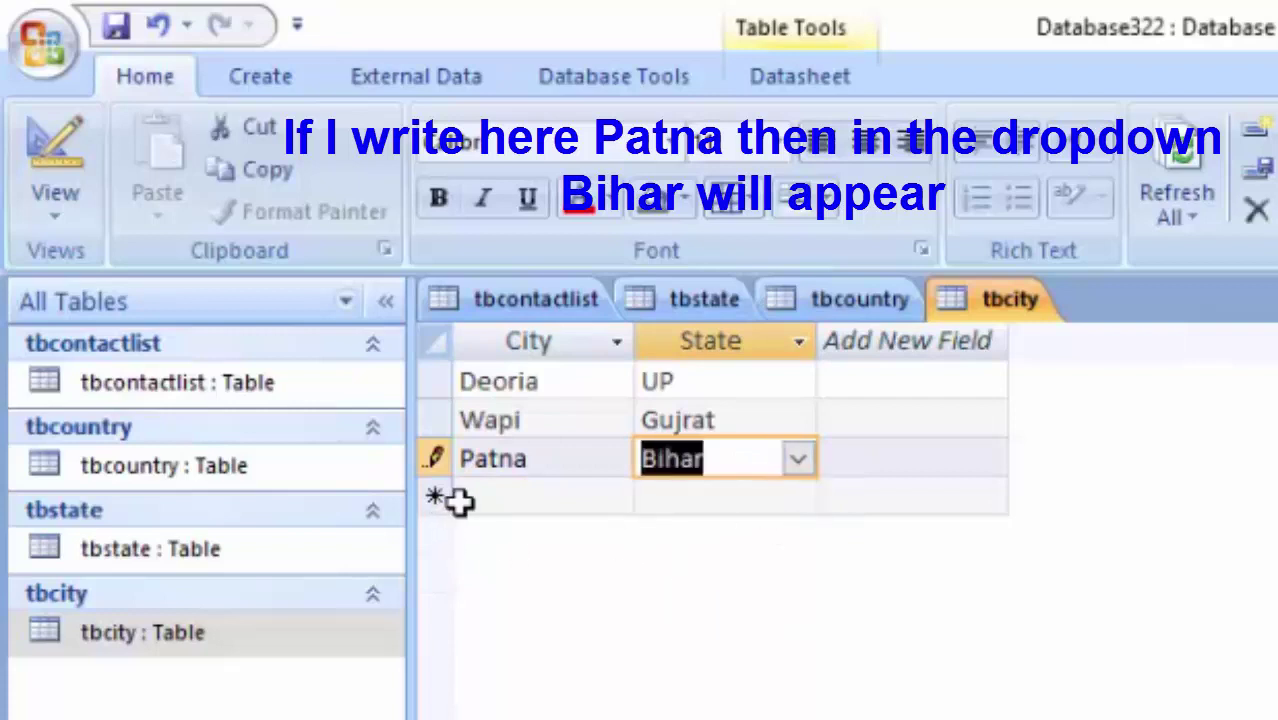
double_click(228, 392)
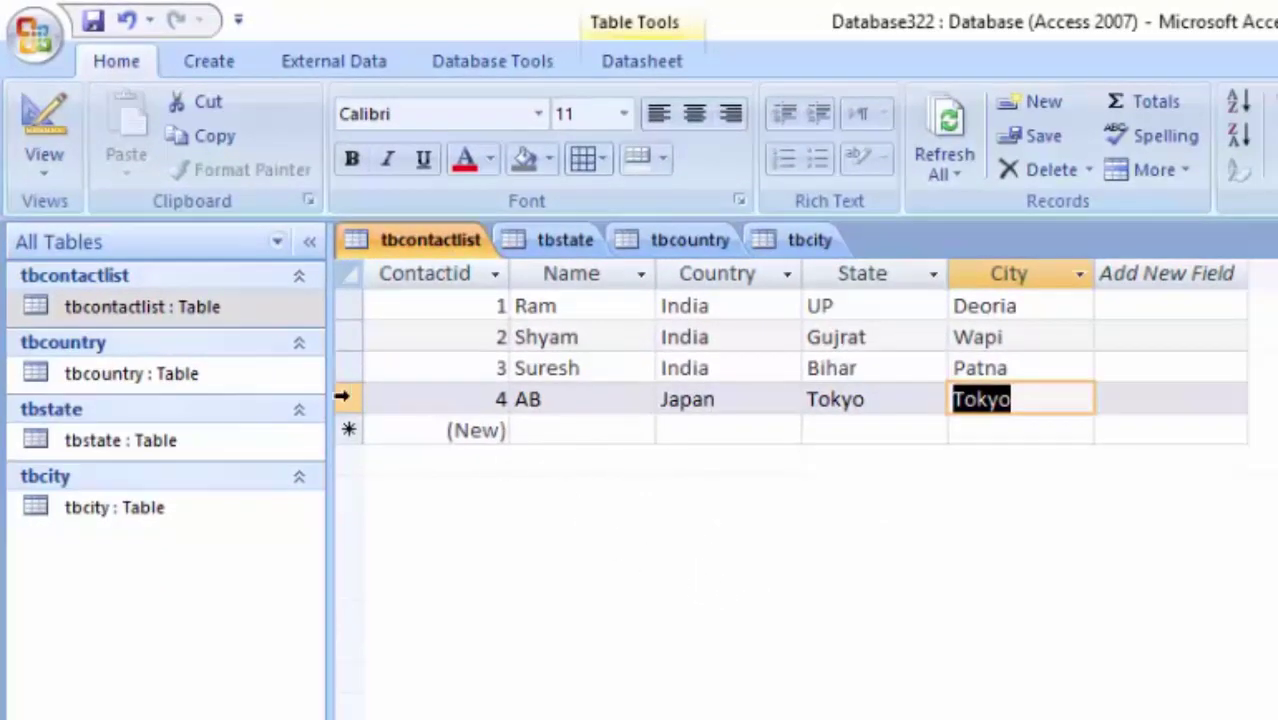
Add the city Tokyo with state Tokyo to tbcity, correcting the mistyped name, and save
left_click(196, 521)
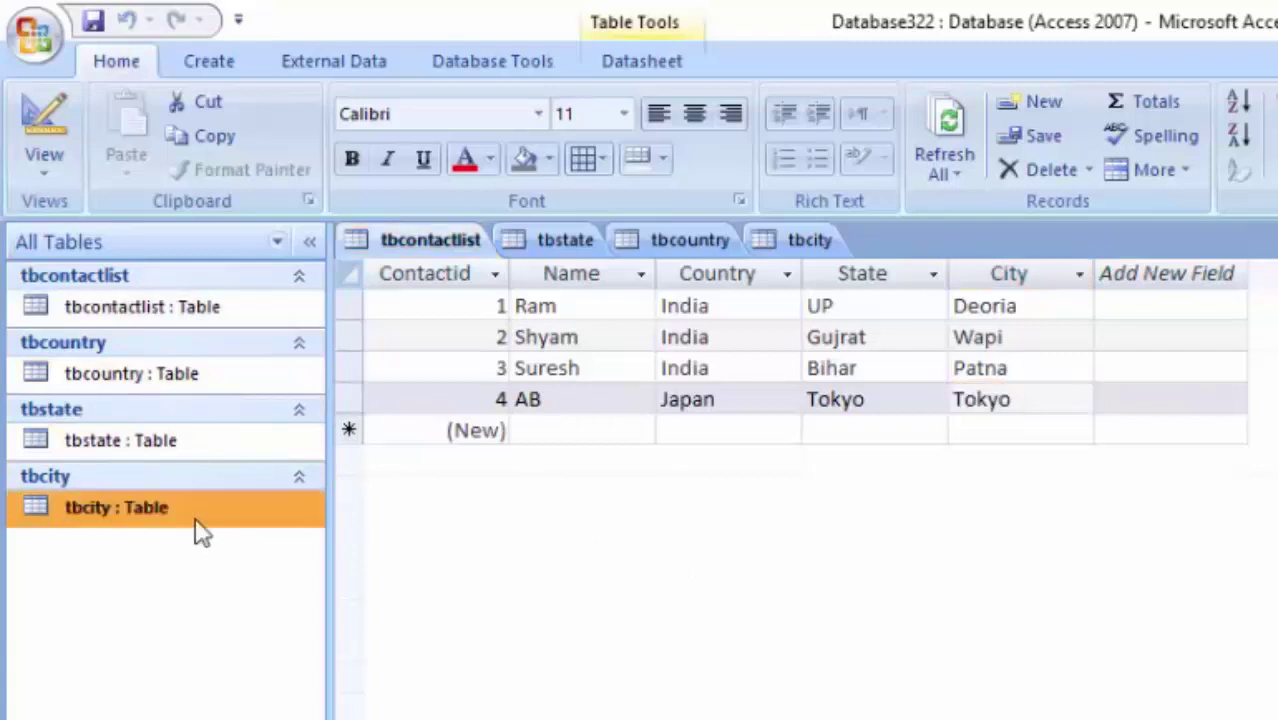
double_click(197, 522)
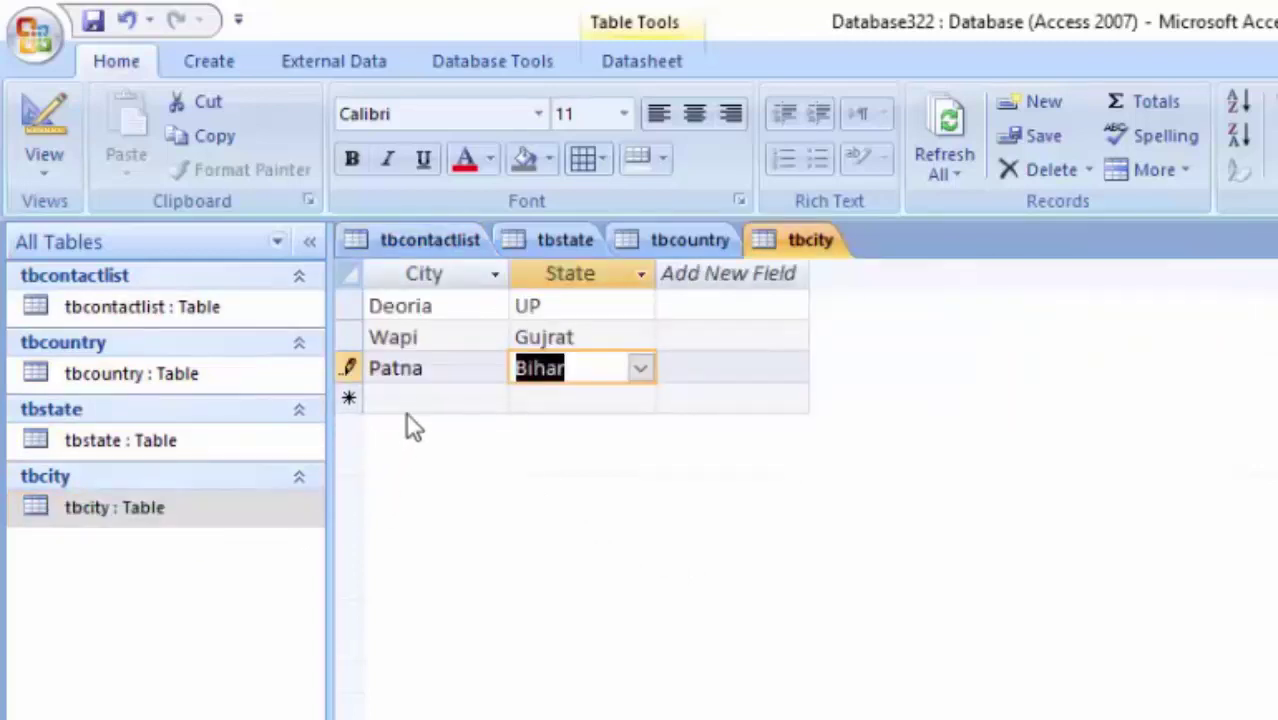
left_click(415, 399)
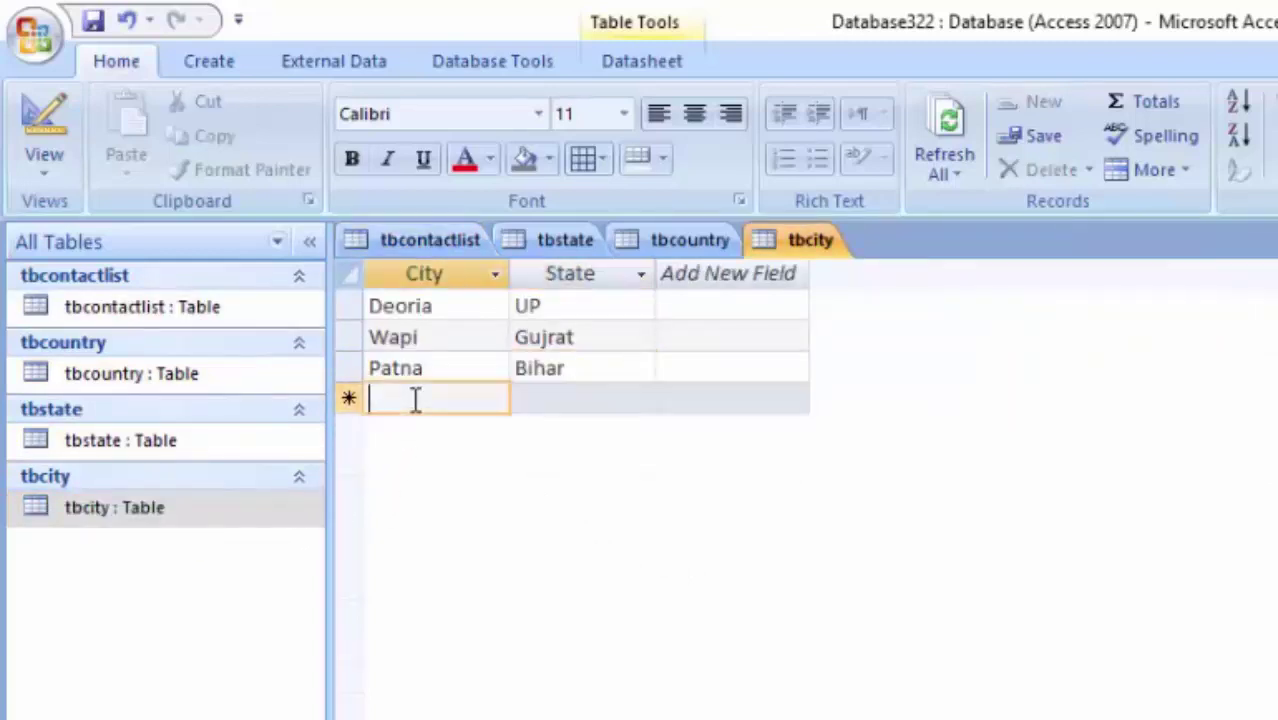
type("Toky")
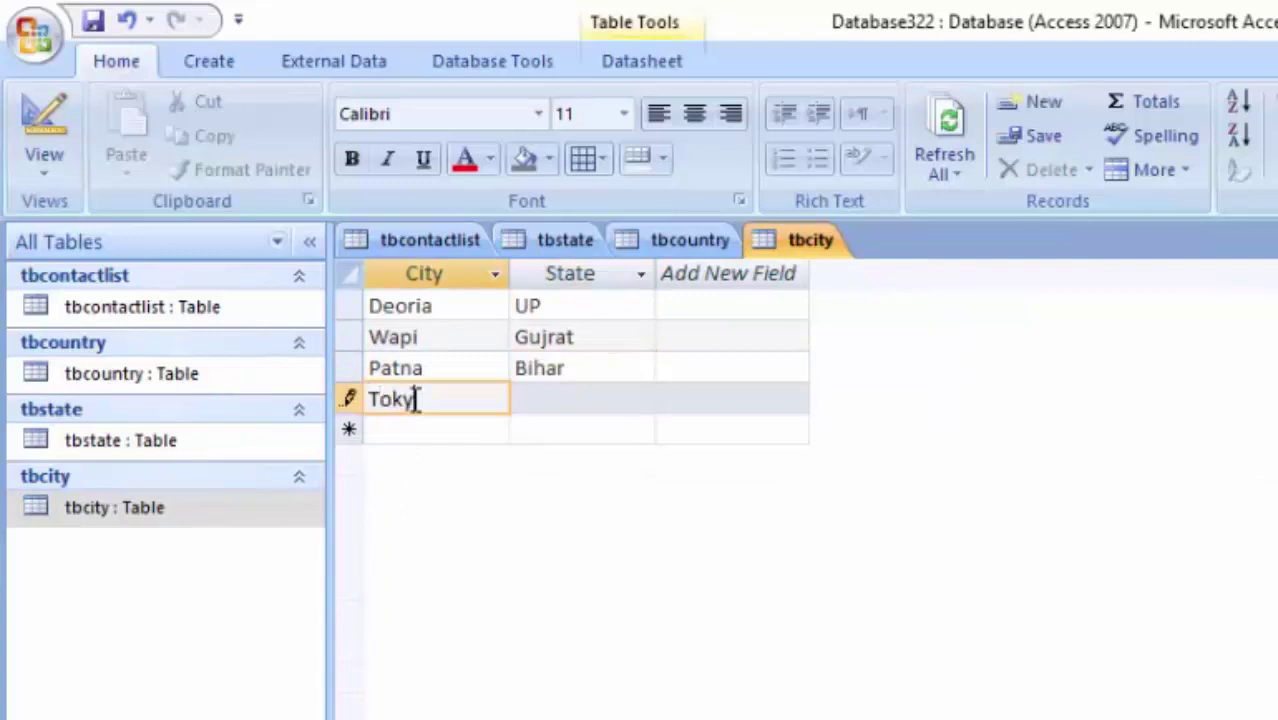
type("op")
key("Tab")
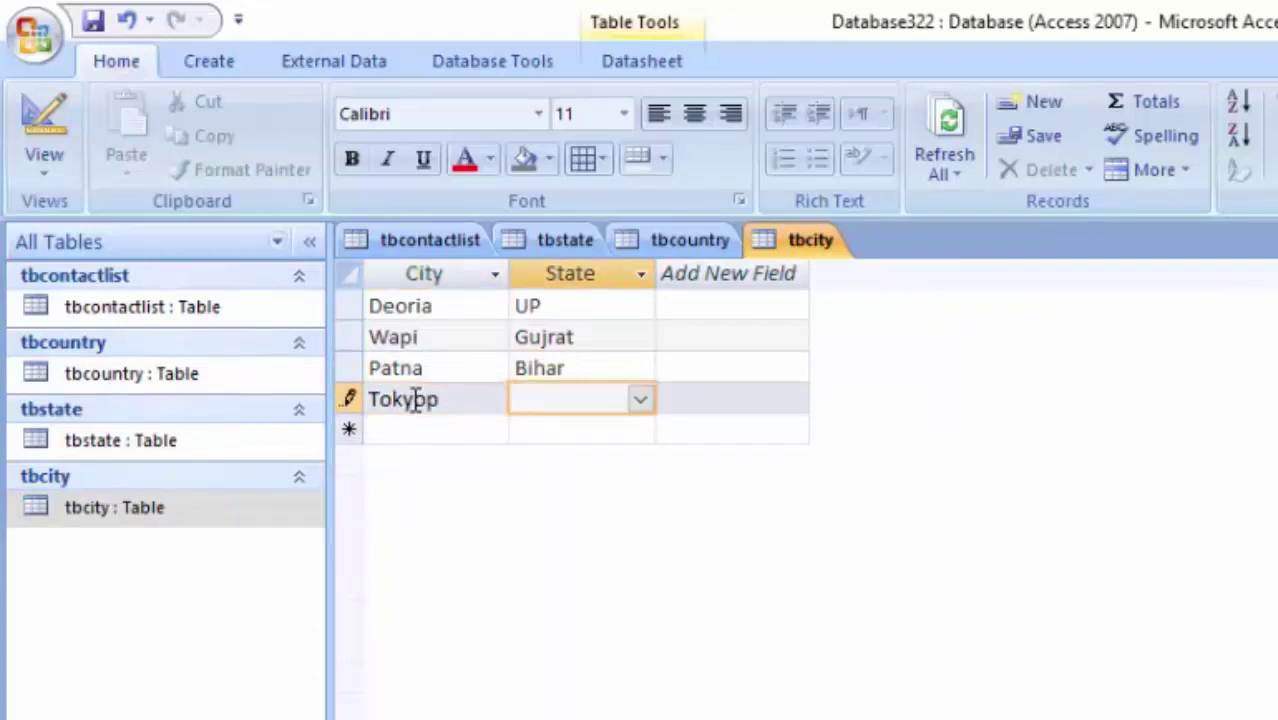
left_click(451, 401)
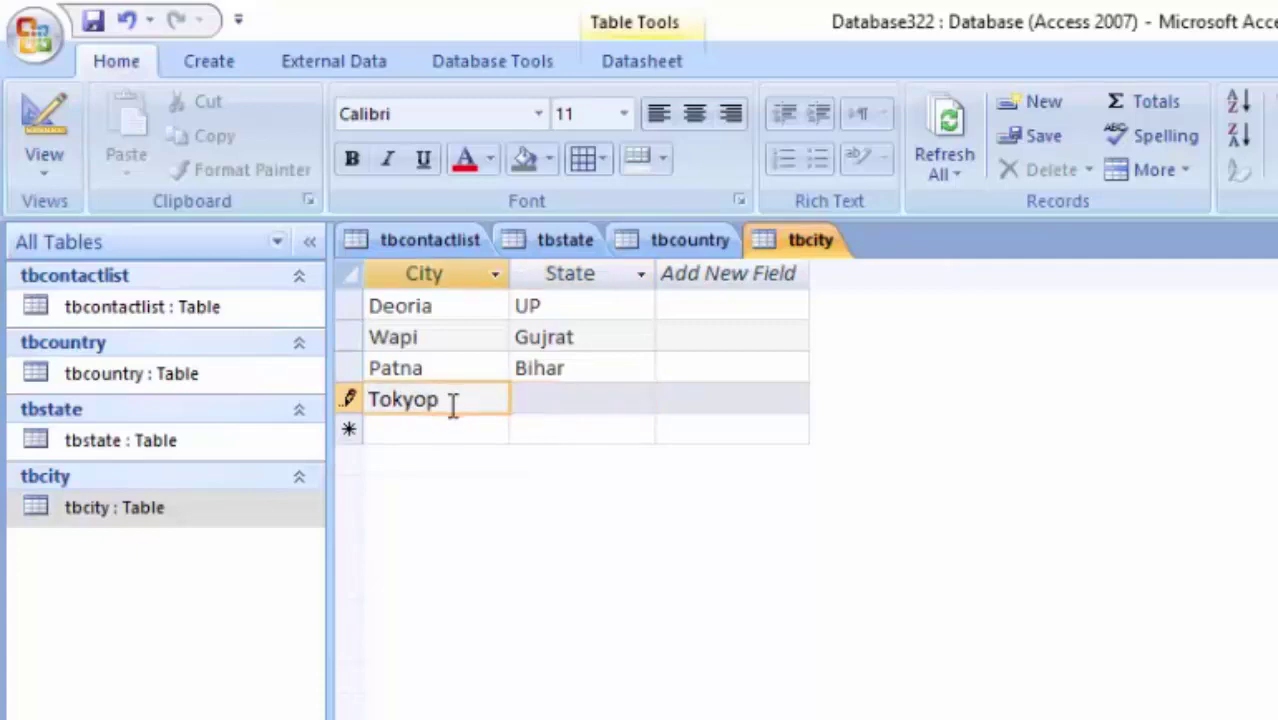
left_click(566, 402)
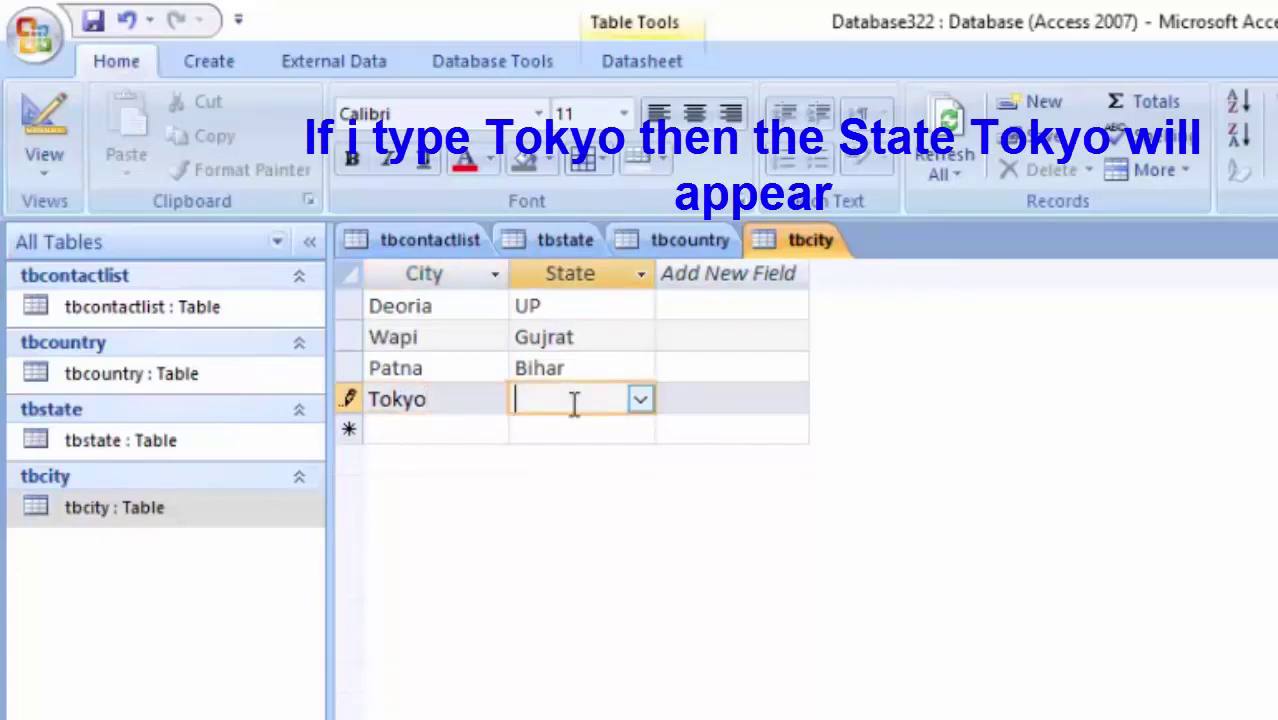
left_click(642, 399)
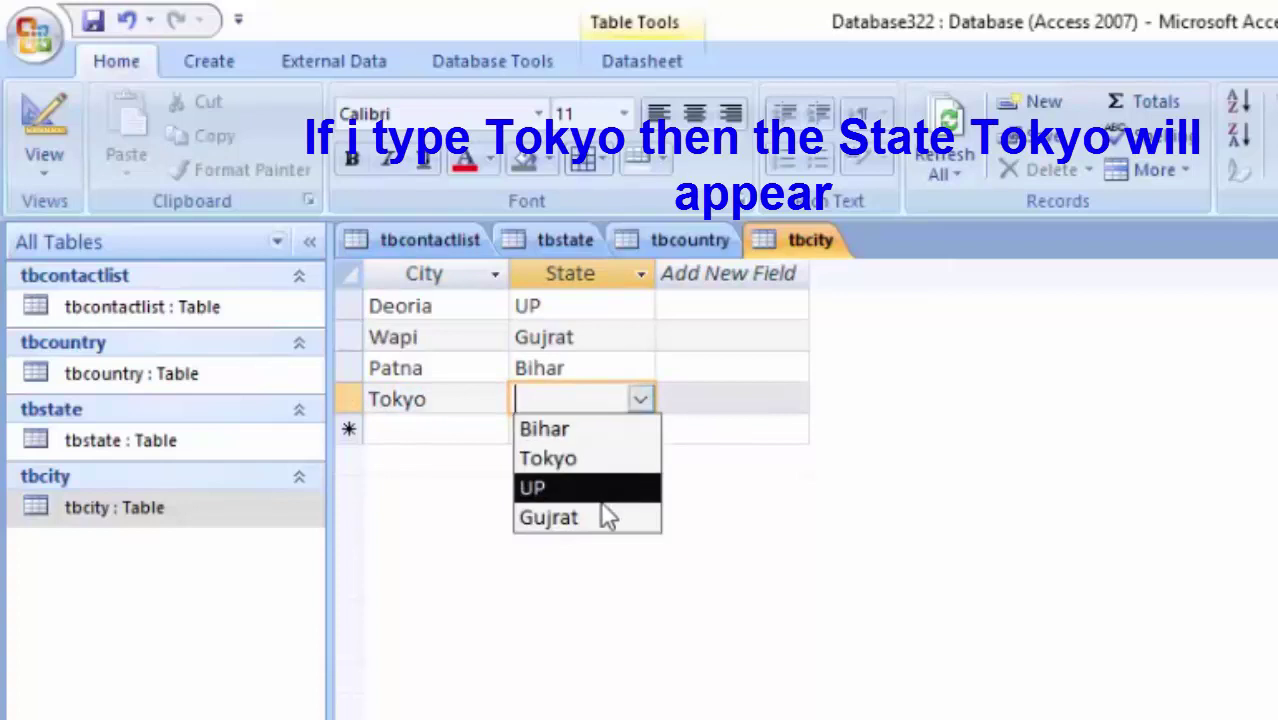
left_click(601, 468)
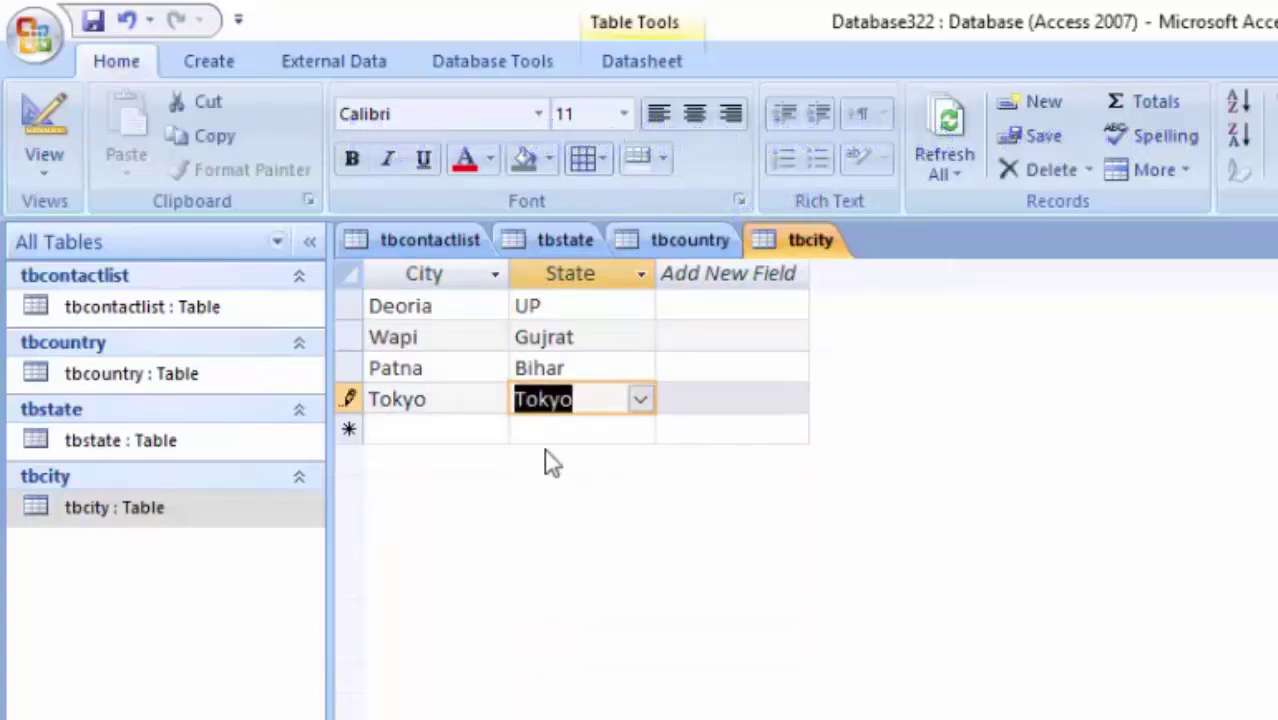
left_click(94, 22)
Review the table links in the Relationships diagram, close it, and show the Create tab
left_click(524, 68)
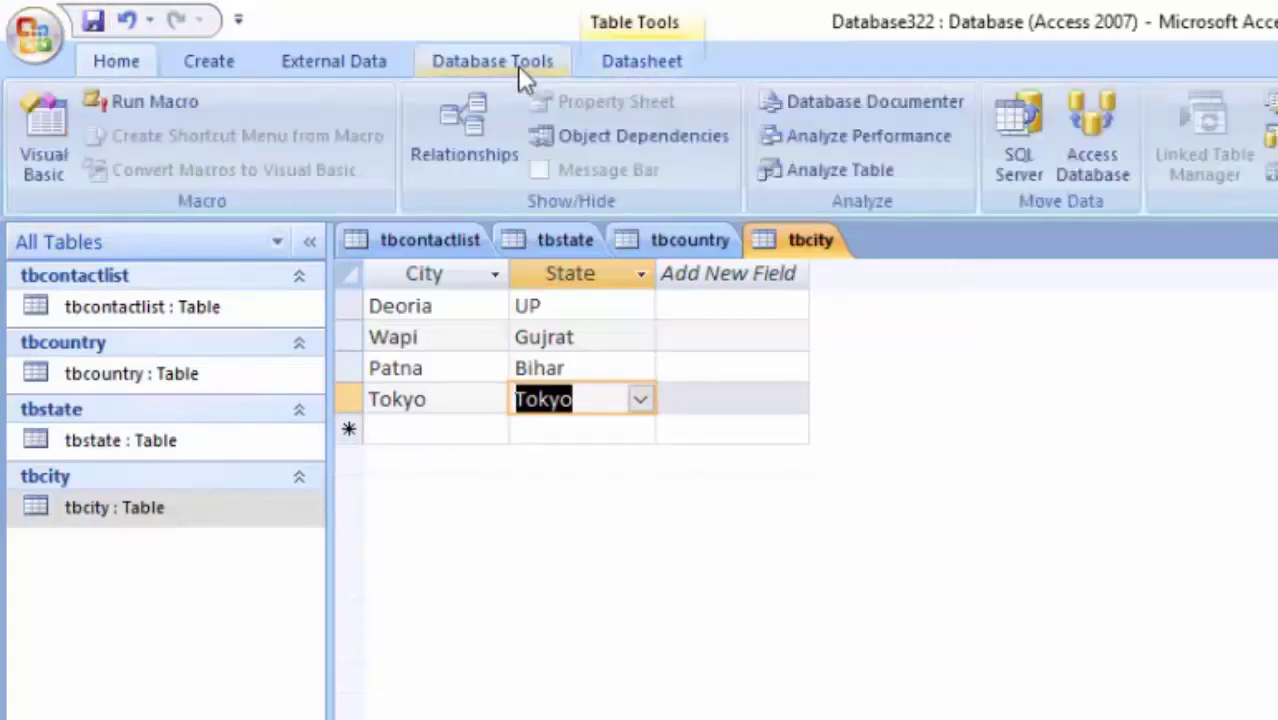
left_click(446, 148)
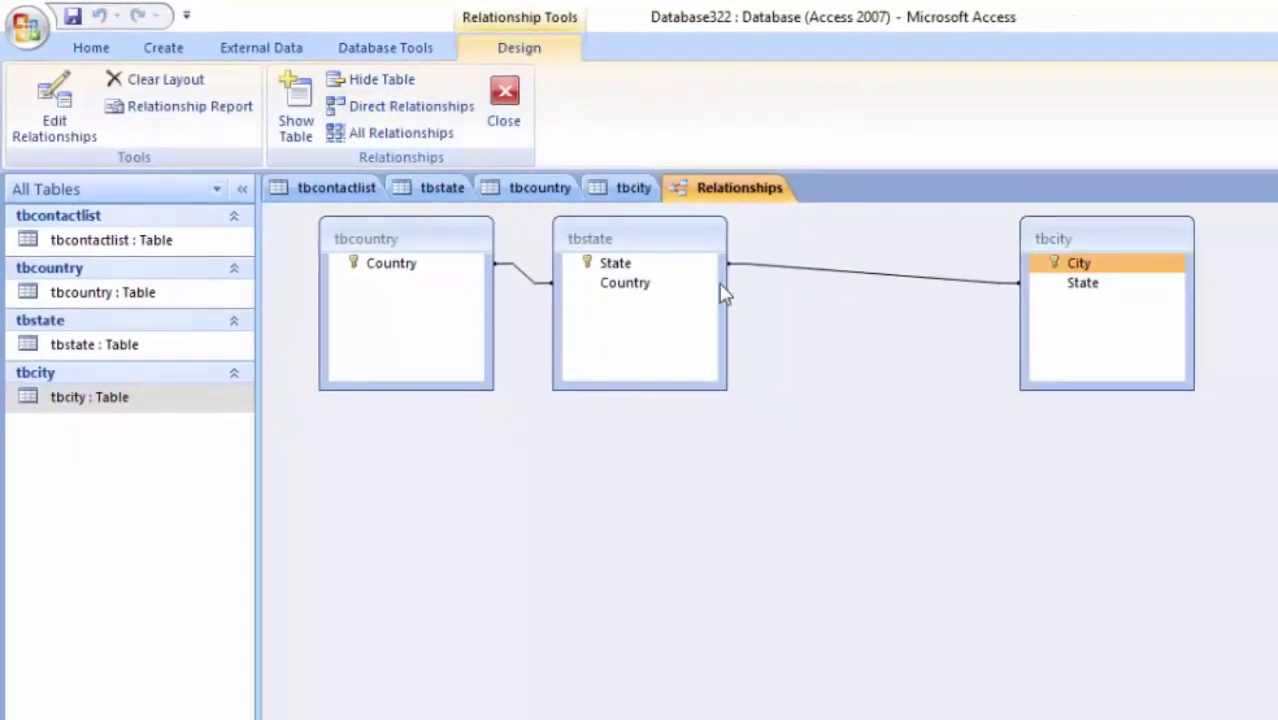
left_click(505, 115)
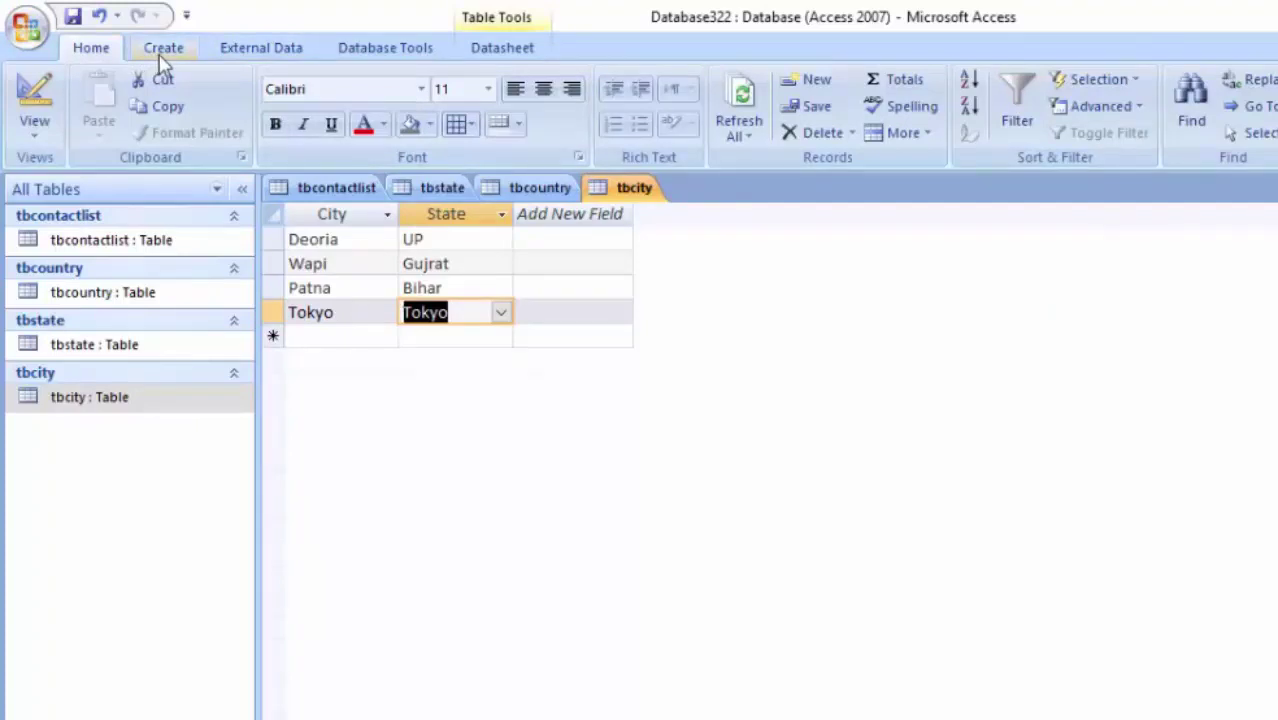
left_click(163, 50)
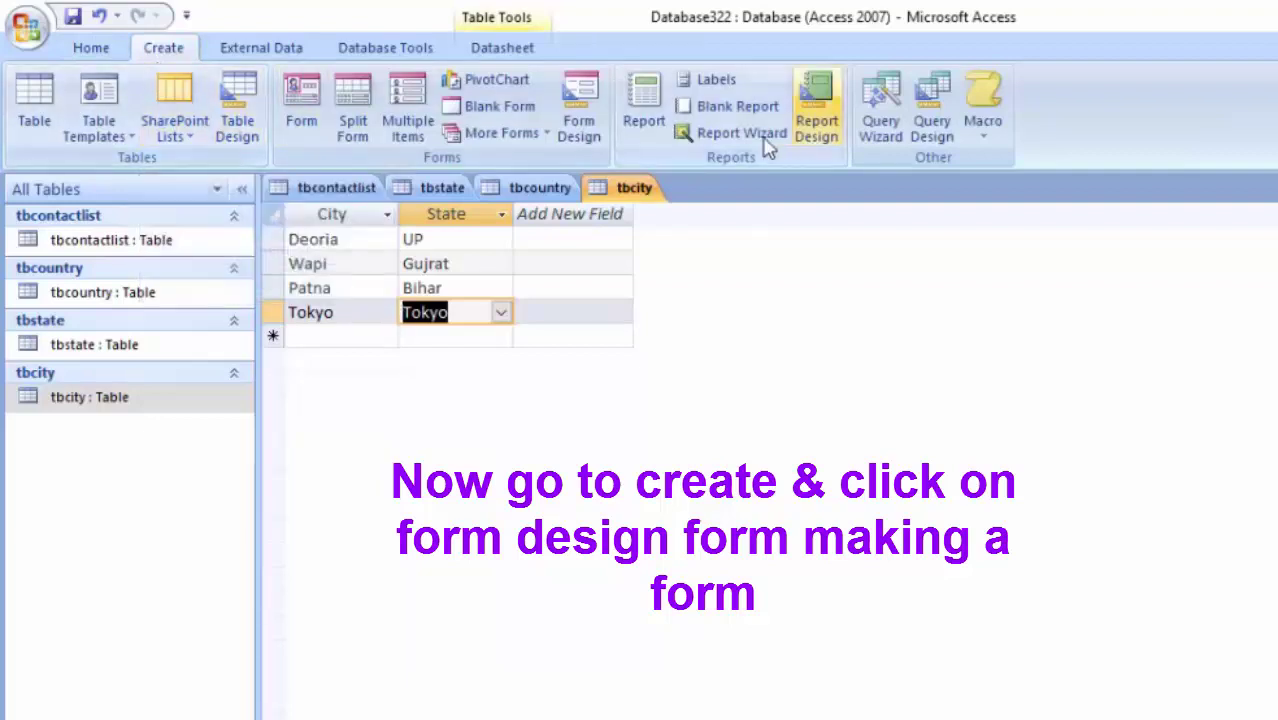
Create a blank design-view form with tbcontactlist's Contactid, Name and Country fields
left_click(579, 110)
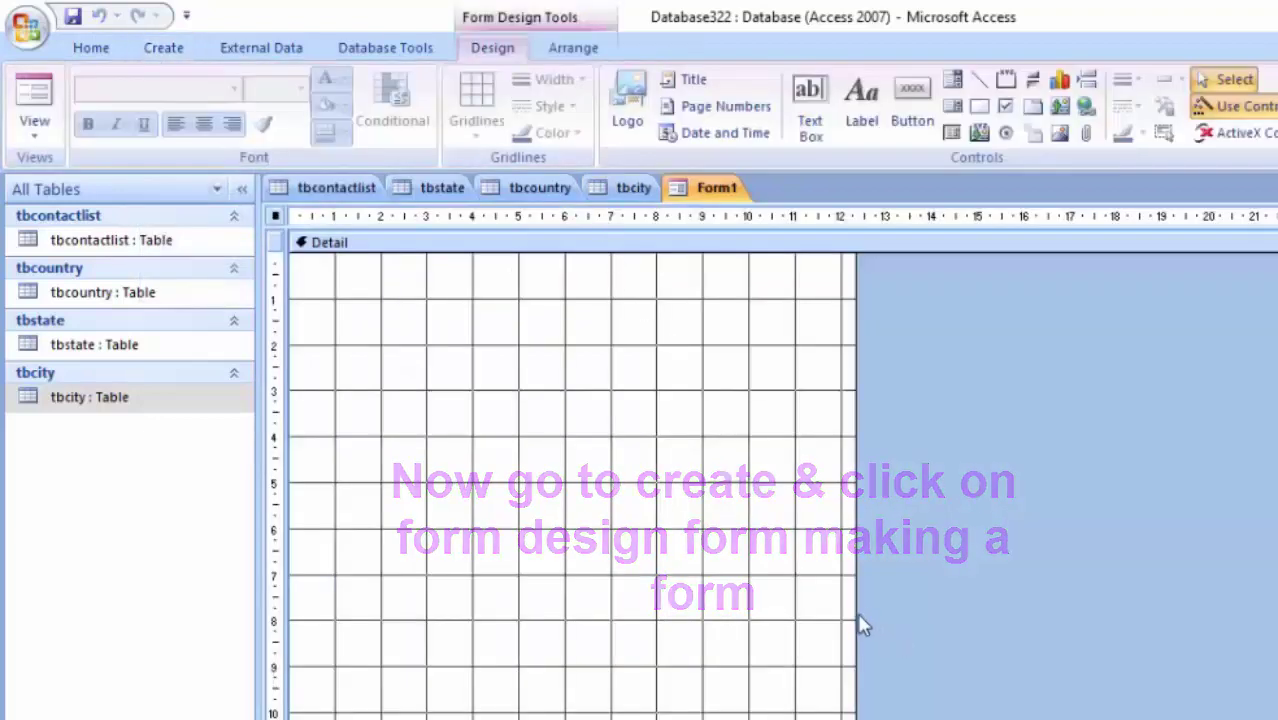
left_click_drag(856, 622, 1158, 715)
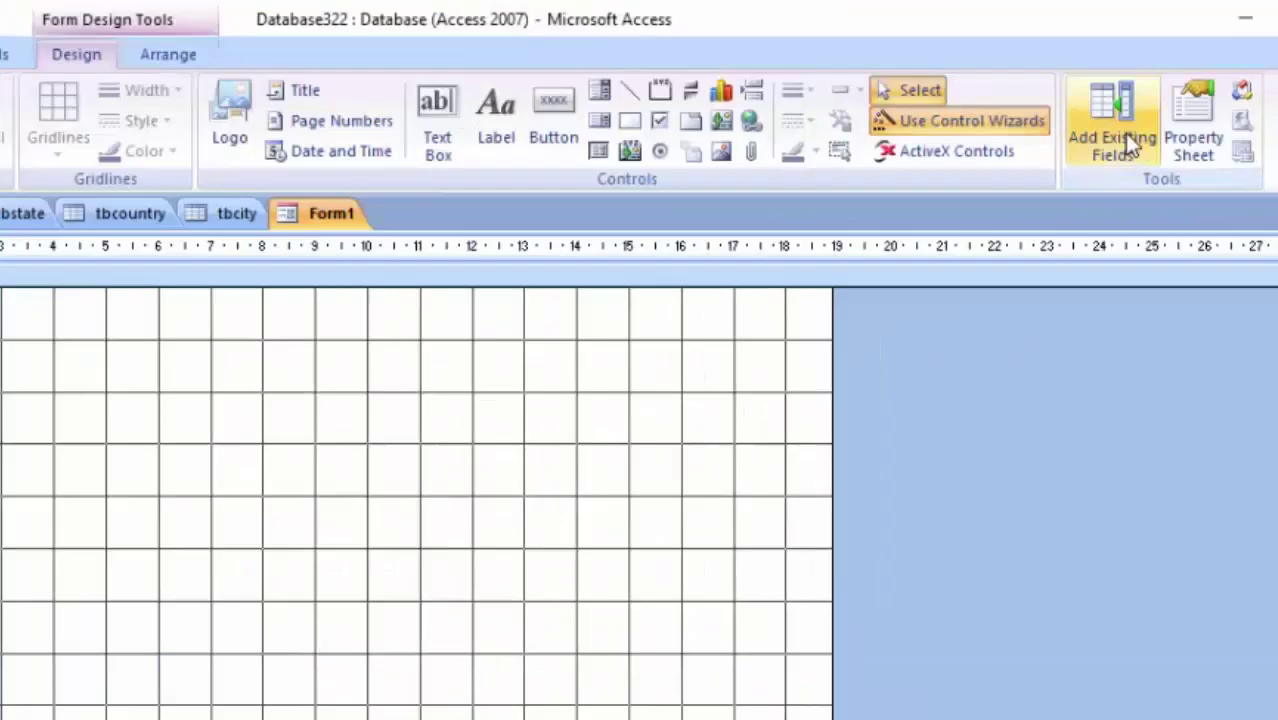
left_click(1124, 140)
left_click(1078, 291)
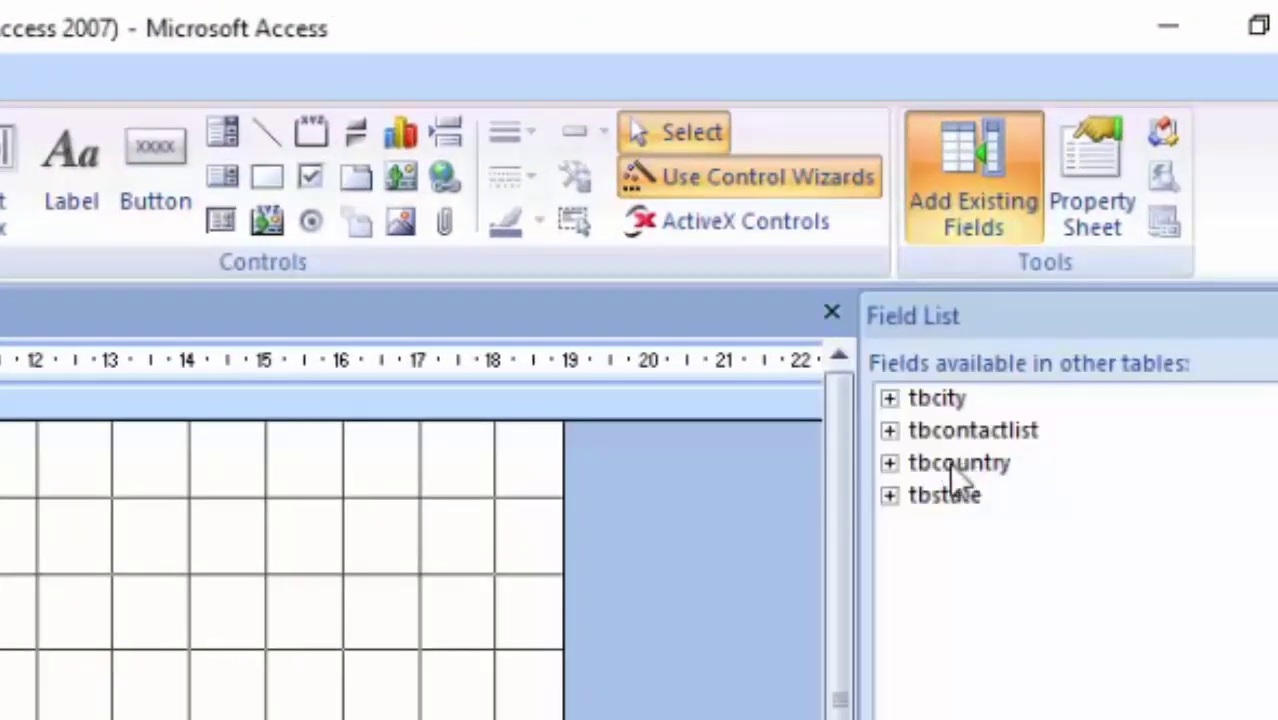
left_click(972, 437)
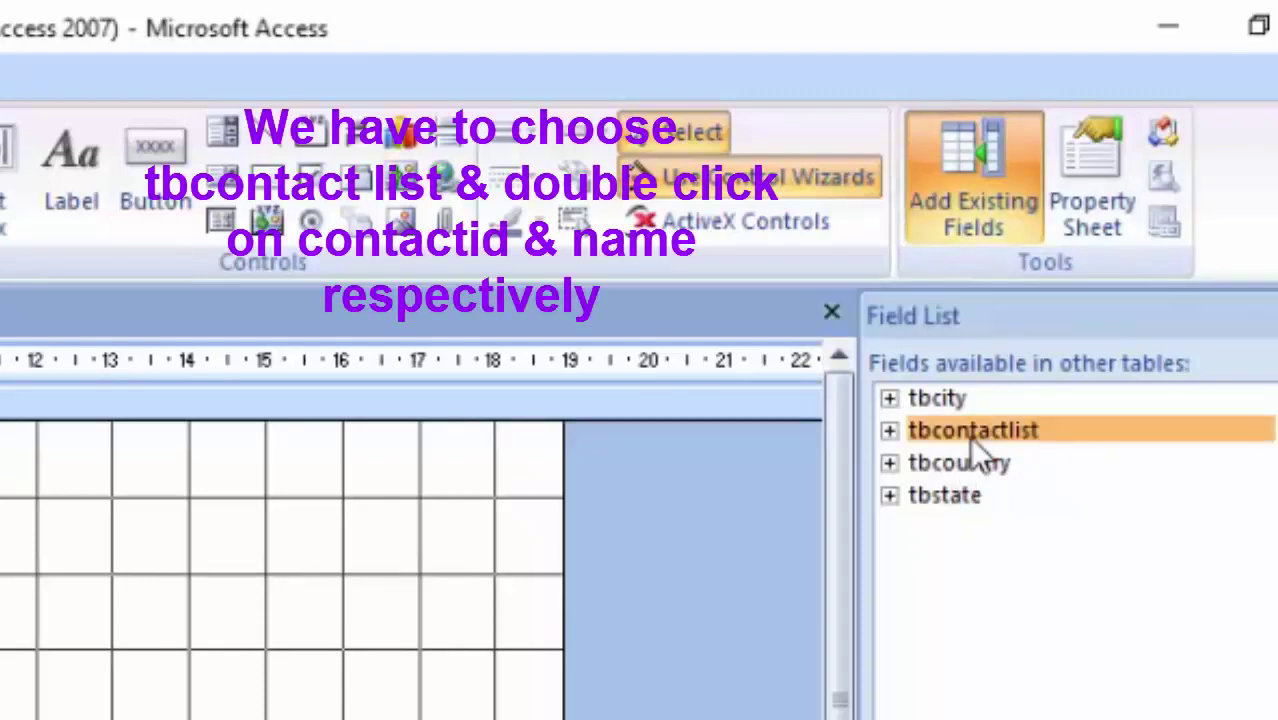
double_click(970, 440)
double_click(973, 466)
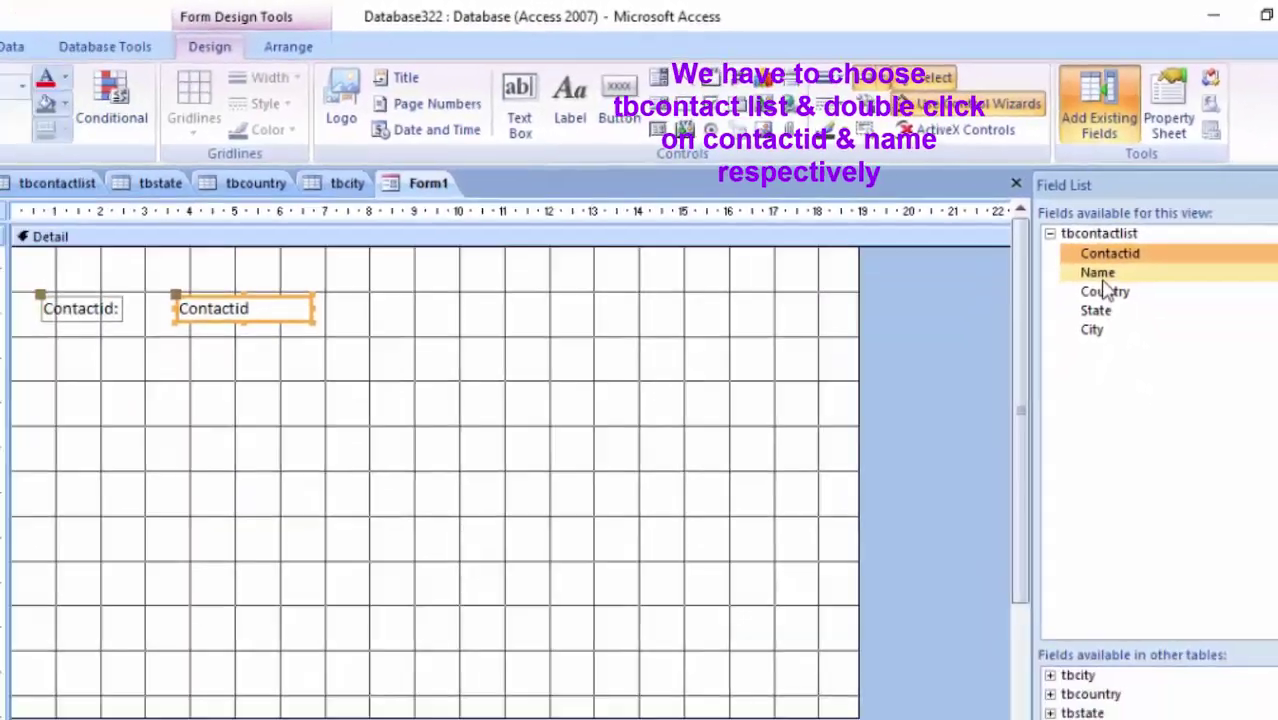
double_click(1104, 280)
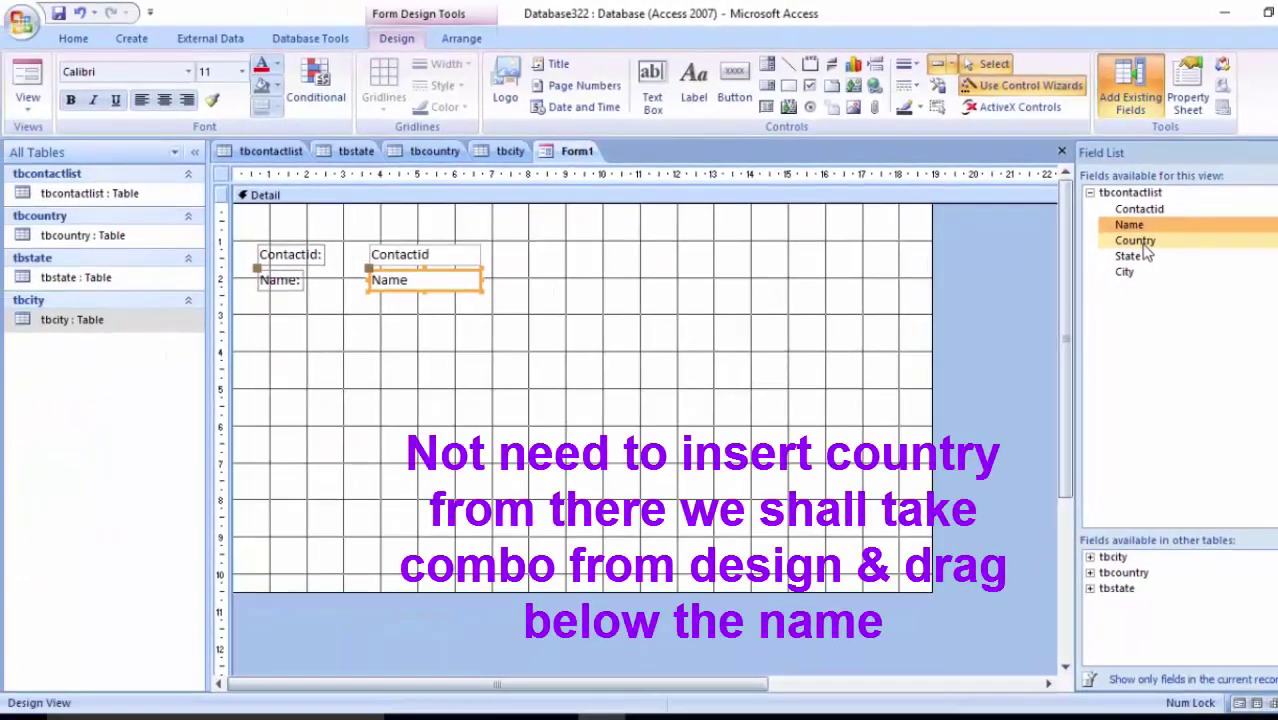
double_click(1140, 242)
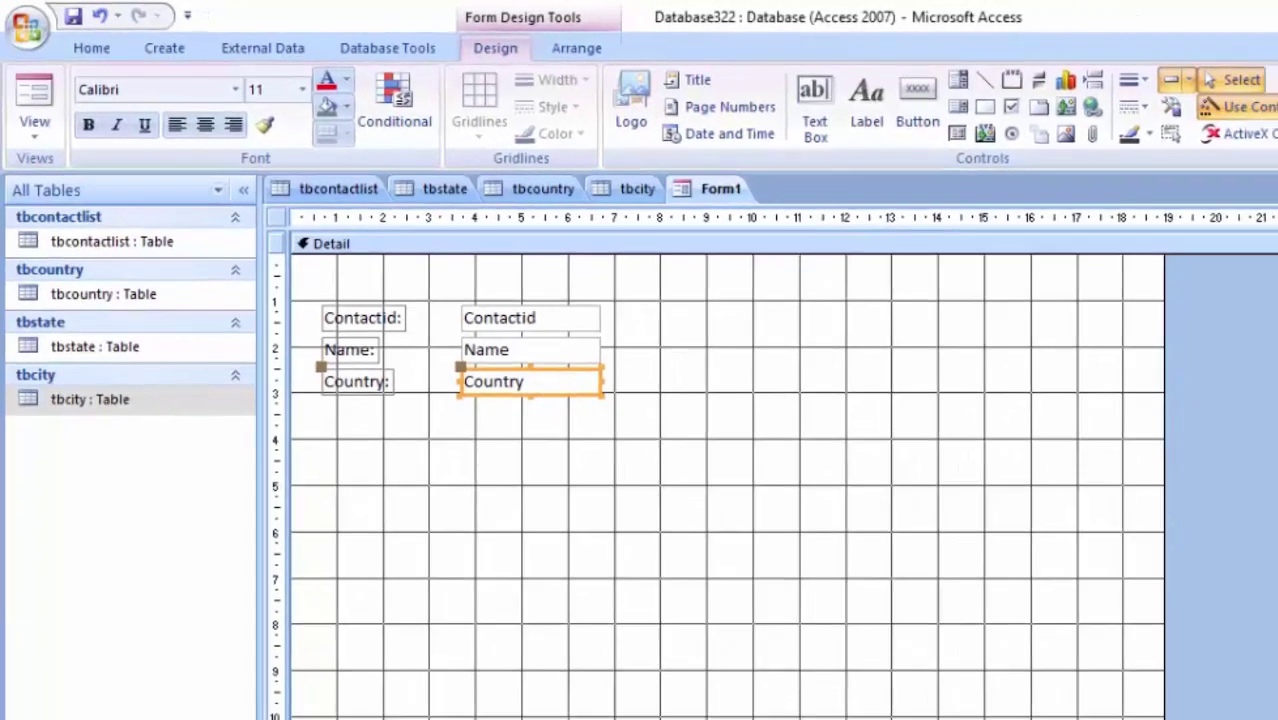
Add the State field to the form, removing an accidentally added City field
left_click(1165, 95)
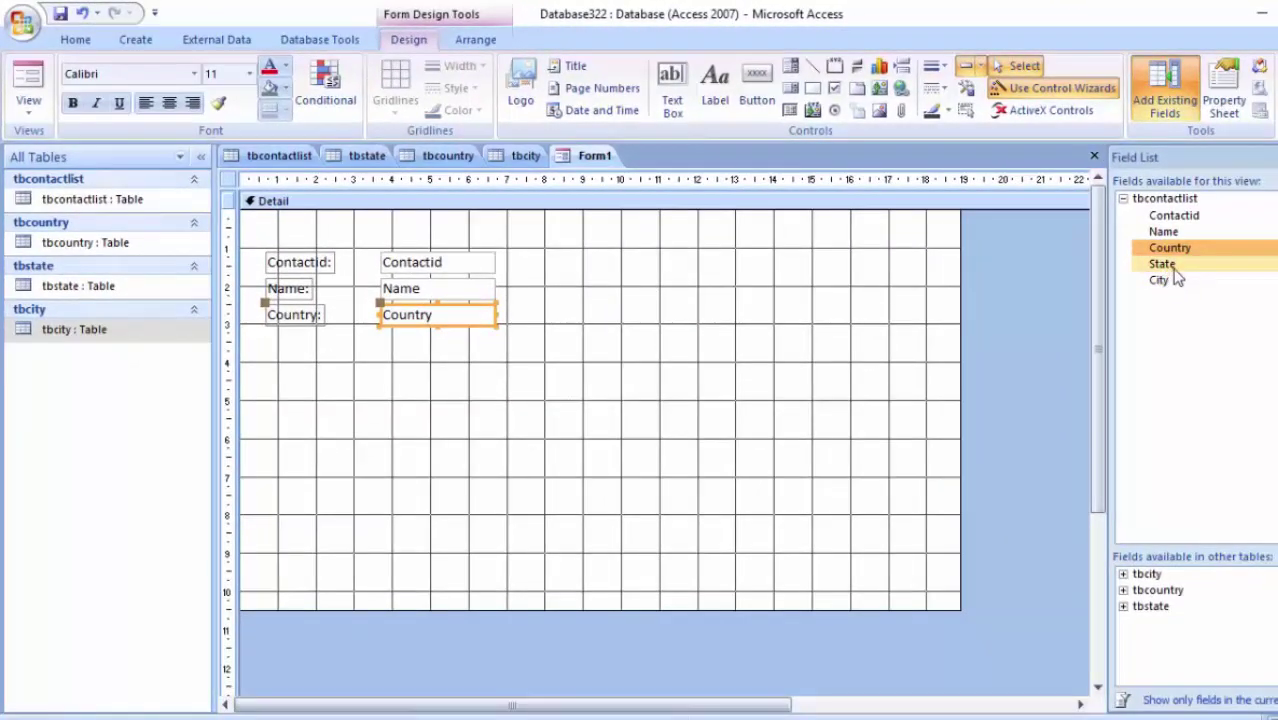
double_click(1172, 265)
double_click(1160, 281)
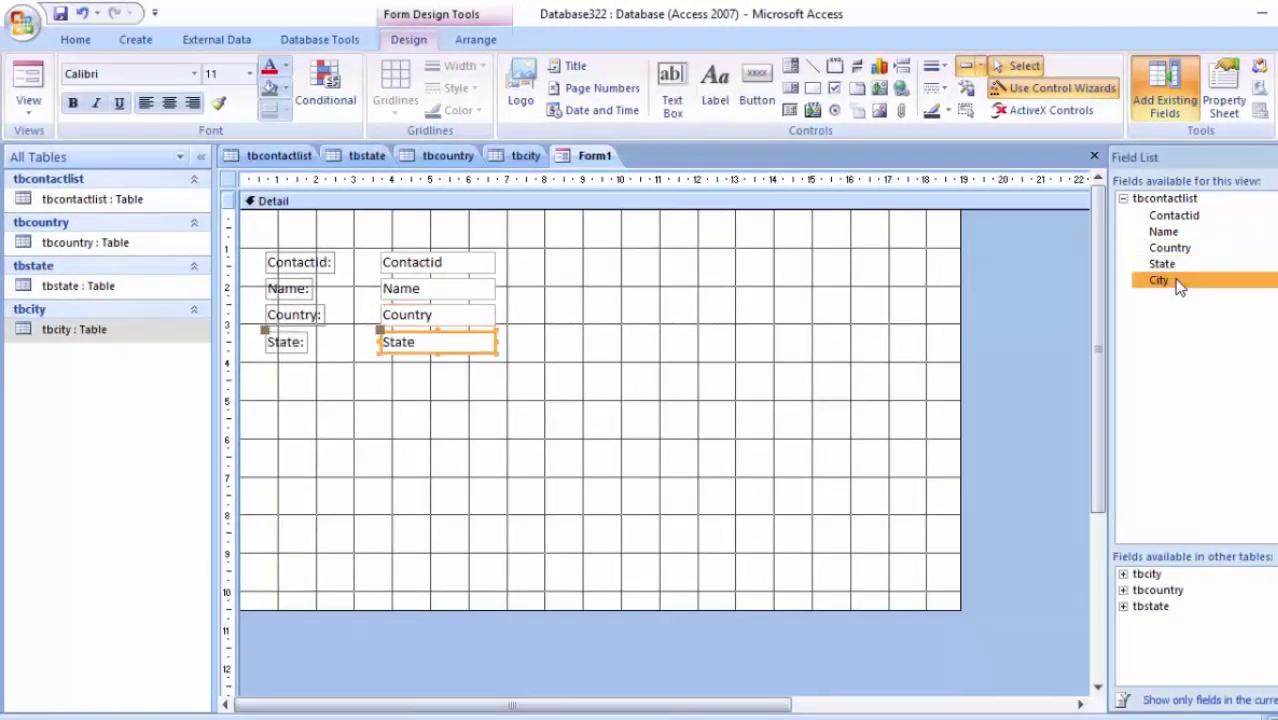
key("Delete")
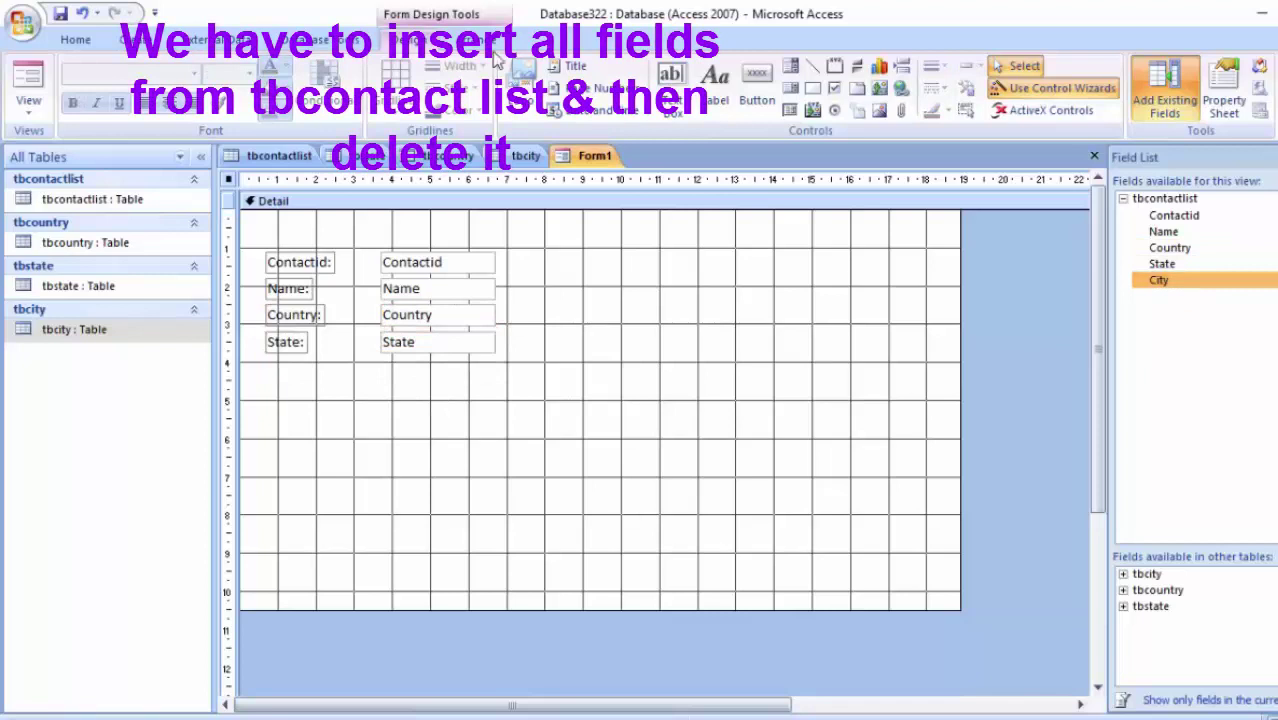
Delete the State and Country controls from the form
left_click(468, 352)
key("Delete")
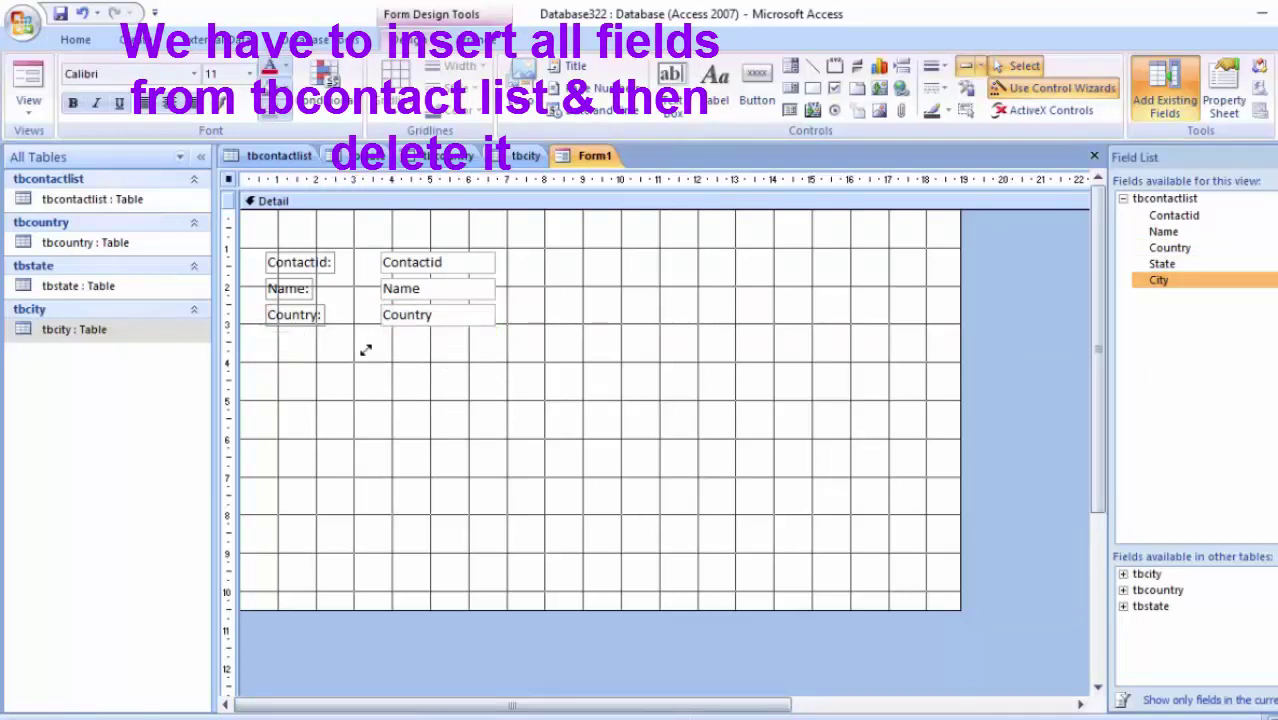
left_click(442, 320)
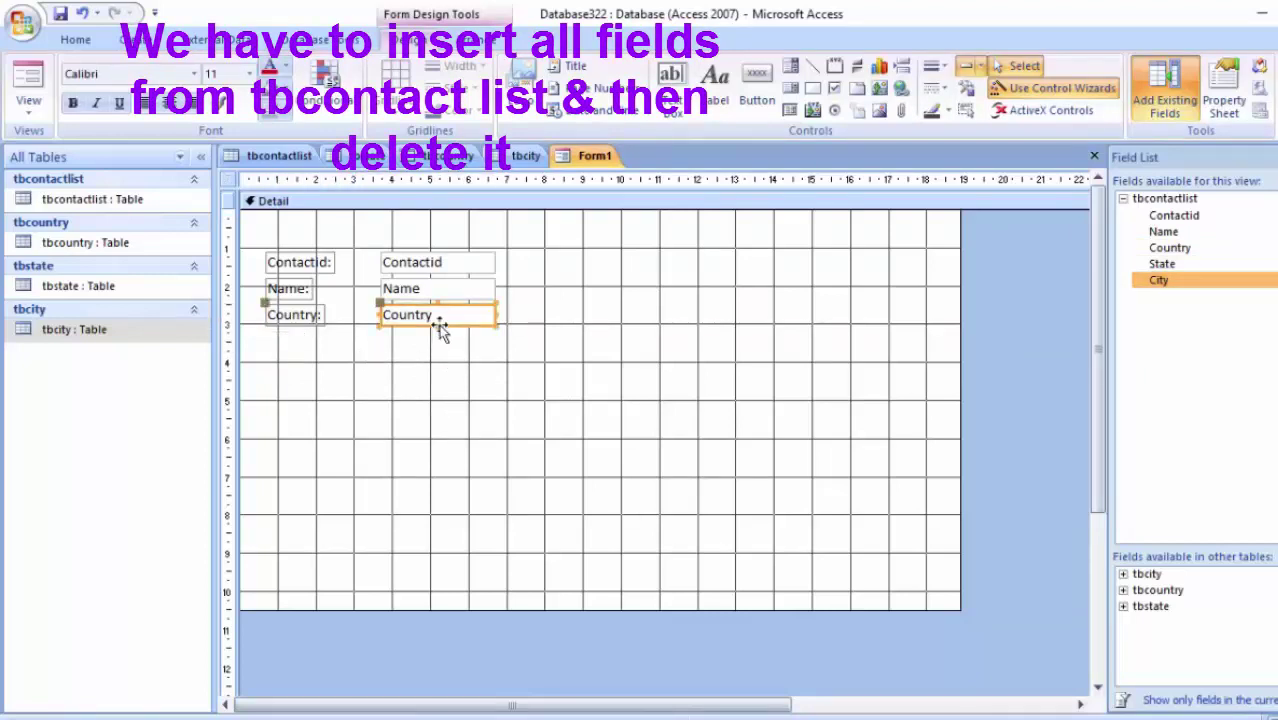
key("Delete")
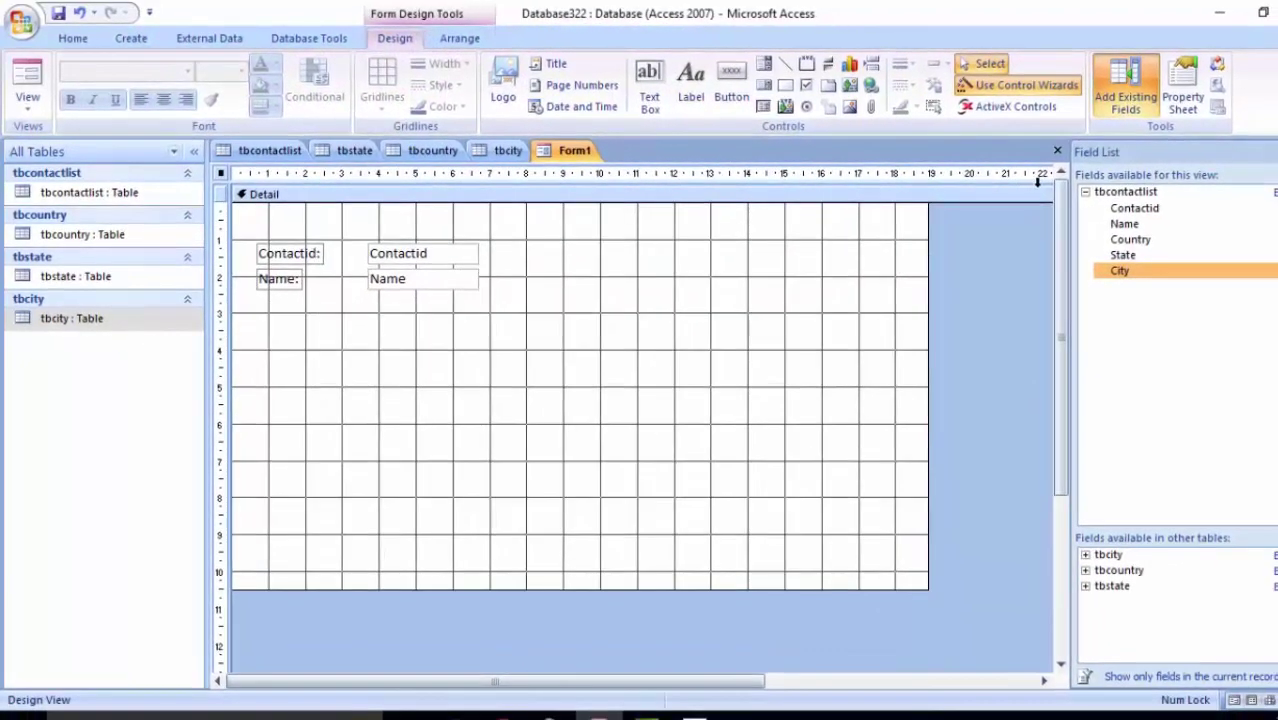
Draw a combo box below Name that looks up its values from the tbcountry table
left_click(765, 65)
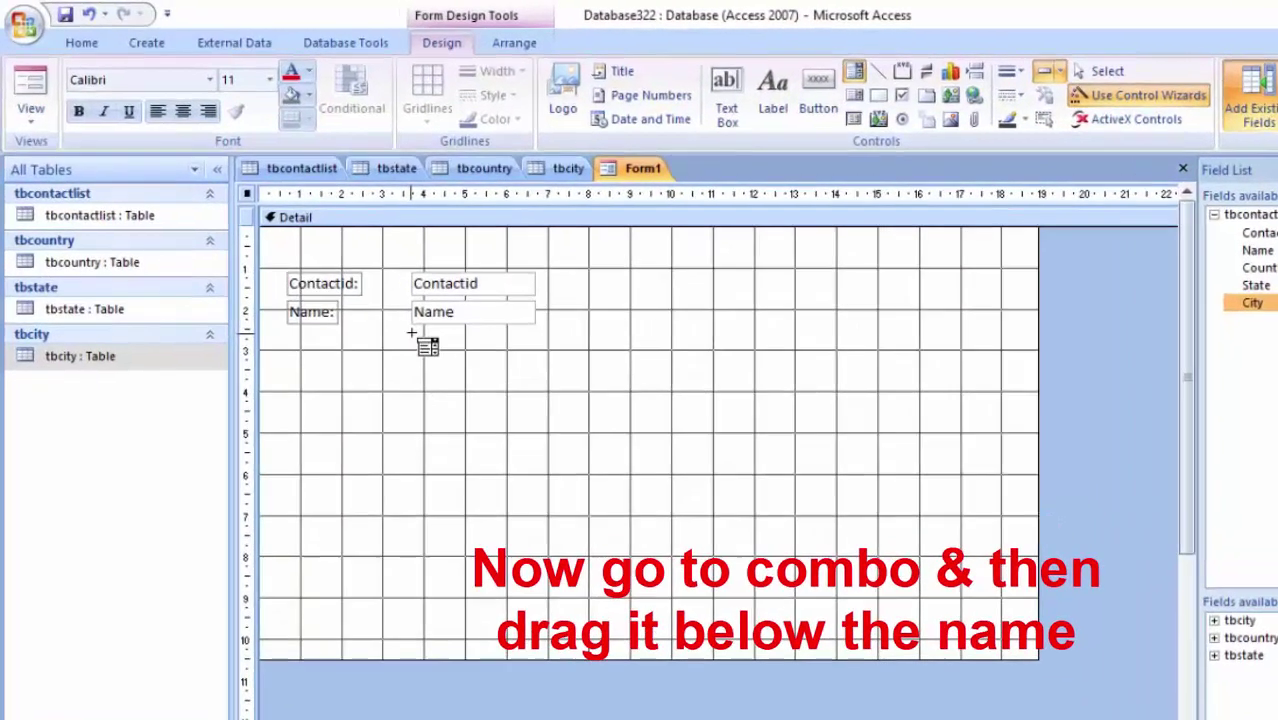
left_click_drag(368, 298, 467, 325)
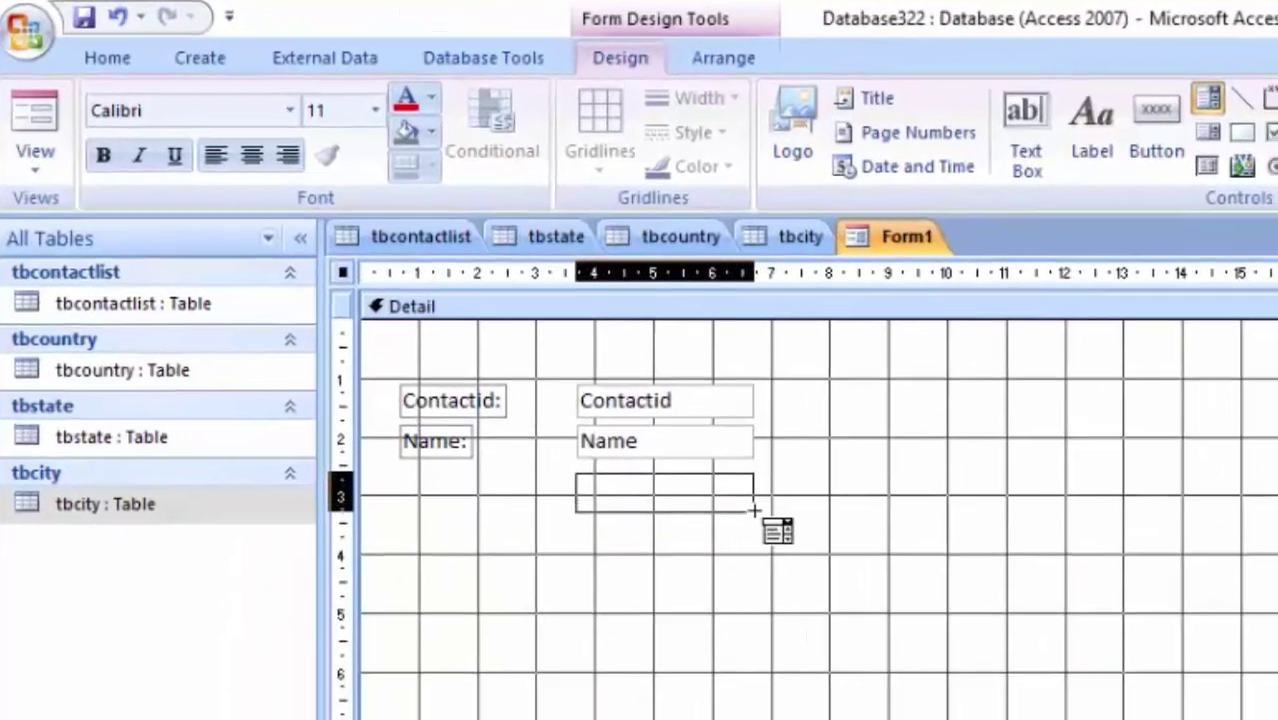
left_click_drag(745, 516, 746, 516)
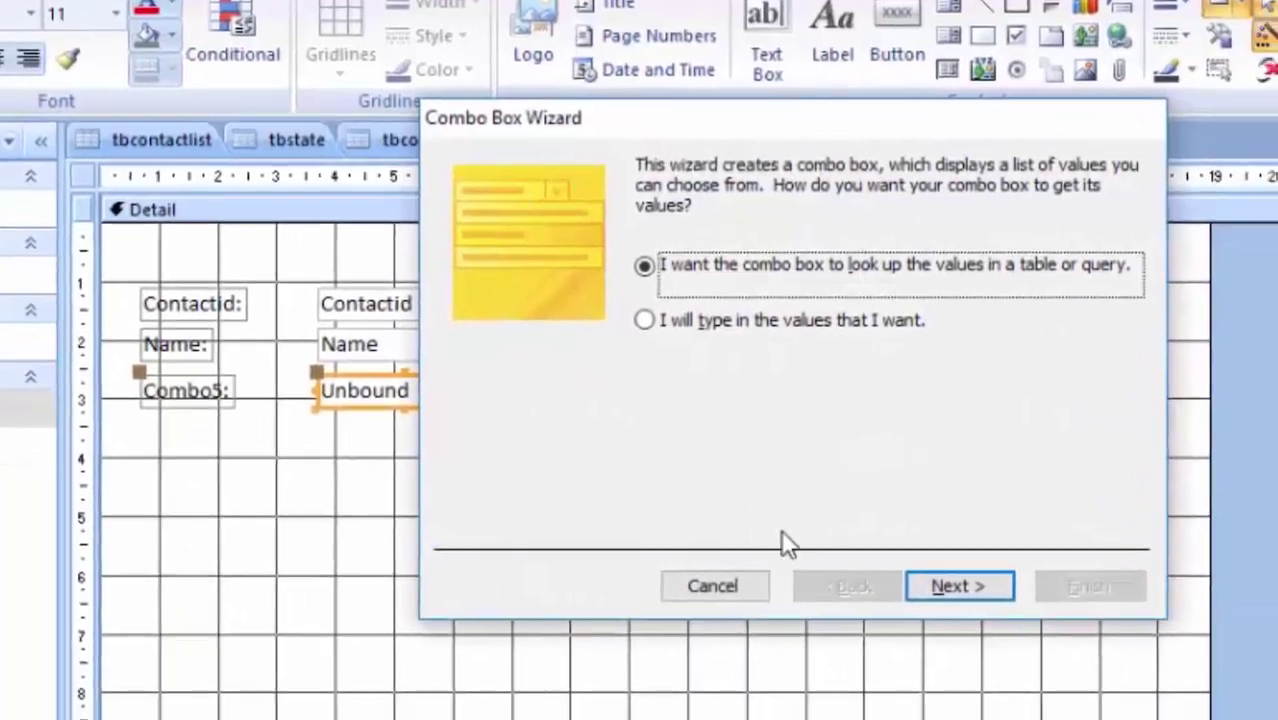
left_click(965, 596)
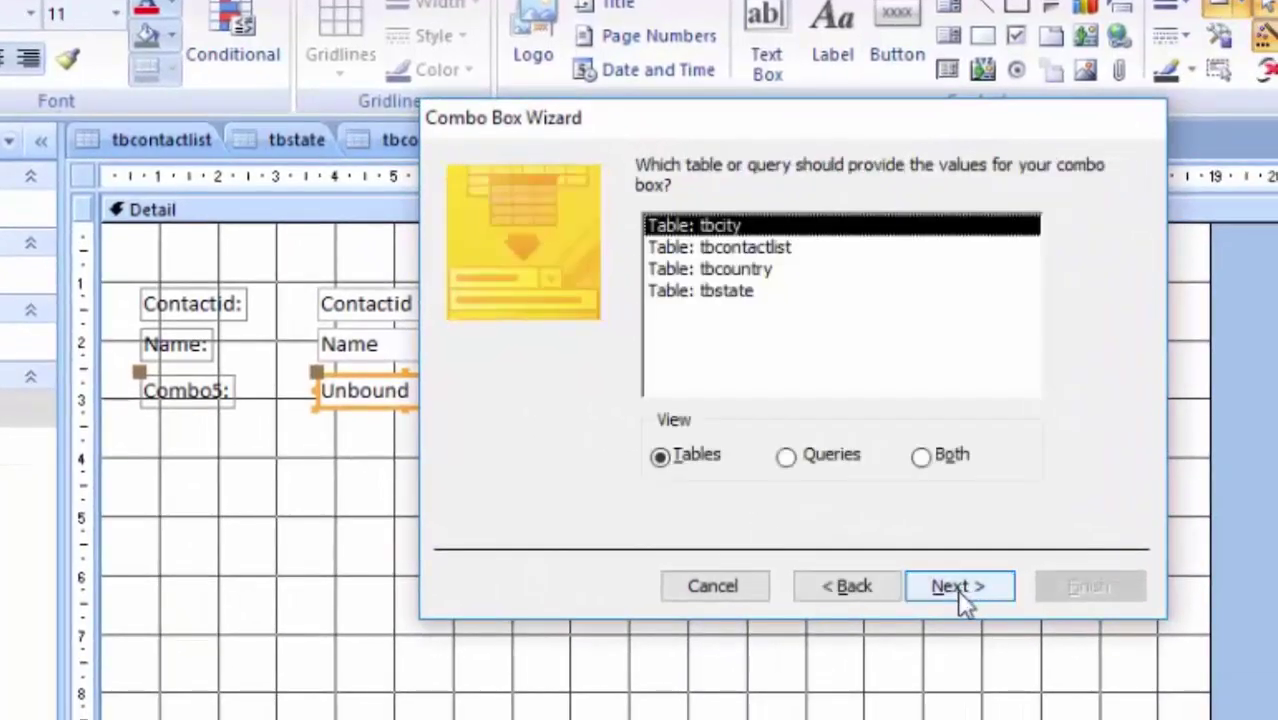
left_click(756, 275)
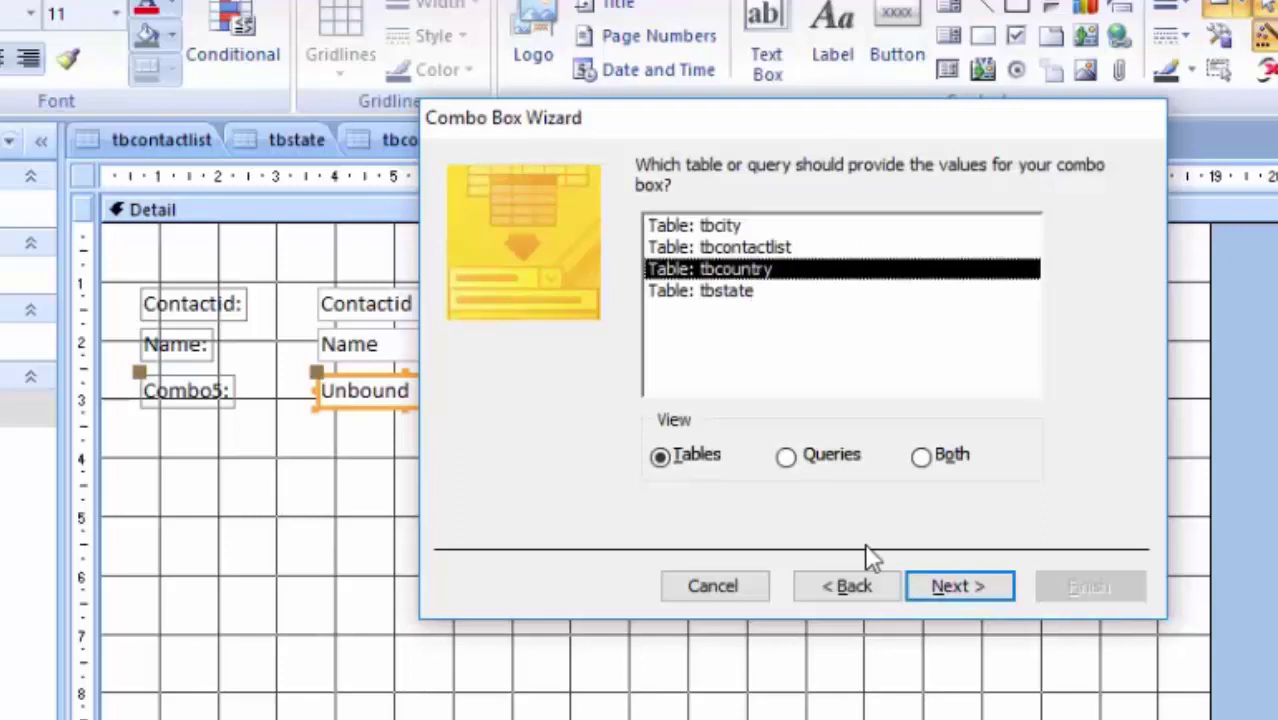
left_click(962, 590)
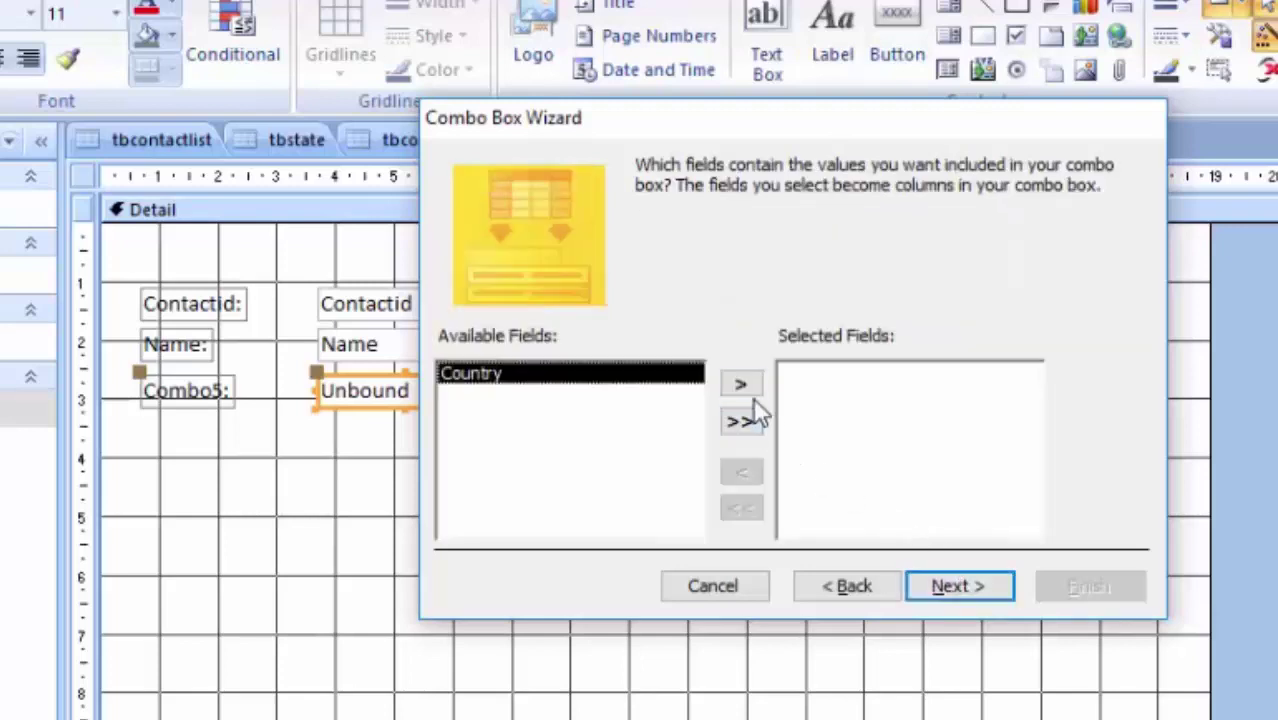
List tbcountry's Country field, store the choice in the Country field, and label it country
left_click(750, 392)
left_click(948, 592)
left_click(966, 591)
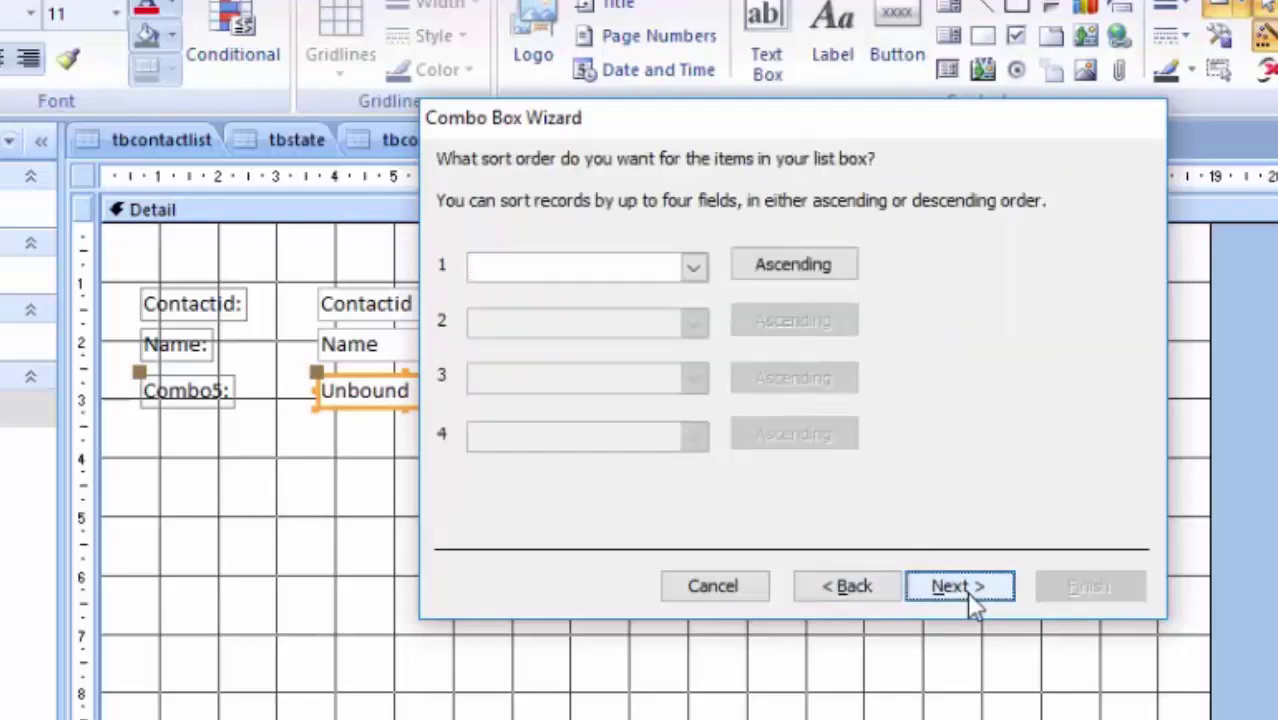
left_click(950, 591)
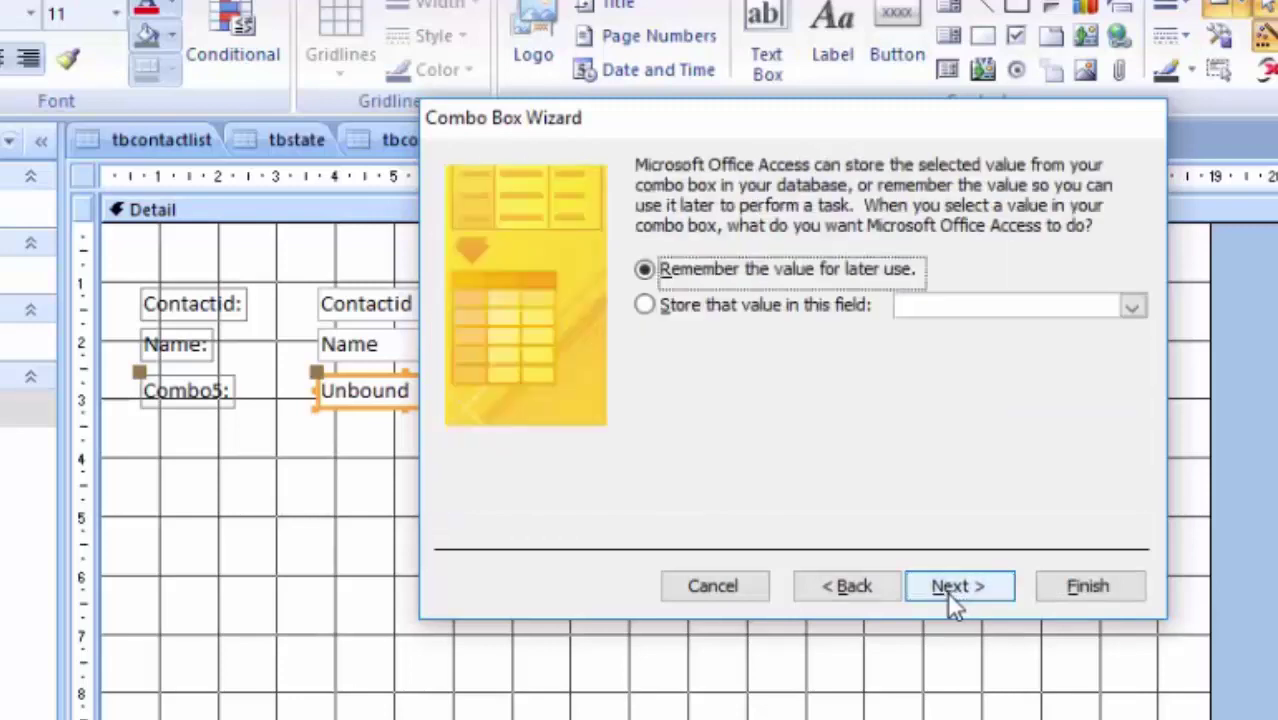
left_click(687, 308)
left_click(1131, 306)
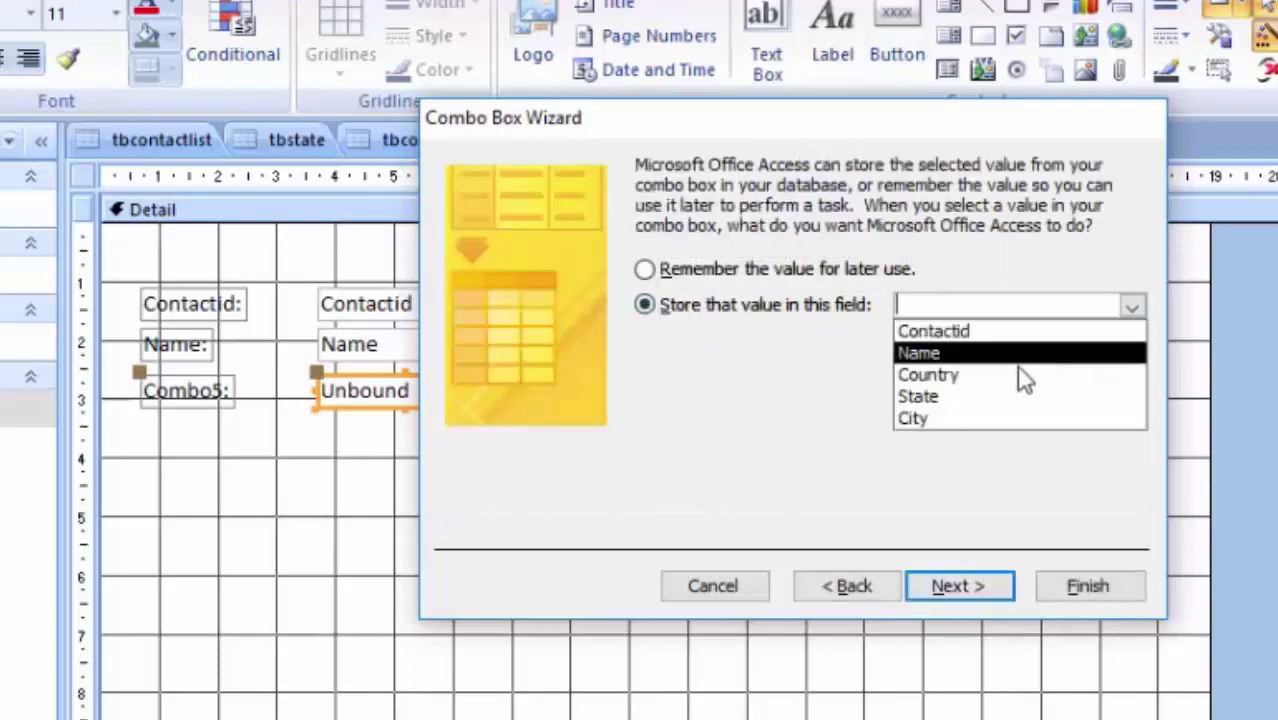
left_click(940, 375)
left_click(980, 592)
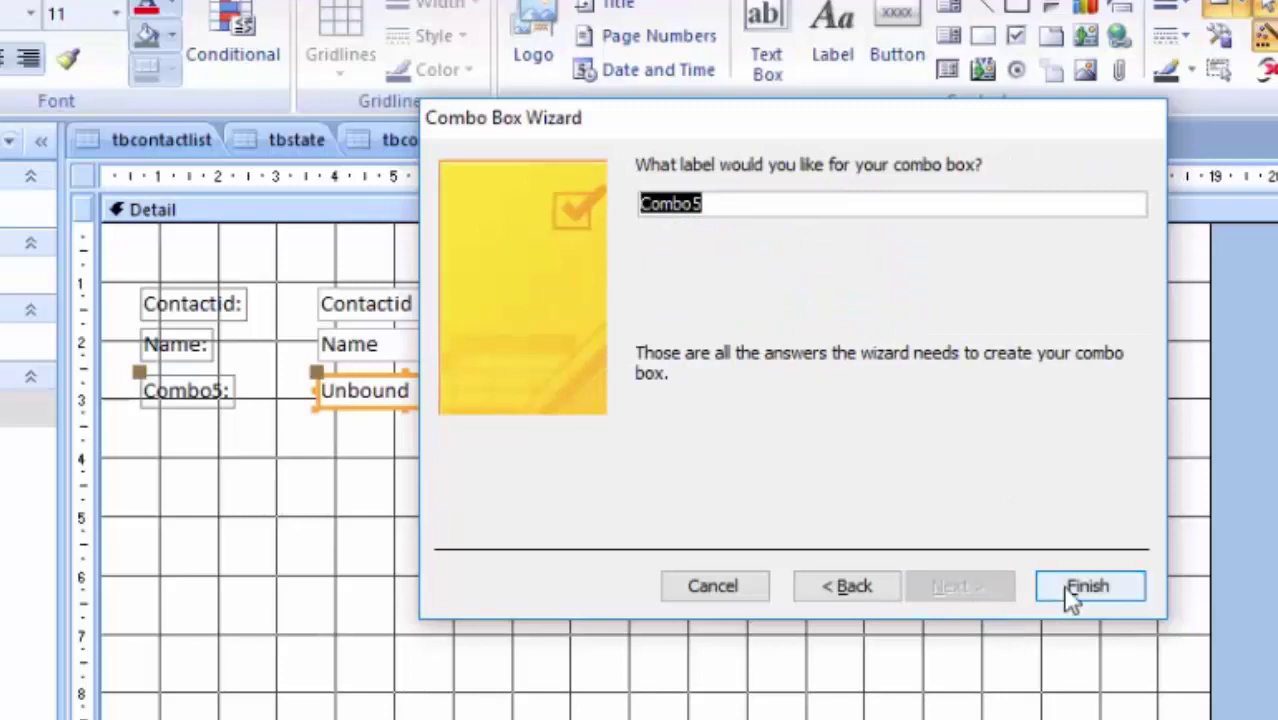
key("BackSpace")
type("country")
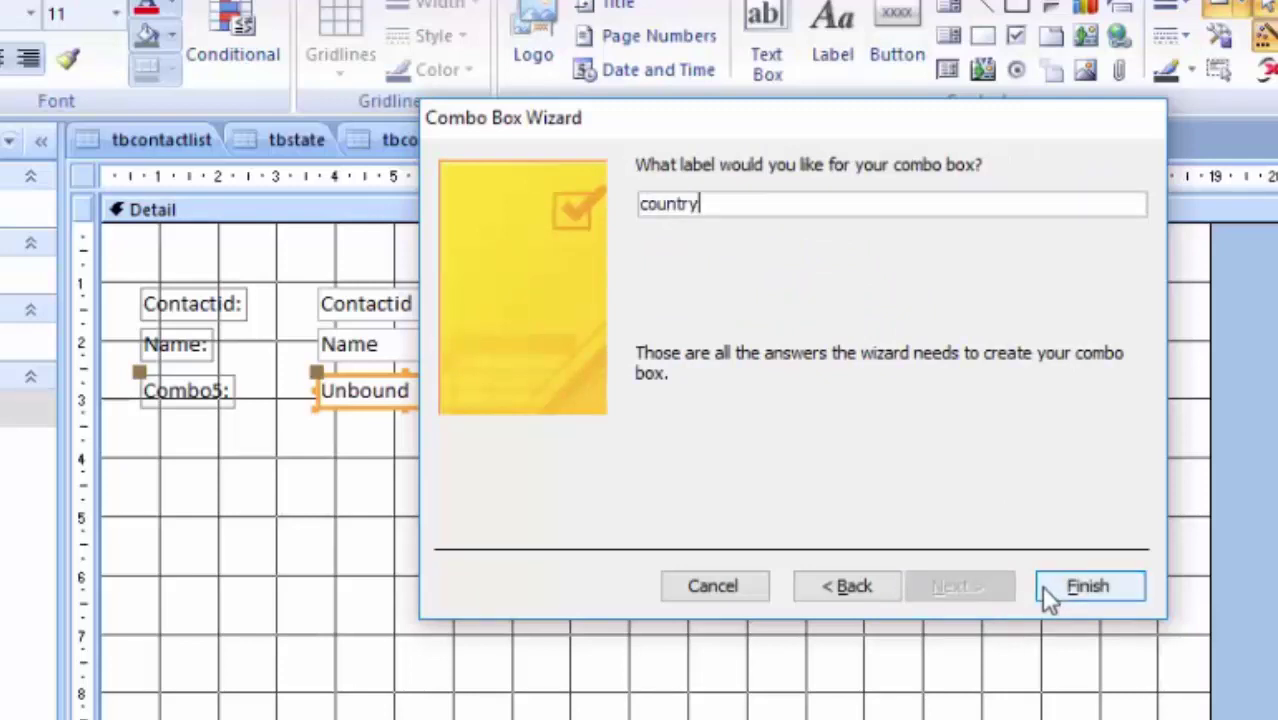
left_click(1041, 585)
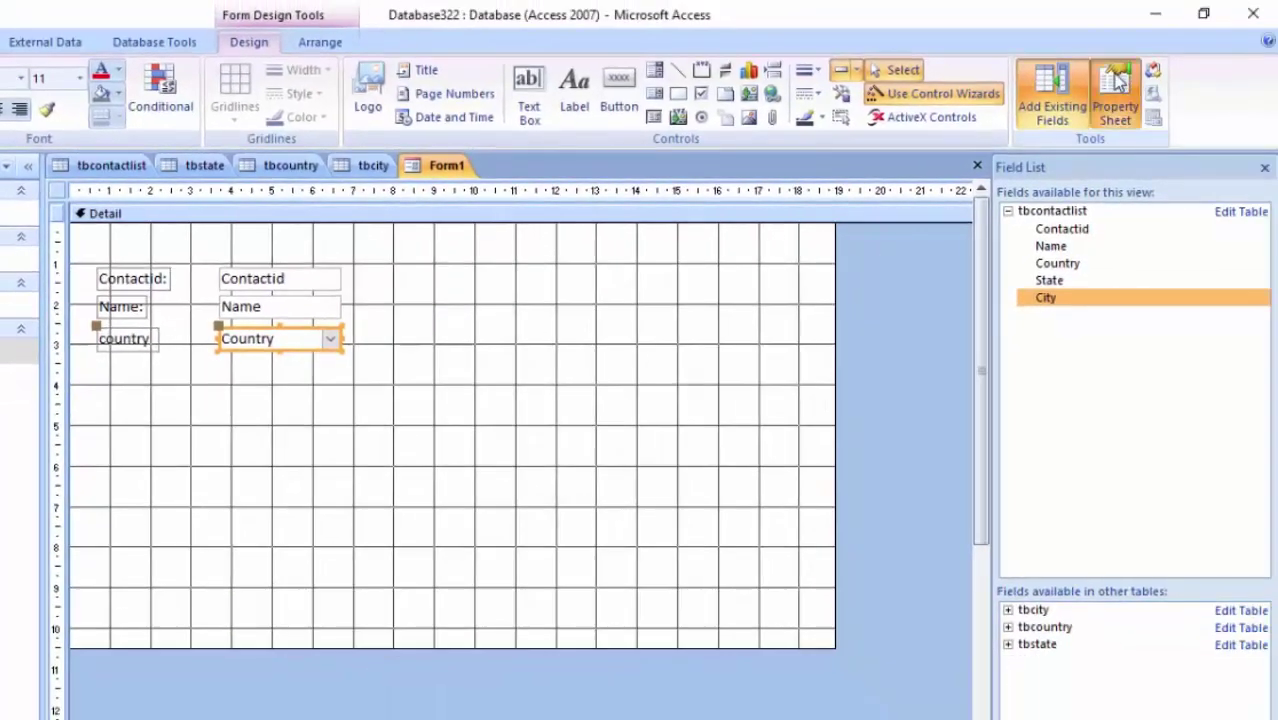
In the Property Sheet, rename the combo box from Combo5 to cbocountry
left_click(1115, 100)
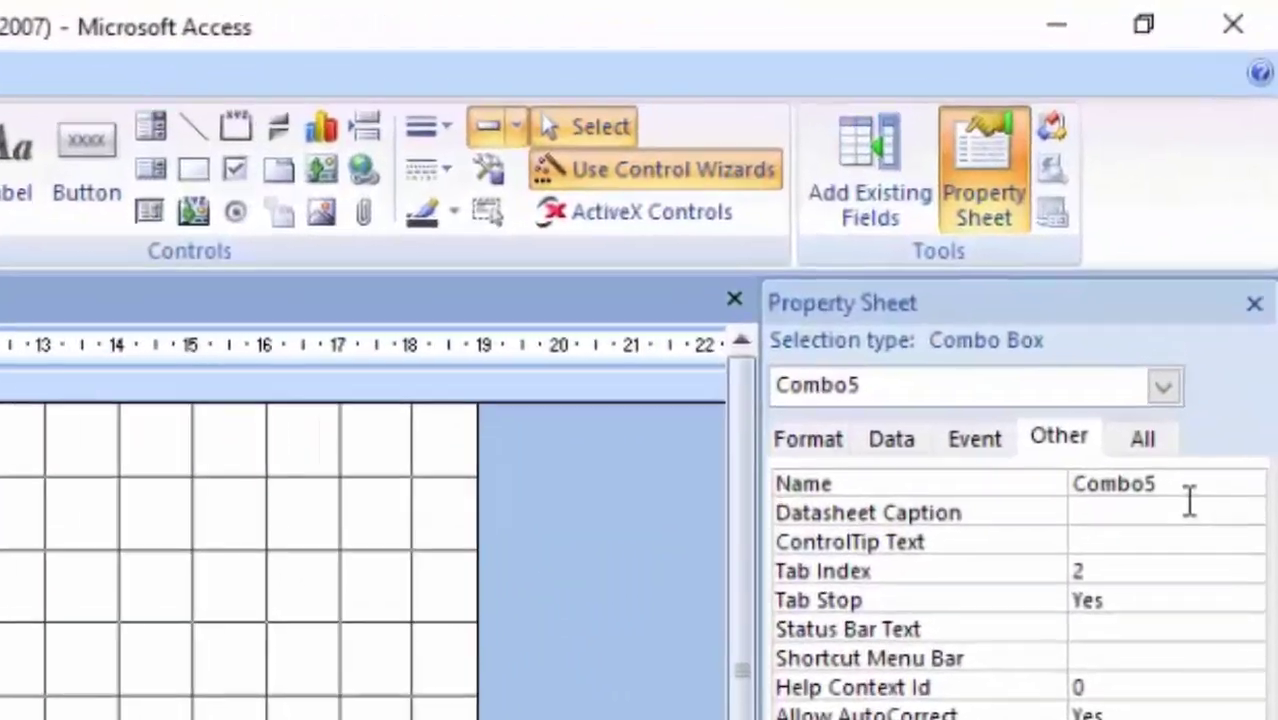
left_click(1225, 269)
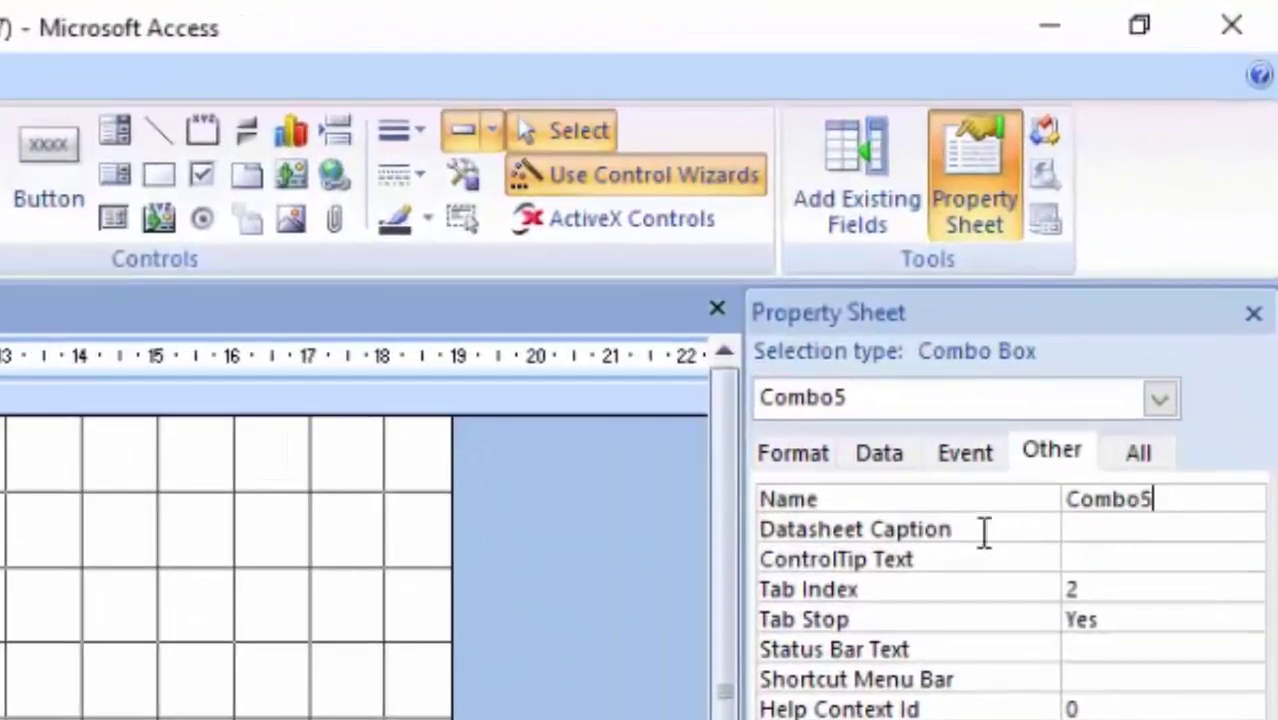
left_click(909, 486)
key("BackSpace")
type("c")
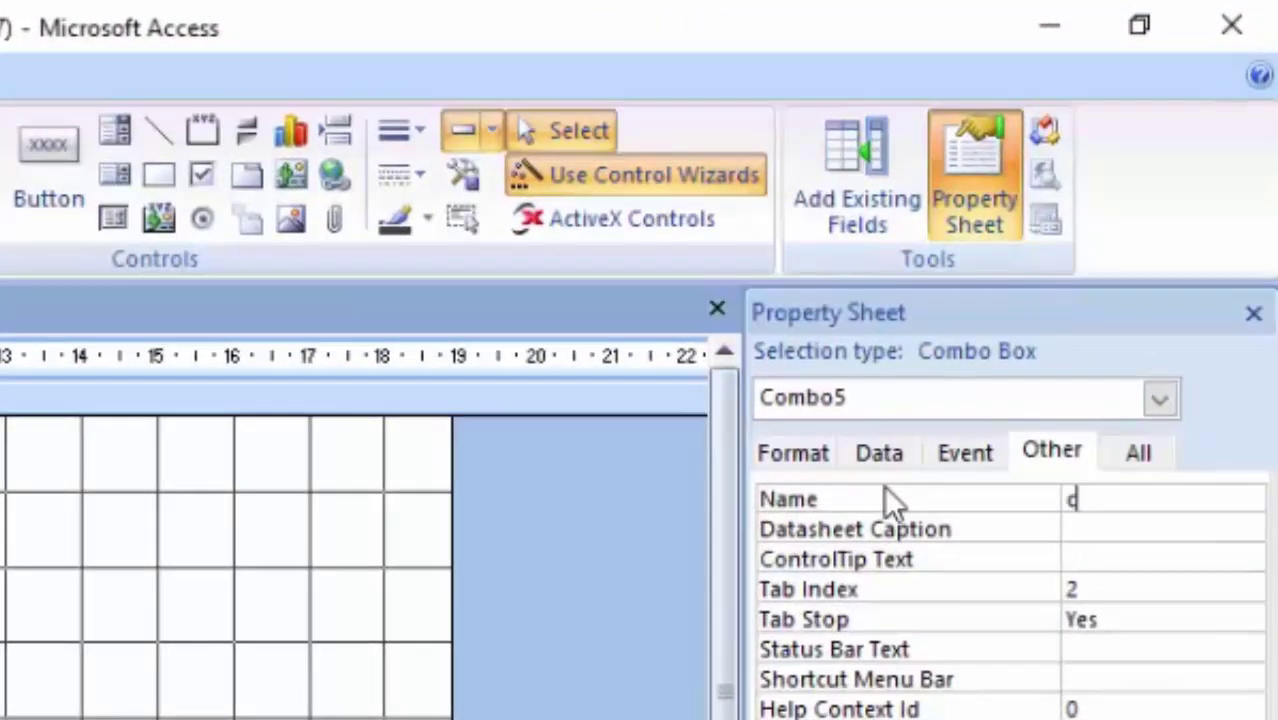
type("bocou")
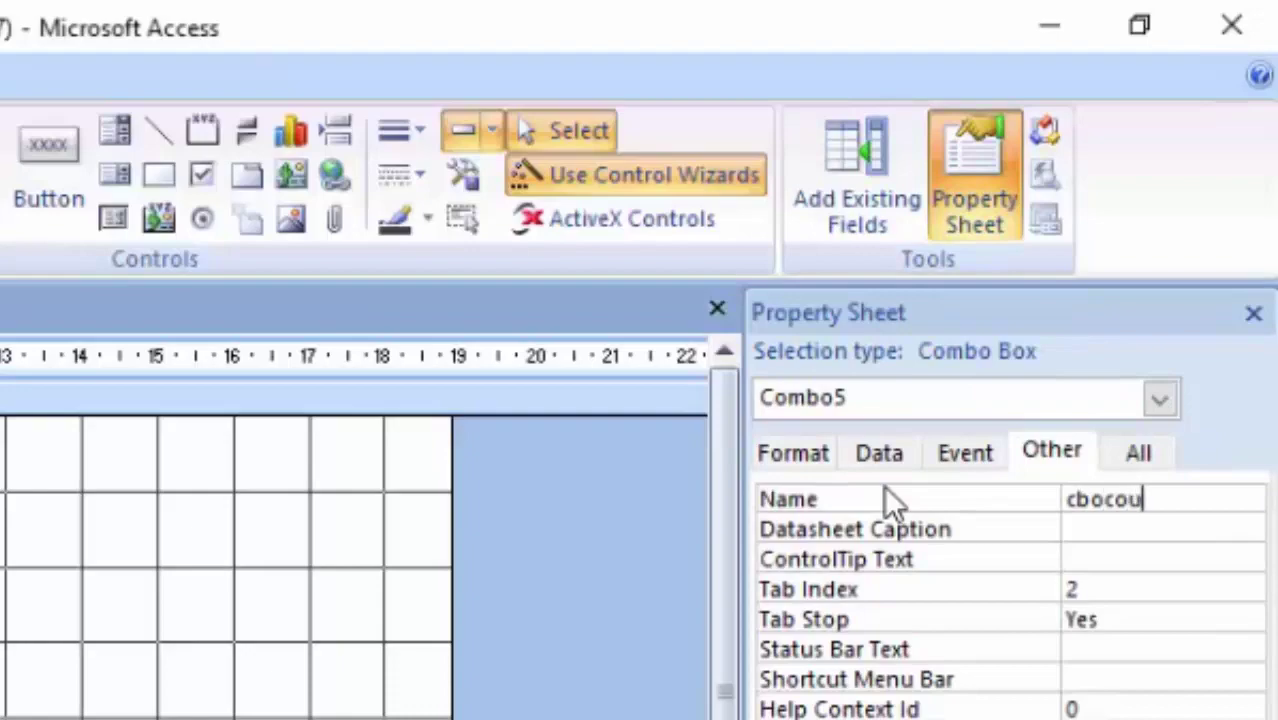
type("ntry")
key("Return")
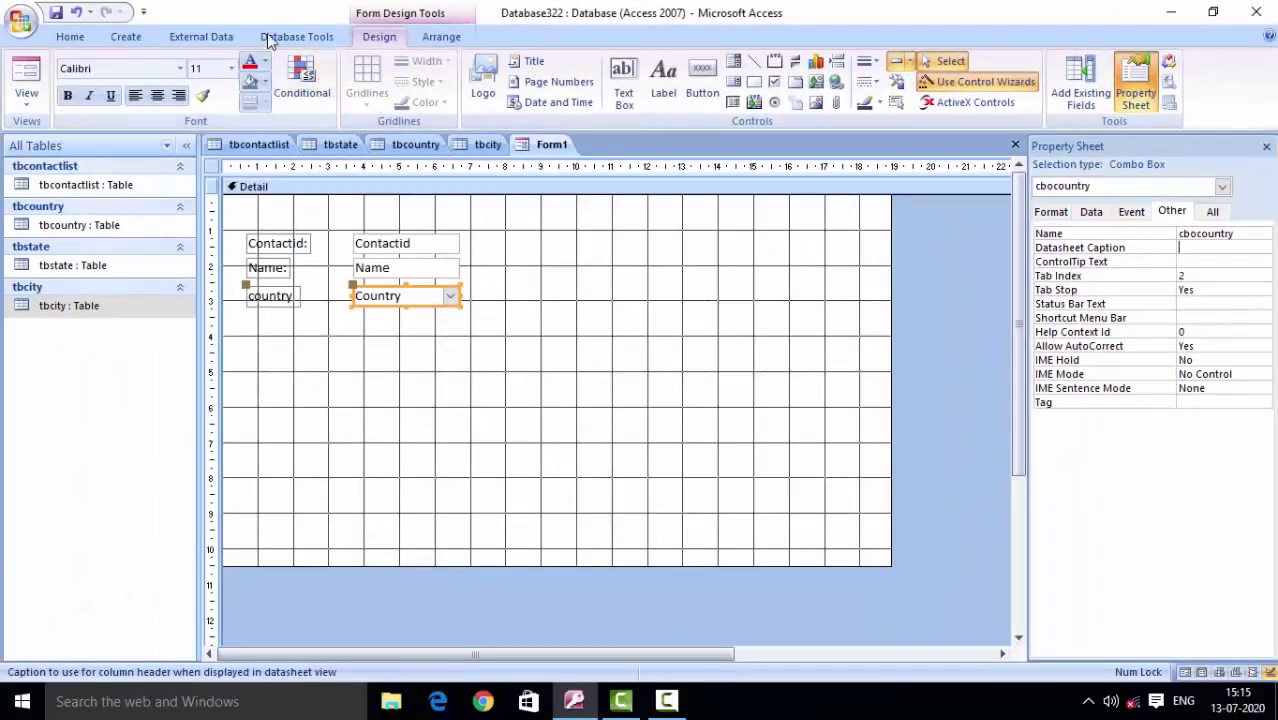
Save the form as frmcontactlist
left_click(56, 12)
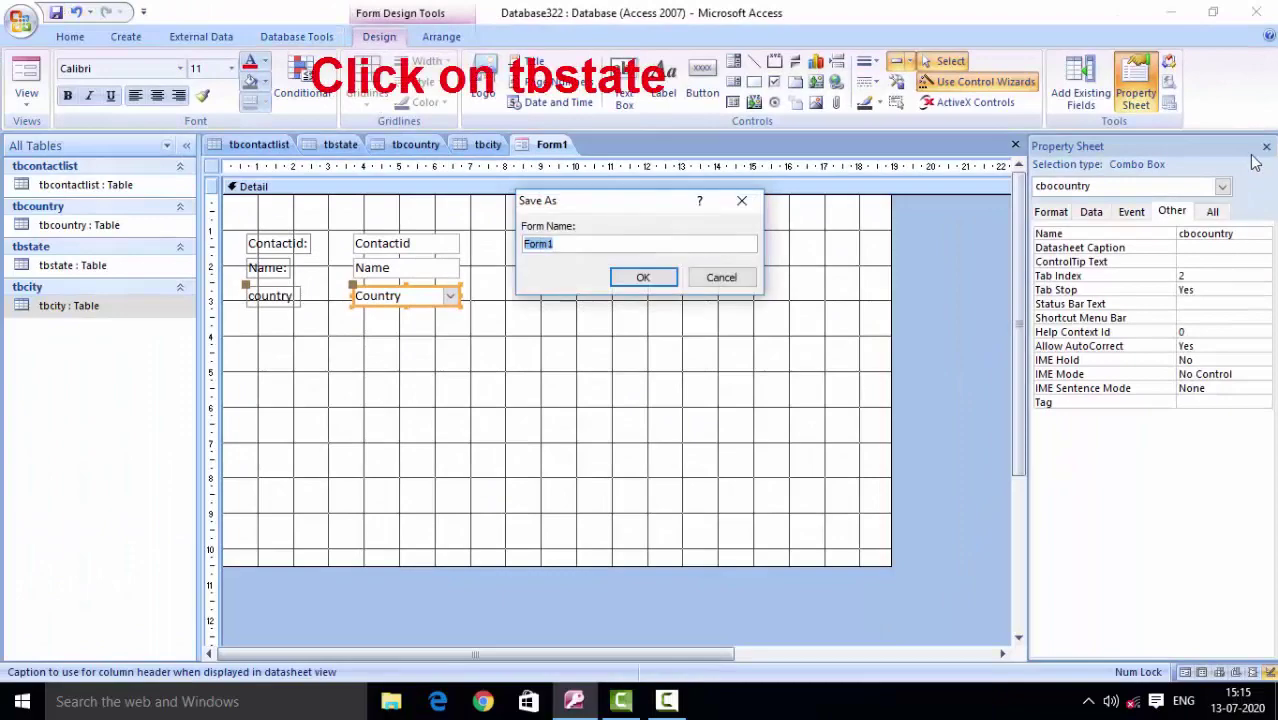
type("fr")
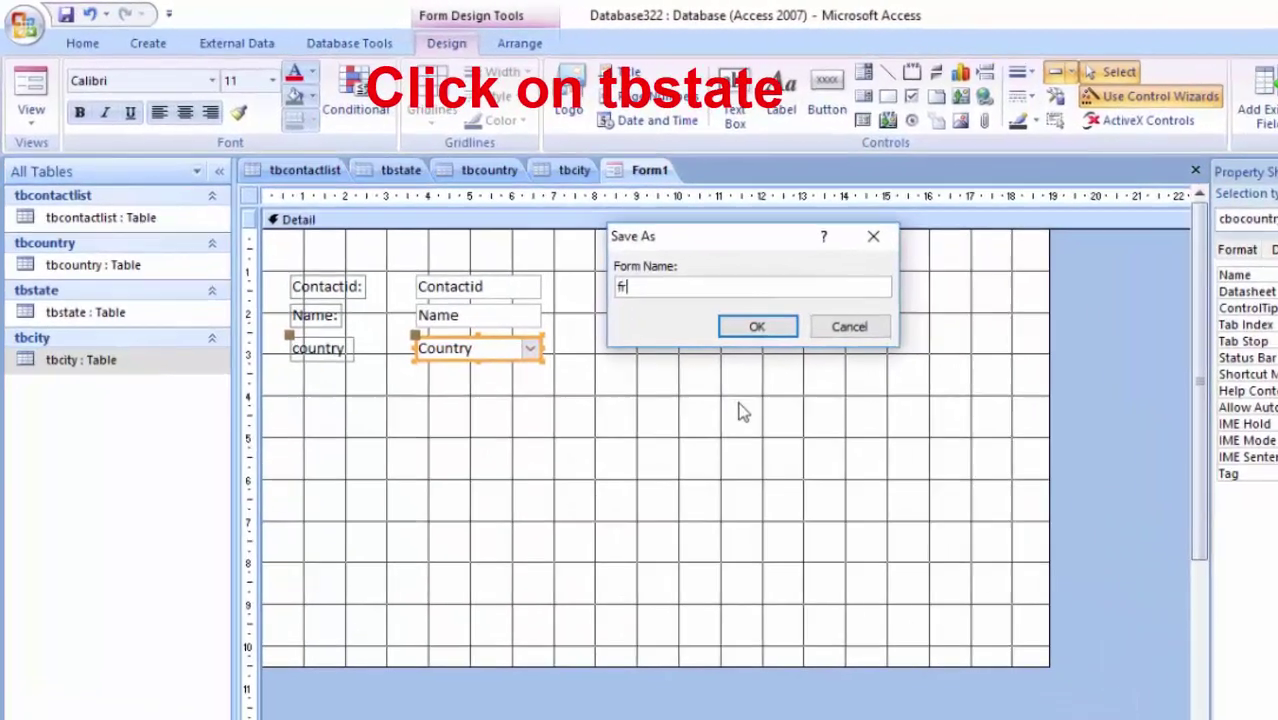
type("mcon")
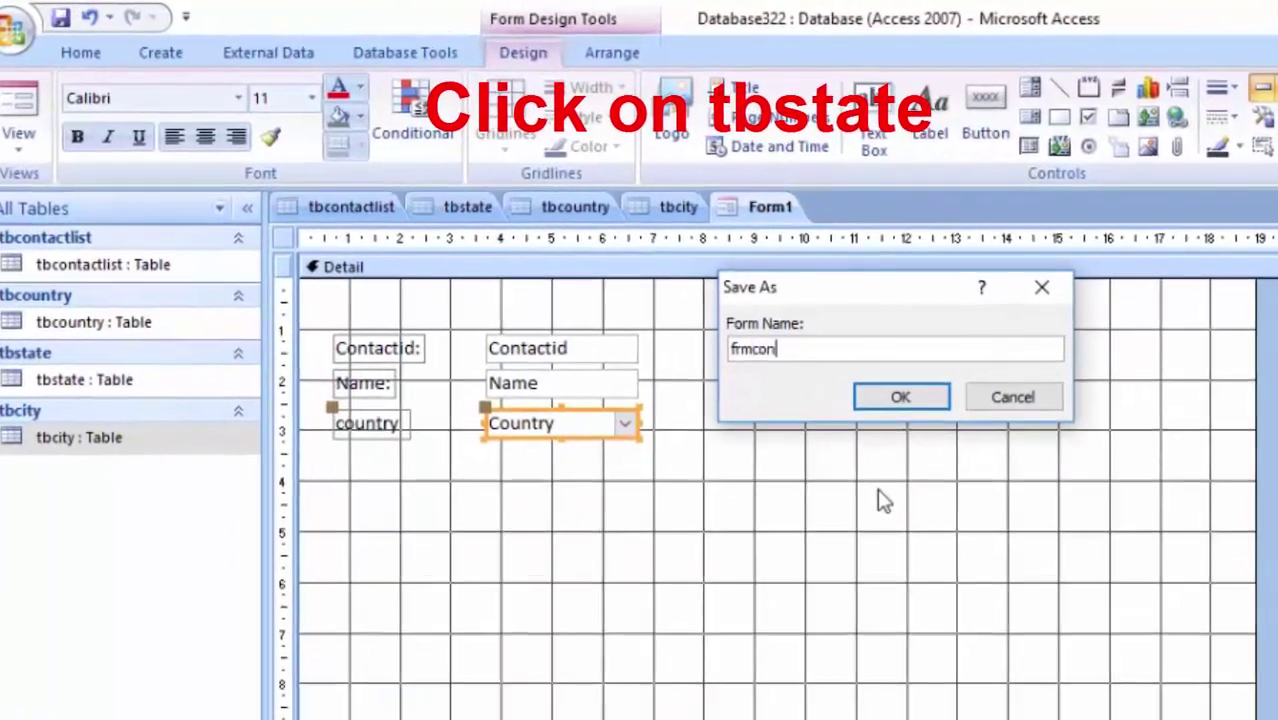
type("tactl")
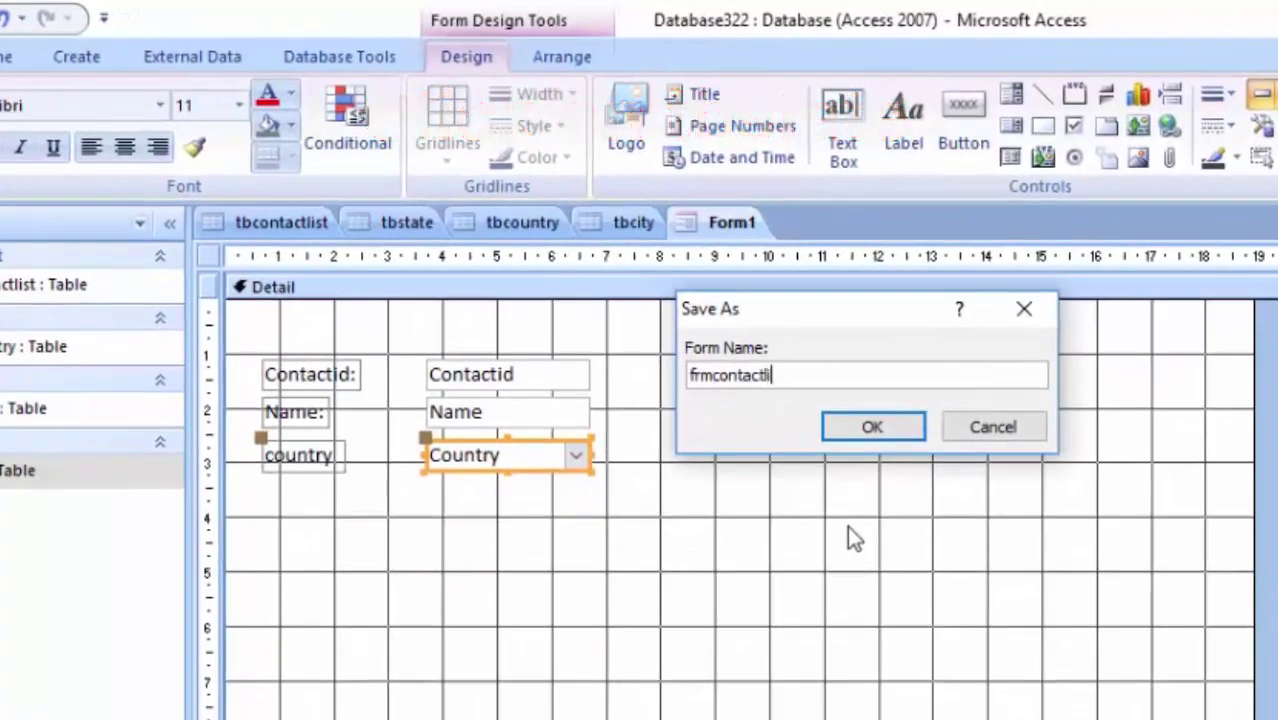
type("ist")
key("Return")
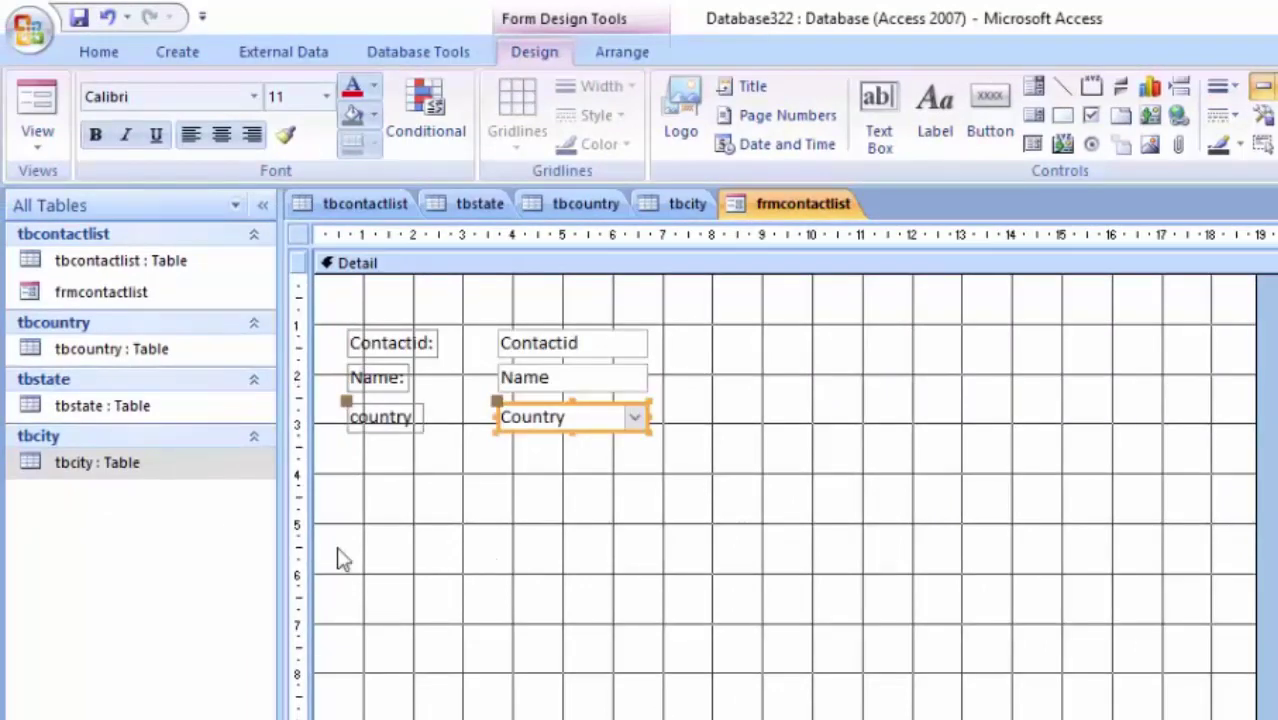
left_click(166, 416)
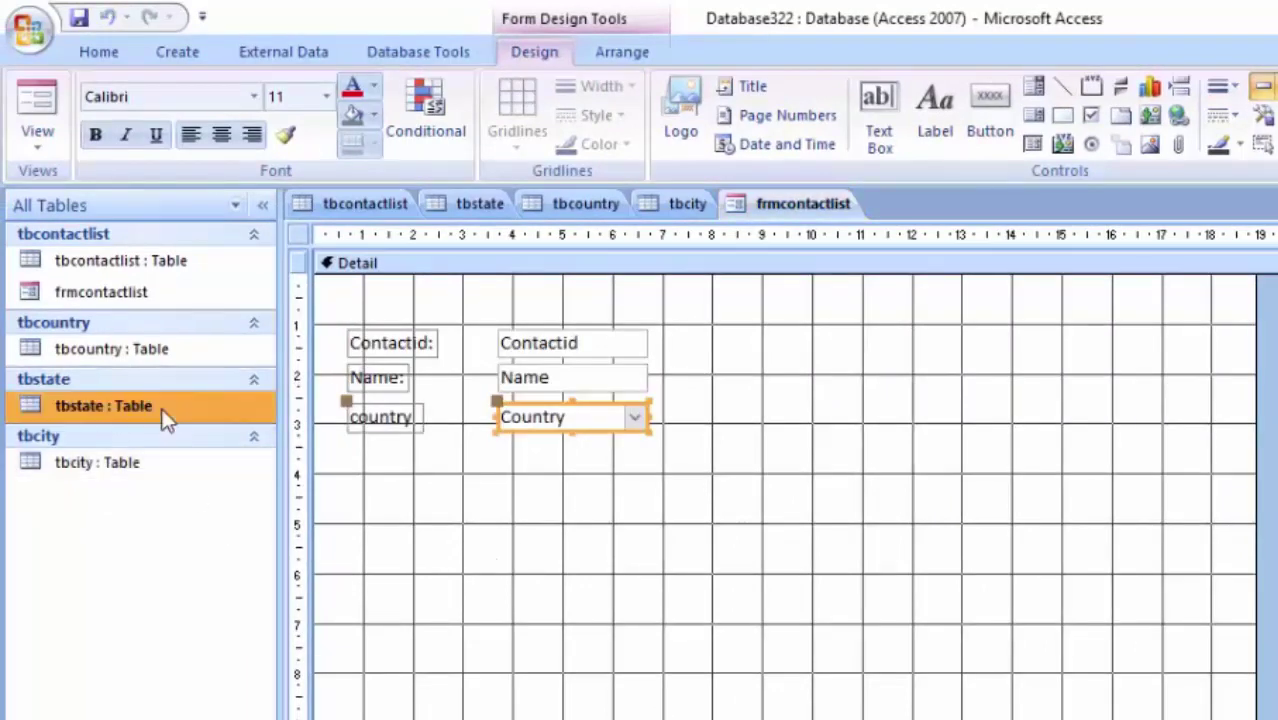
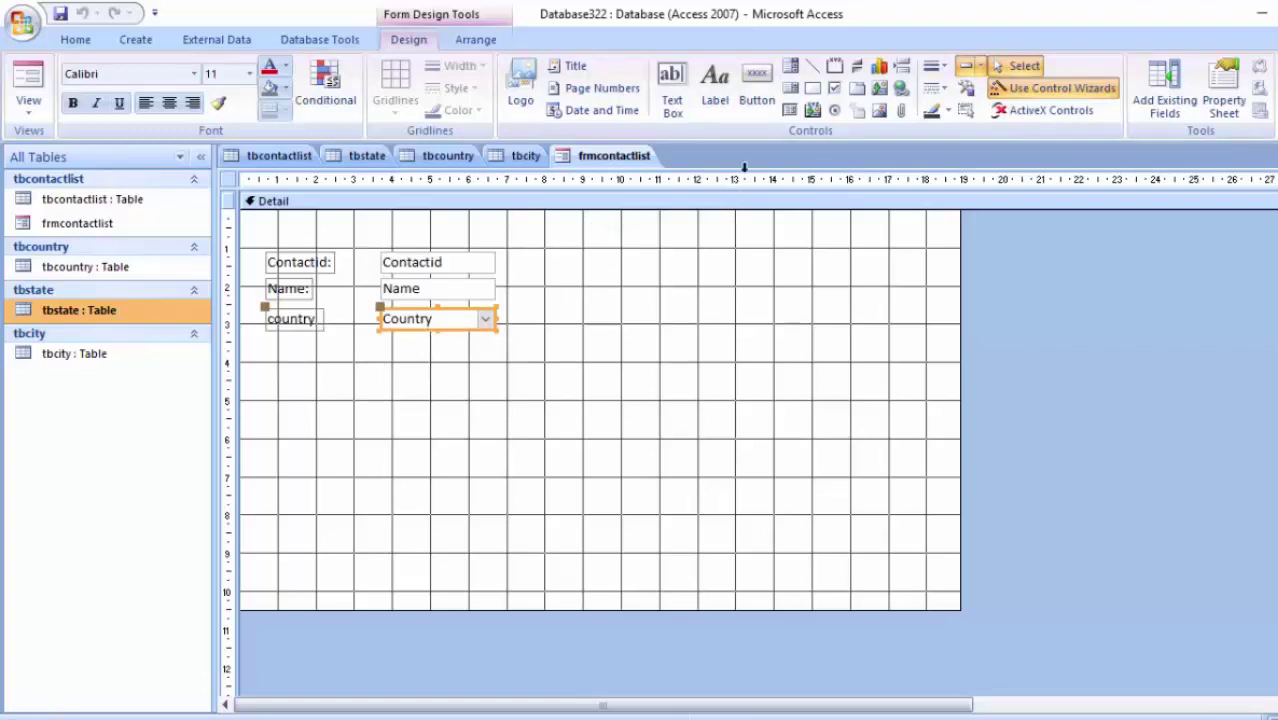
Start a Simple Query Wizard on tbstate and add both its State and Country fields
scroll(719, 83, "up", 3)
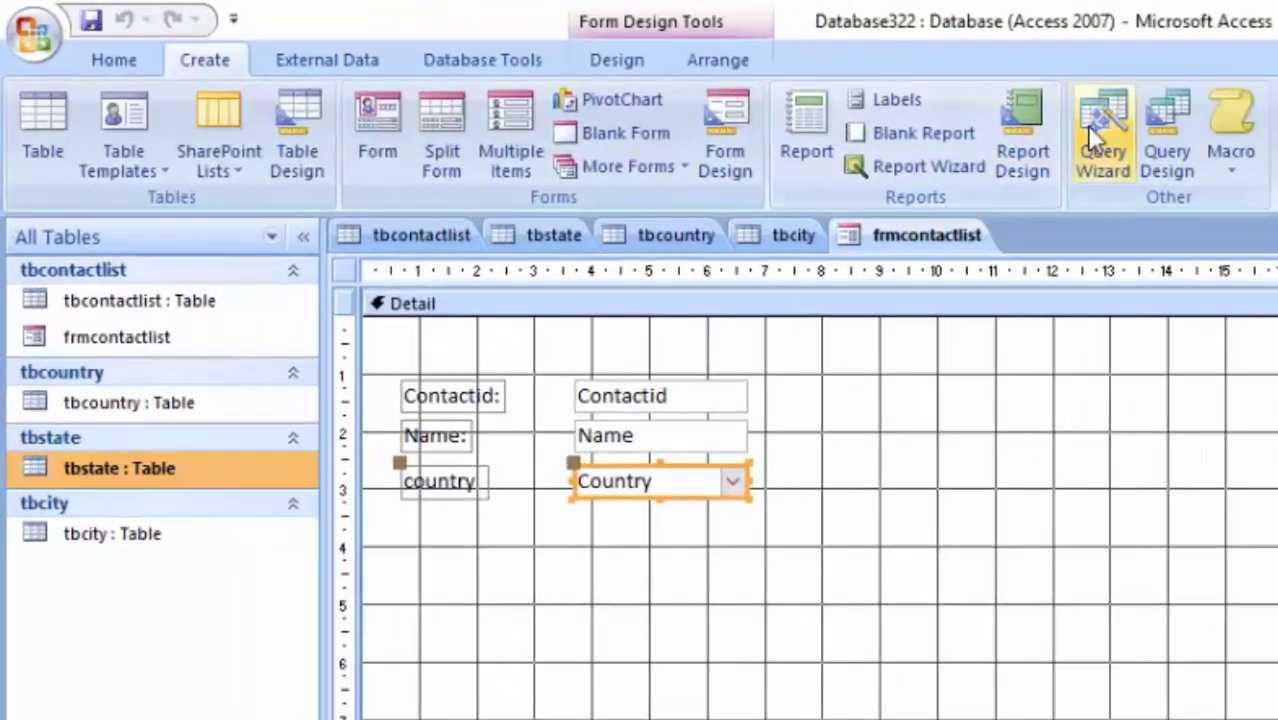
left_click(1090, 125)
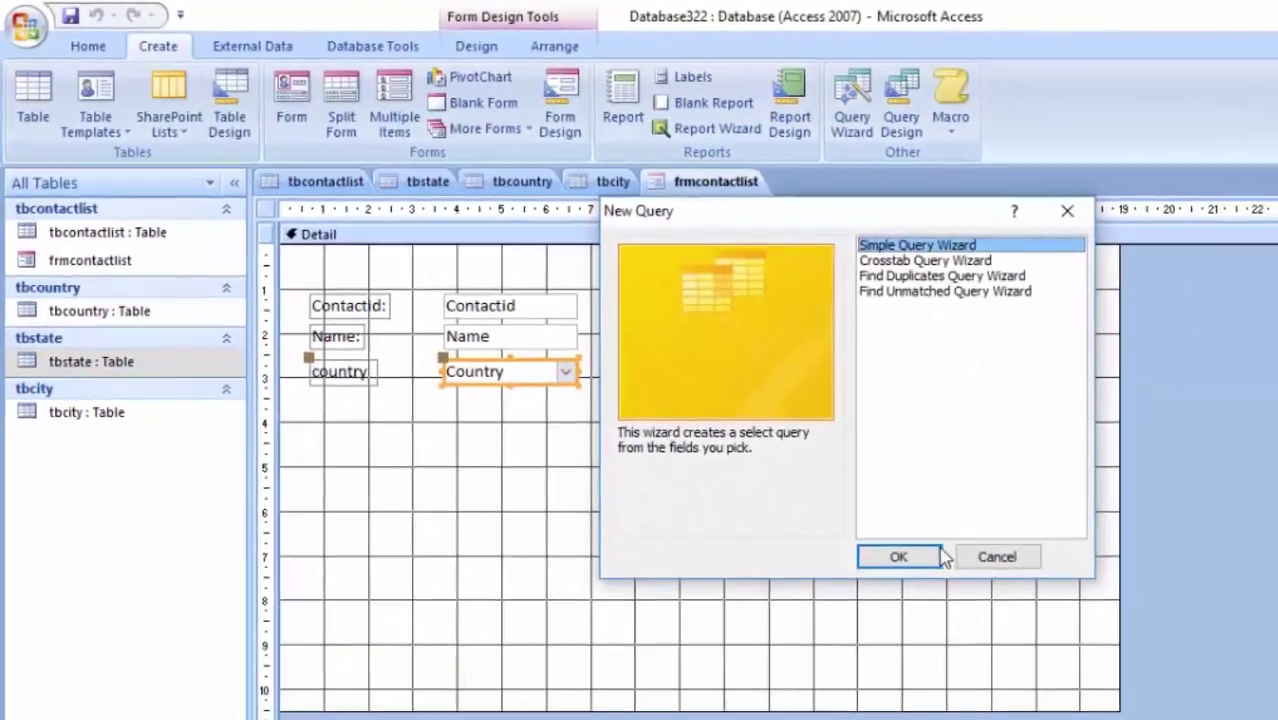
left_click(905, 550)
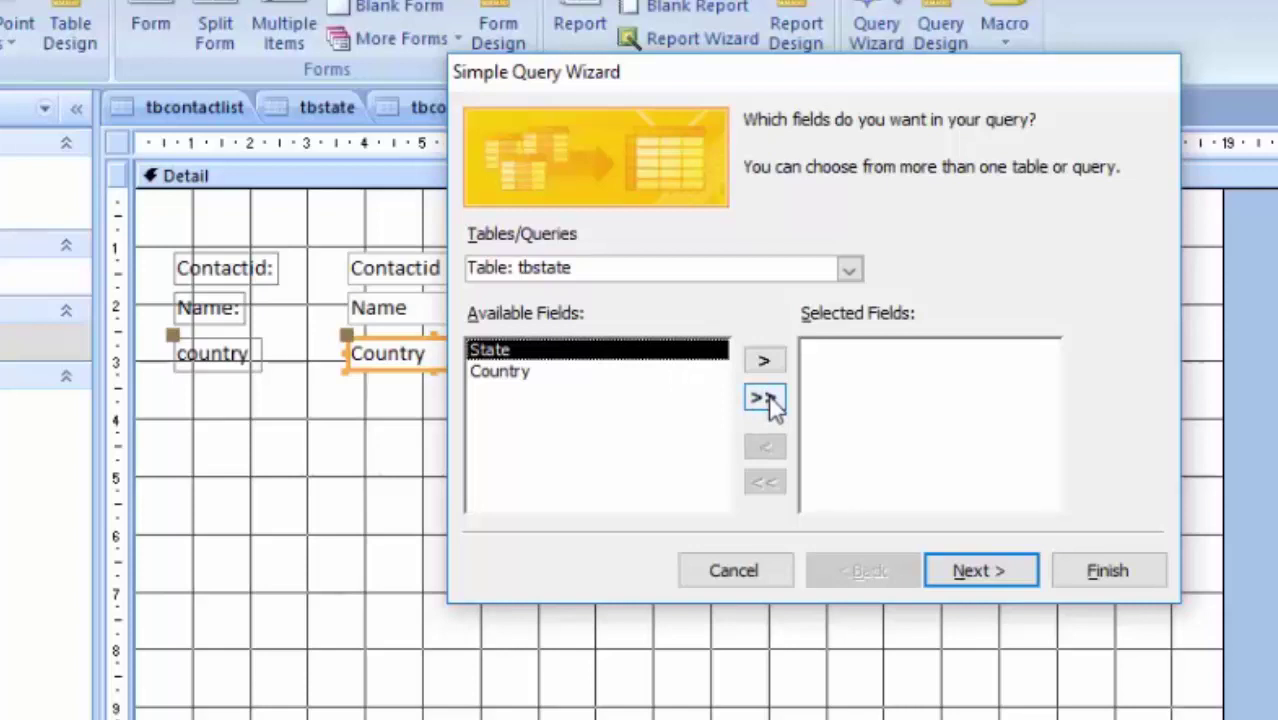
left_click(764, 398)
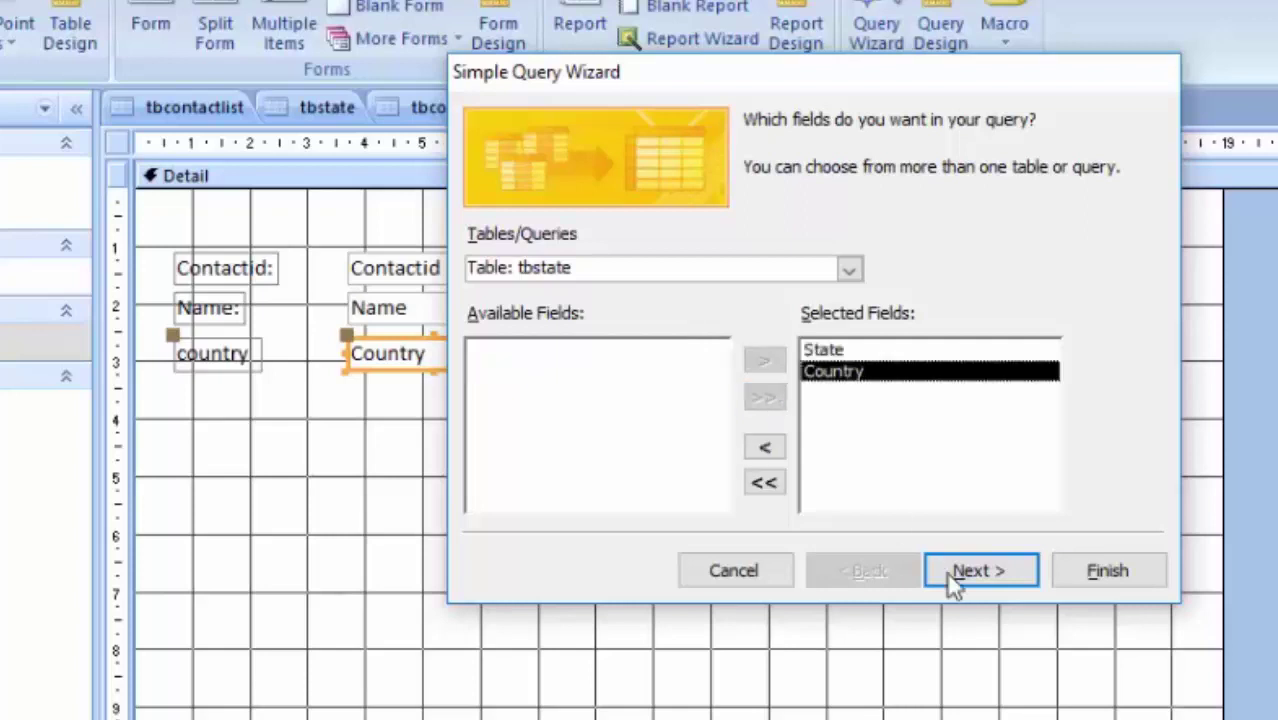
left_click(994, 568)
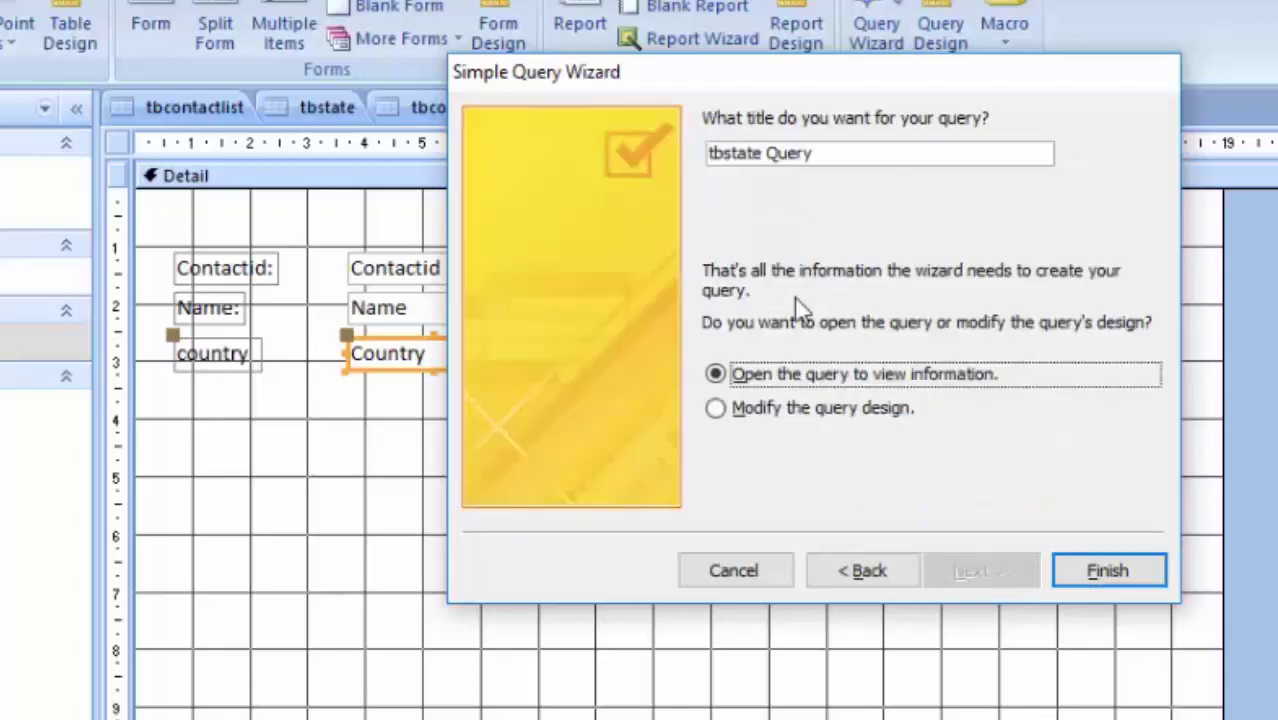
Title the query qrystate and finish, opening it in Design view
left_click_drag(828, 155, 579, 158)
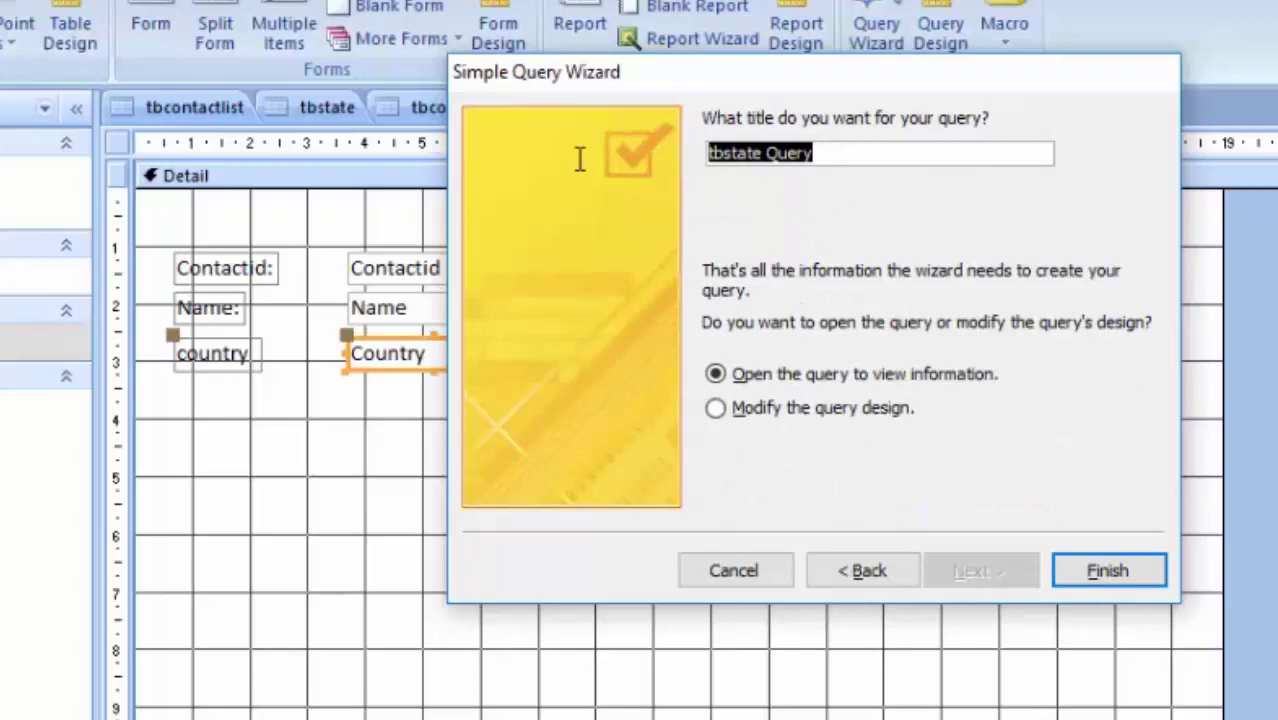
key("BackSpace")
type("qry")
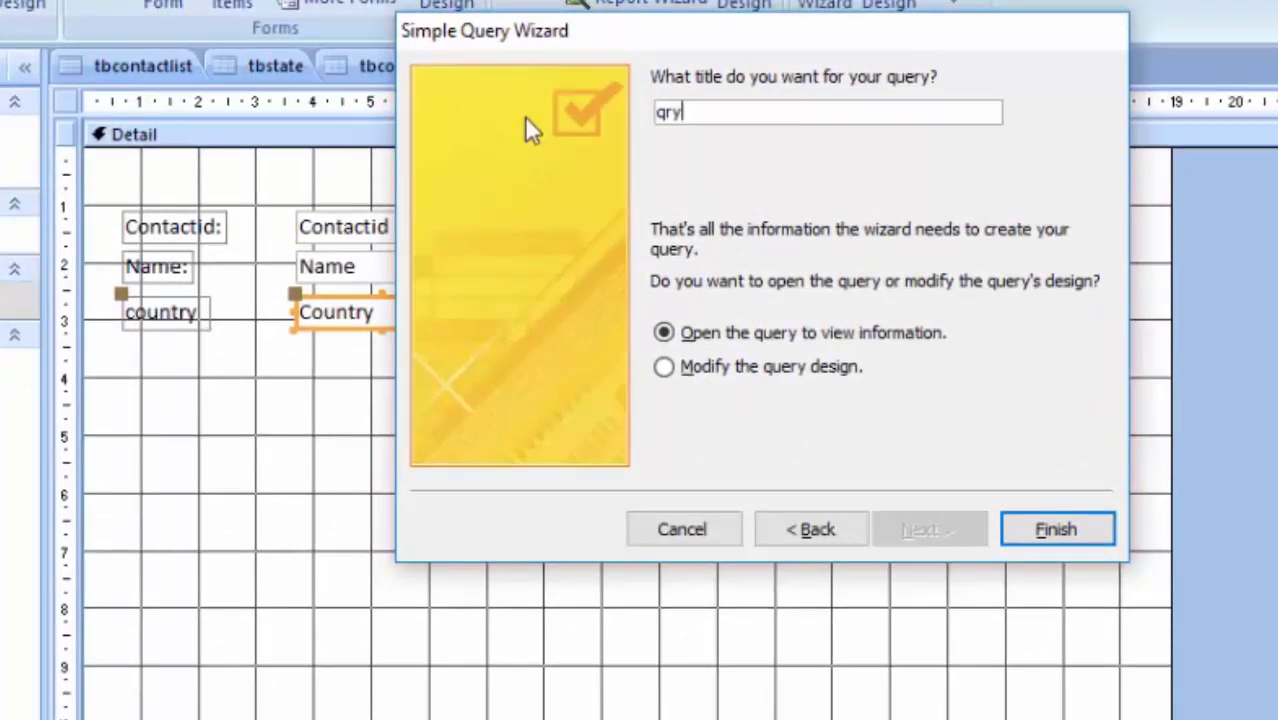
type("sta")
type("te")
left_click(722, 368)
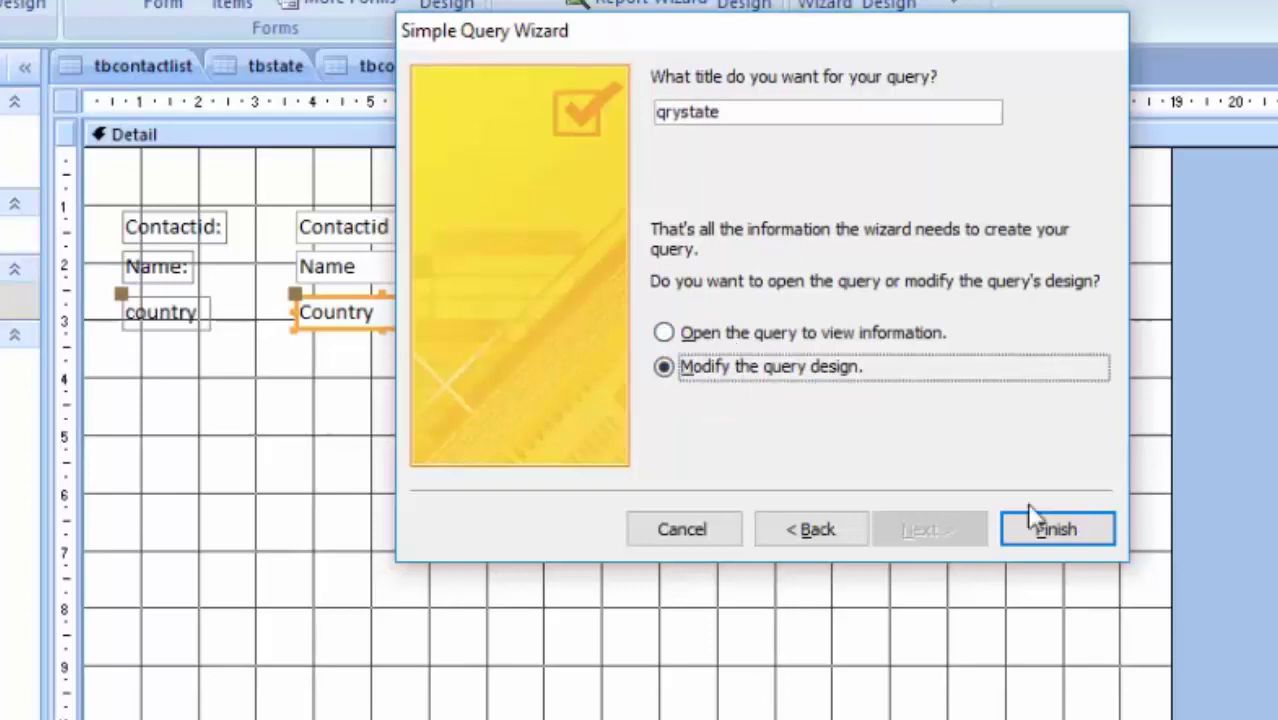
left_click(1089, 526)
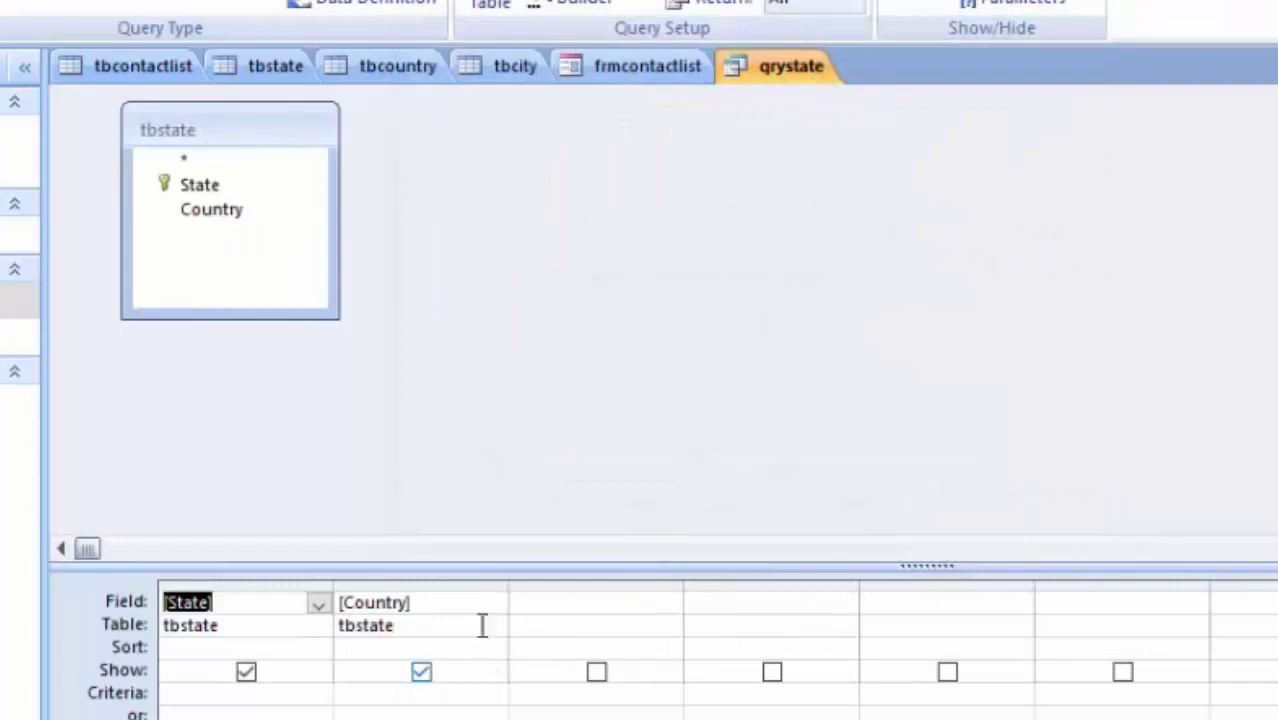
Set qrystate's Country criteria to [Forms]![frmcontactlist]![cbocountry], then save and close the query
left_click_drag(508, 585, 680, 585)
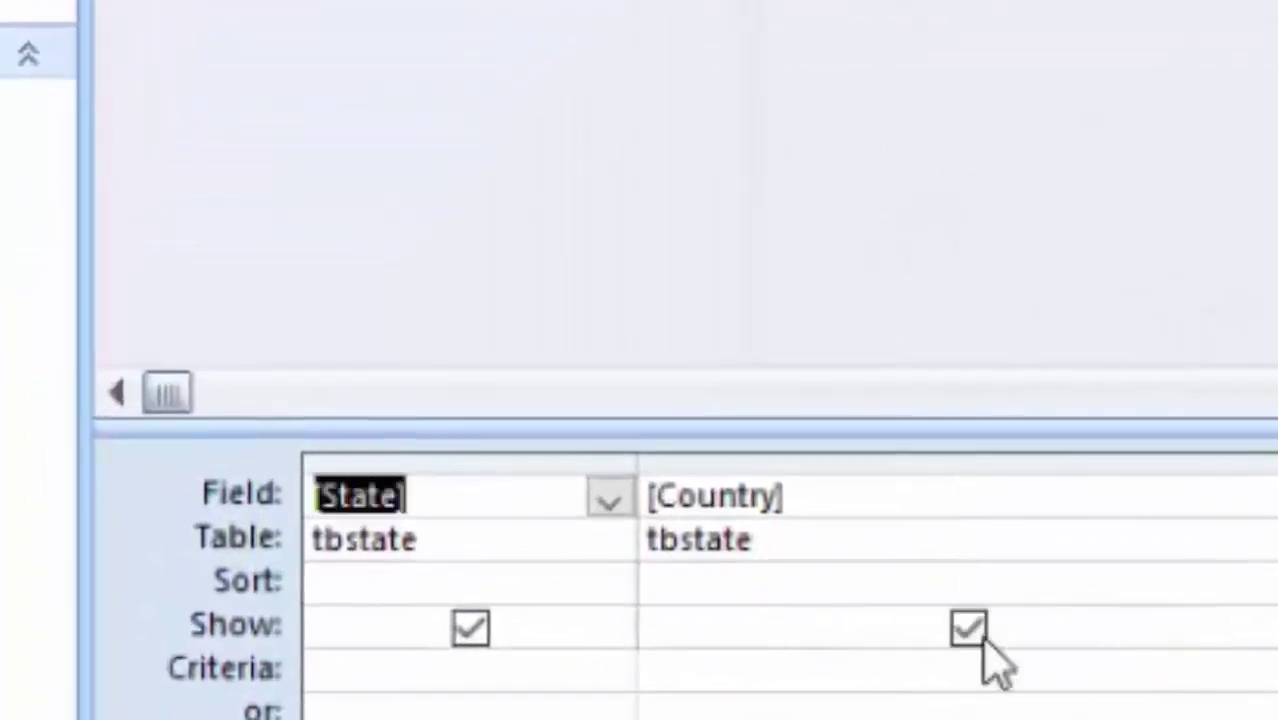
left_click(865, 672)
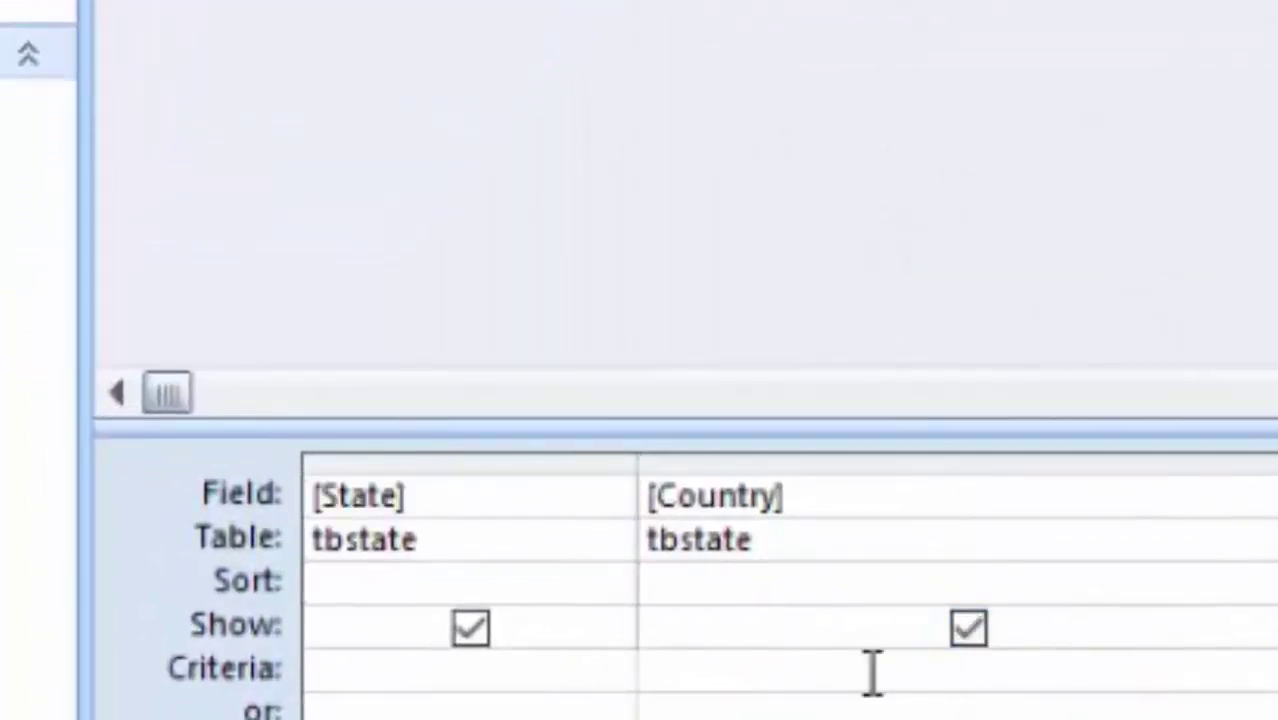
type("[")
type("F")
type("o")
type("r")
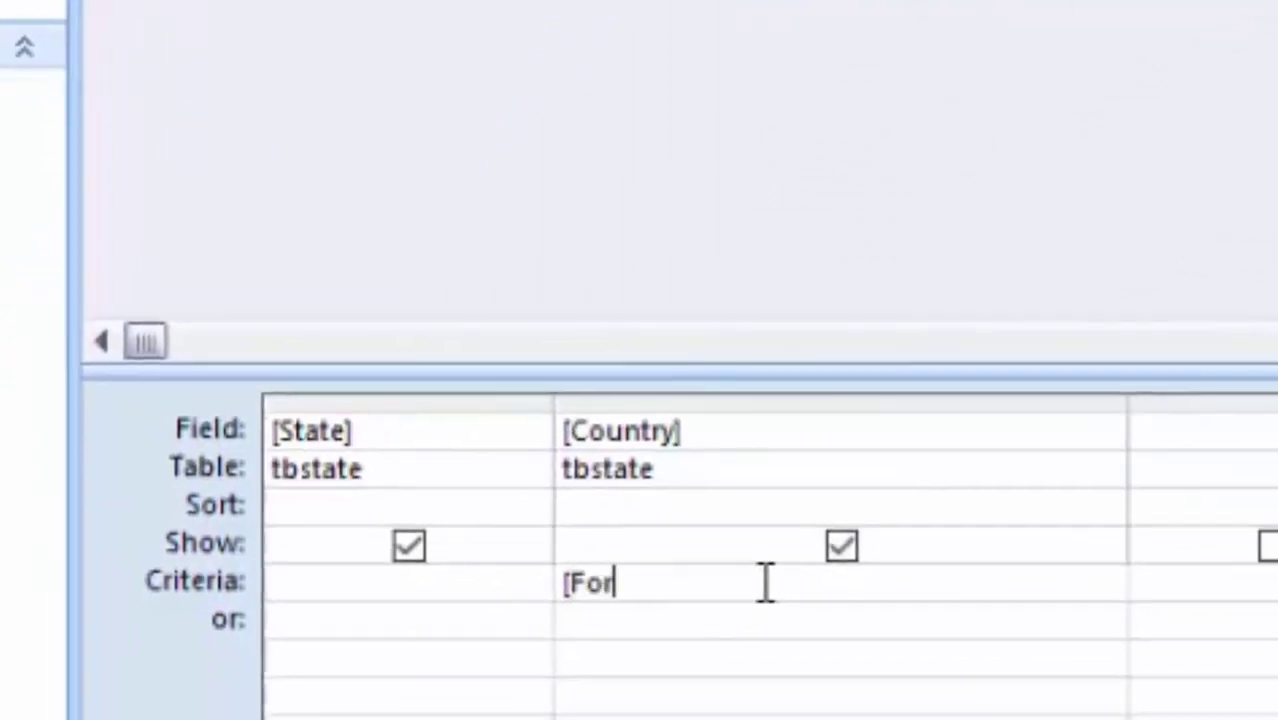
type("ms]")
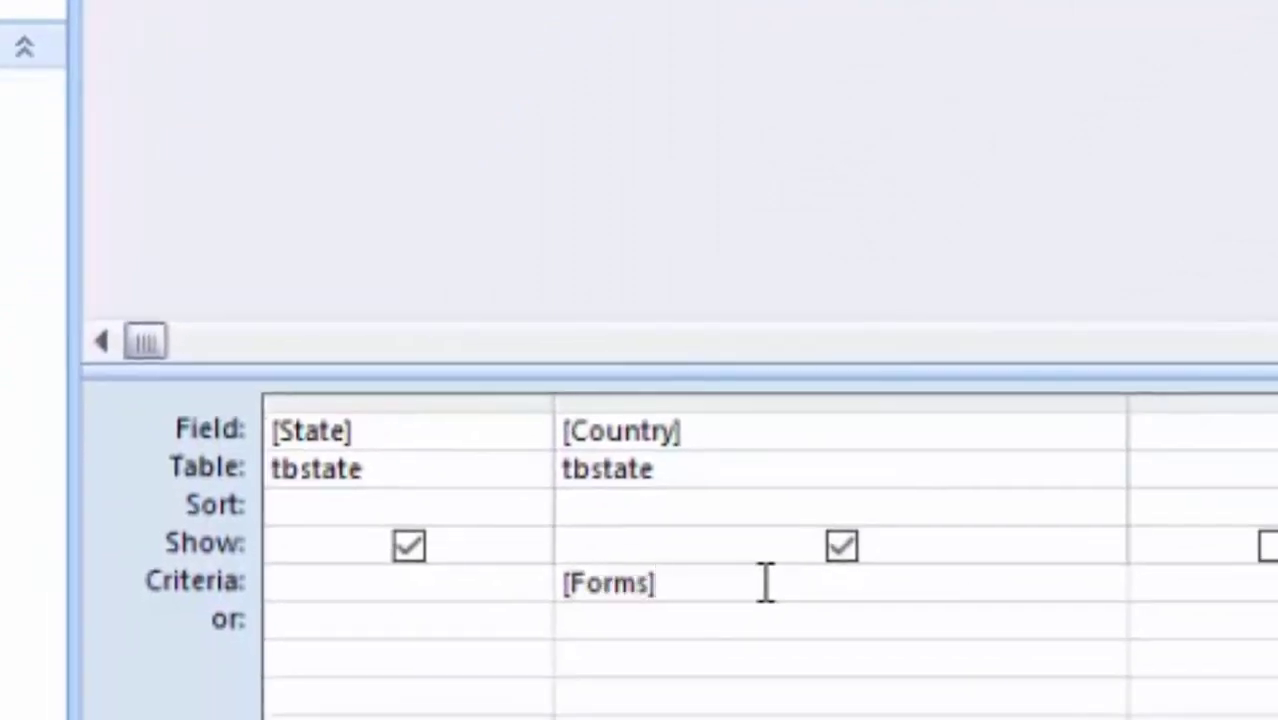
type("![")
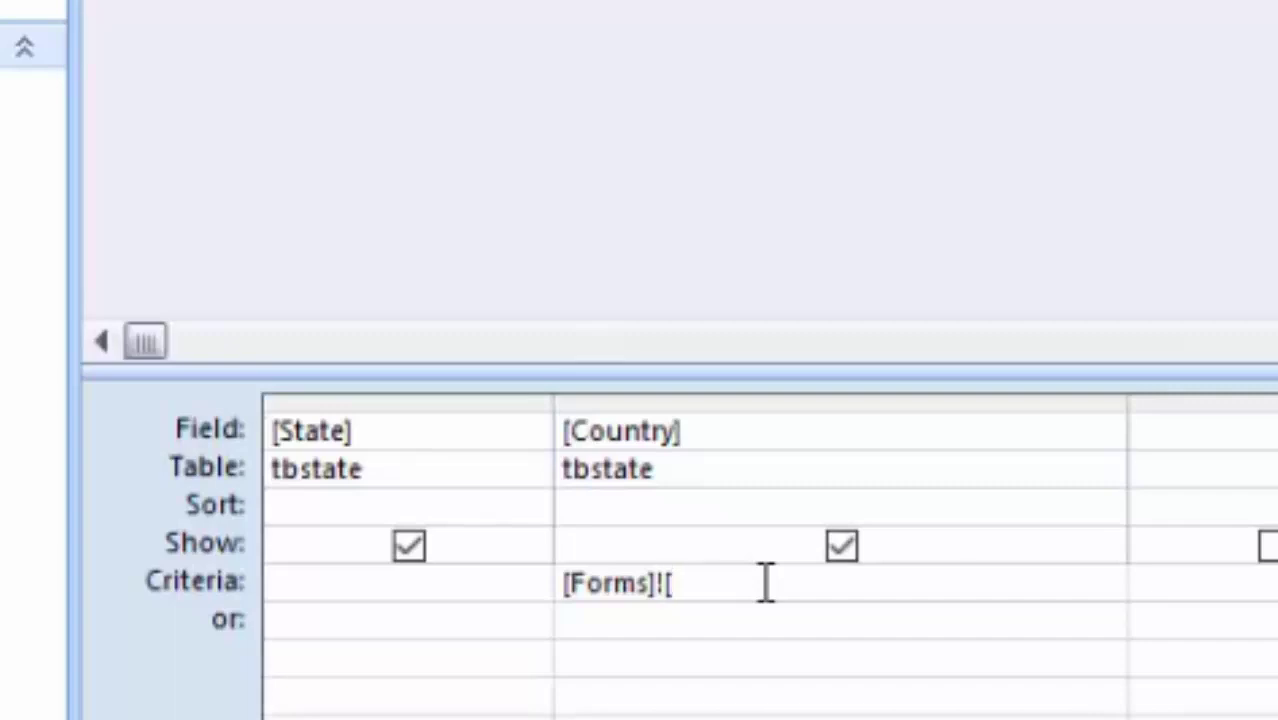
type("frmd")
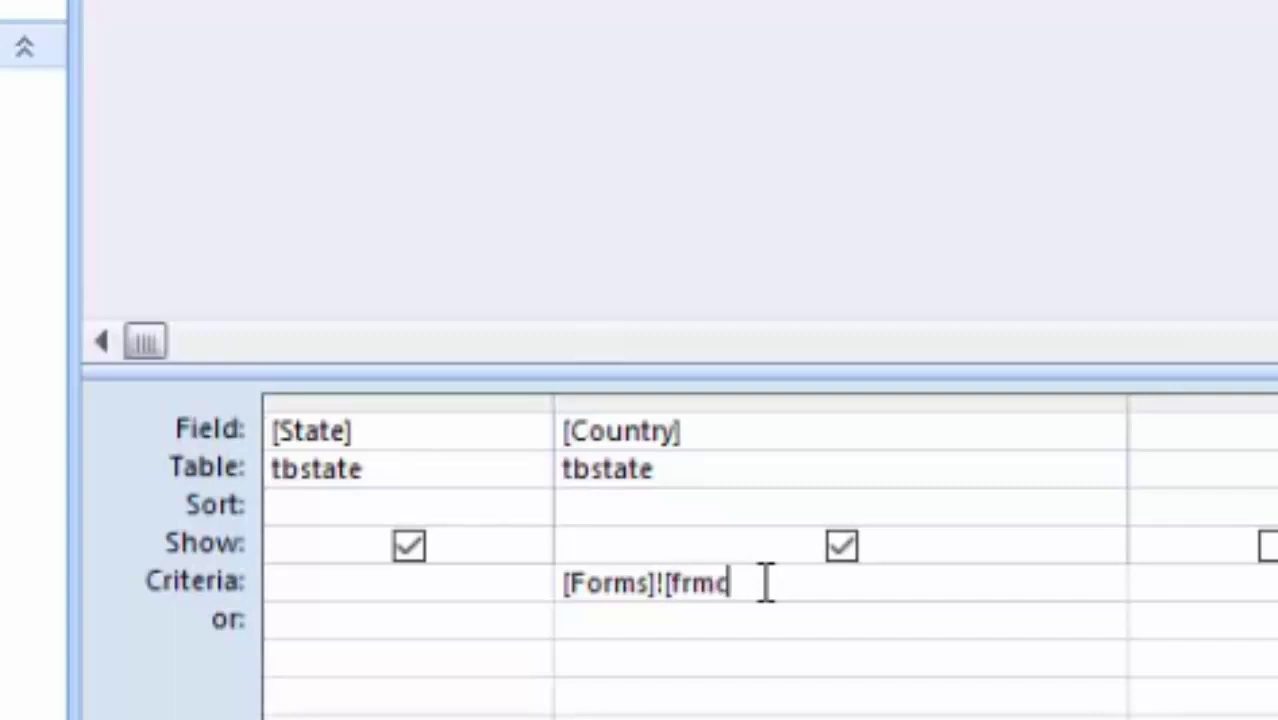
type("ontac")
type("tlist")
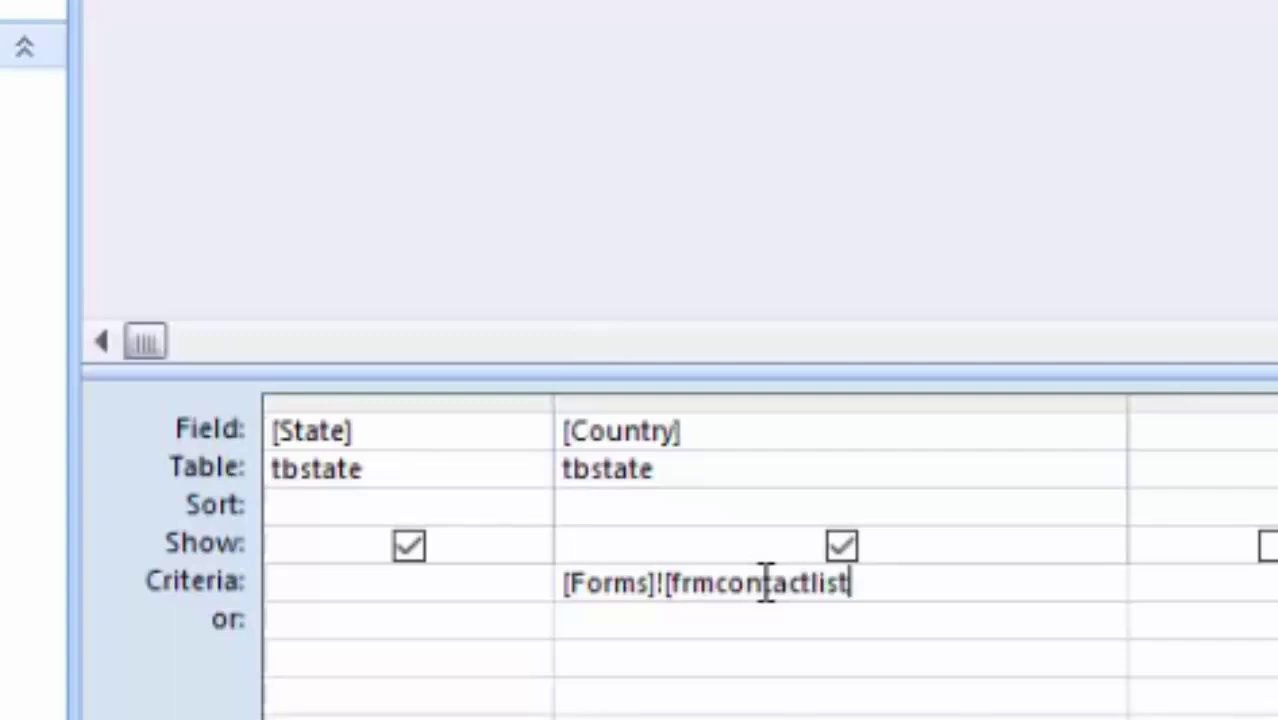
type("]!")
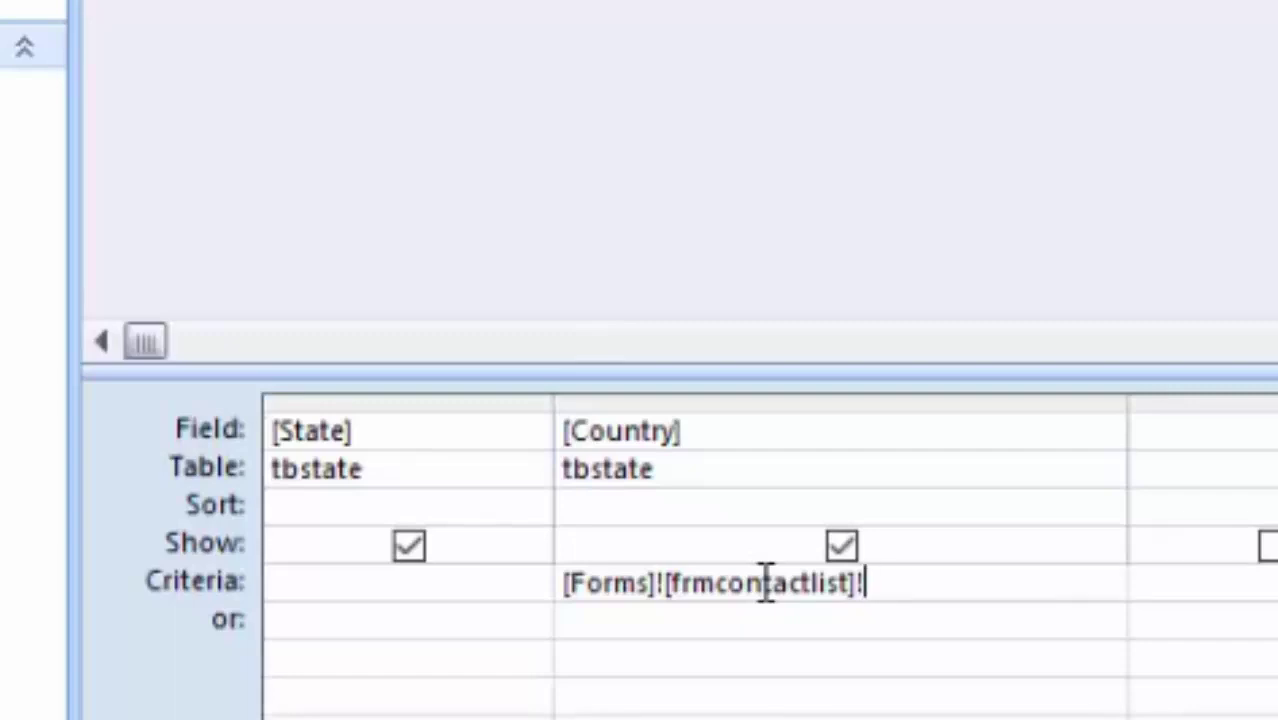
type("[")
type("cboc")
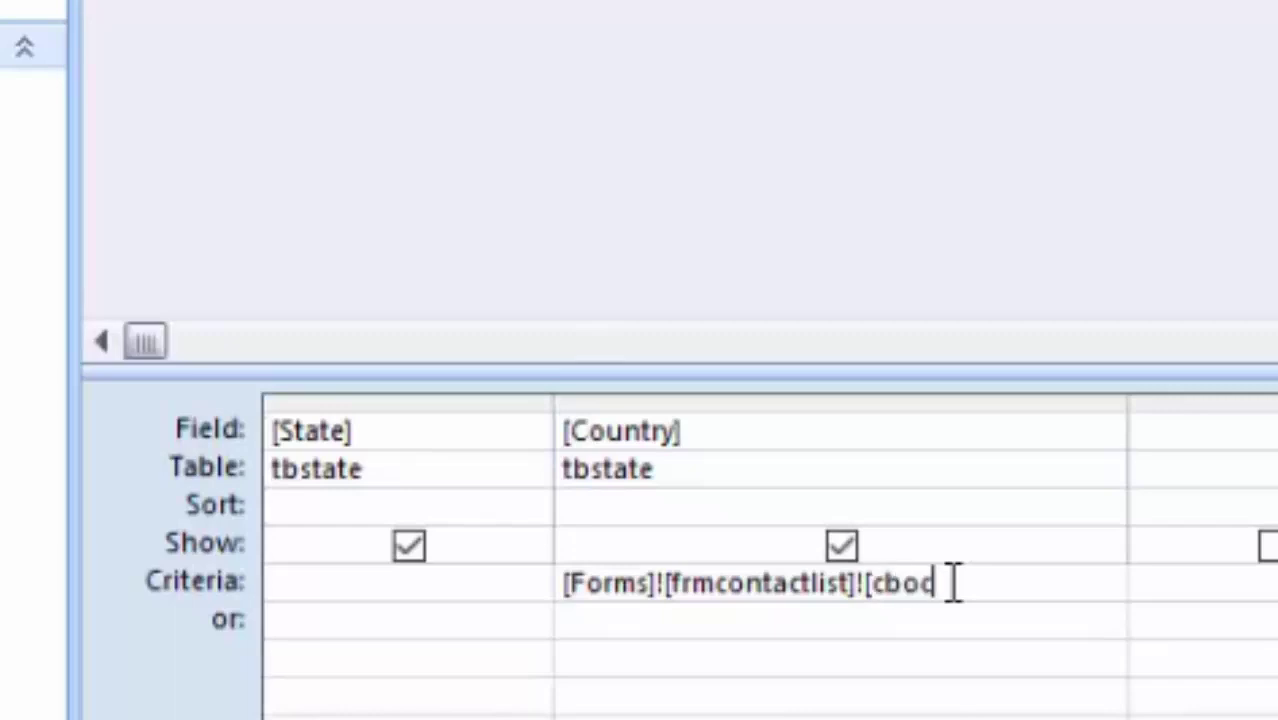
type("ountr")
type("y]")
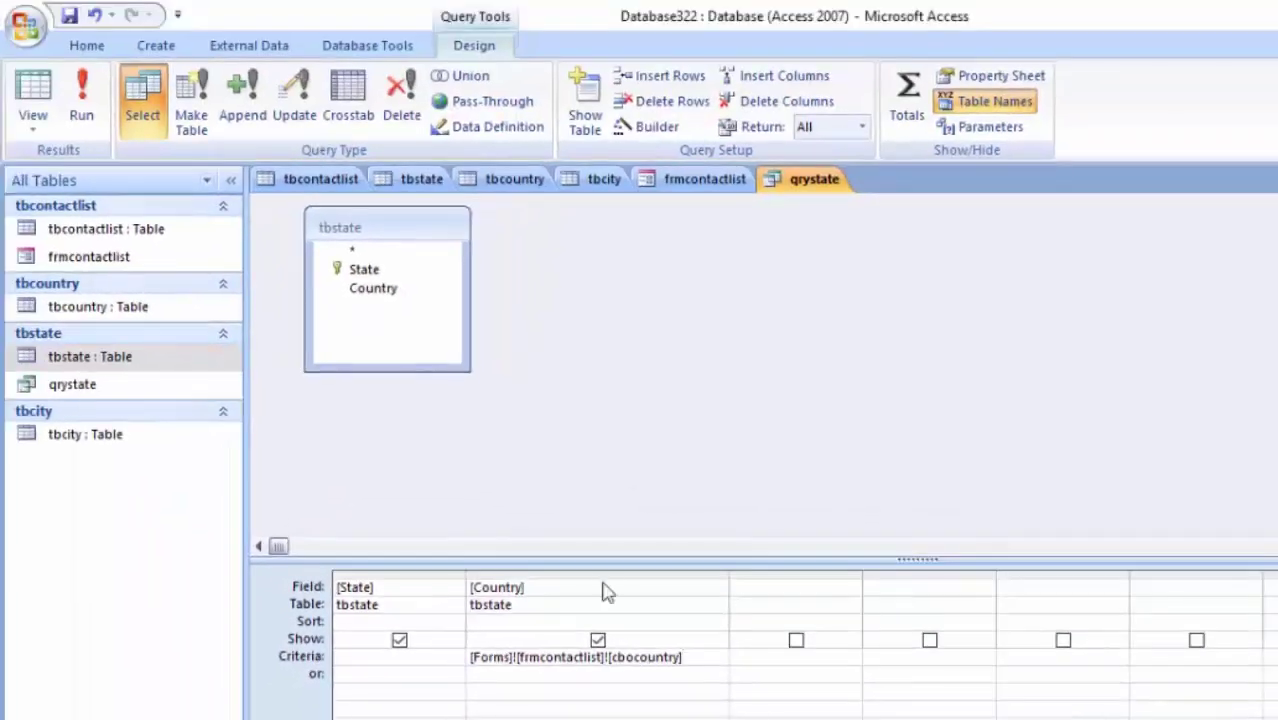
left_click(70, 15)
key("ctrl+w")
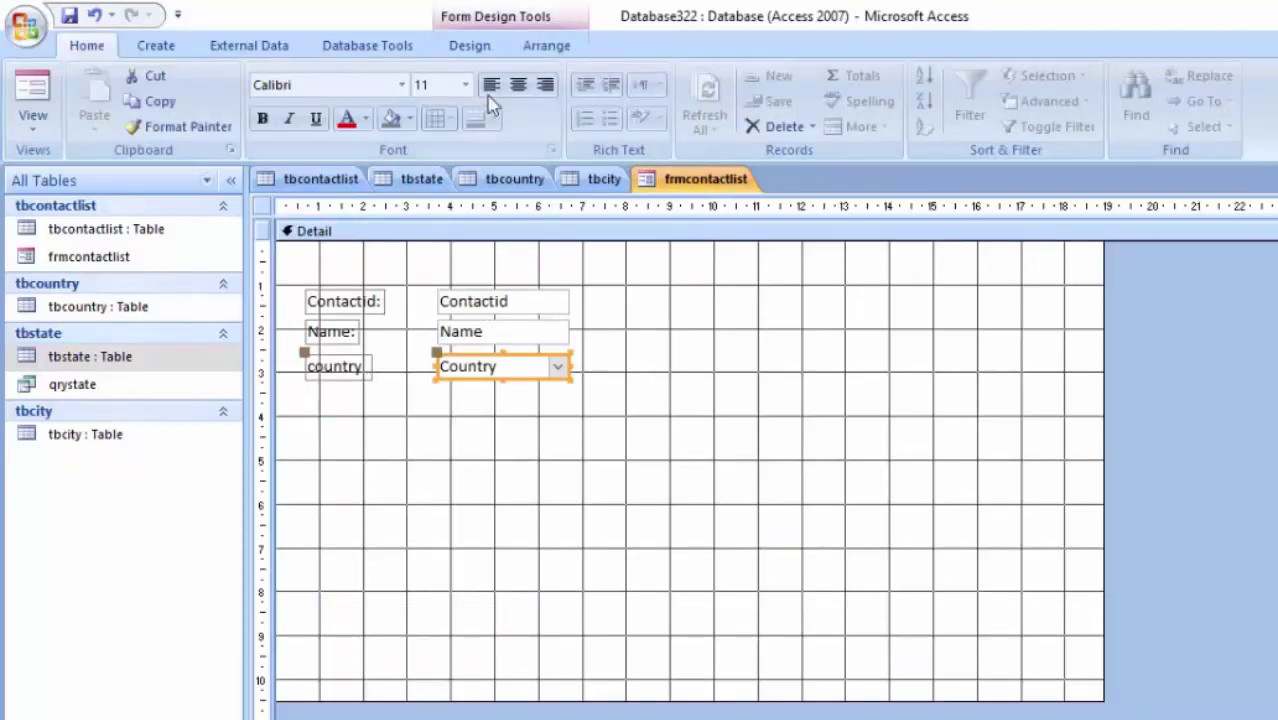
Draw a combo box below Country that lists the State field from qrystate
left_click(472, 46)
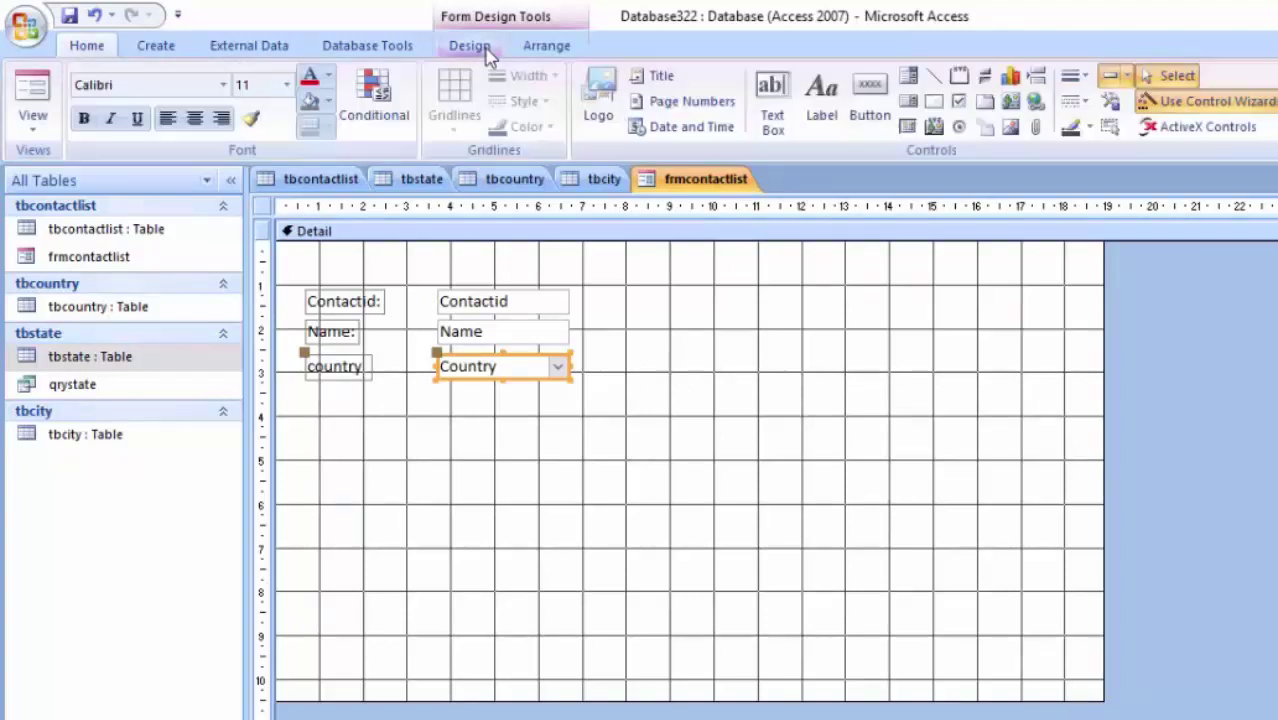
left_click(908, 78)
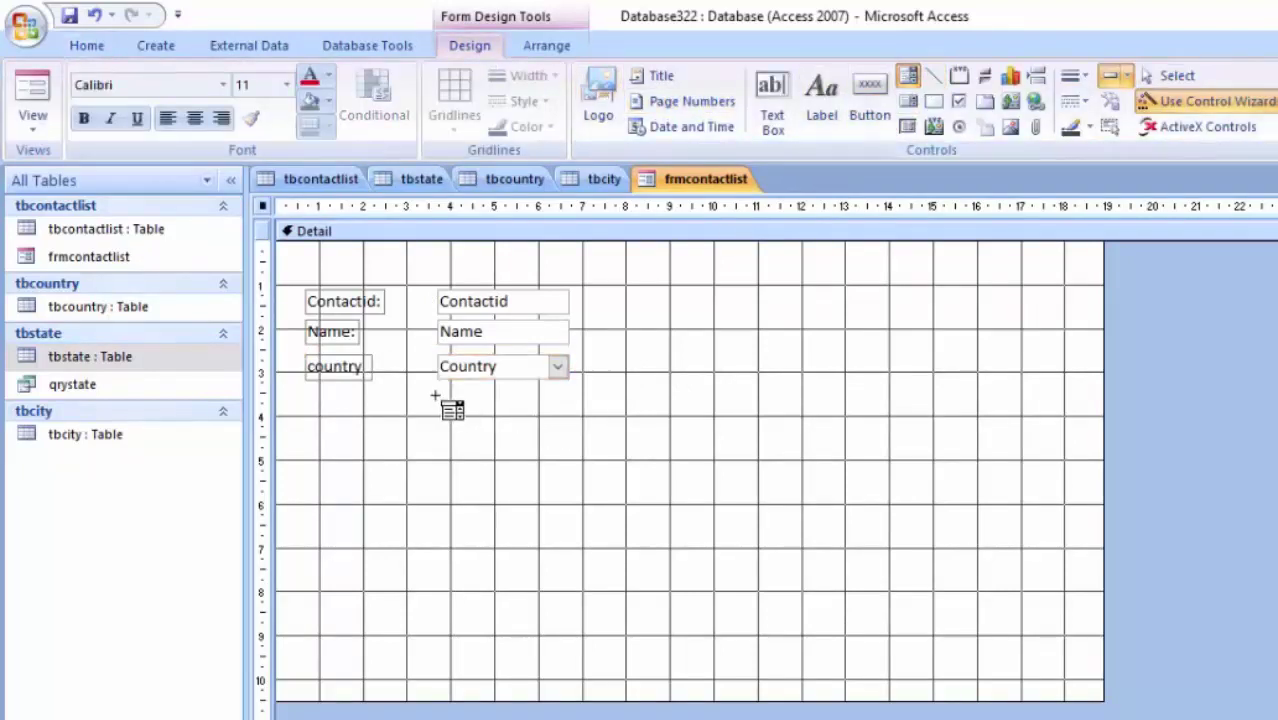
left_click_drag(442, 395, 582, 423)
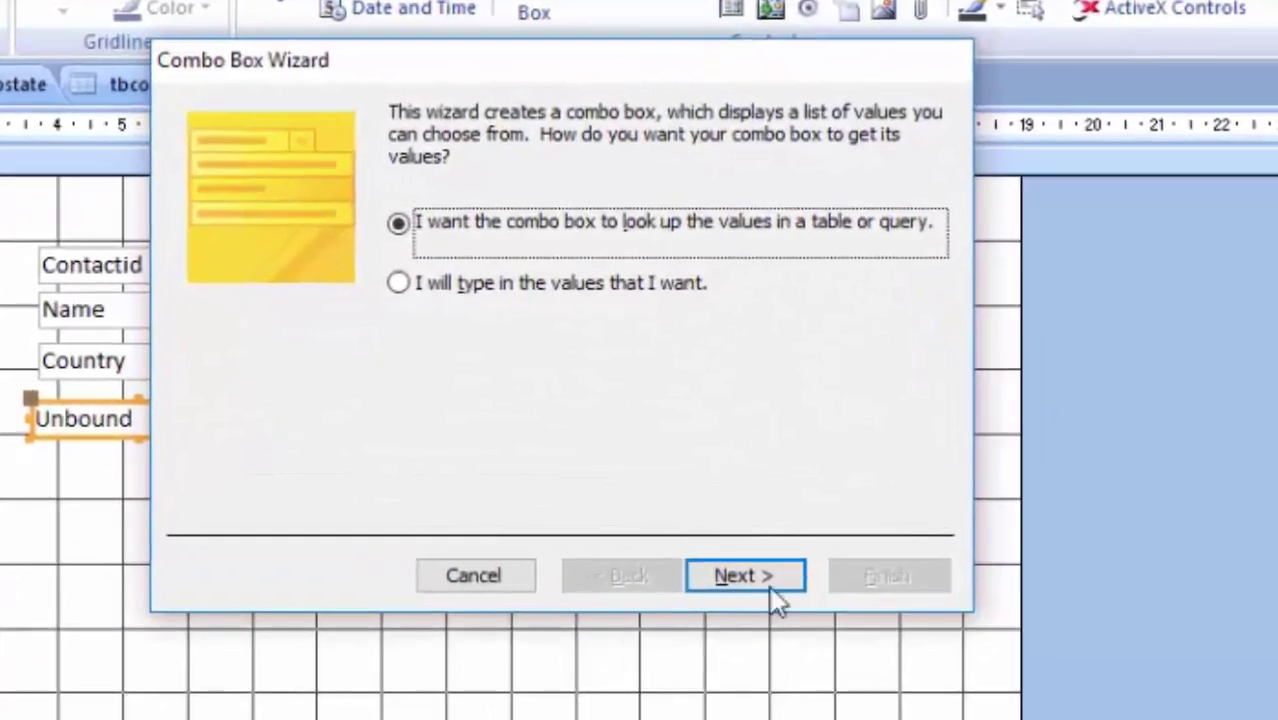
left_click(763, 575)
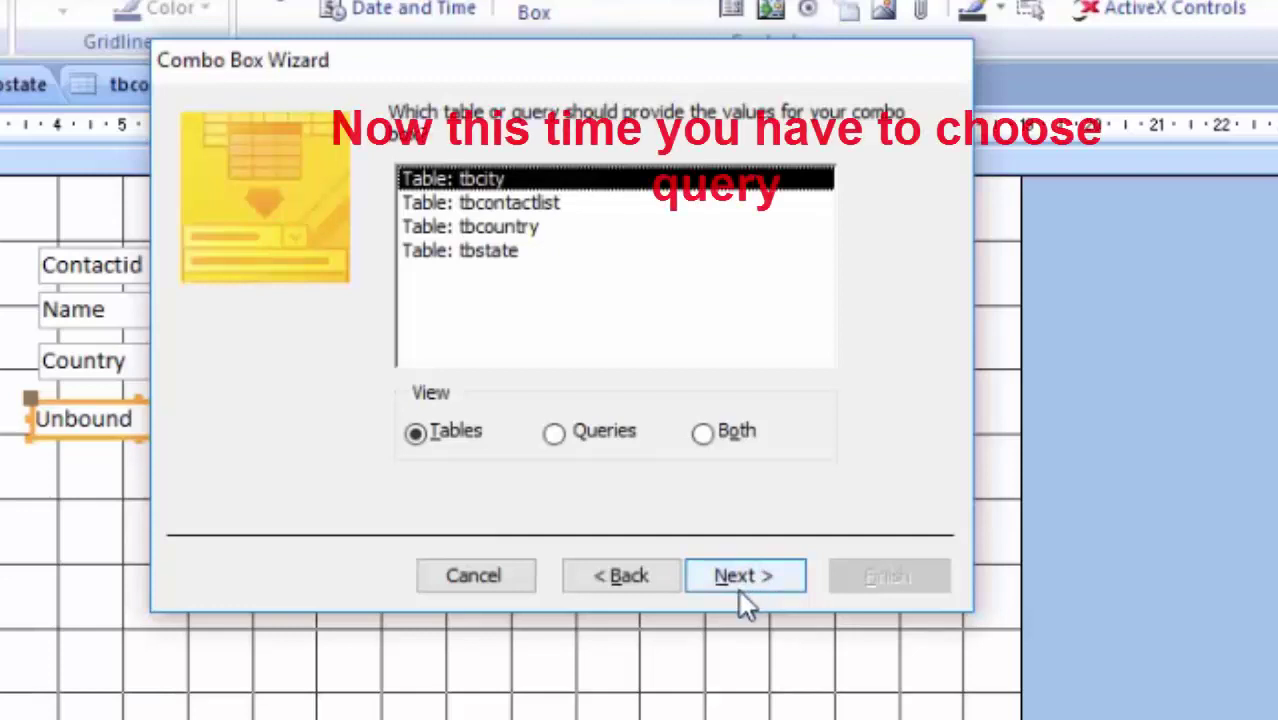
left_click(548, 446)
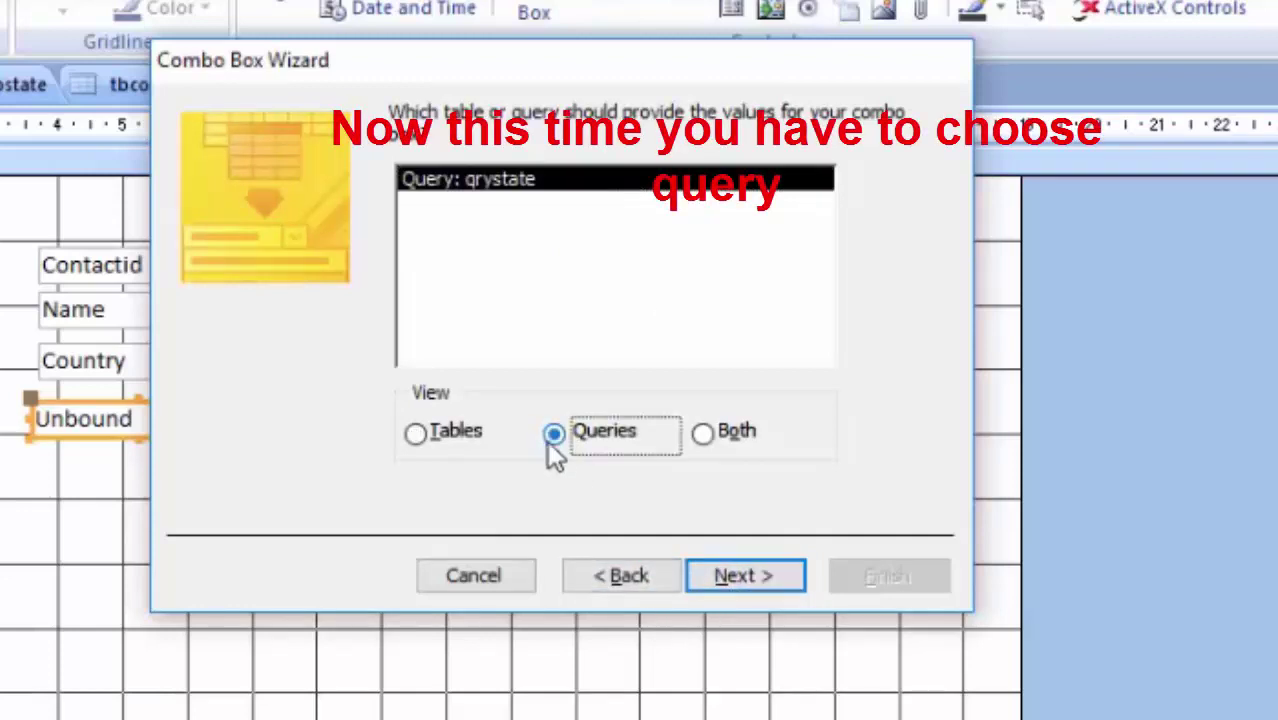
left_click(735, 588)
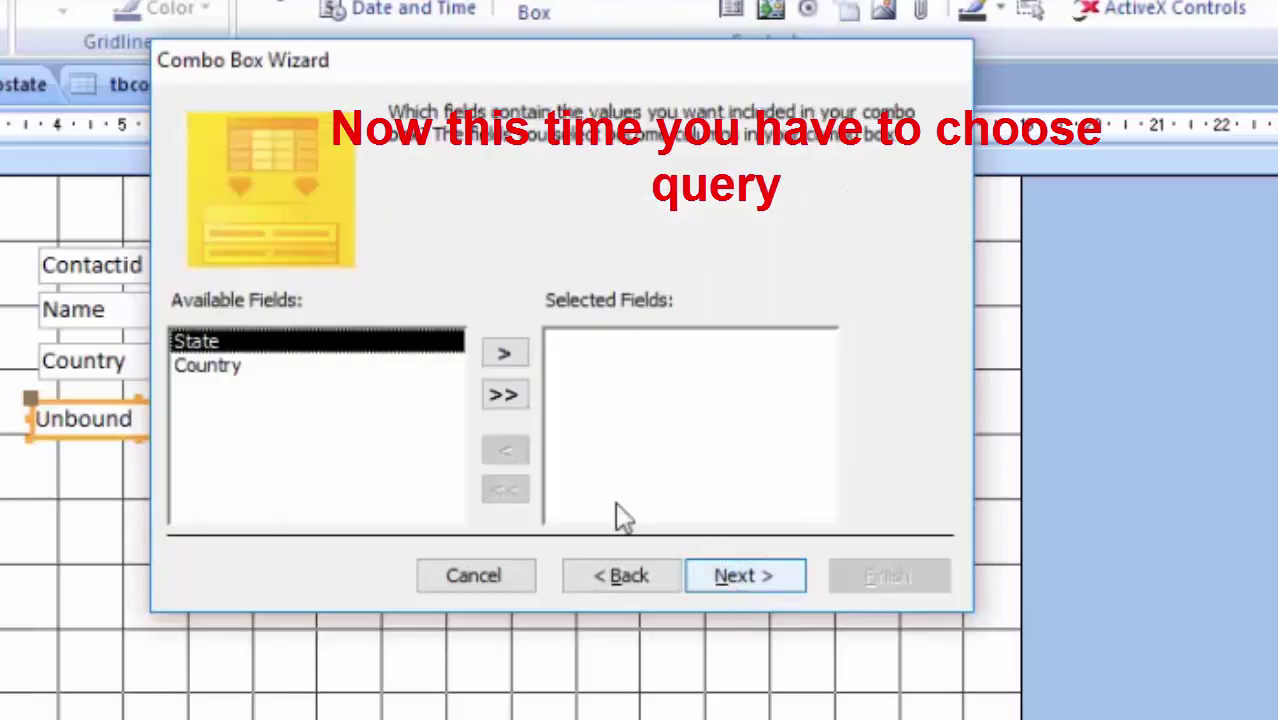
left_click(502, 355)
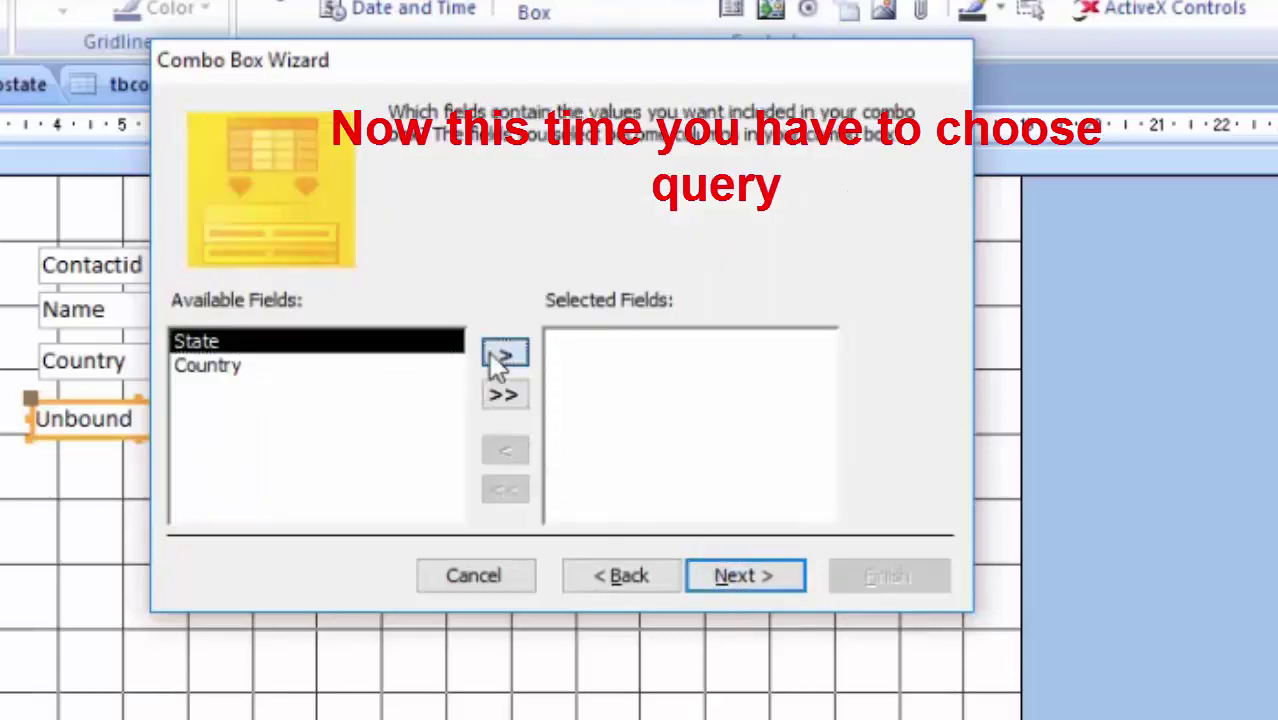
Store the combo's chosen value in the State field and label it State
left_click(740, 570)
left_click(740, 570)
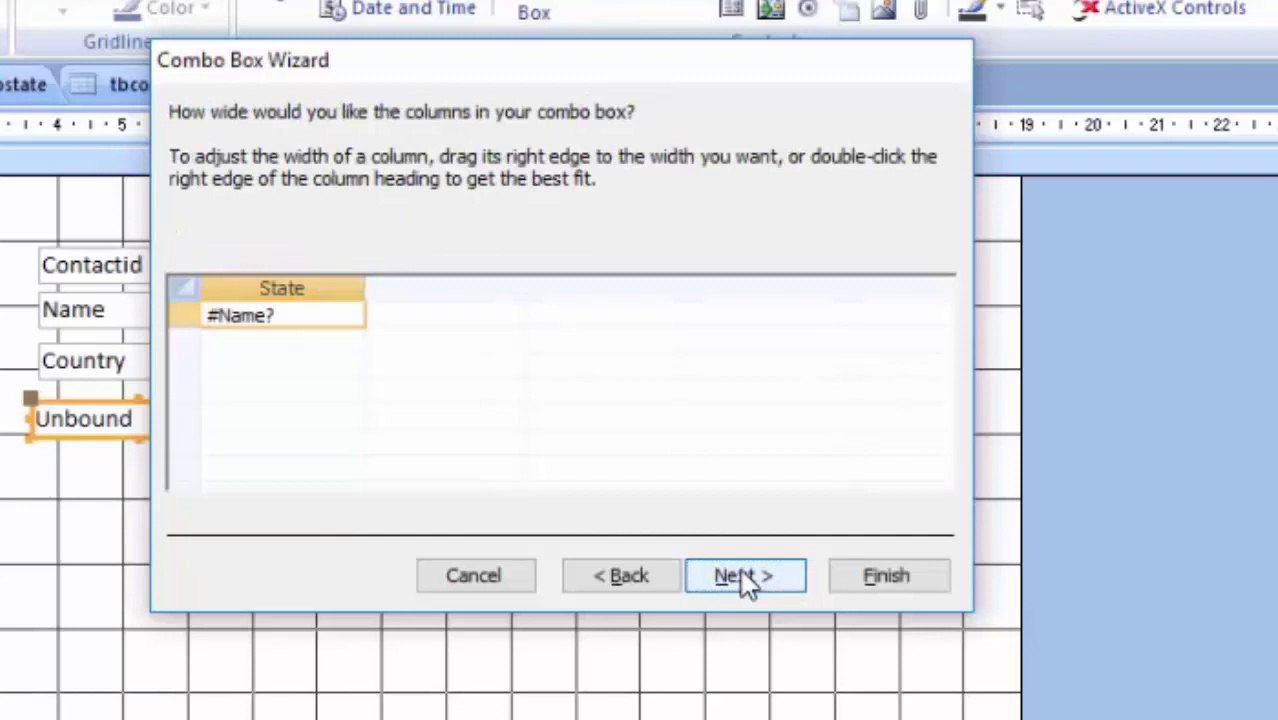
left_click(742, 576)
left_click(557, 264)
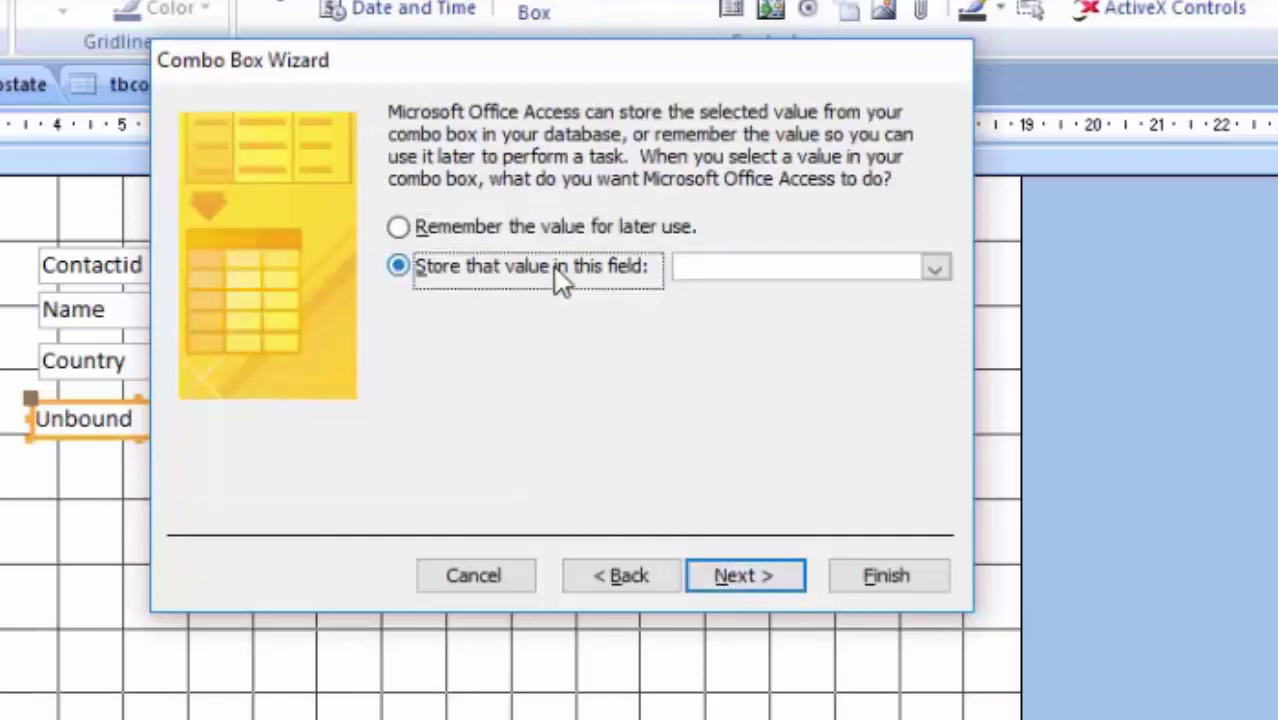
left_click(934, 268)
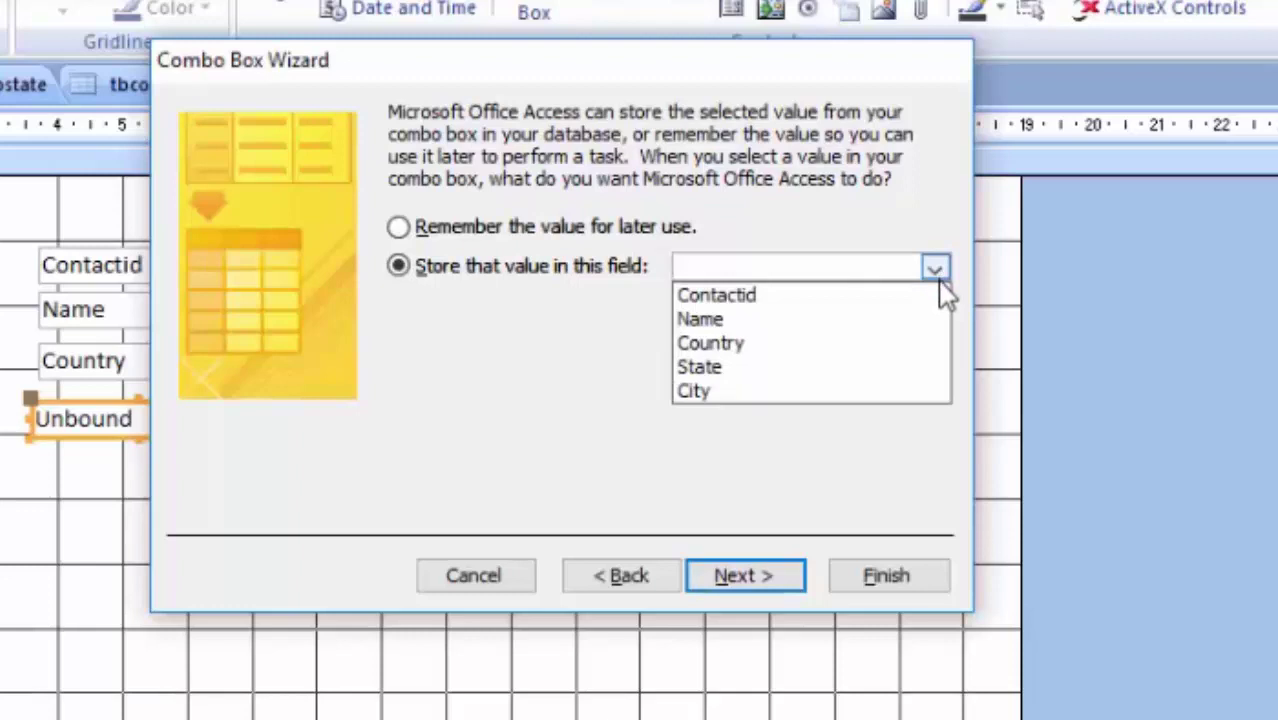
left_click(800, 367)
left_click(761, 575)
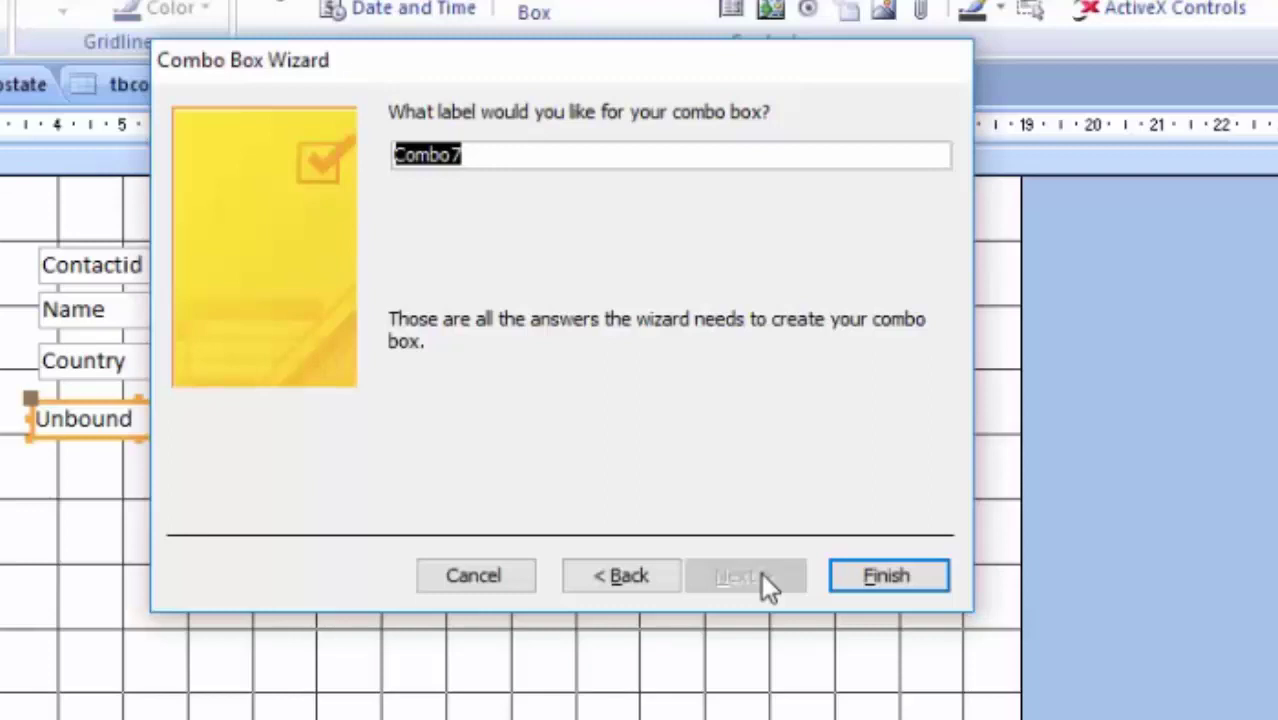
key("BackSpace")
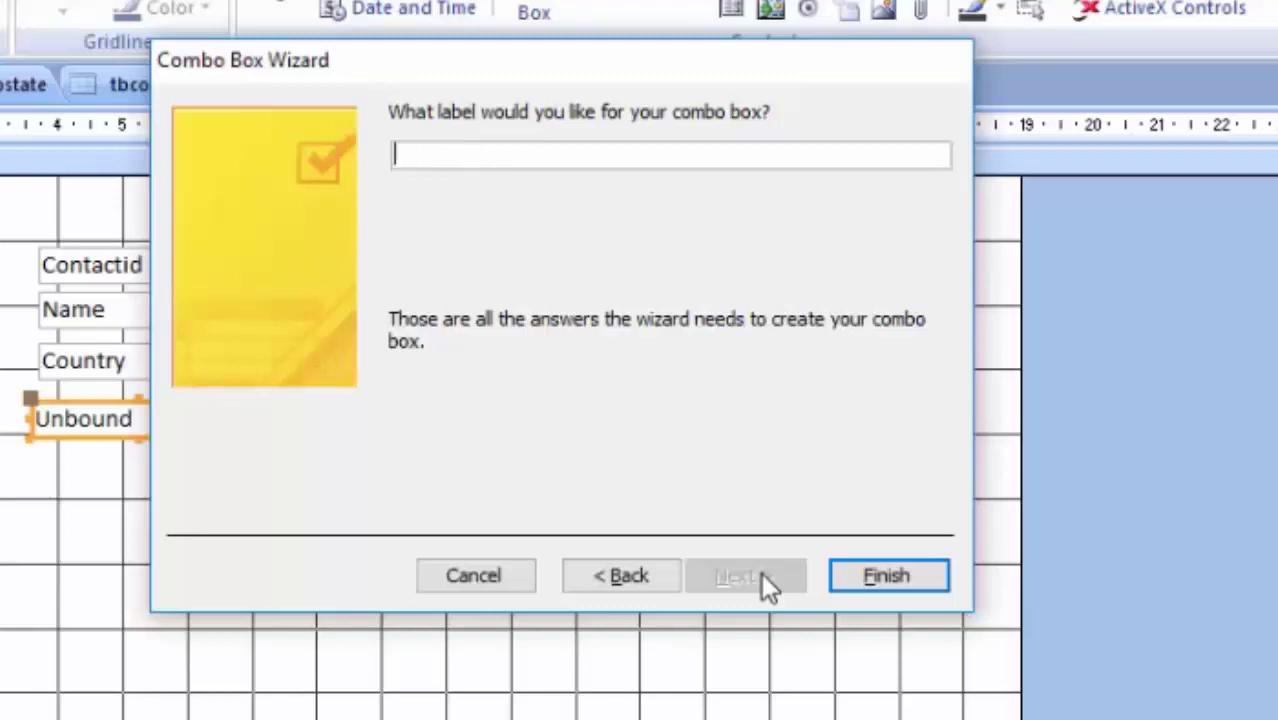
type("Stat")
type("e")
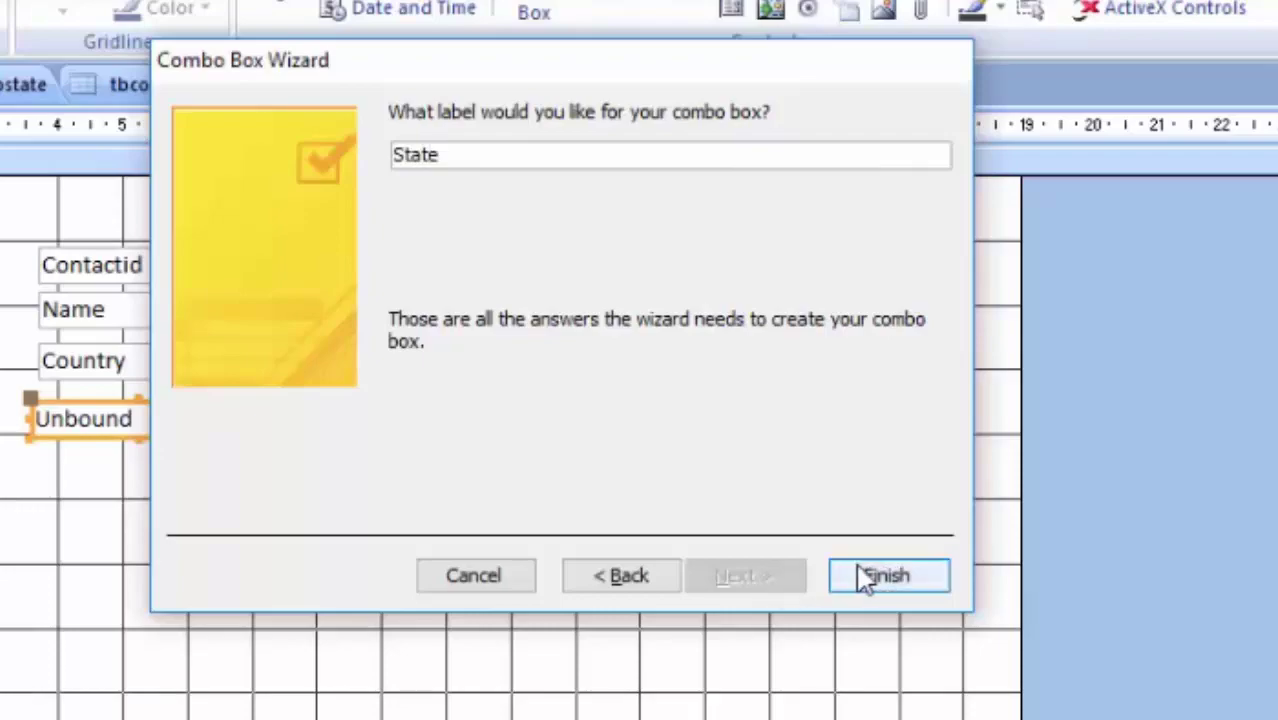
left_click(862, 576)
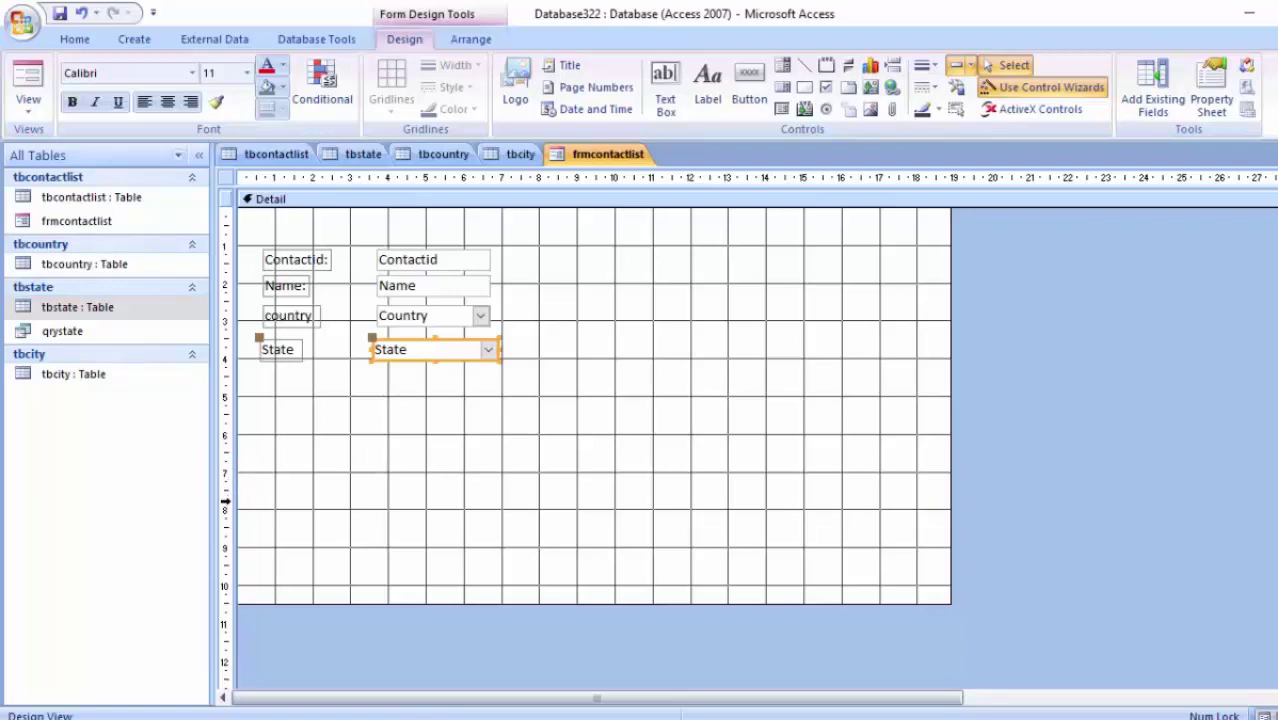
Set the new combo box's Name property to cbostate and close the Property Sheet
left_click(1211, 95)
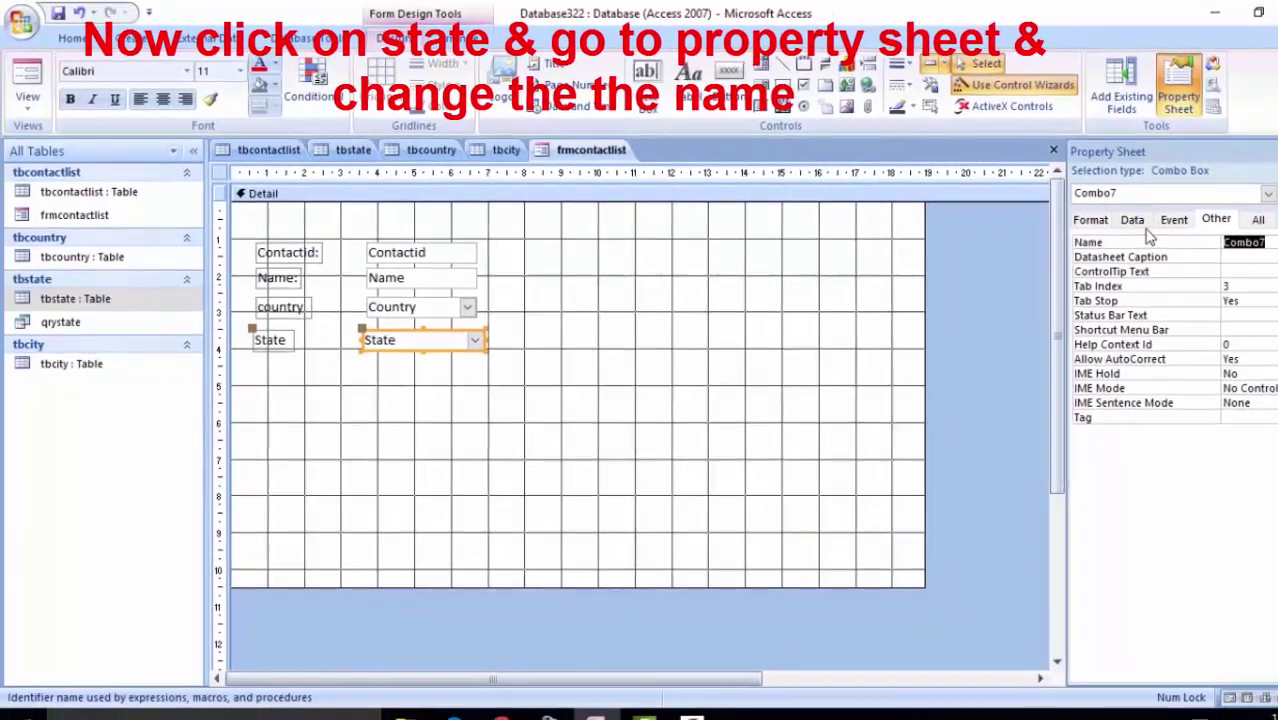
type("cbo")
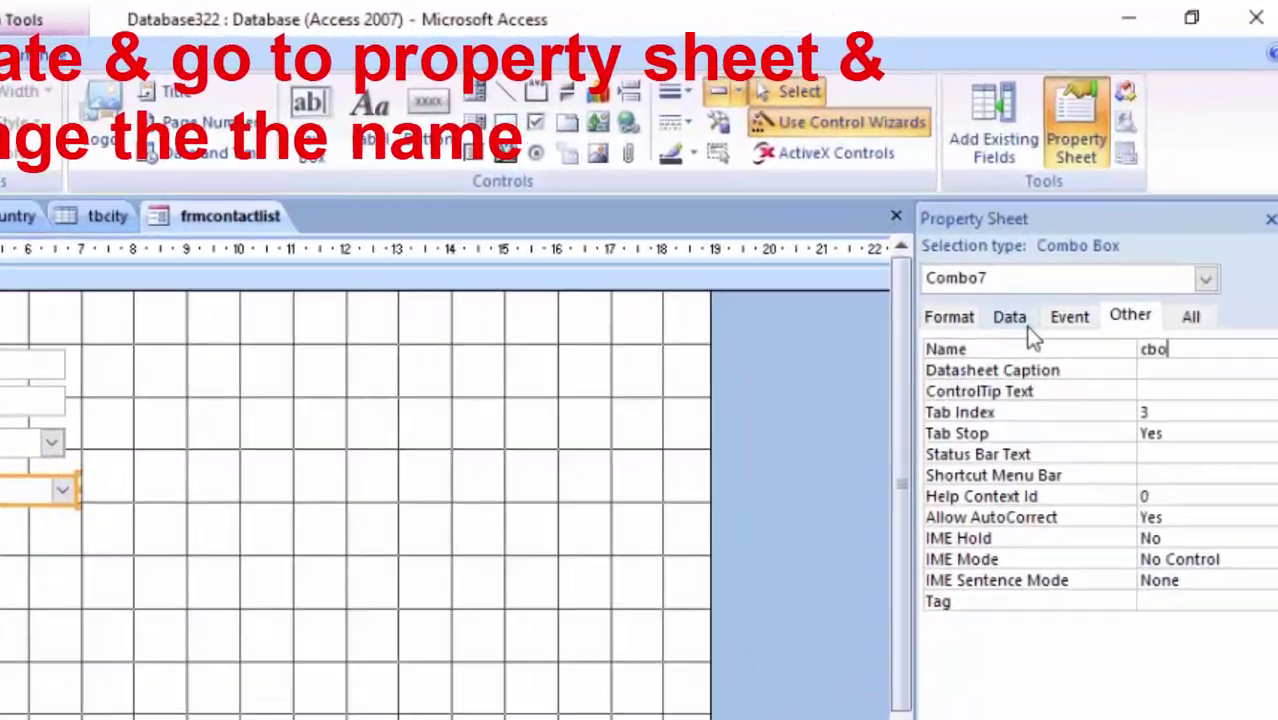
type("state")
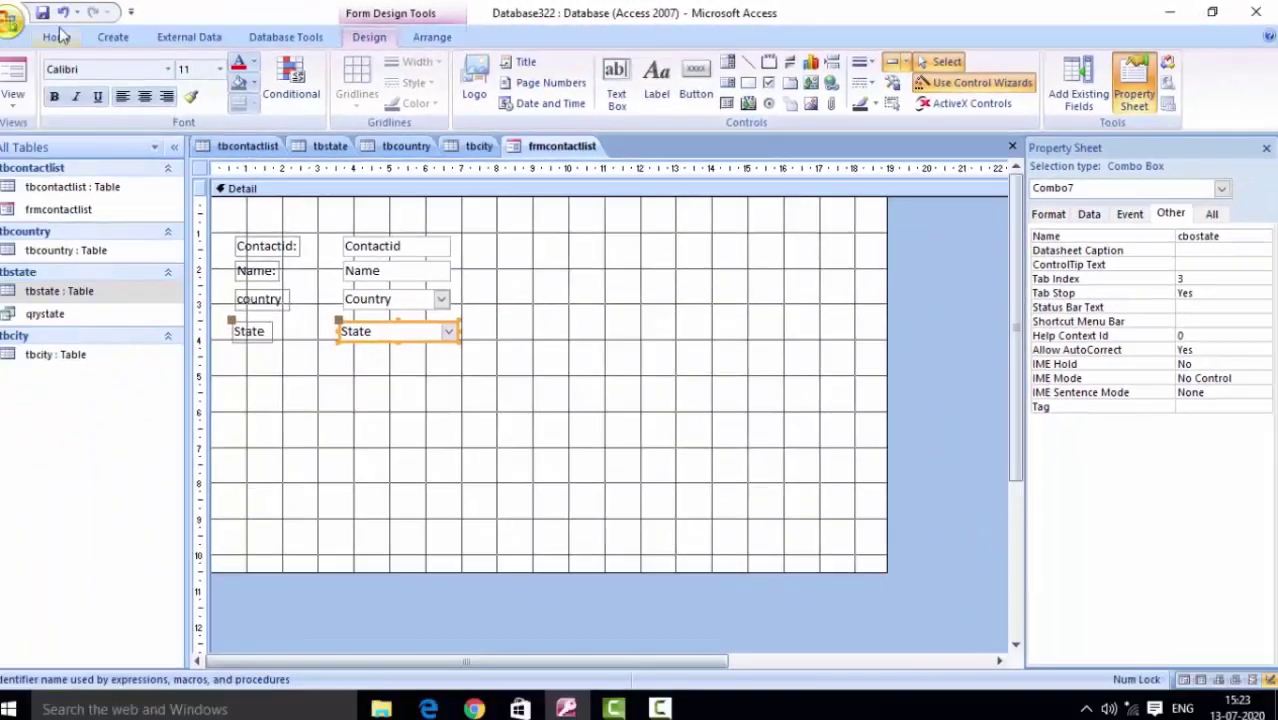
left_click(43, 12)
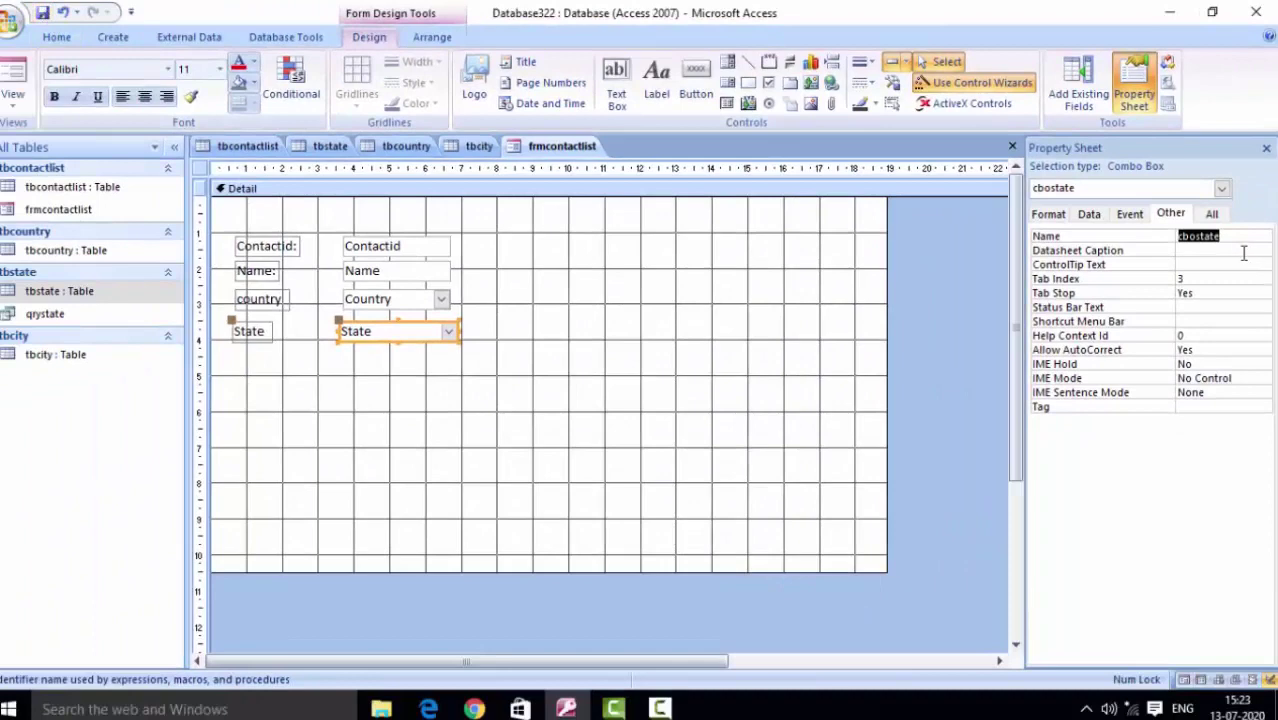
left_click(1266, 147)
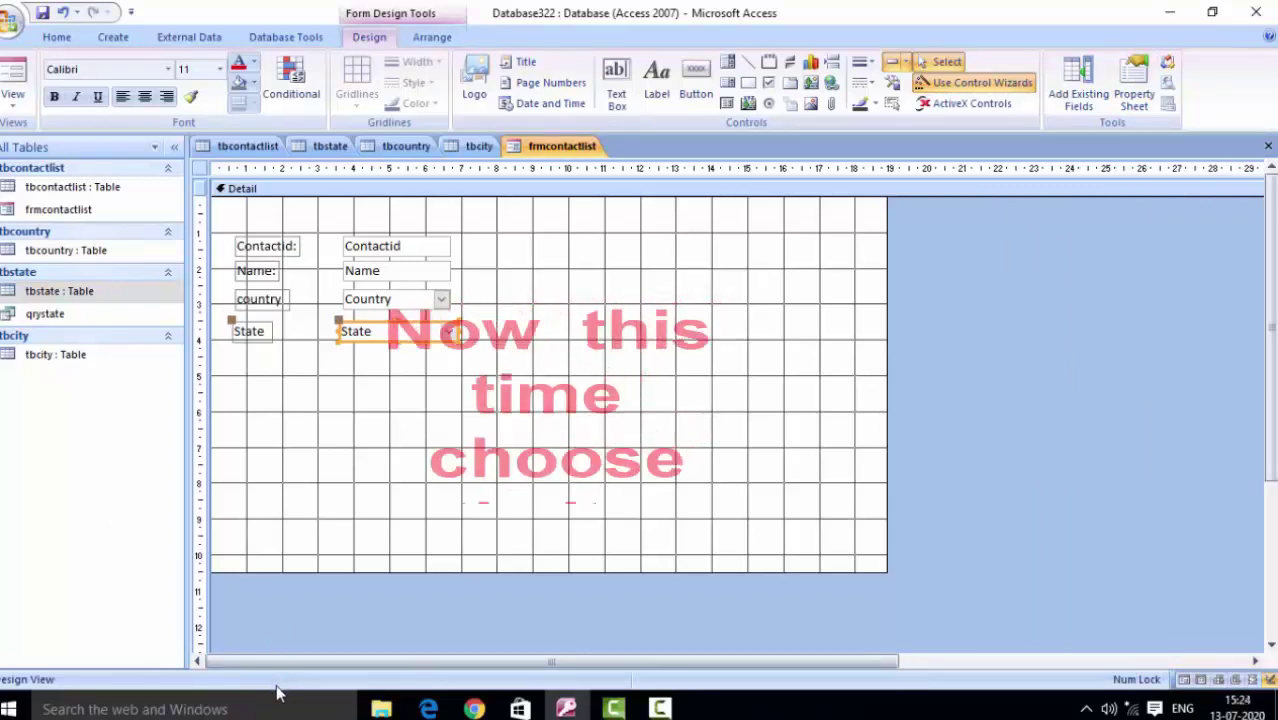
Start a Simple Query Wizard on tbcity and add its City and State fields
left_click(55, 354)
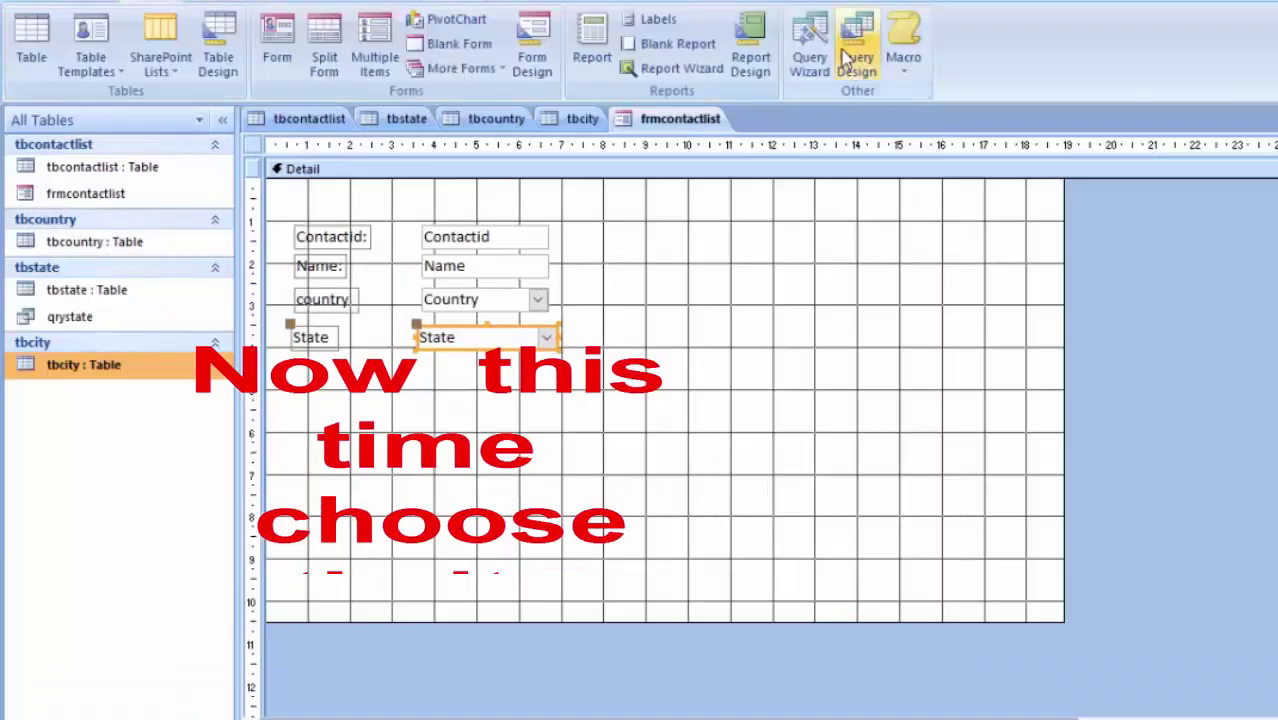
left_click(809, 45)
key("Down")
key("Down")
key("Down")
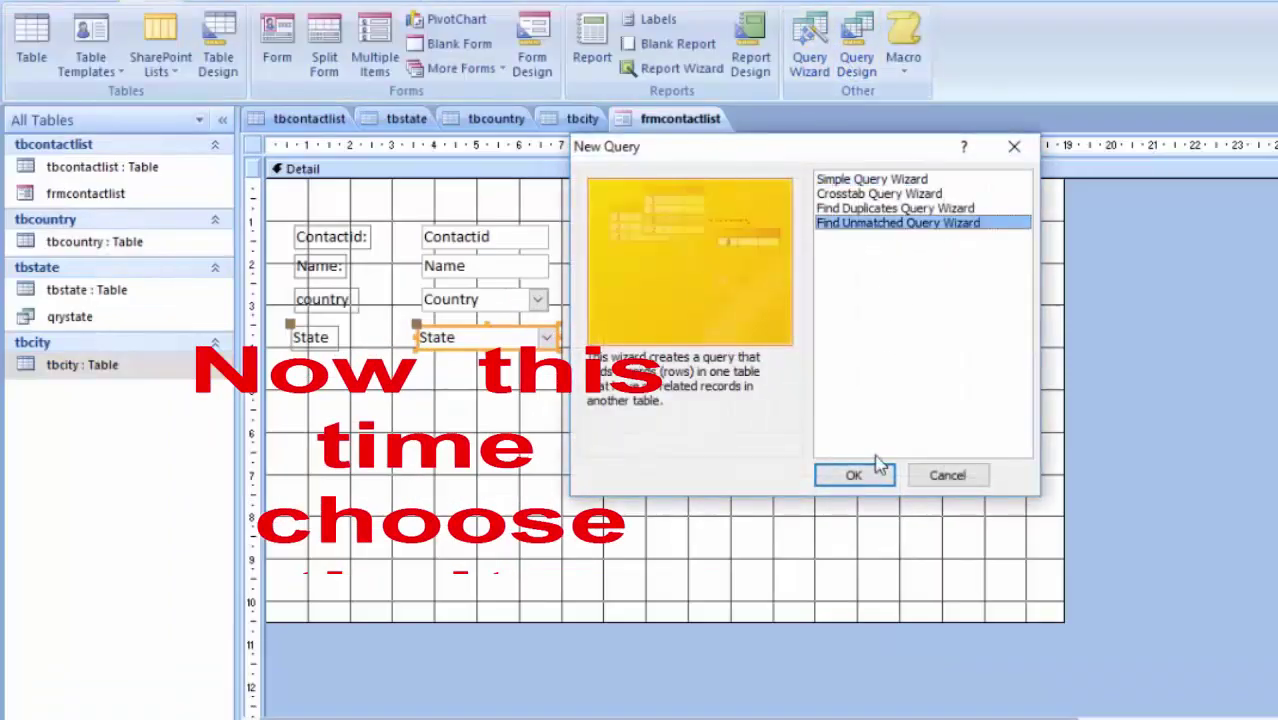
left_click(885, 181)
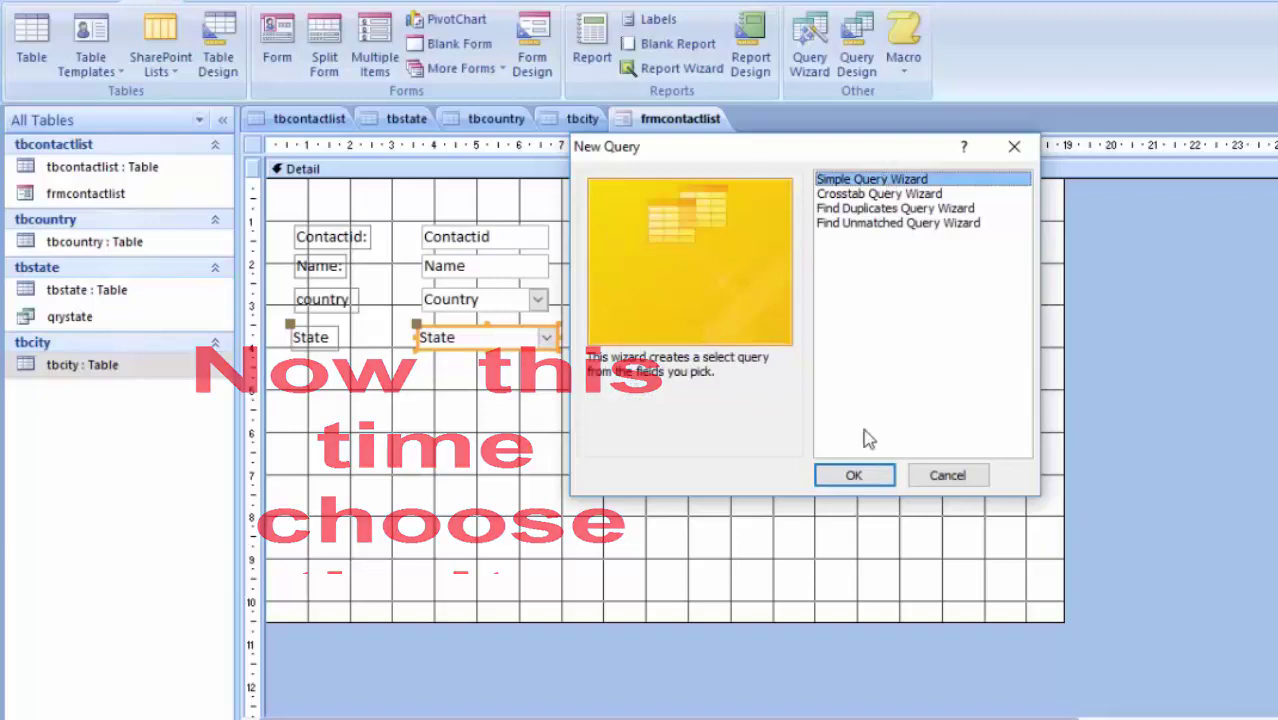
left_click(855, 476)
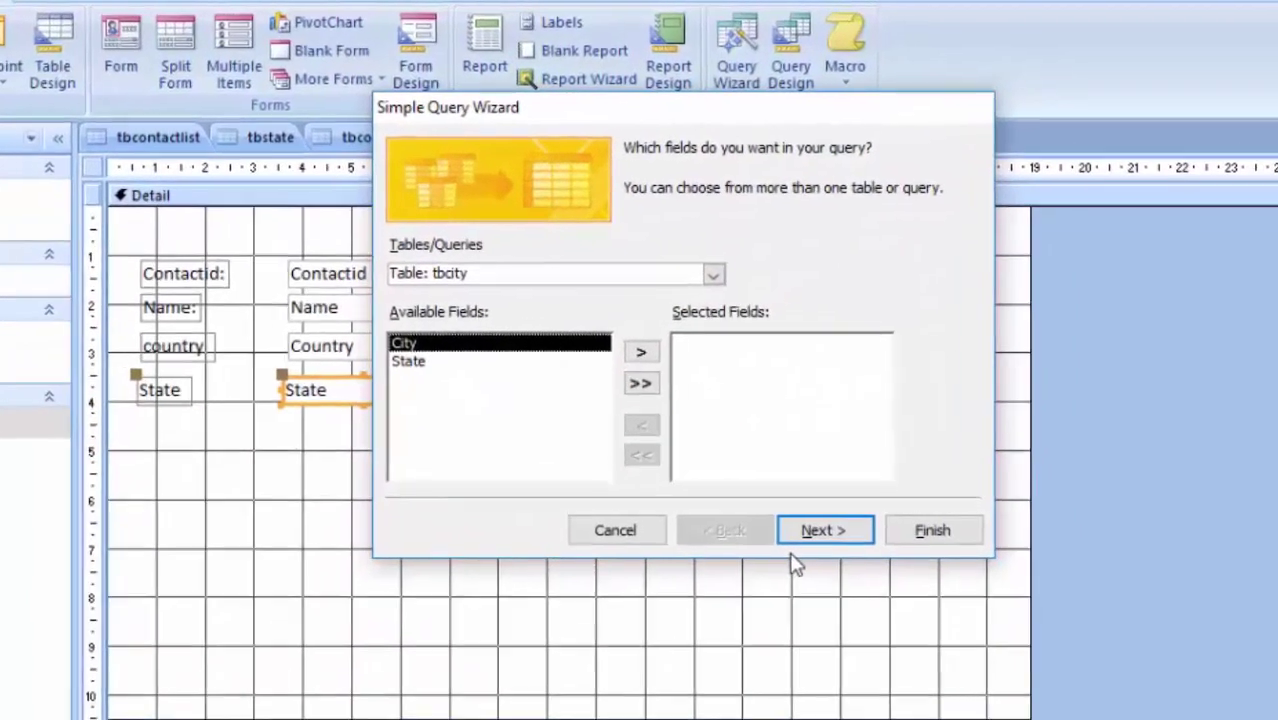
left_click(640, 383)
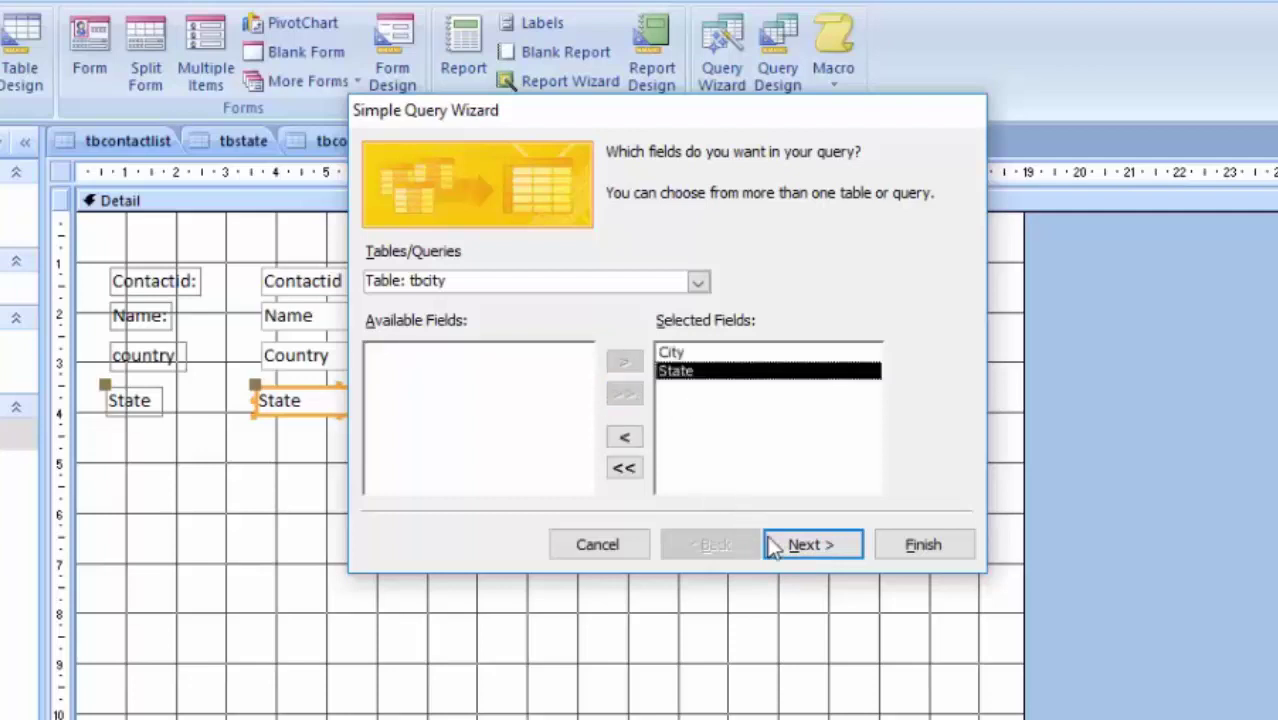
left_click(846, 548)
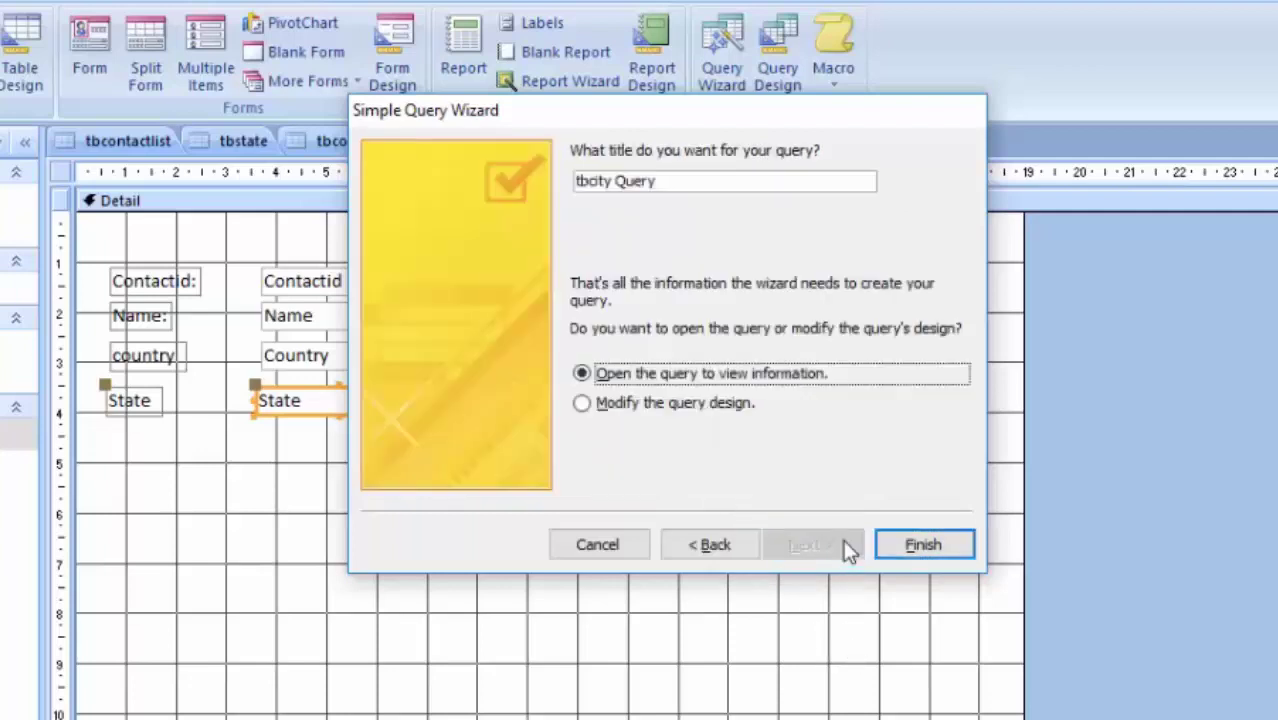
Title the query qrycity and finish, opening it in Design view
left_click_drag(670, 181, 465, 185)
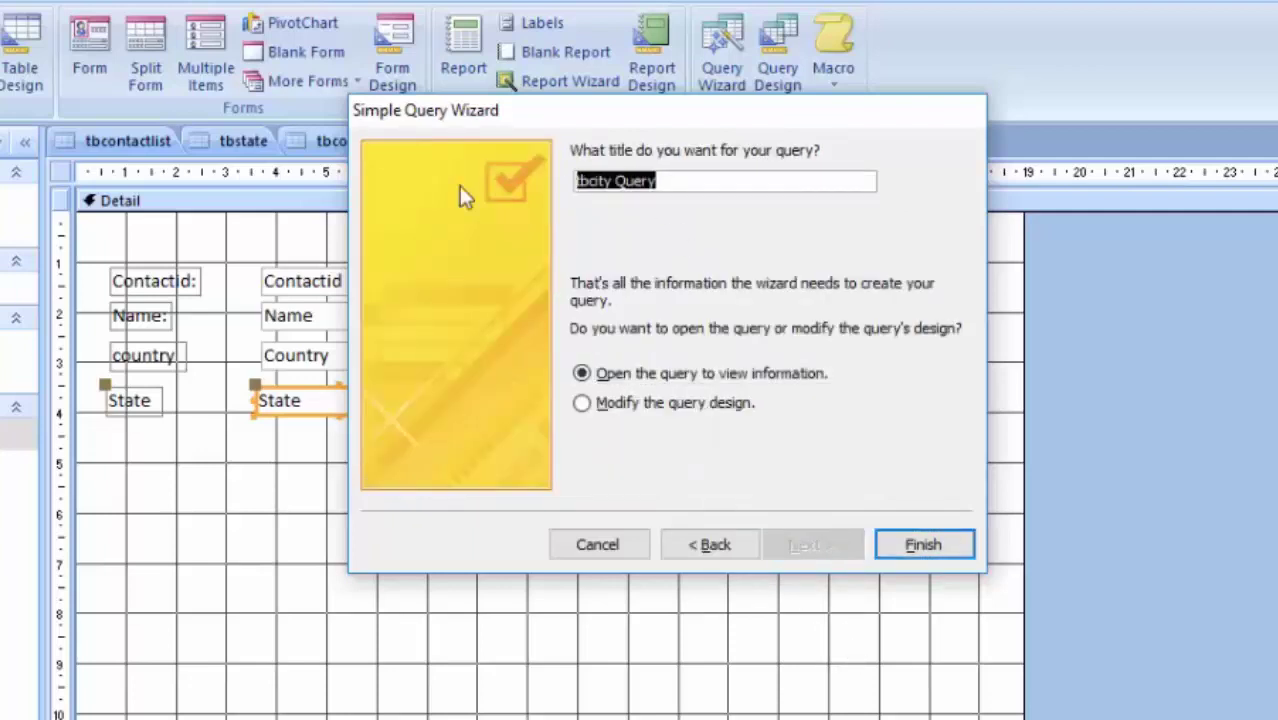
key("BackSpace")
type("qry")
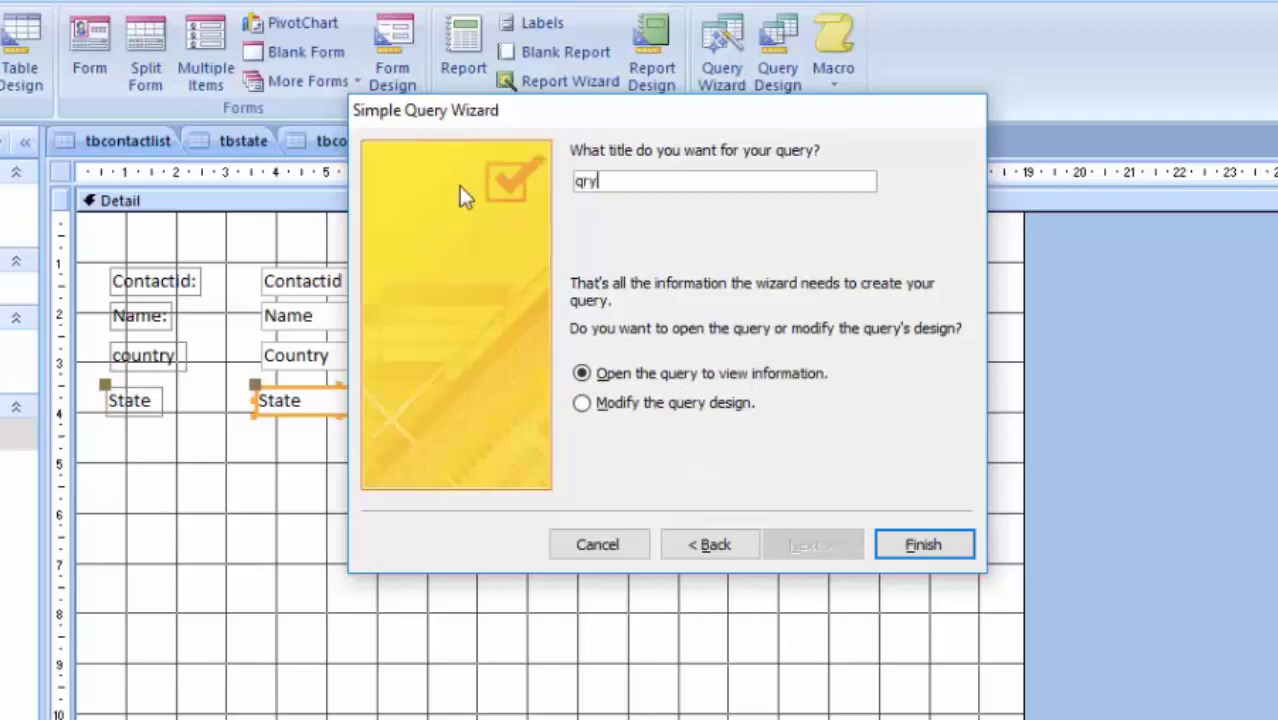
type("clty")
left_click(639, 403)
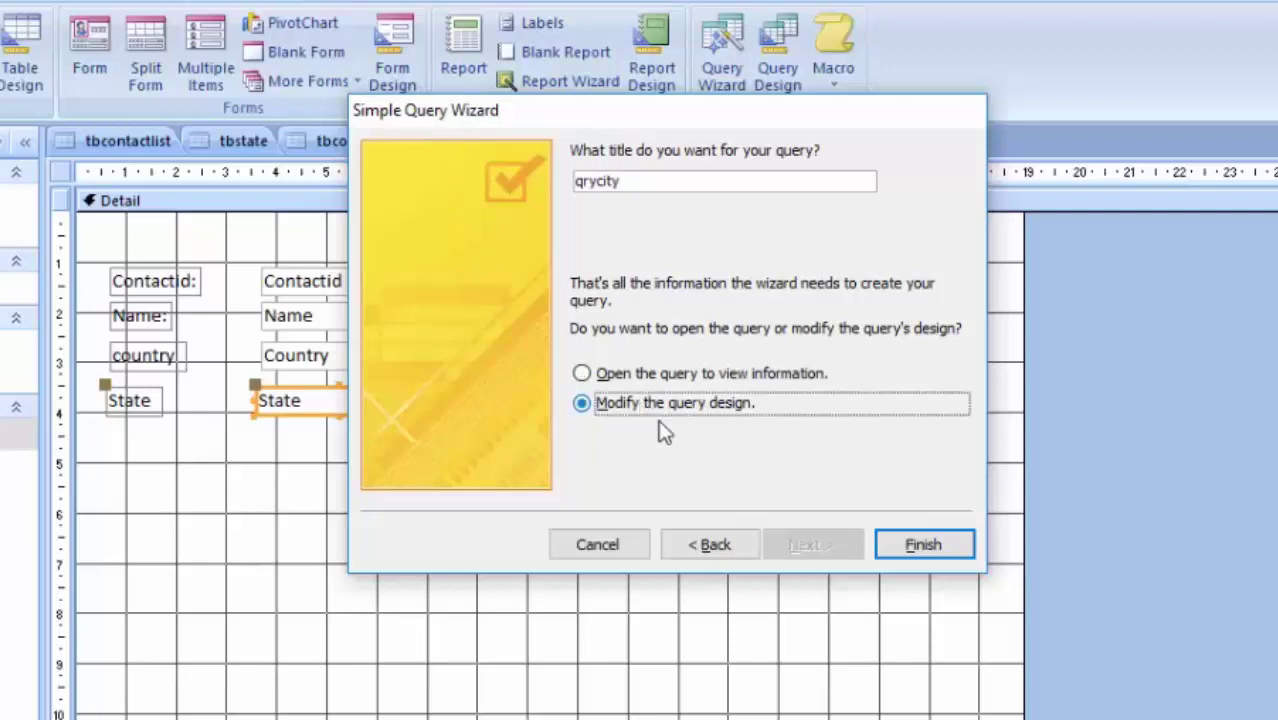
left_click(936, 548)
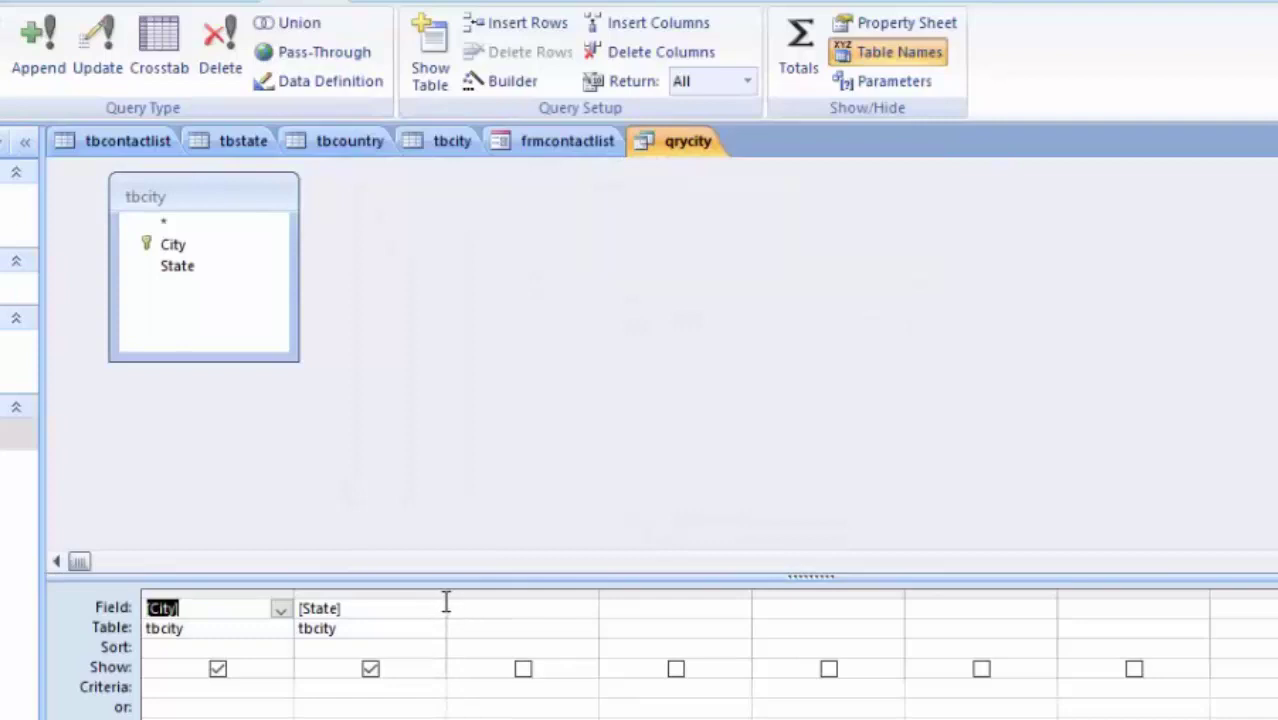
Enter [Forms]![frmcontactlist]![cbostate] as the criteria for qrycity's State column
left_click_drag(446, 598, 566, 702)
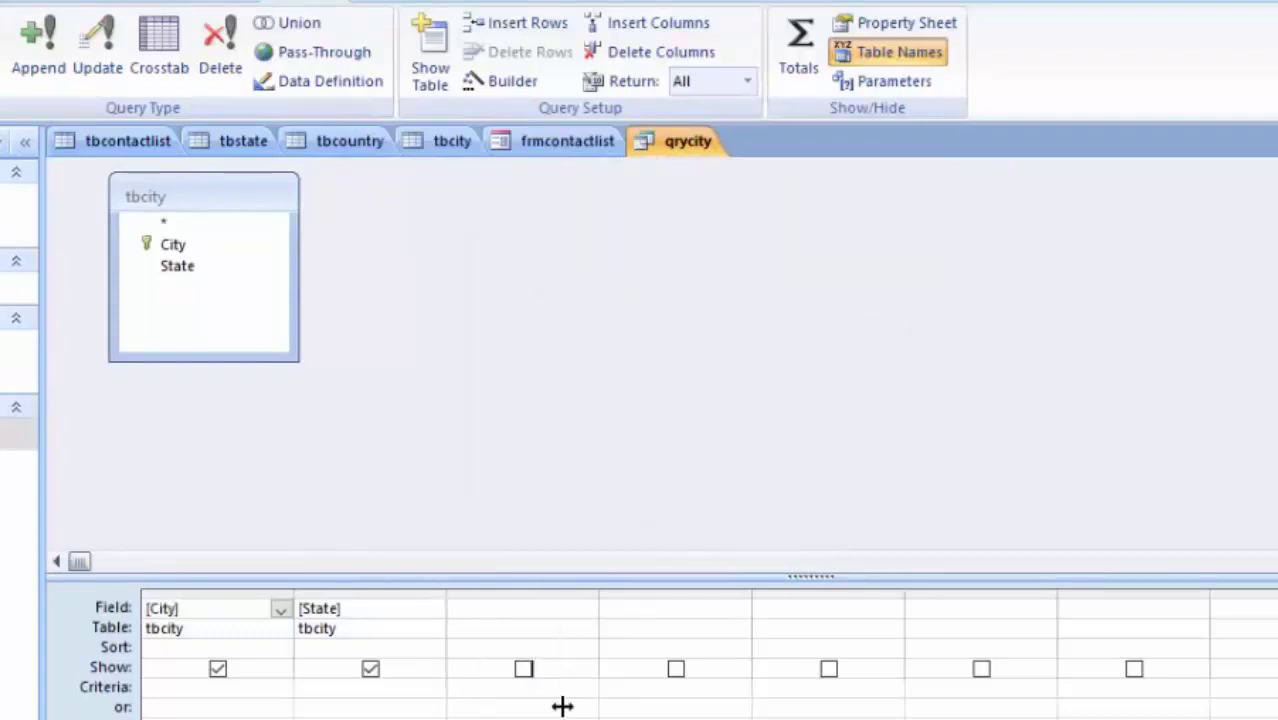
left_click(365, 688)
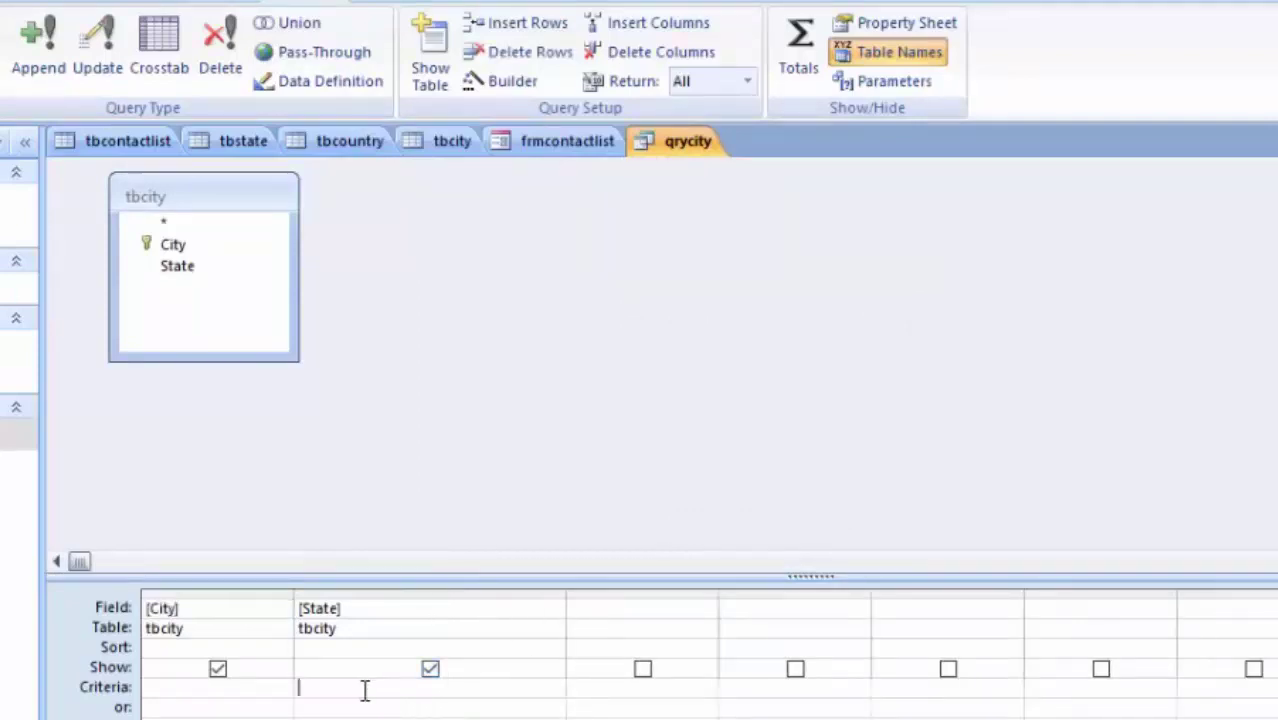
type("[Fo")
type("r")
key("BackSpace")
type("or")
type("ms]![")
type("c")
type("o")
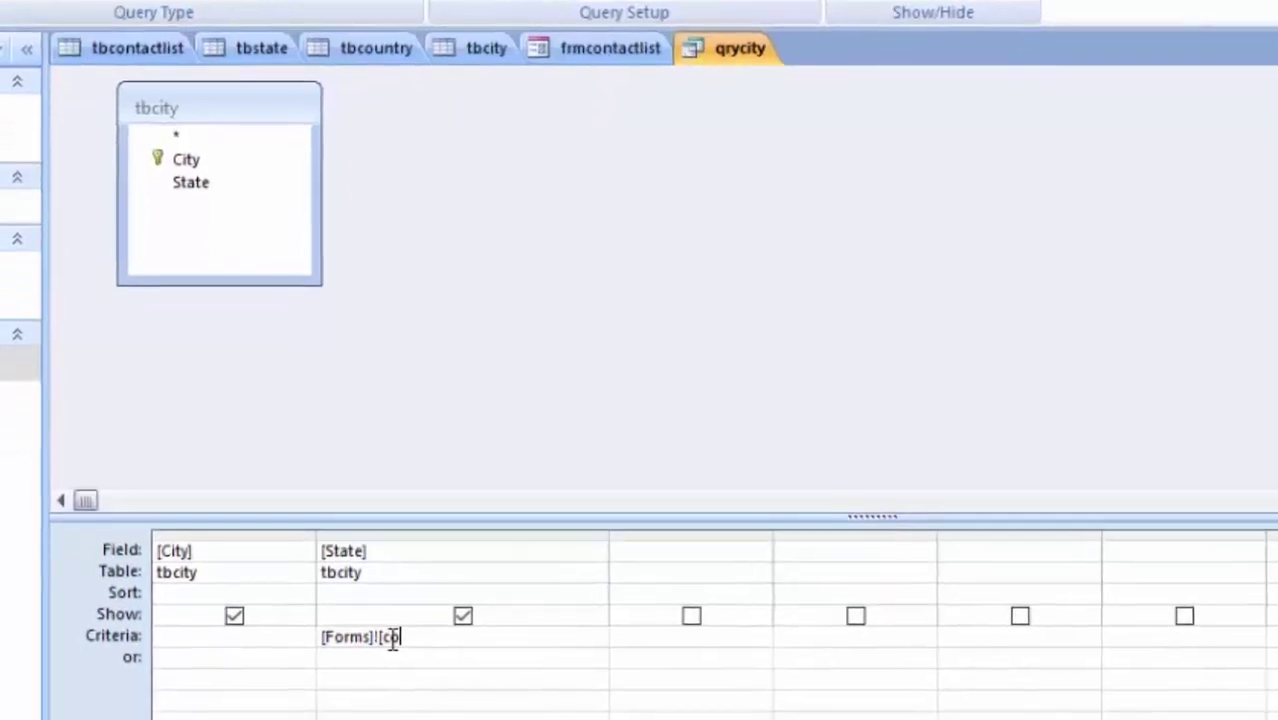
key("BackSpace")
key("BackSpace")
type("fr")
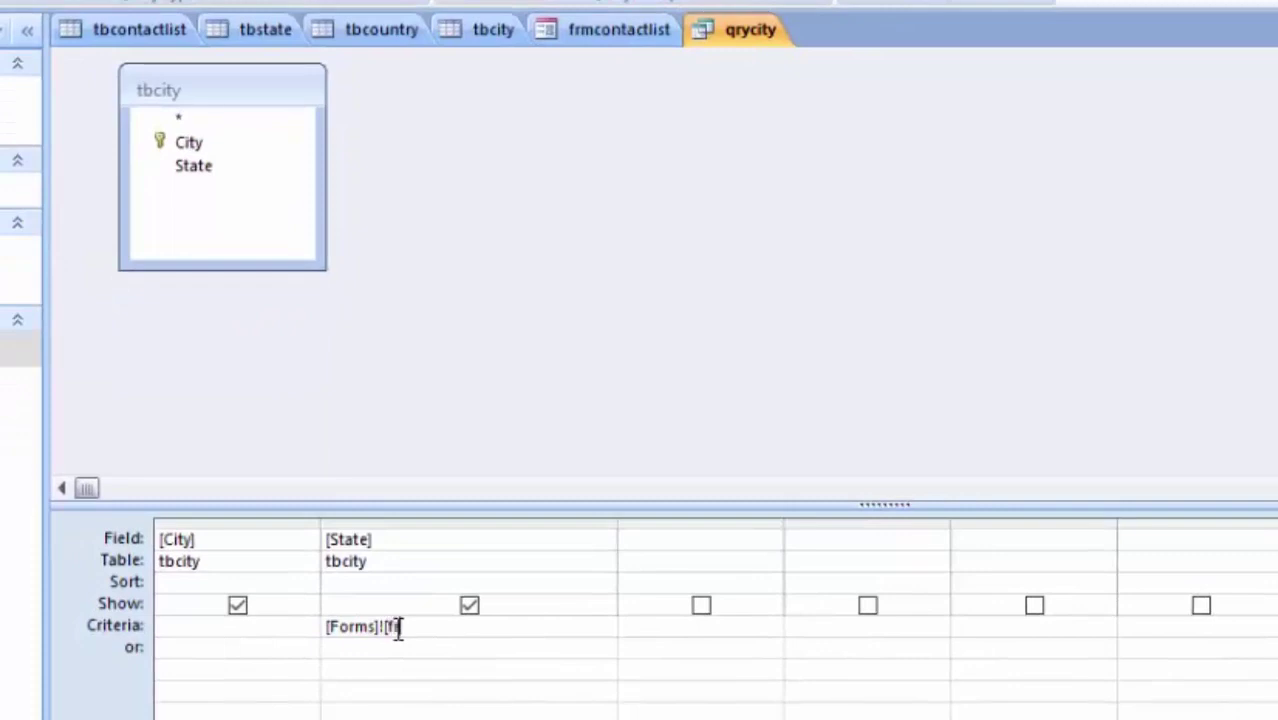
type("mcon")
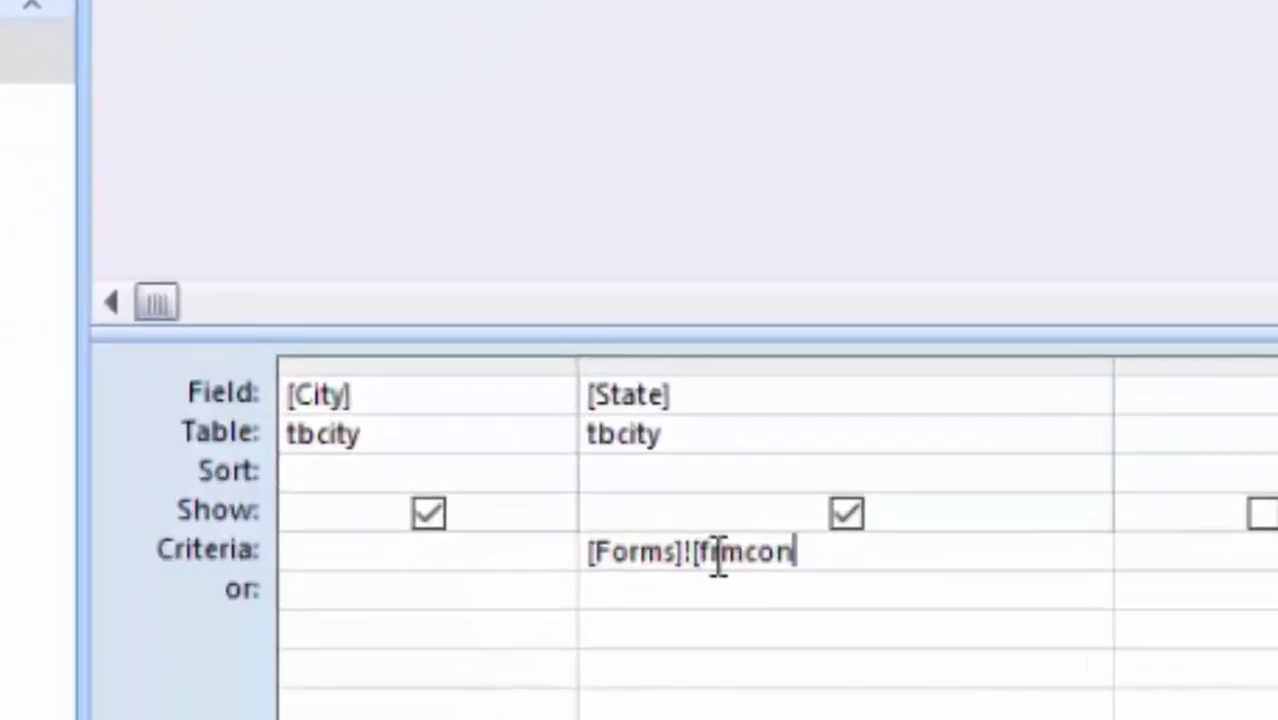
type("tactl")
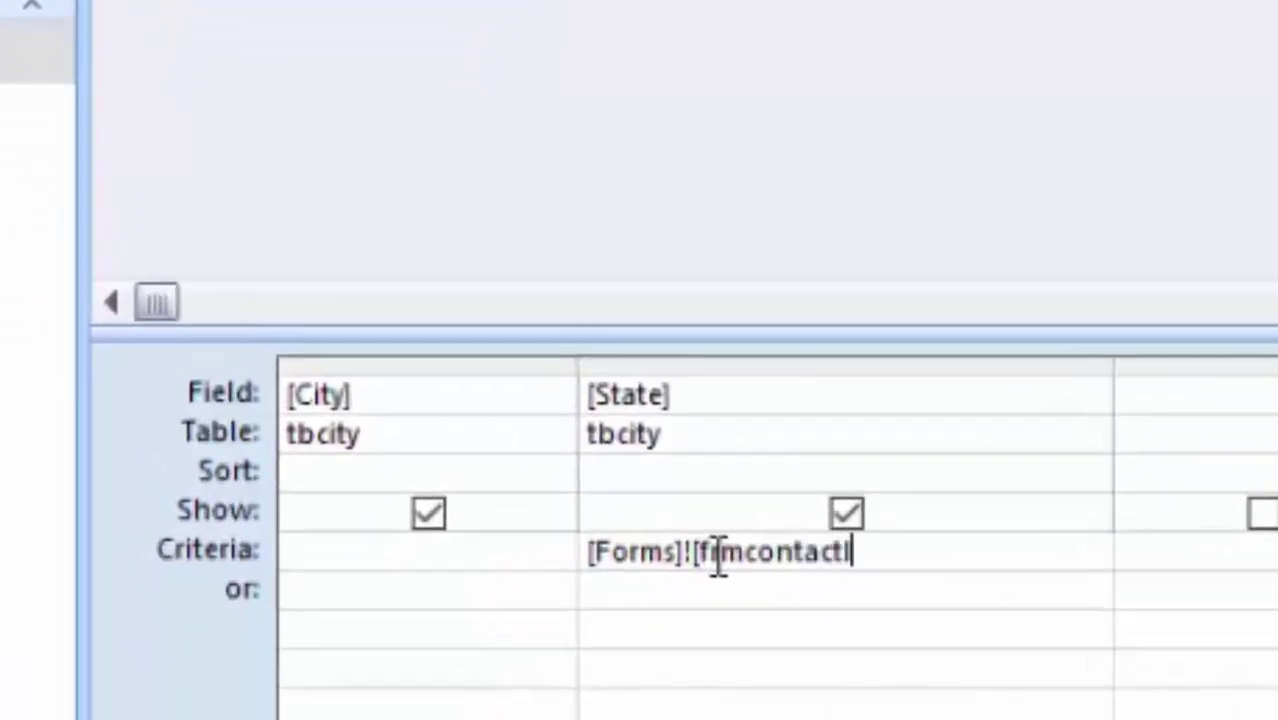
type("ist]")
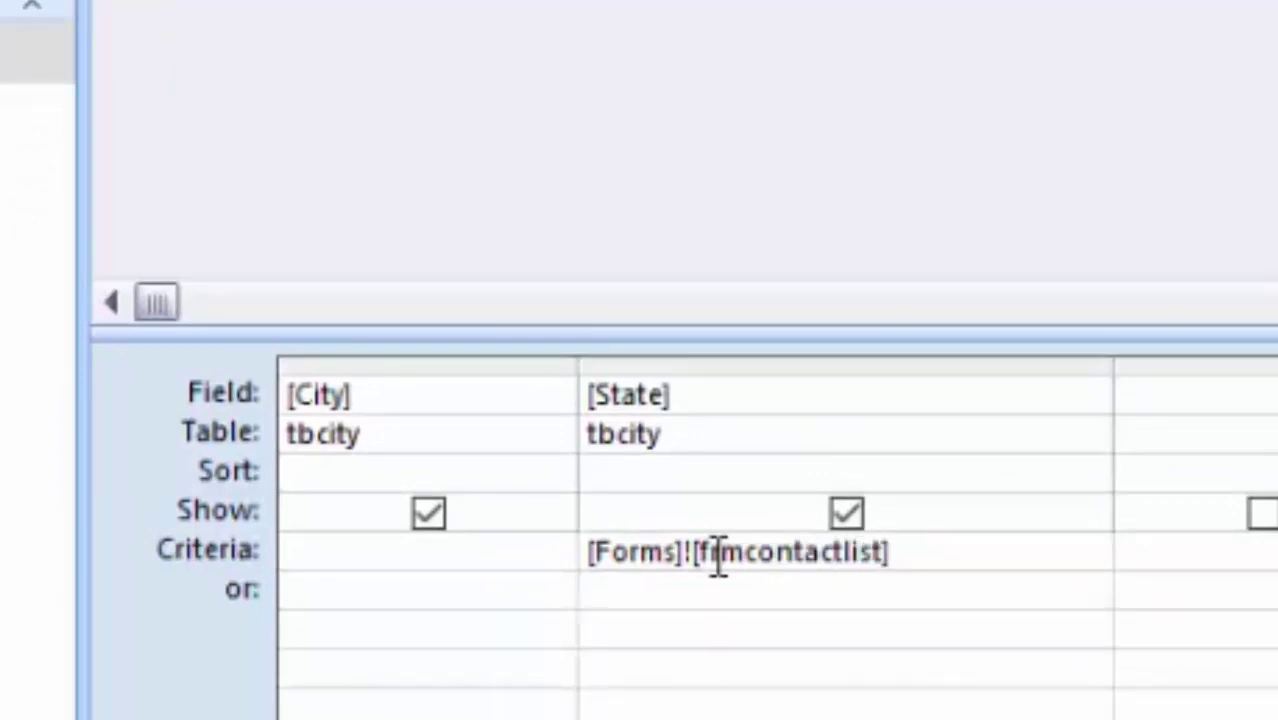
type("![")
type("cbocio")
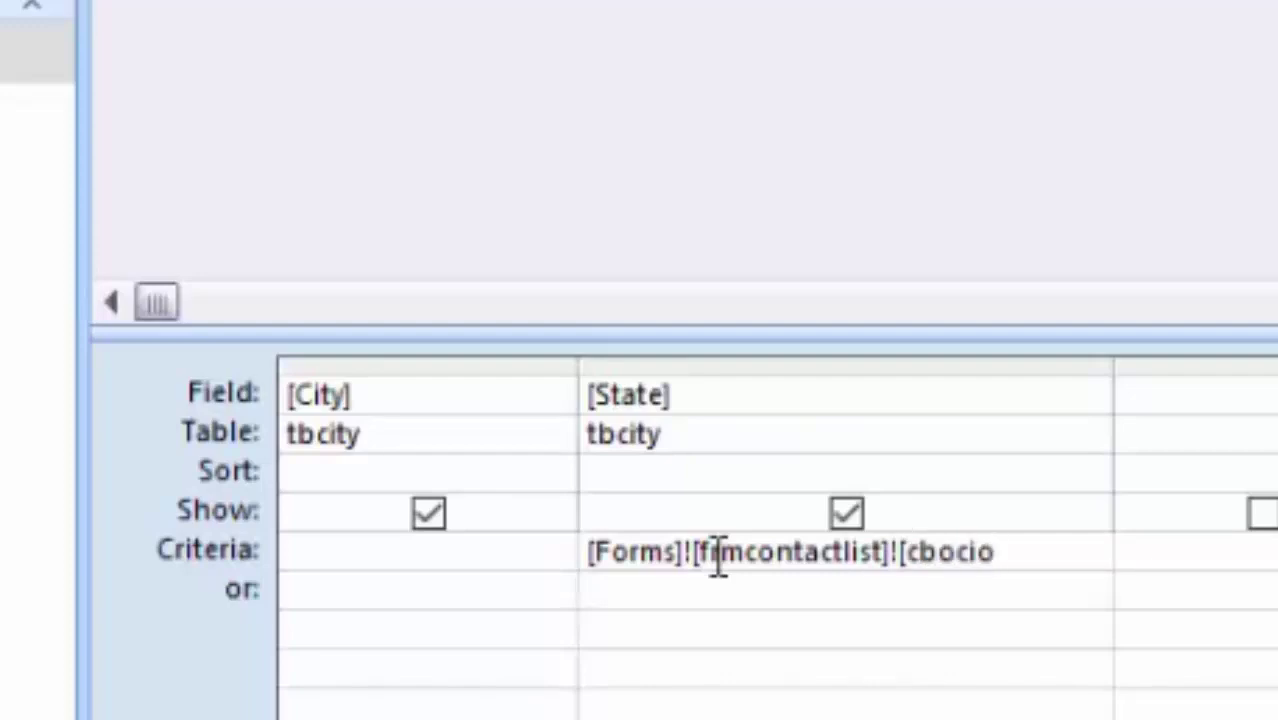
key("BackSpace")
type("ty")
type("]")
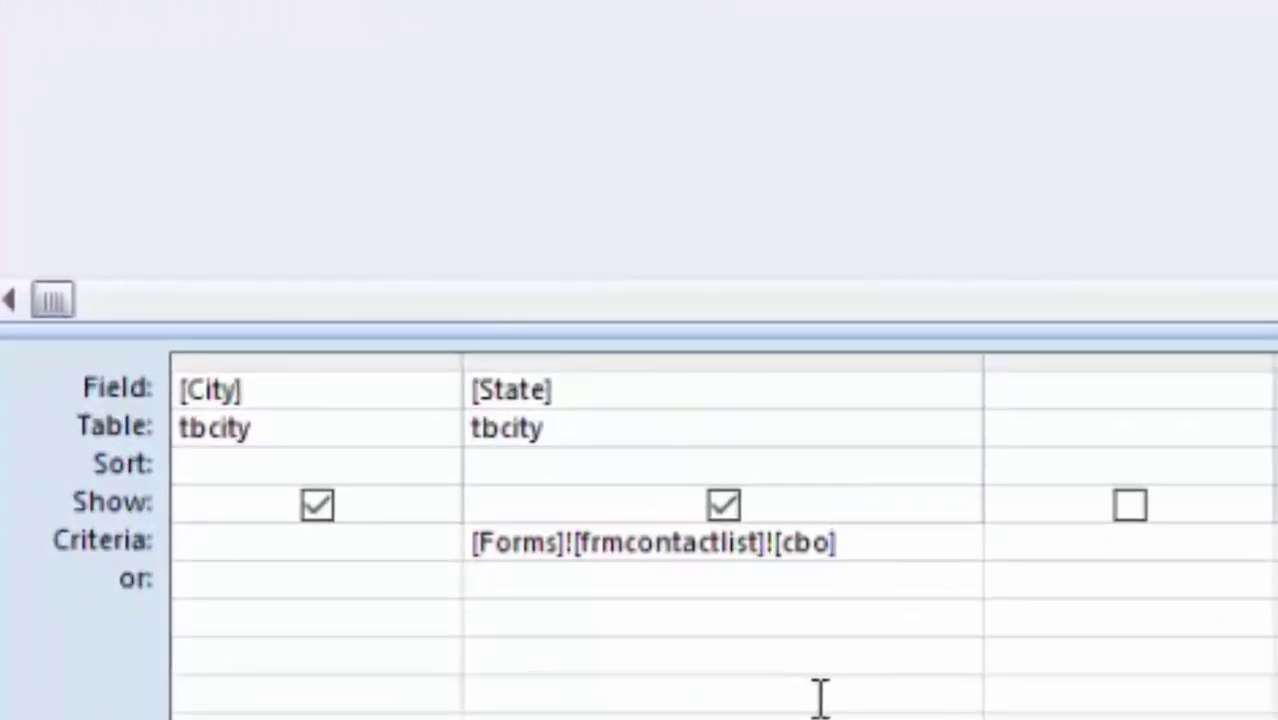
type("sta")
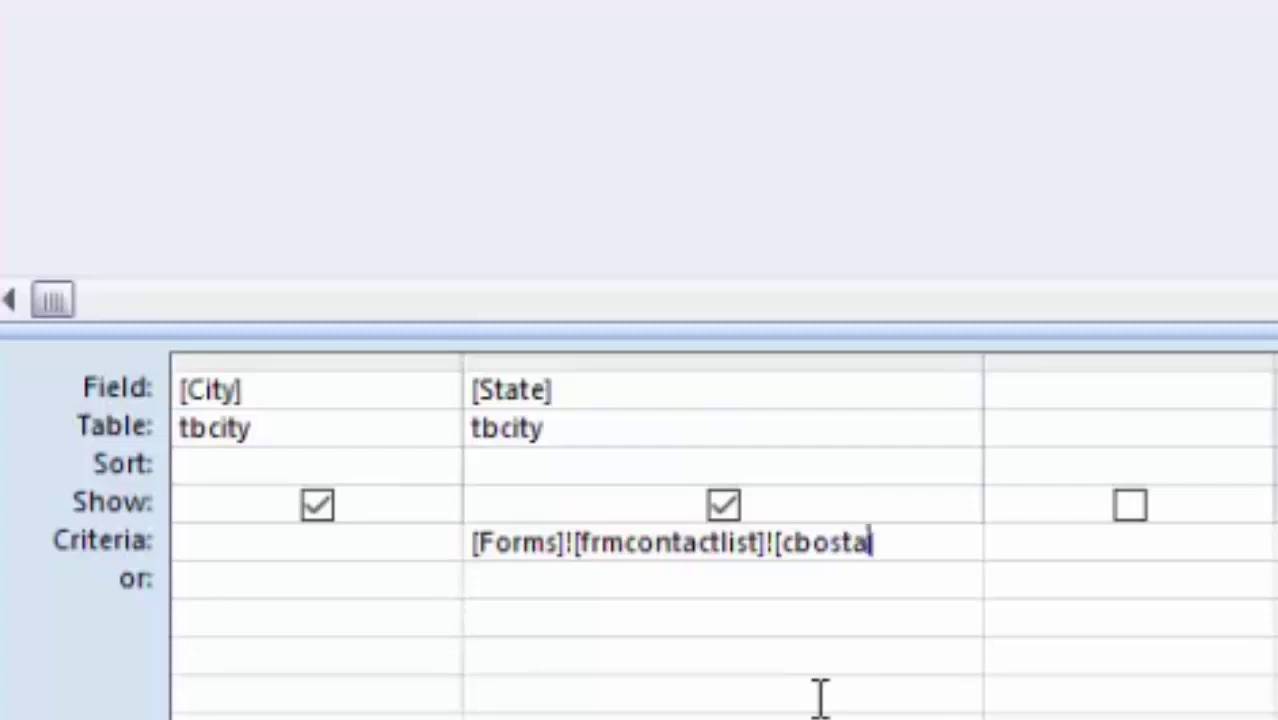
type("te]")
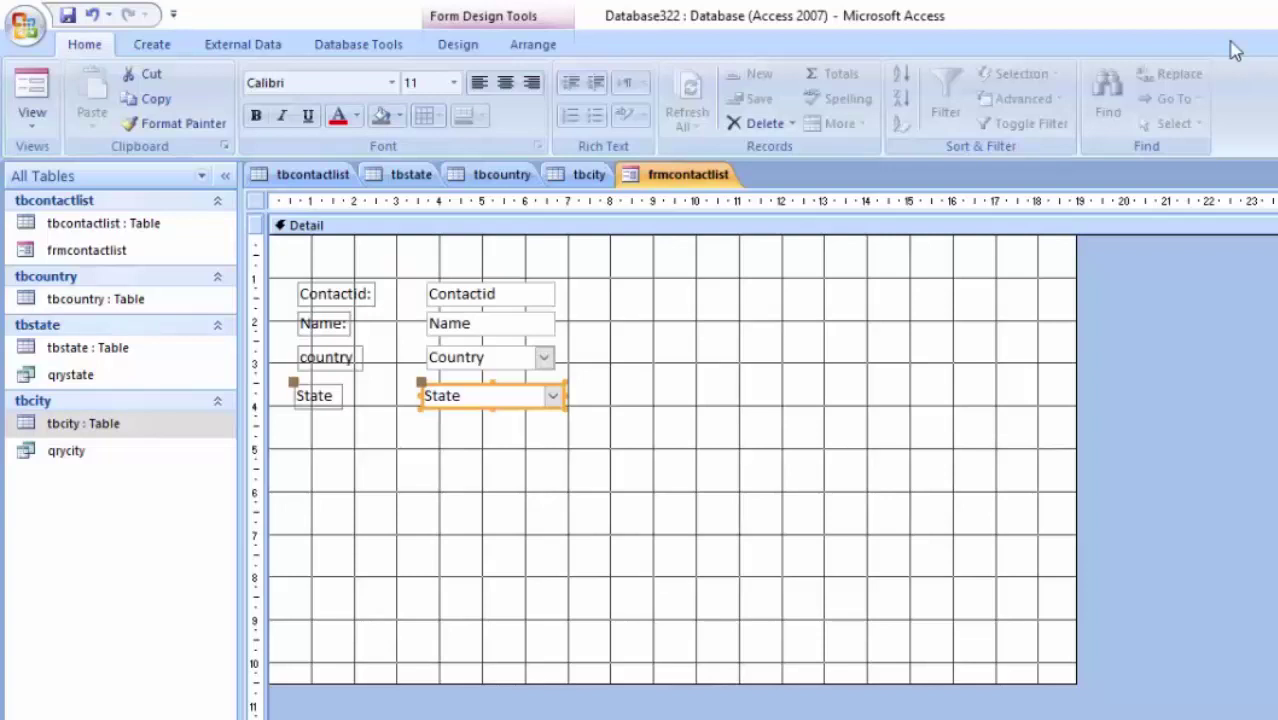
Draw a combo box below State that lists the City field from qrycity
left_click(466, 48)
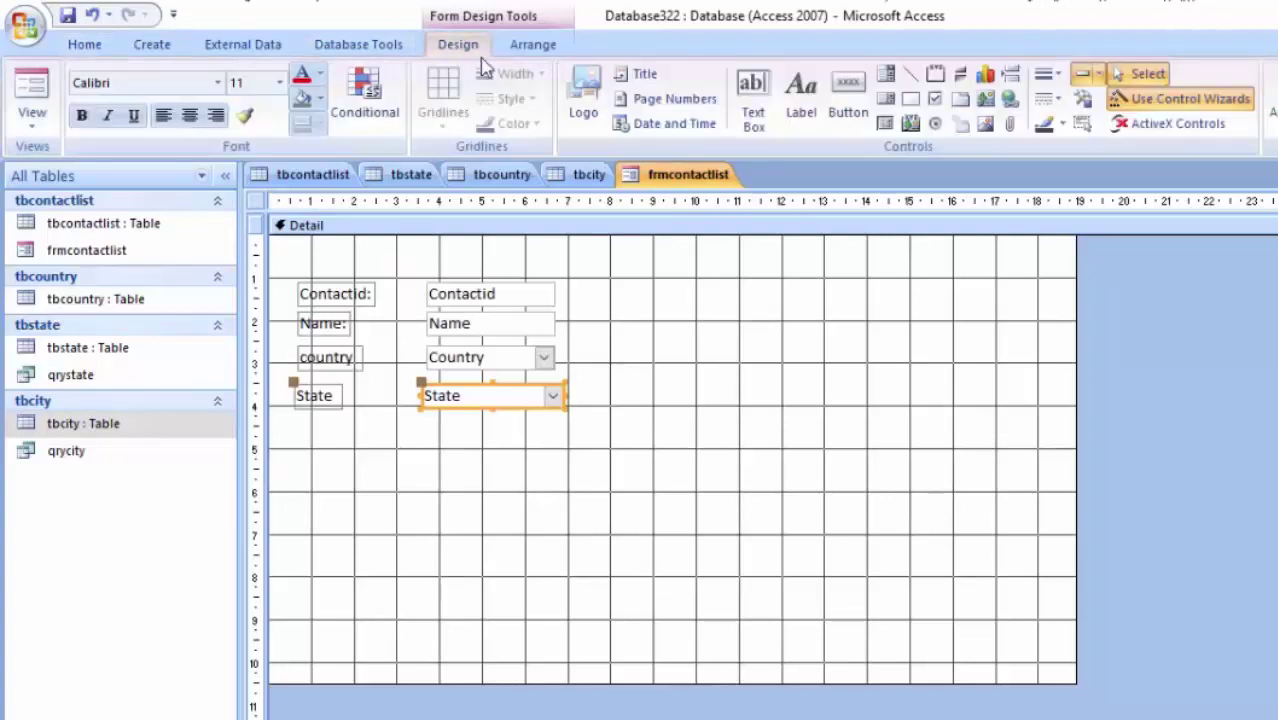
left_click(885, 73)
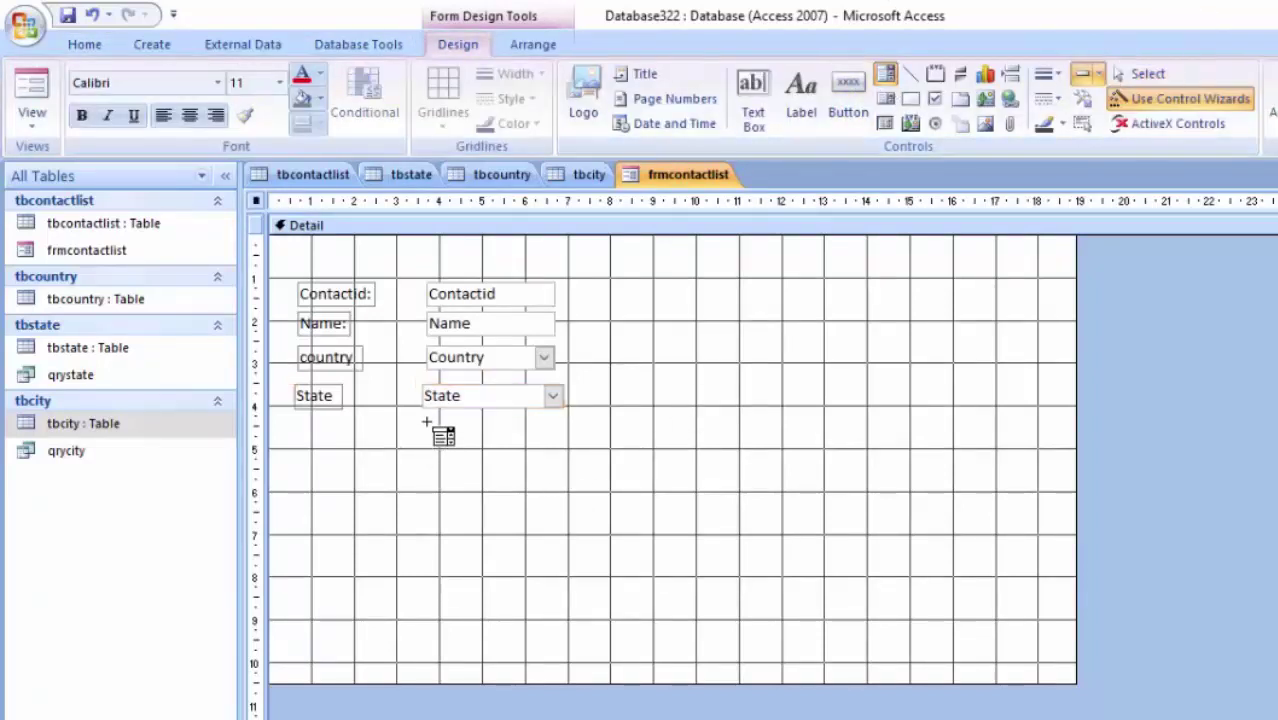
left_click_drag(426, 421, 555, 448)
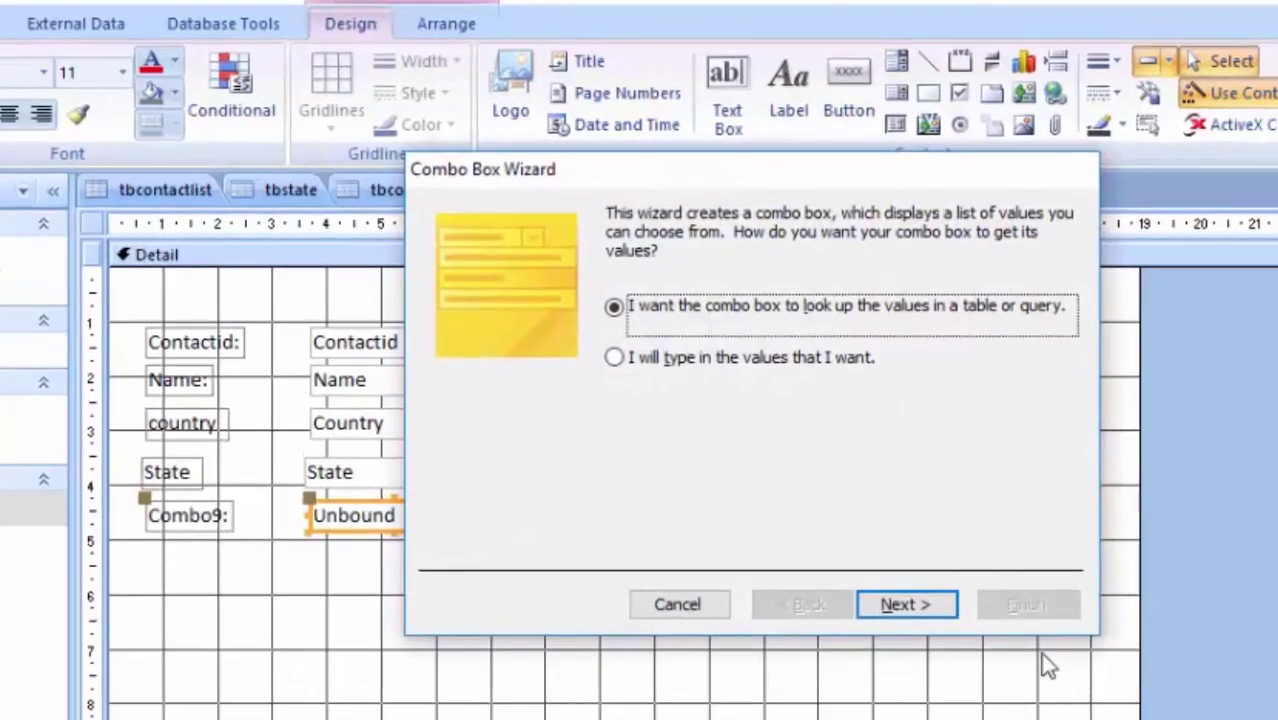
left_click(896, 605)
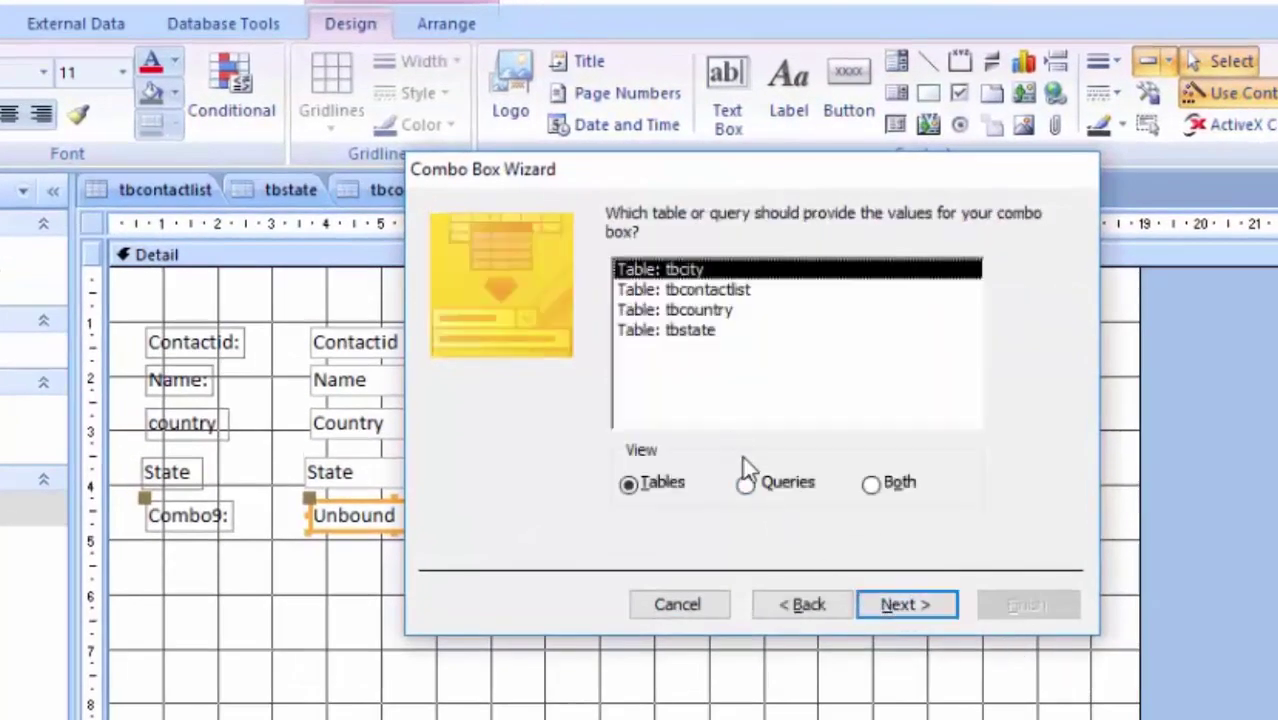
left_click(747, 483)
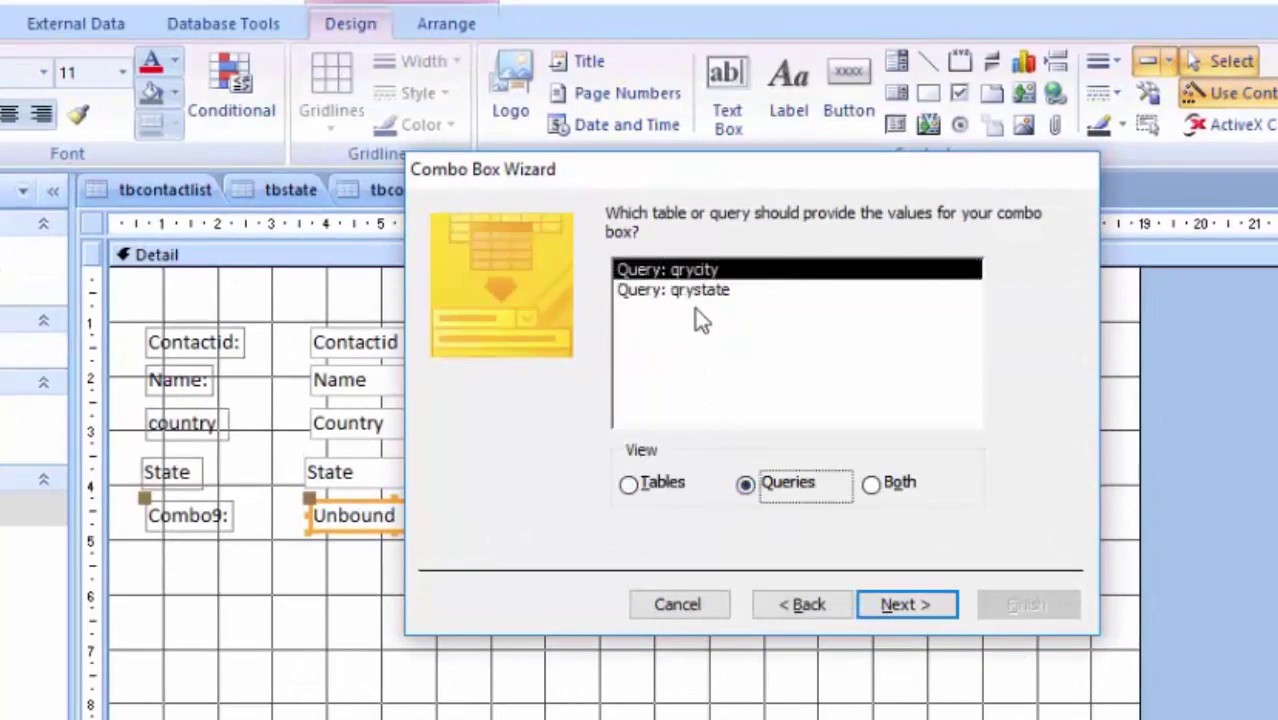
left_click(895, 606)
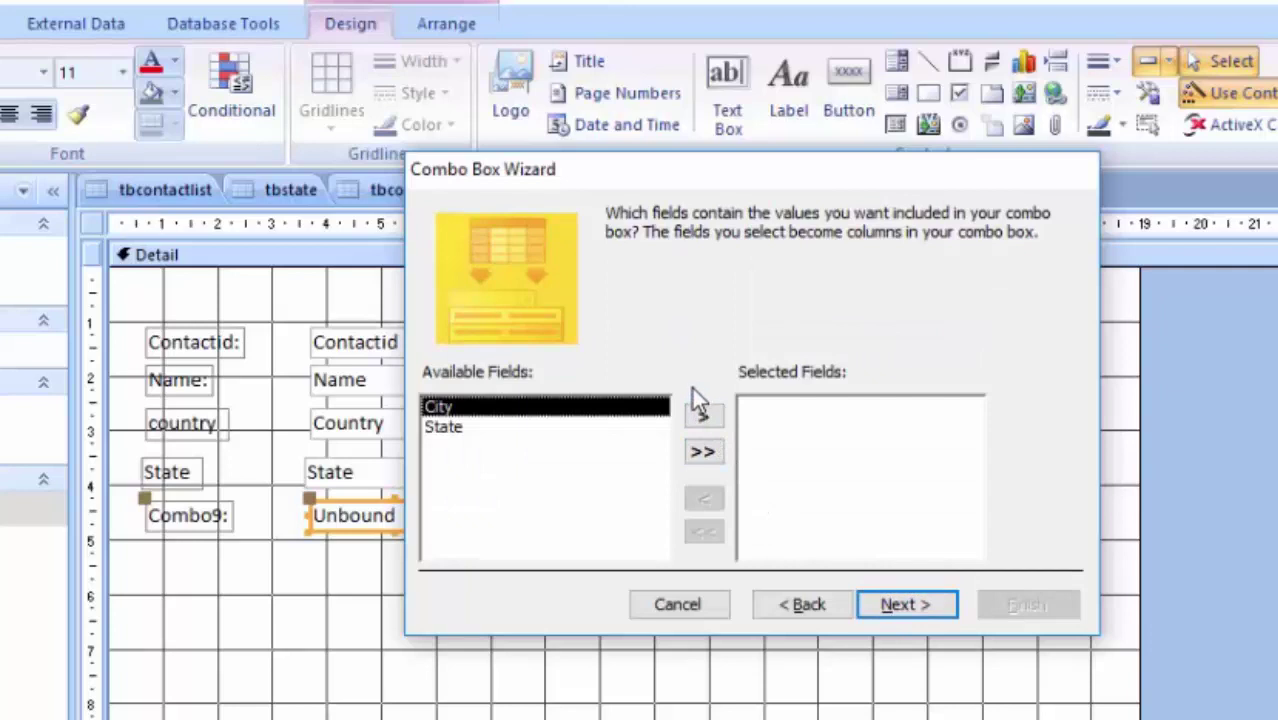
left_click(702, 417)
Store the combo's chosen value in the City field and label it city
left_click(893, 607)
left_click(896, 604)
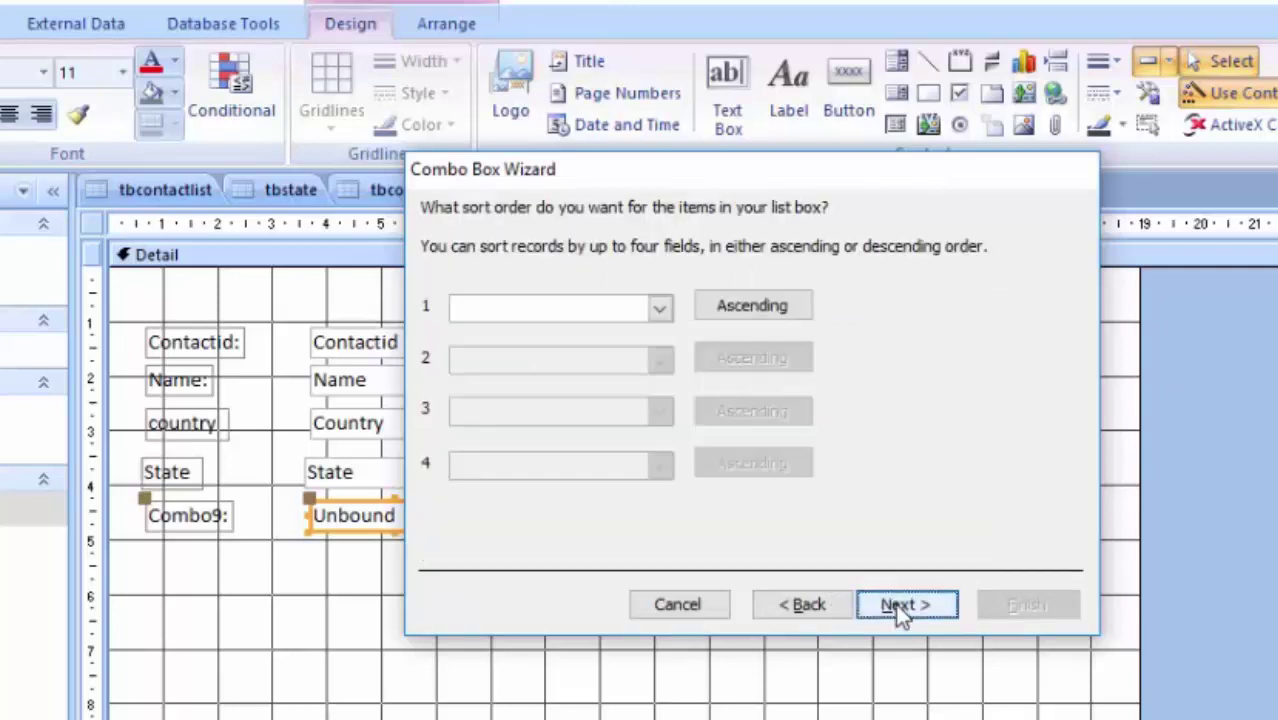
left_click(897, 606)
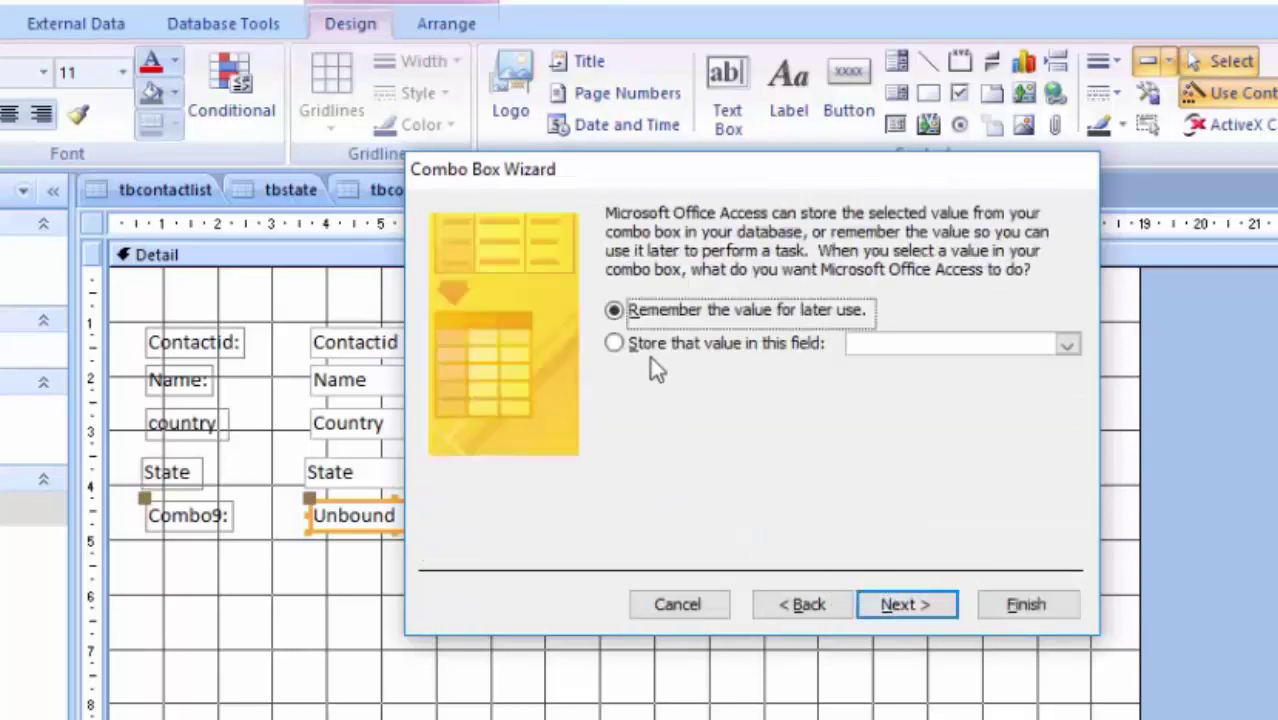
left_click(652, 352)
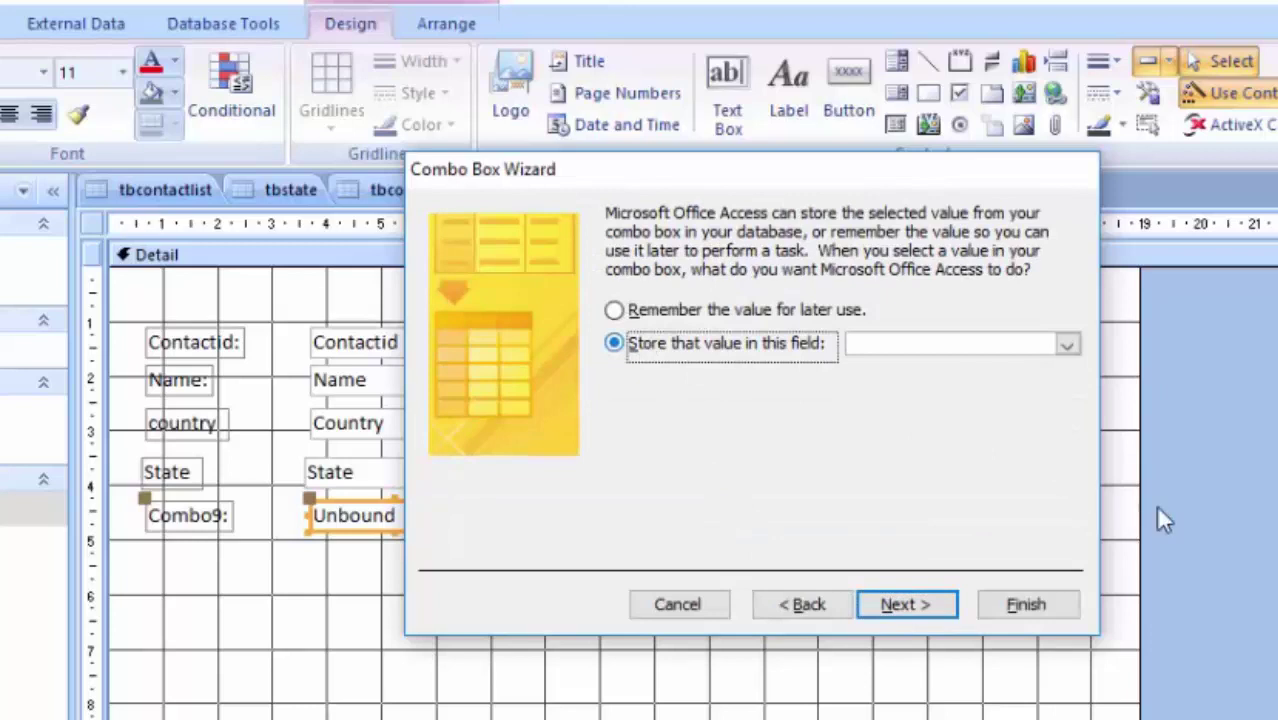
left_click(1066, 345)
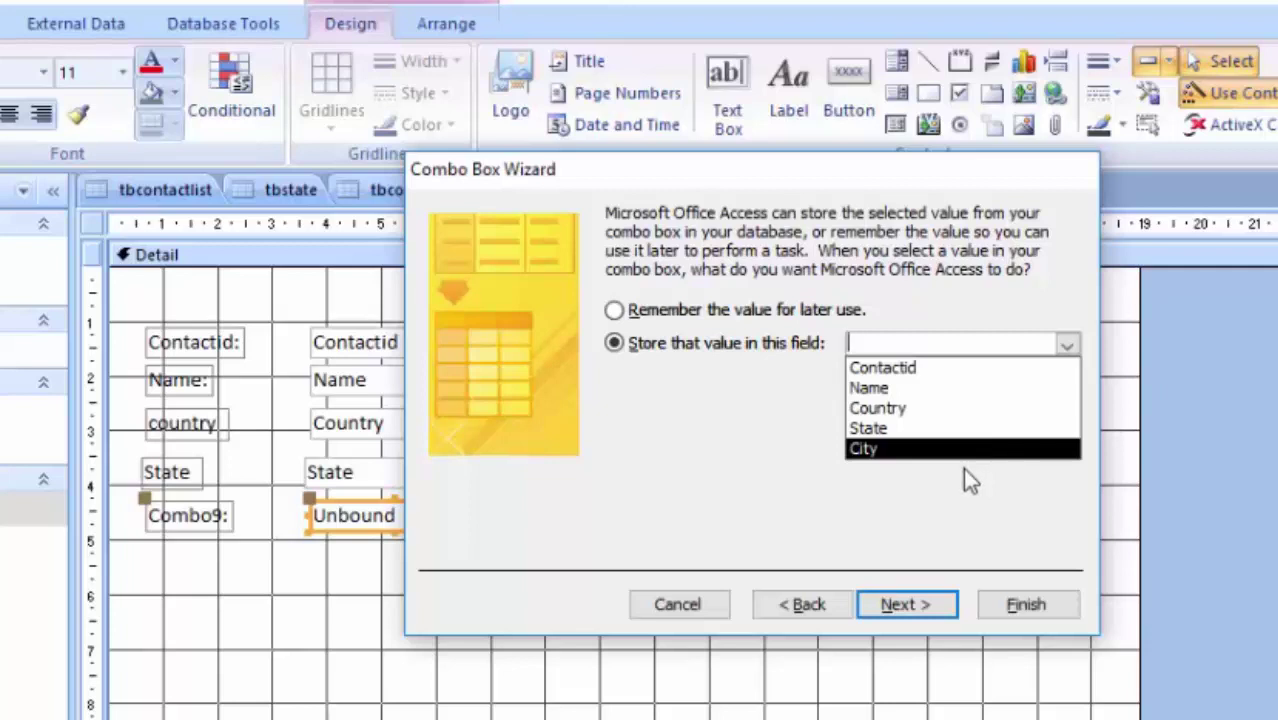
left_click(975, 473)
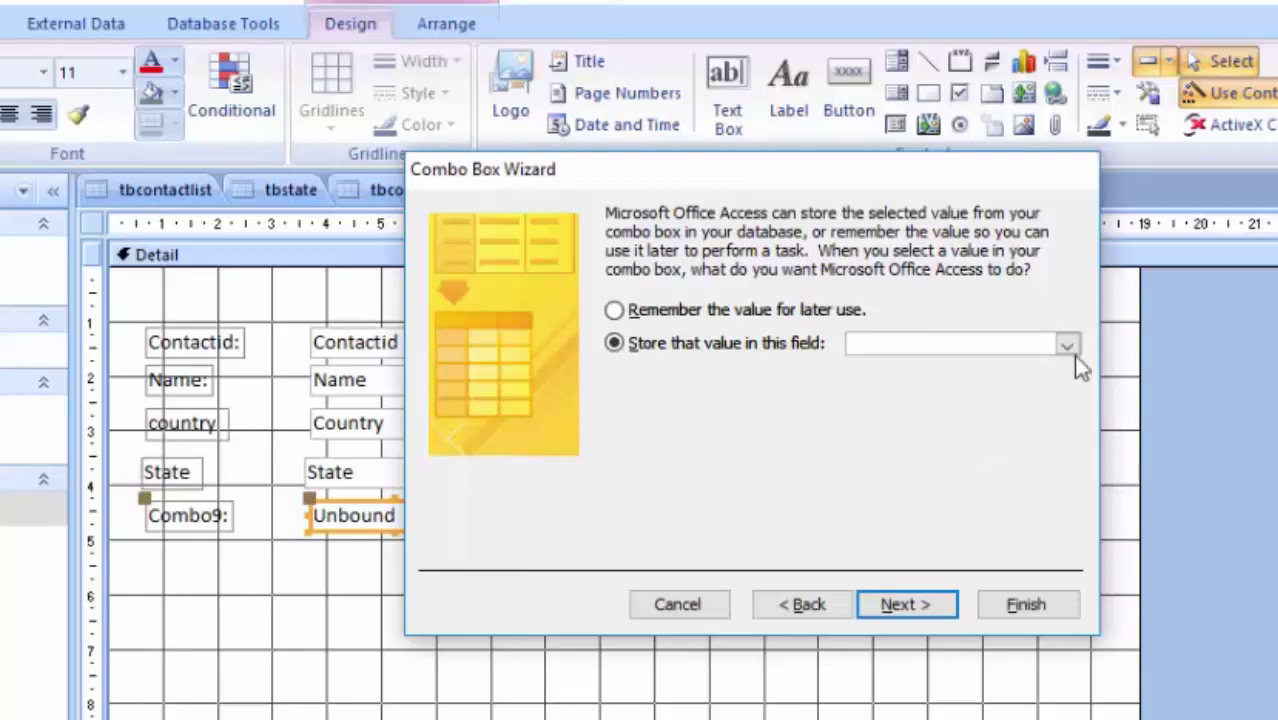
left_click(1068, 345)
left_click(988, 452)
left_click(915, 606)
key("BackSpace")
type("c")
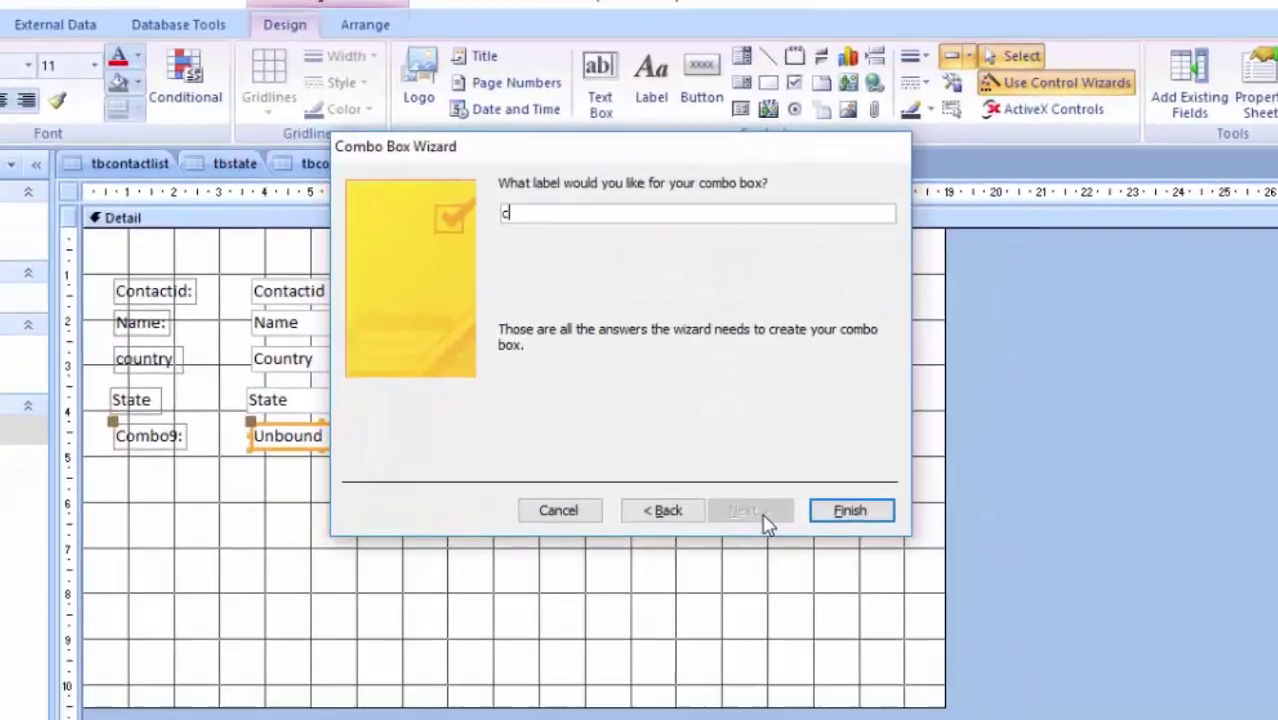
type("ity")
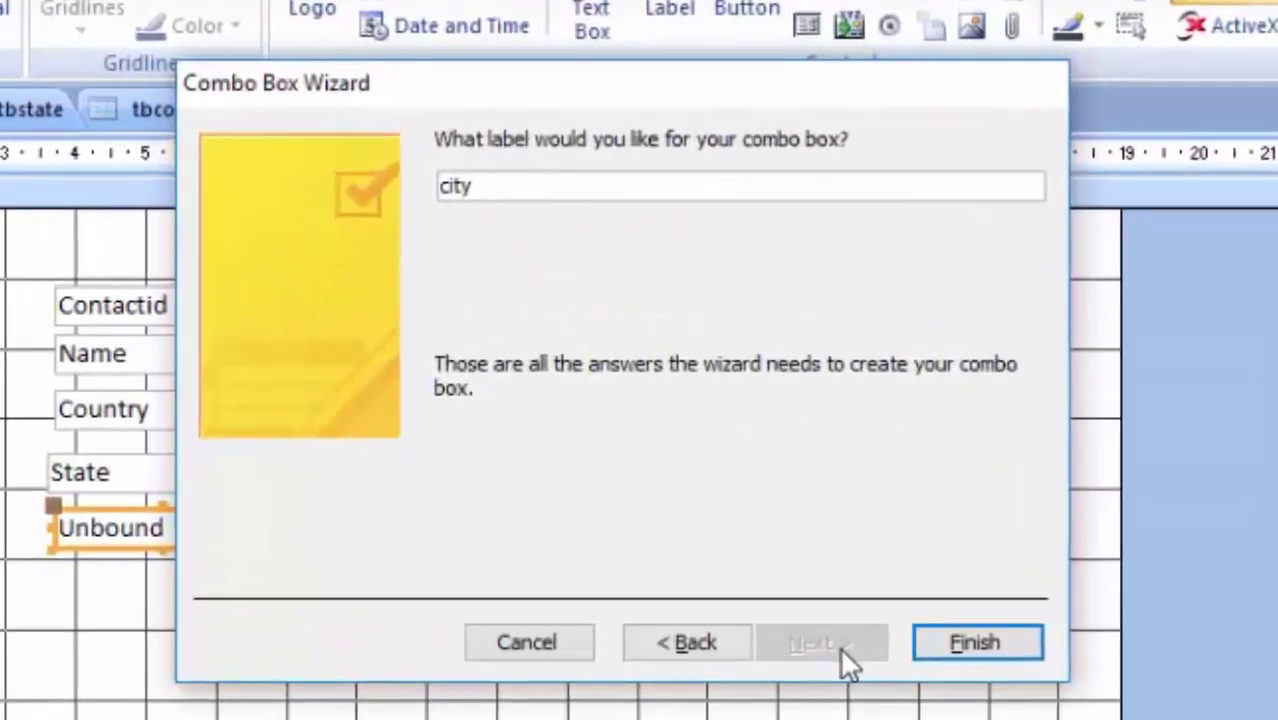
key("Return")
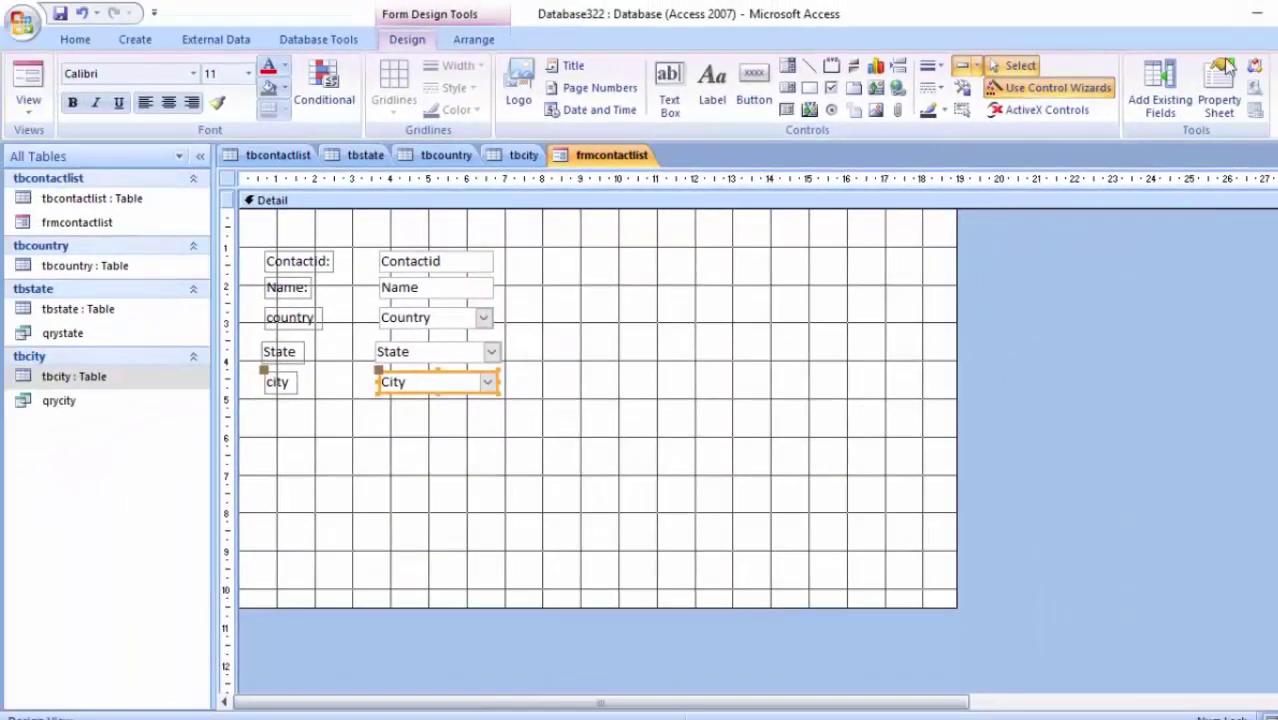
Rename the Combo9 combo box to cbocity and switch the form to Form view
left_click(1218, 98)
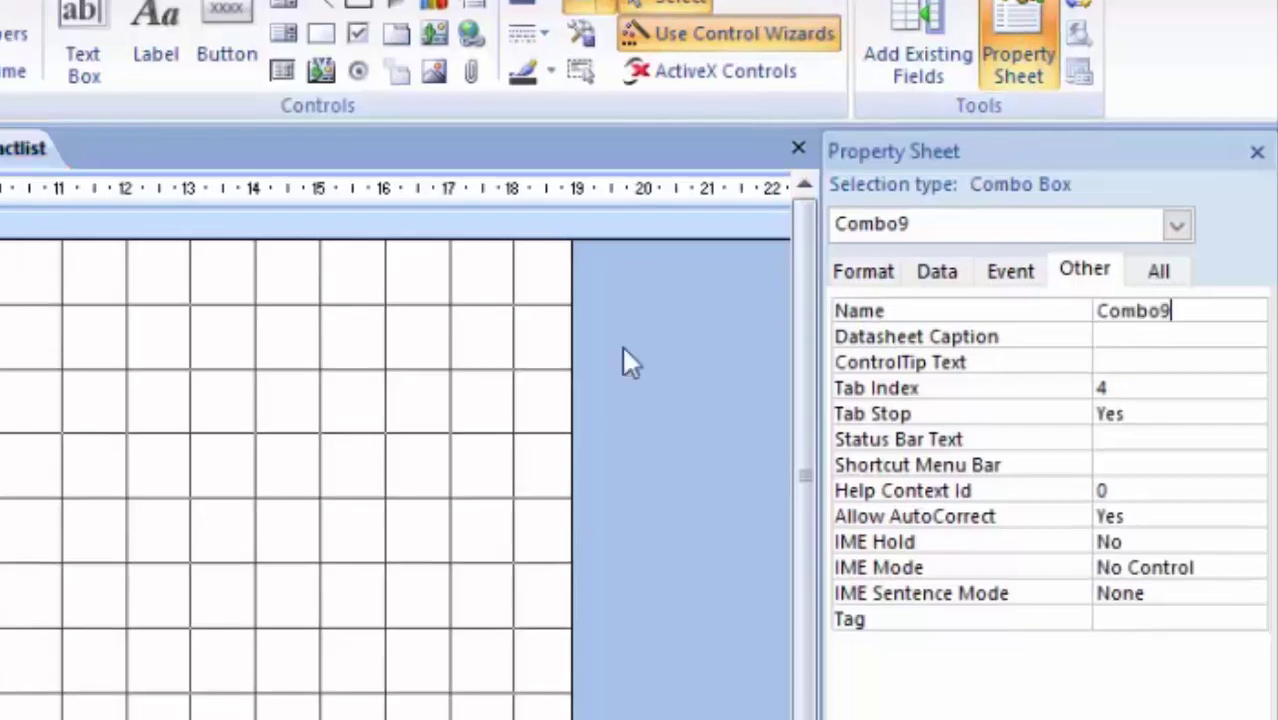
left_click(950, 311)
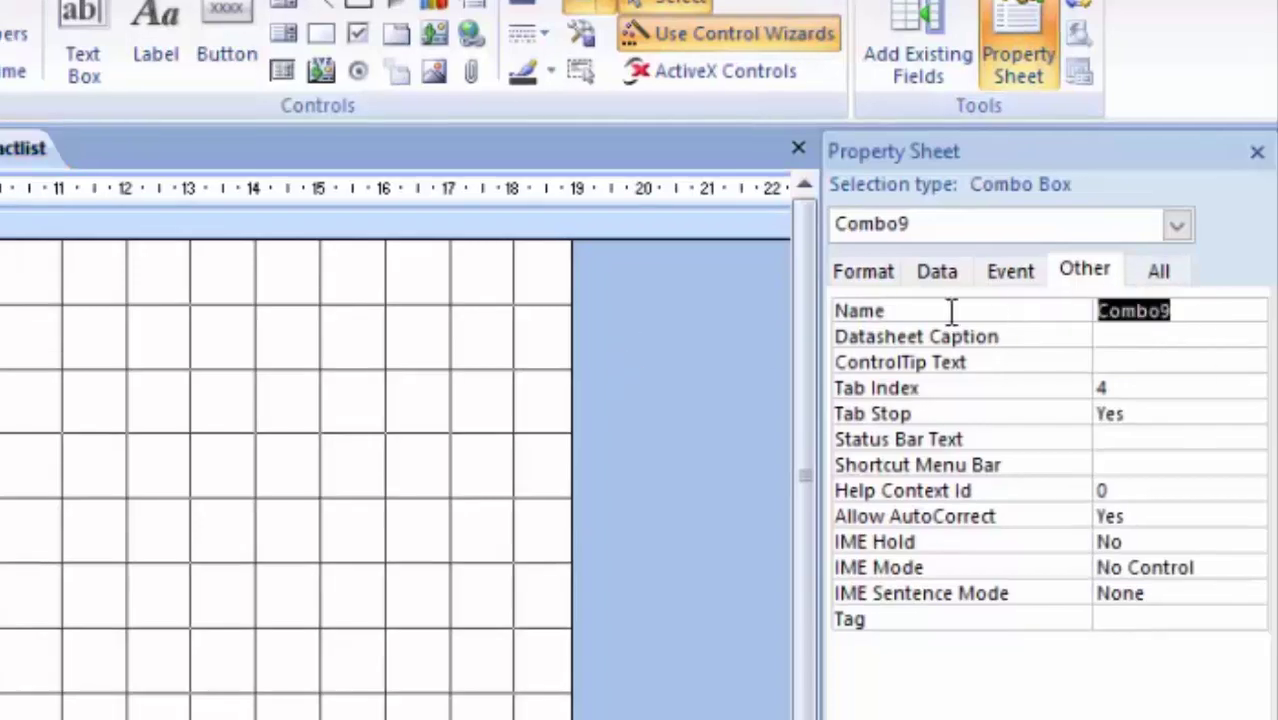
key("Delete")
type("cbo")
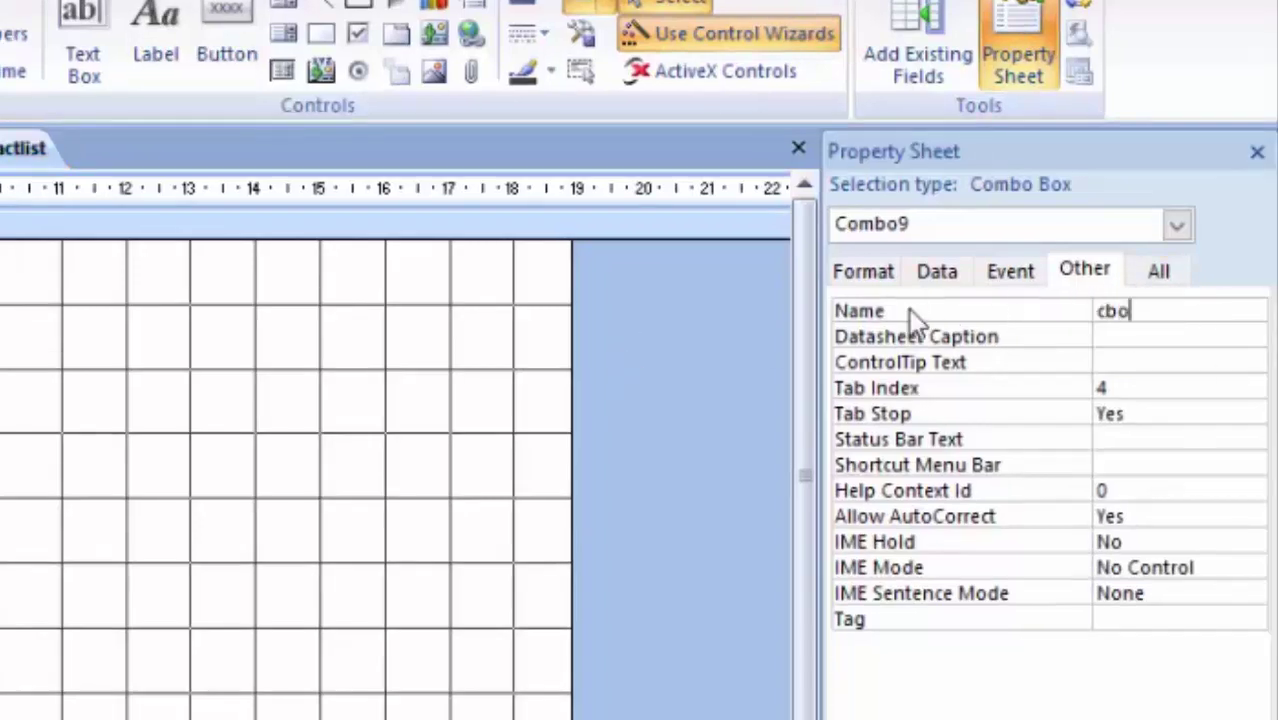
type("ci")
type("ty")
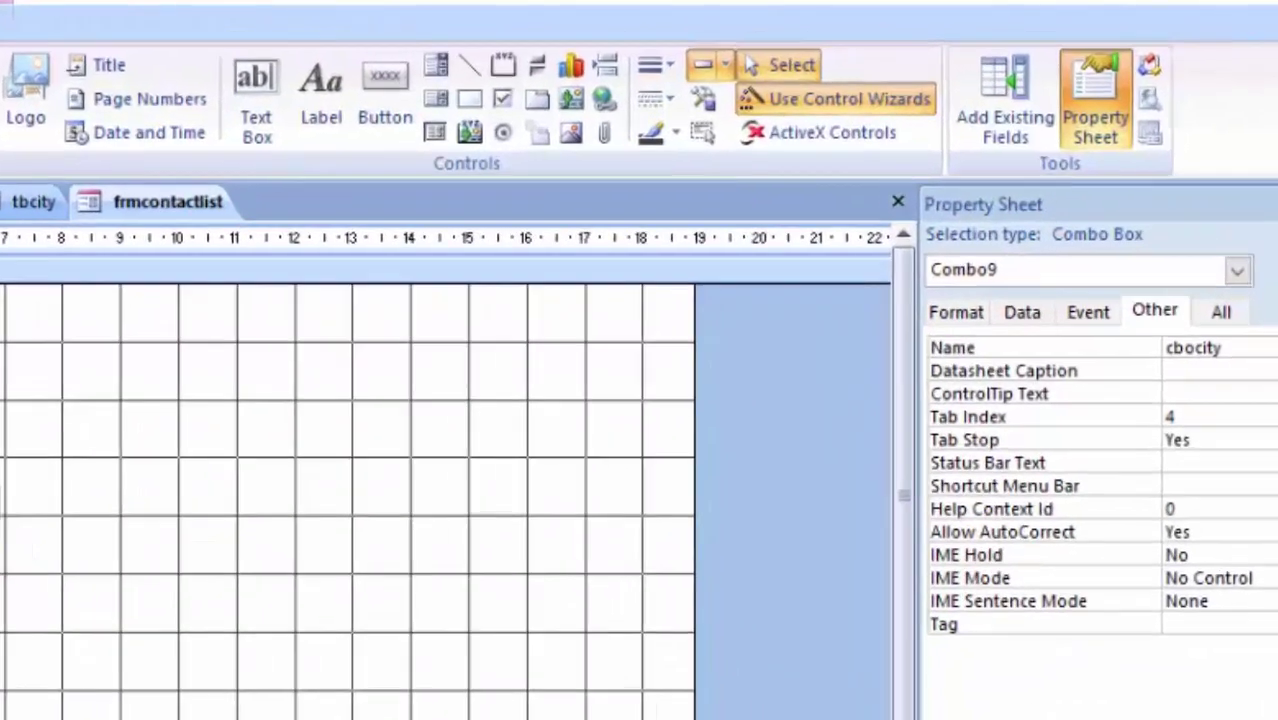
key("Return")
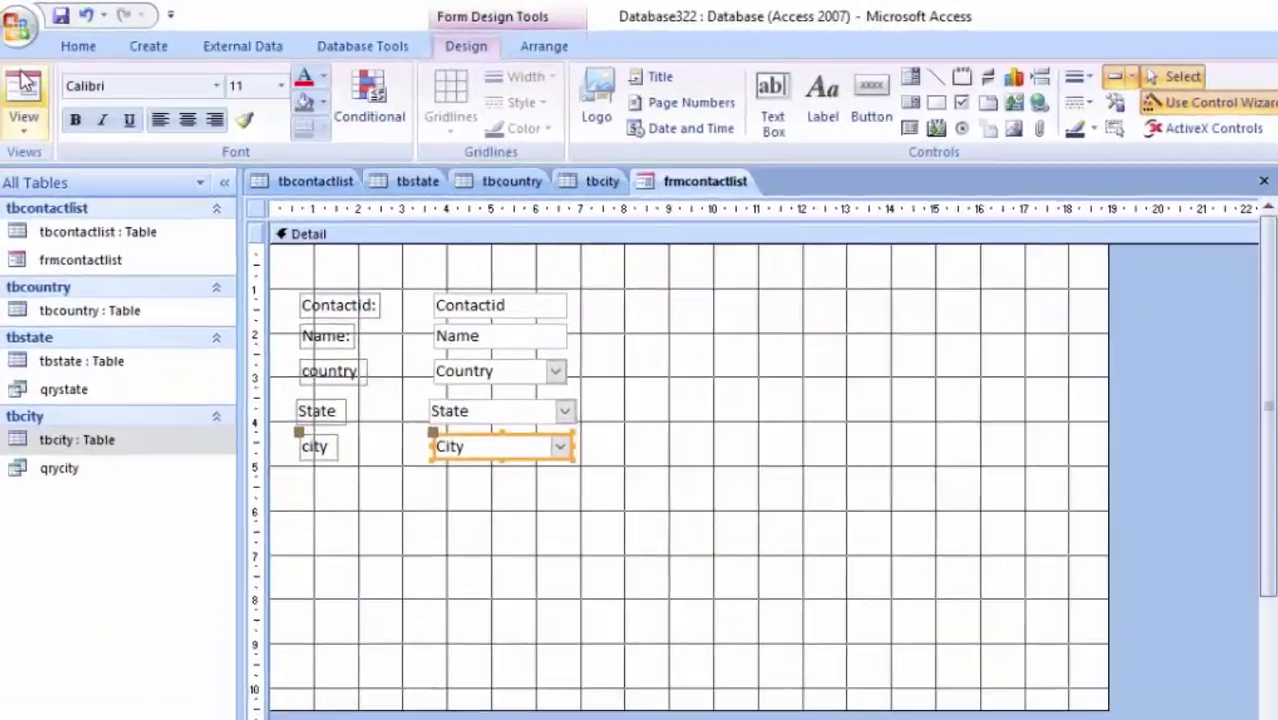
left_click(20, 86)
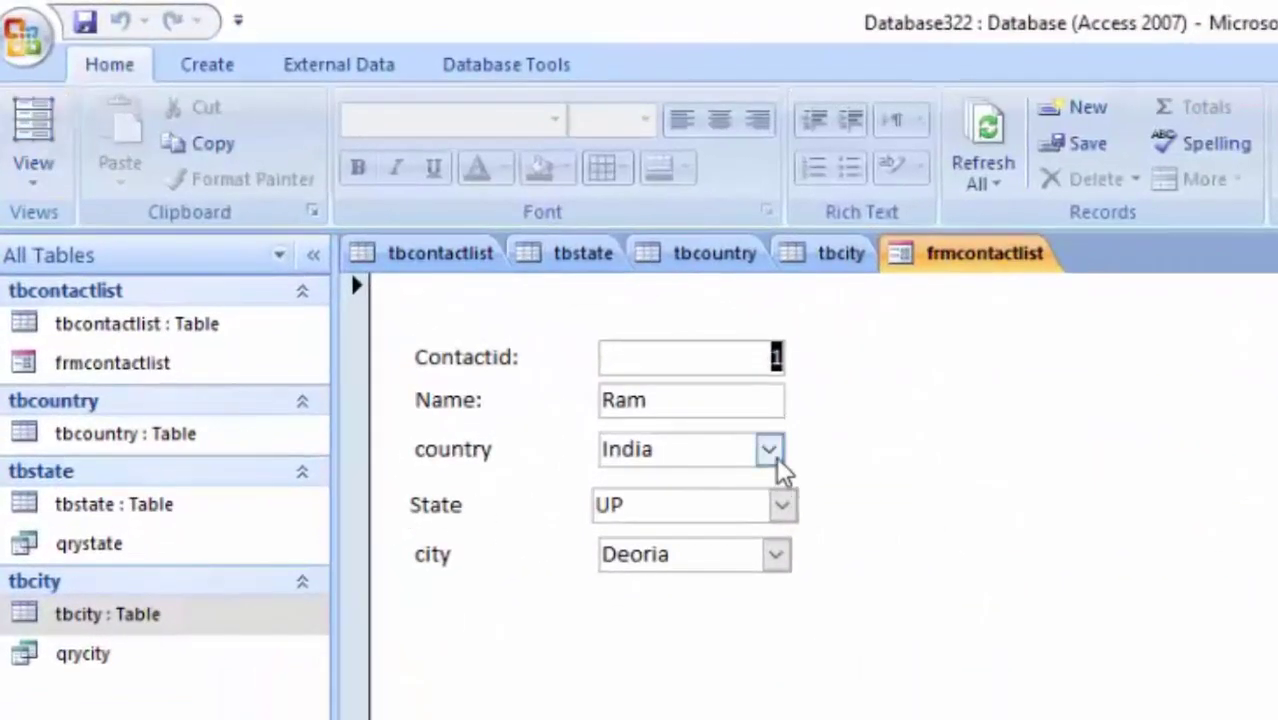
Test the lists by picking India, then japan with state Tokyo and city Tokyo
left_click(769, 449)
left_click(755, 488)
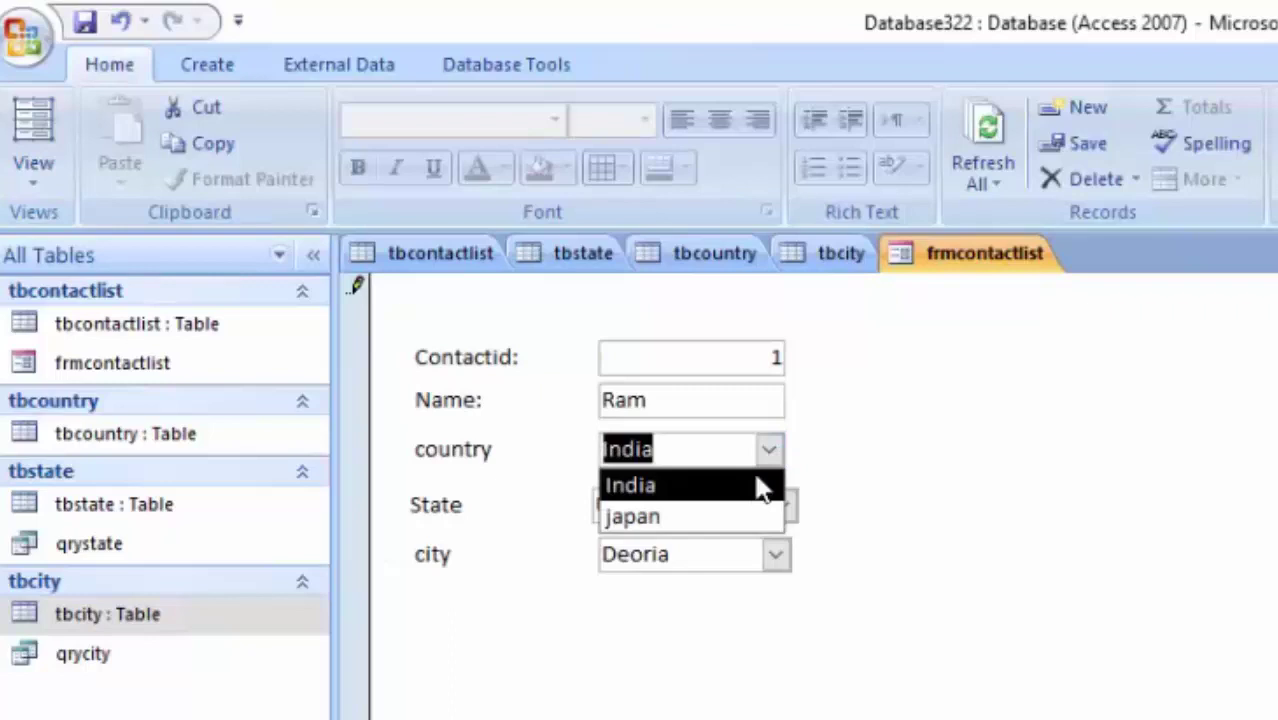
left_click(772, 452)
left_click(713, 517)
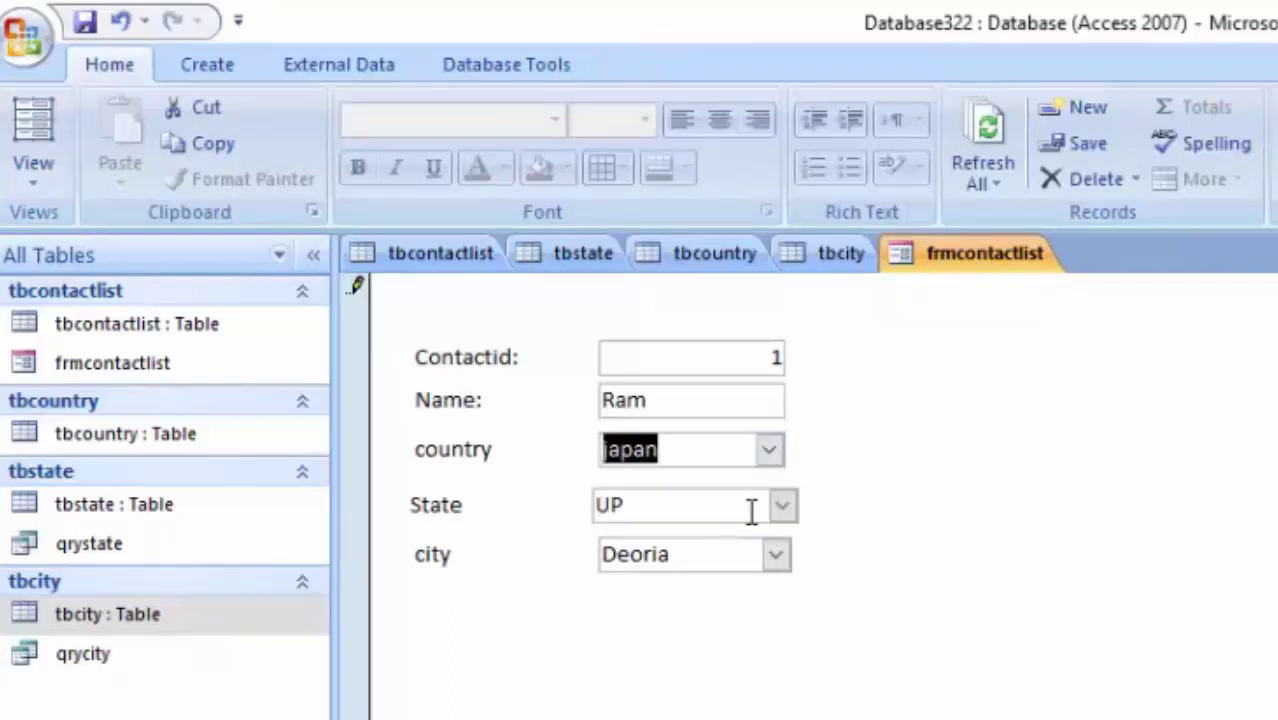
left_click(782, 506)
left_click(758, 545)
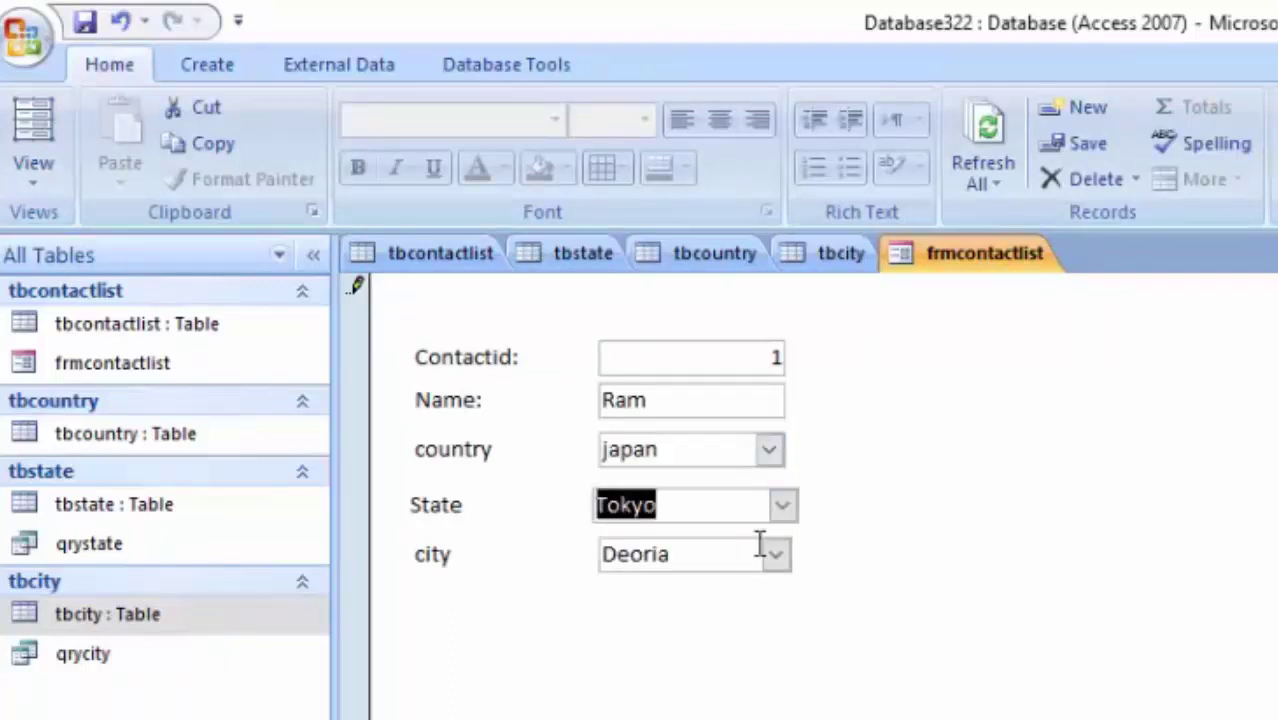
left_click(777, 558)
left_click(740, 592)
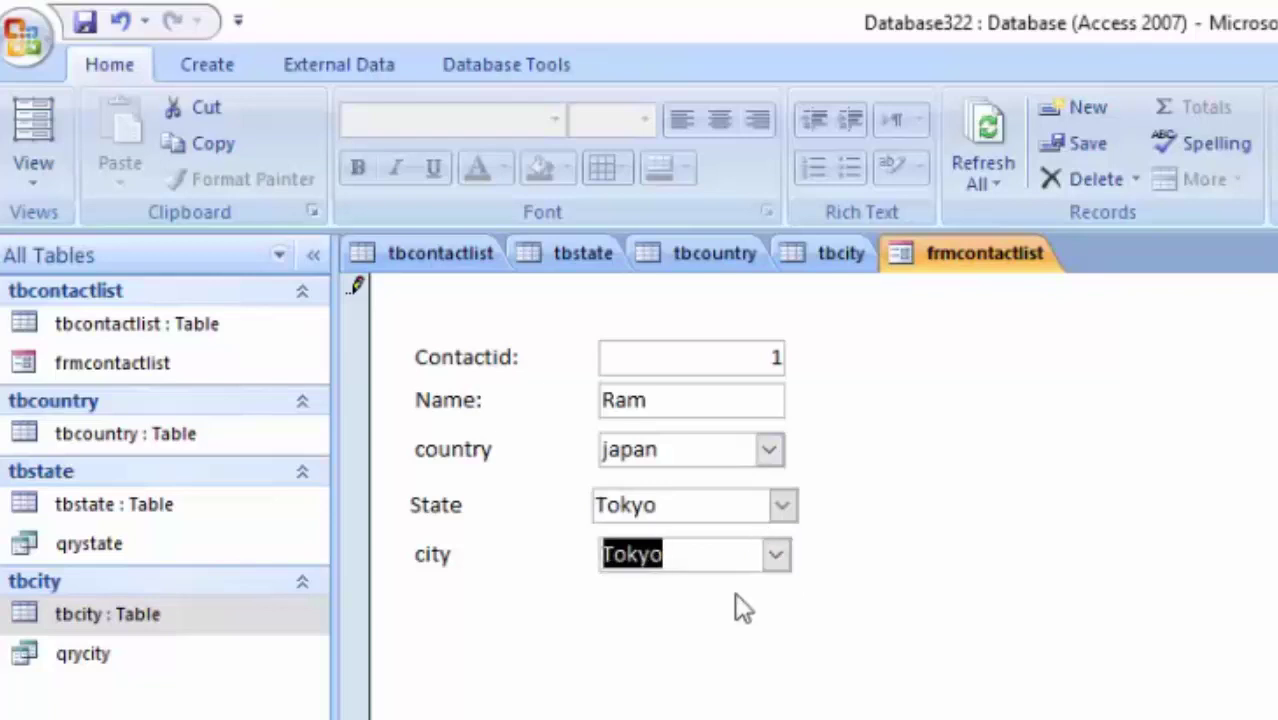
Switch the country back to India, refresh all data, and check the offered states and cities
left_click(770, 450)
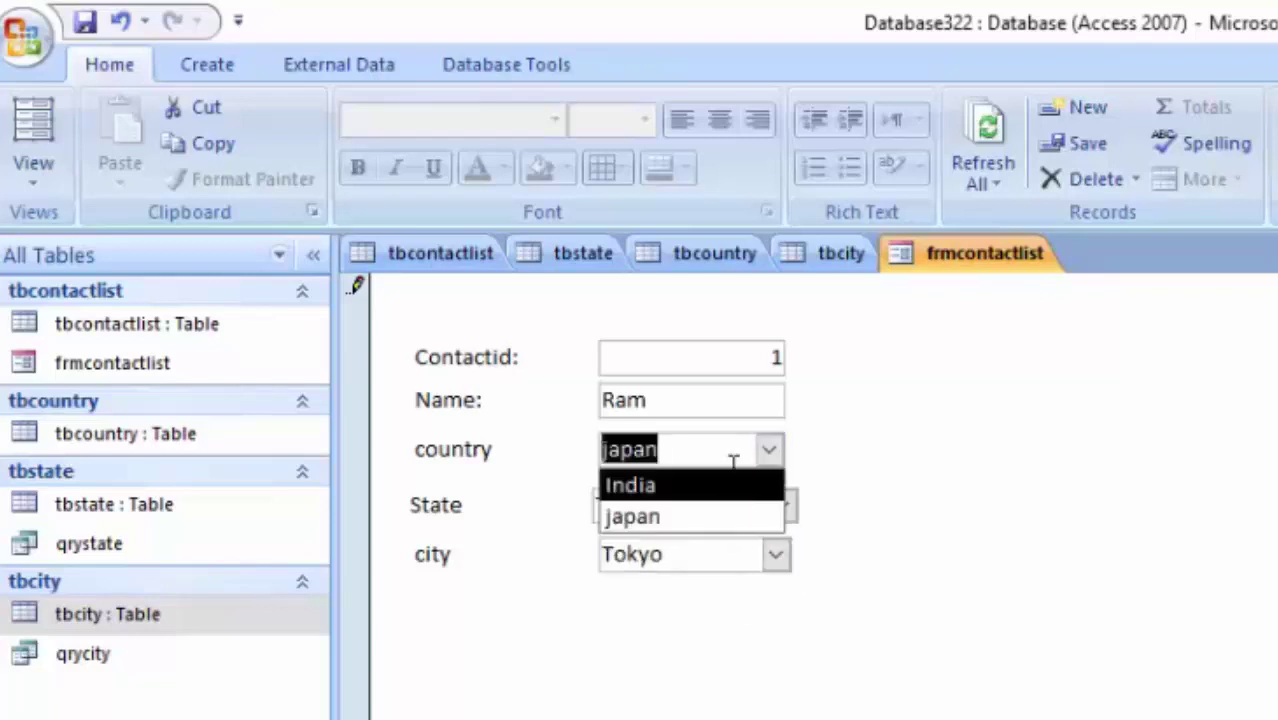
left_click(731, 488)
left_click(781, 506)
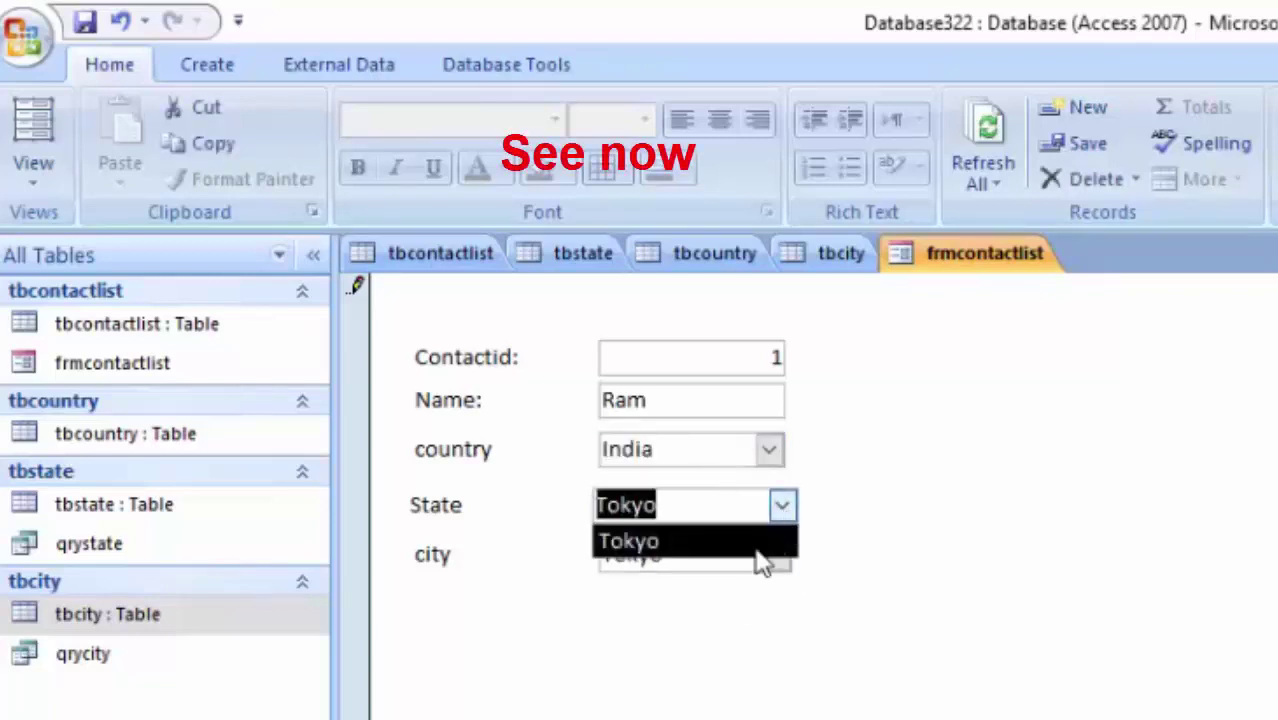
left_click(980, 130)
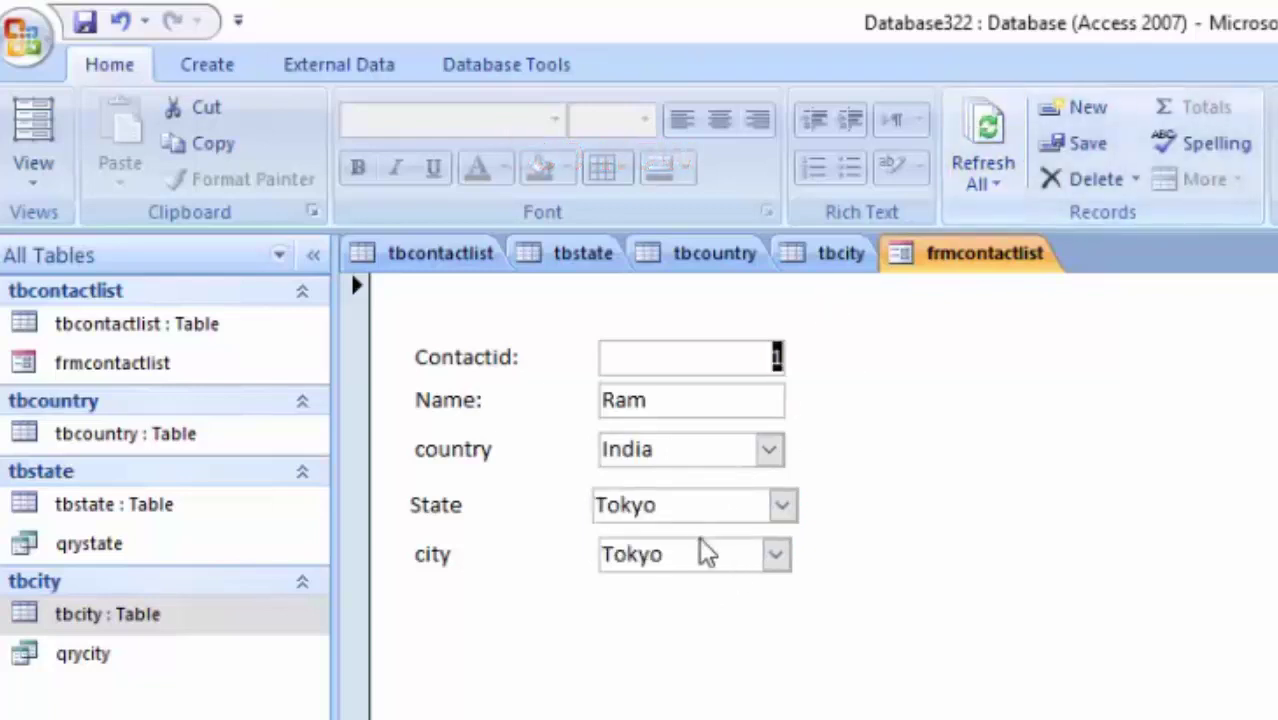
left_click(770, 450)
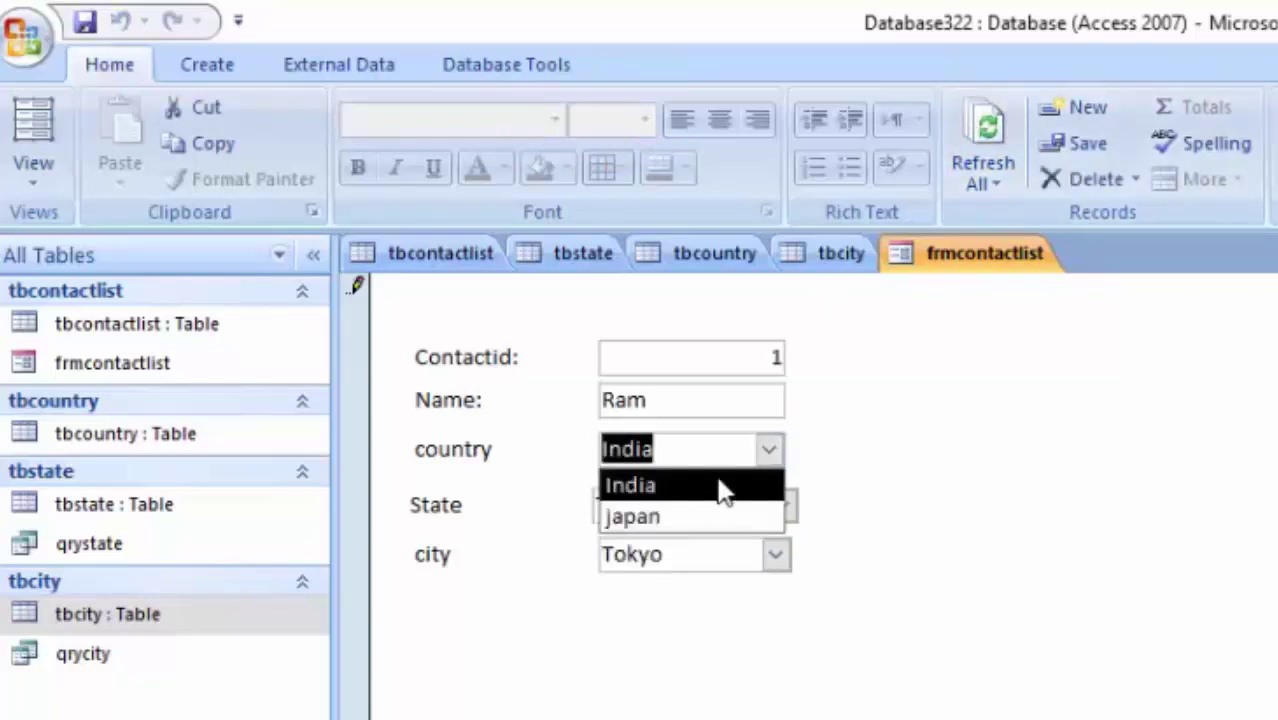
left_click(722, 488)
left_click(783, 507)
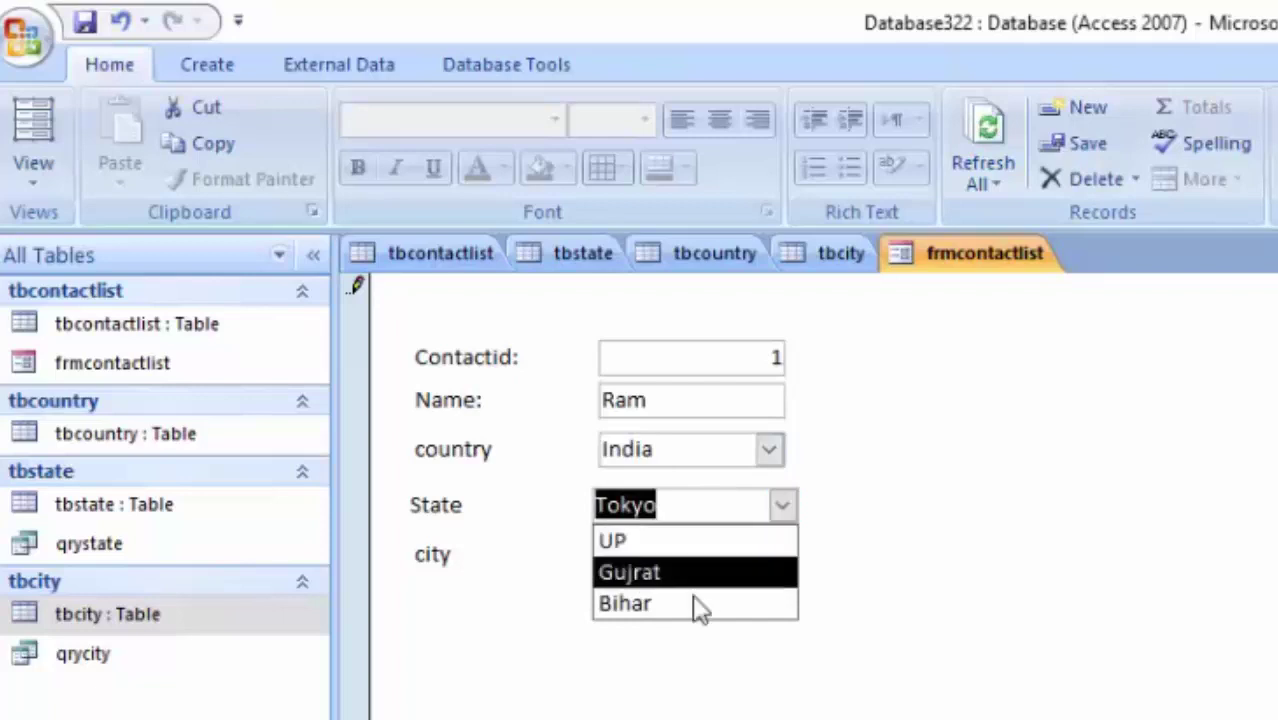
left_click(738, 652)
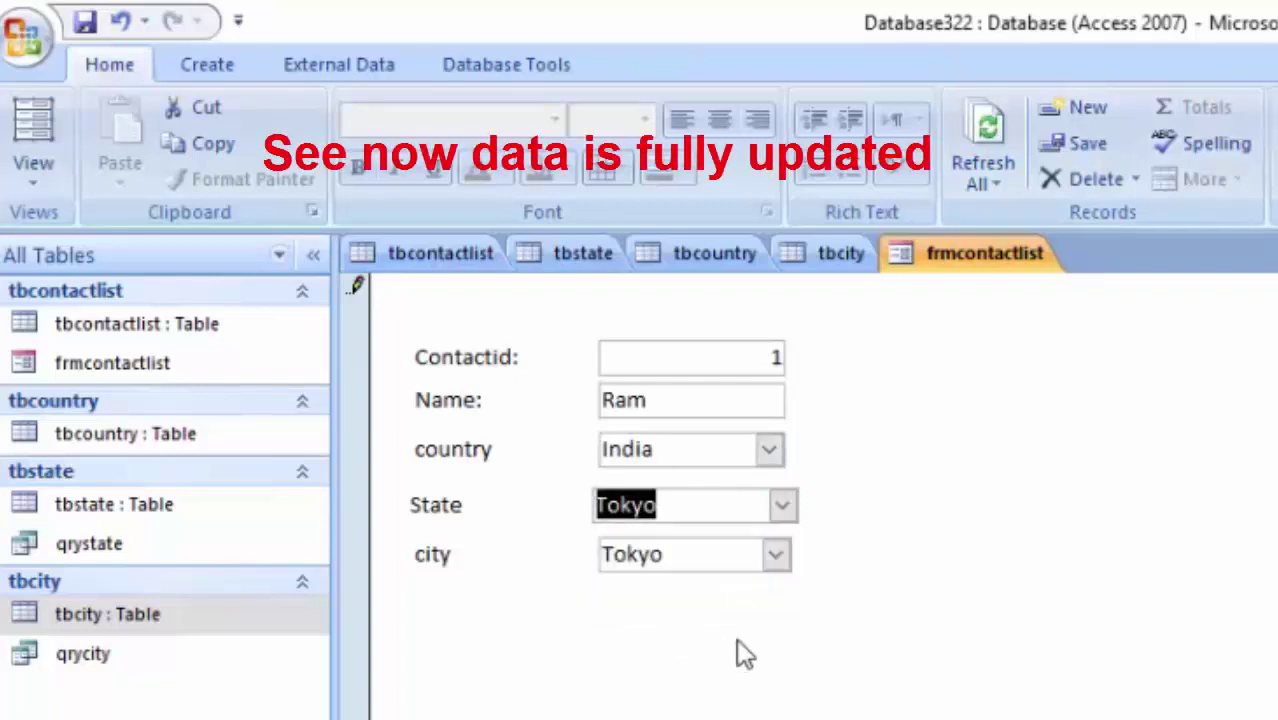
left_click(777, 560)
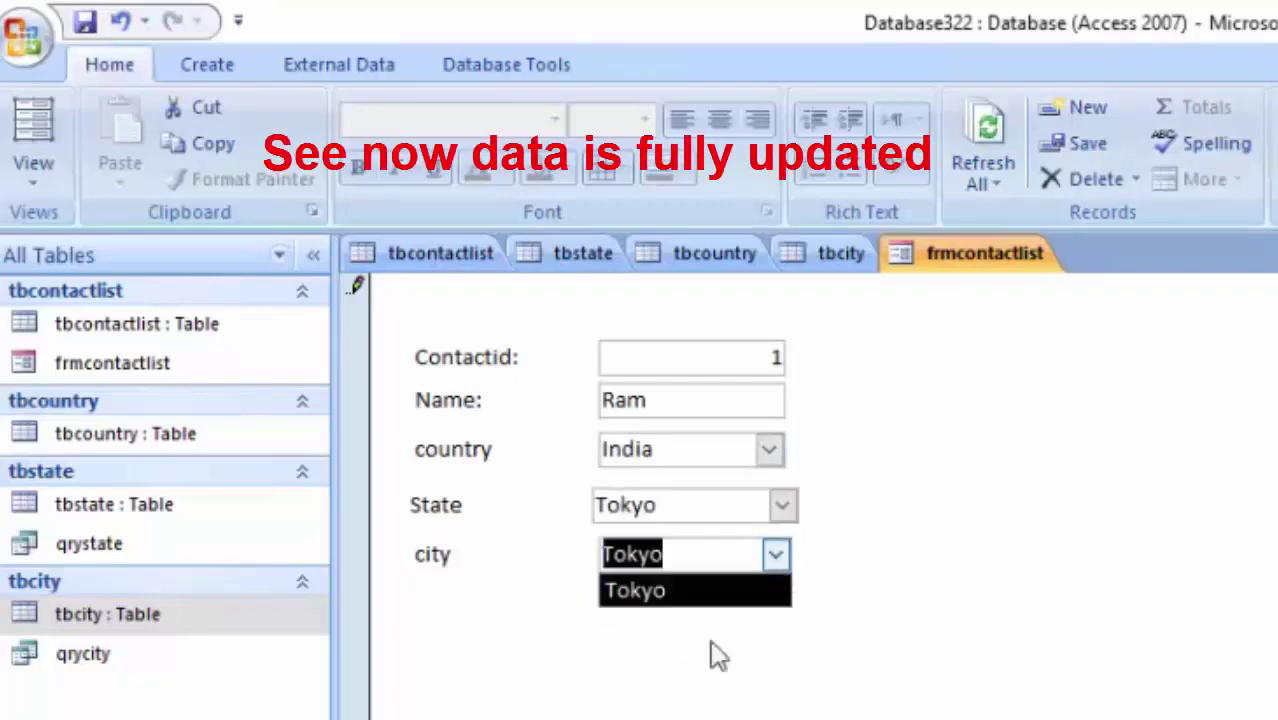
left_click(776, 582)
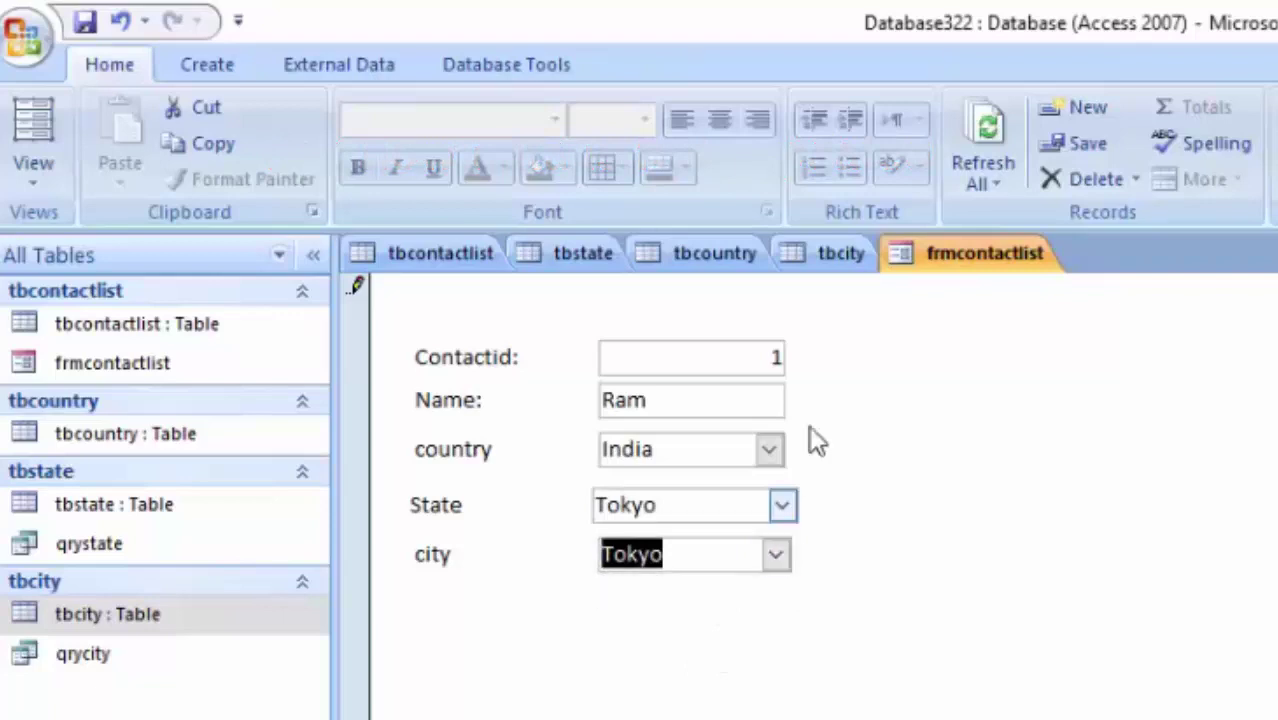
left_click(1003, 110)
Set the first contact to country India, state Gujrat and city Wapi
left_click(768, 449)
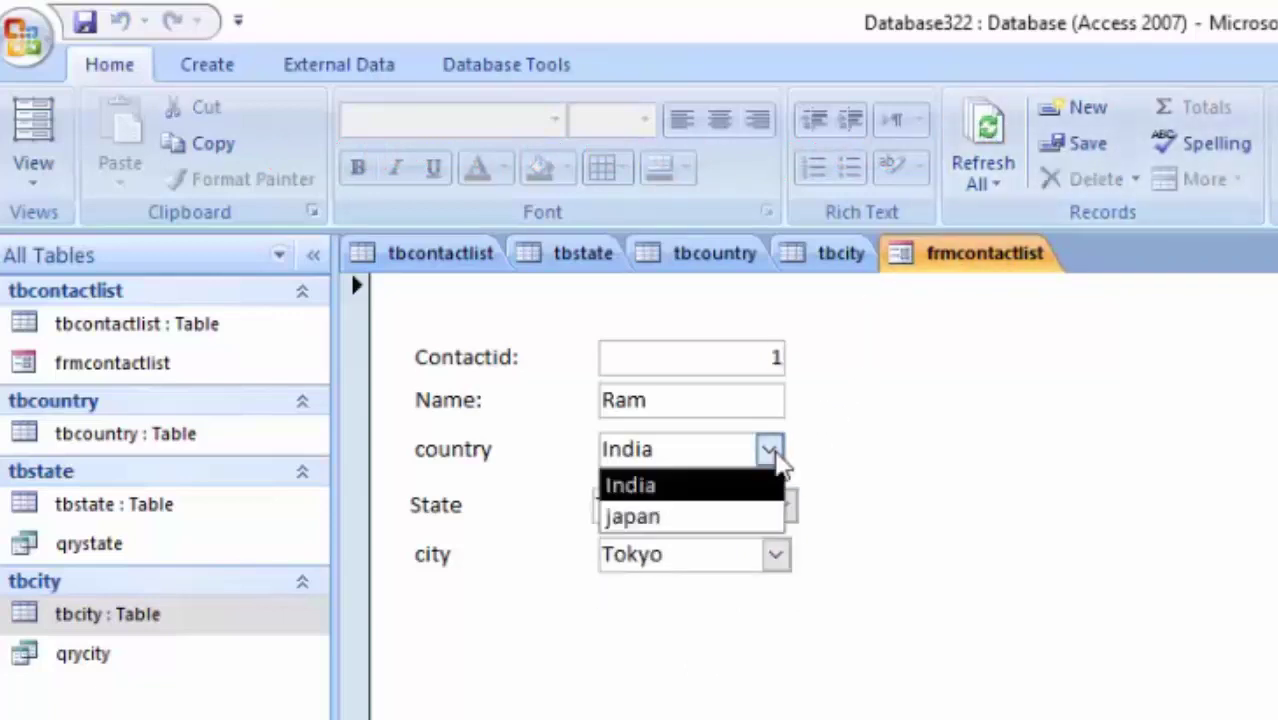
left_click(735, 488)
left_click(781, 505)
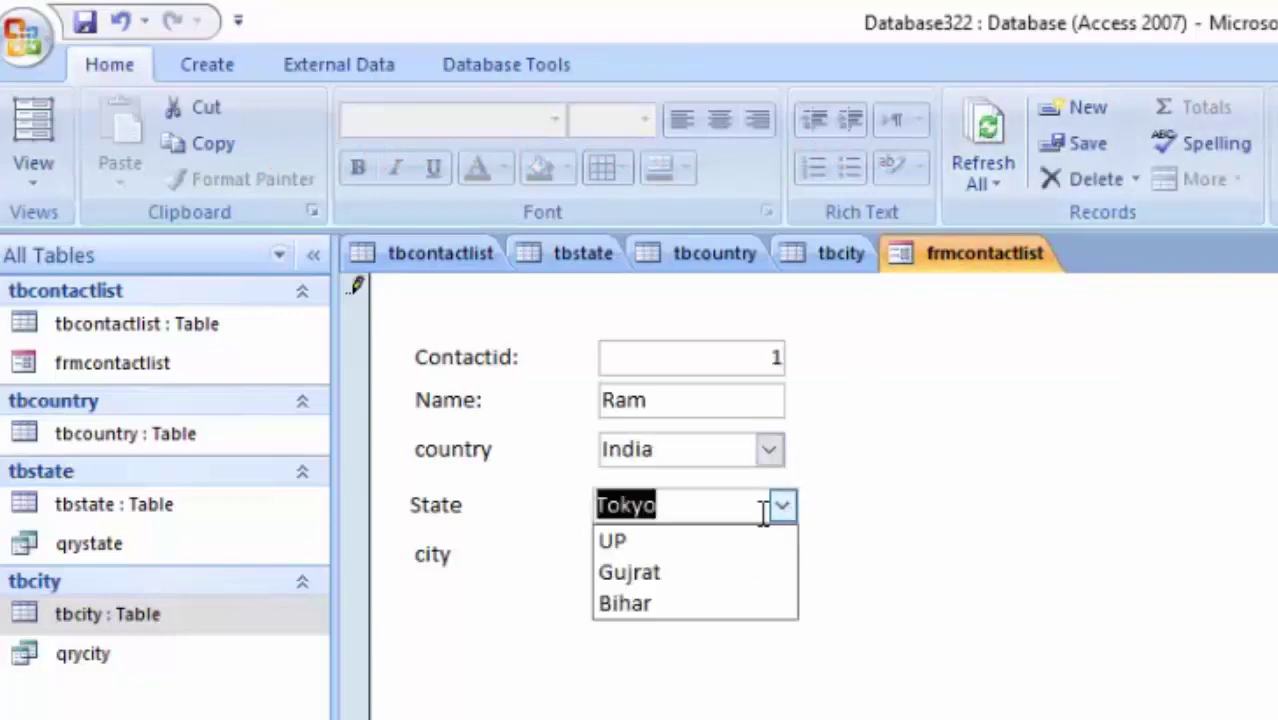
left_click(699, 571)
left_click(779, 556)
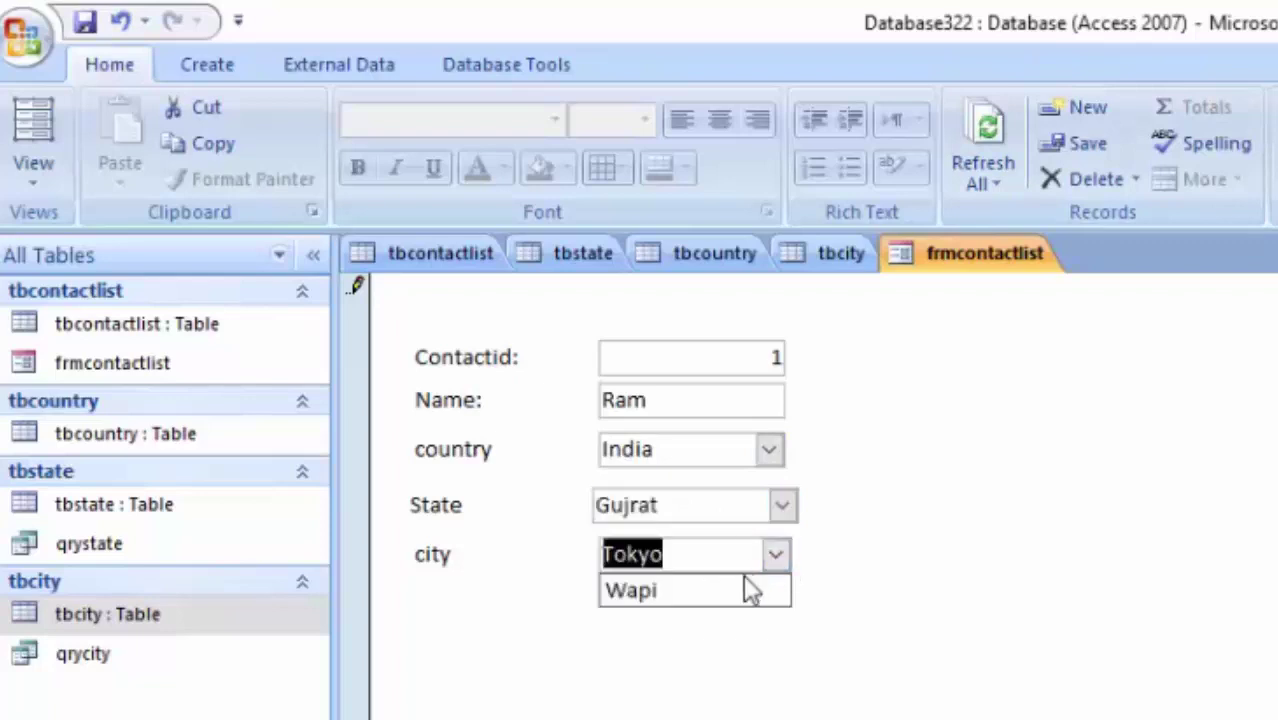
left_click(718, 594)
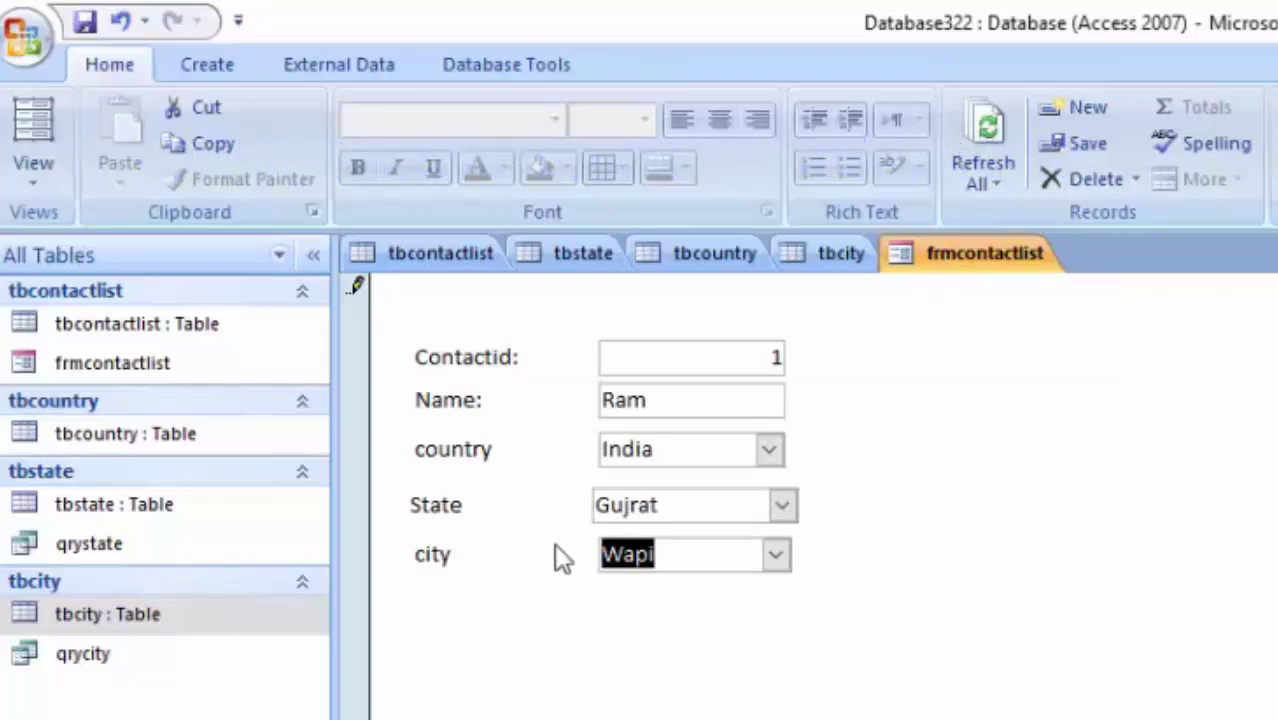
left_click(34, 148)
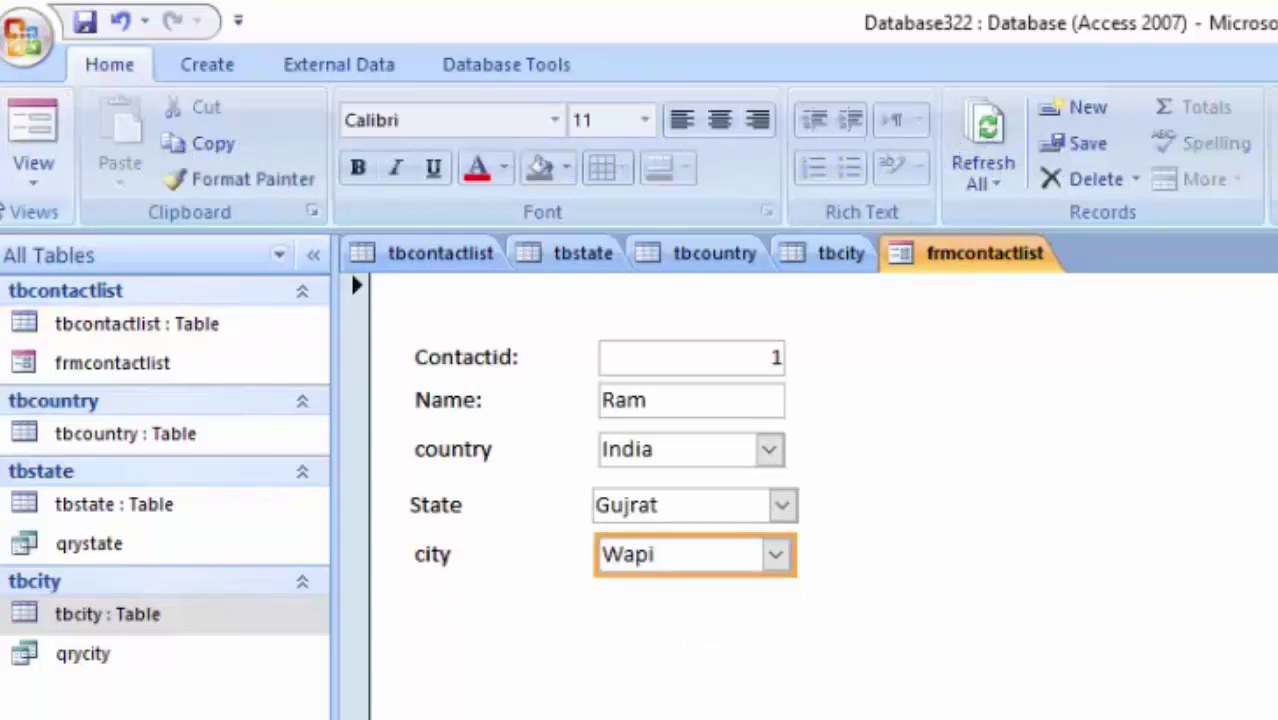
Switch frmcontactlist to Design view
left_click(28, 168)
left_click(40, 188)
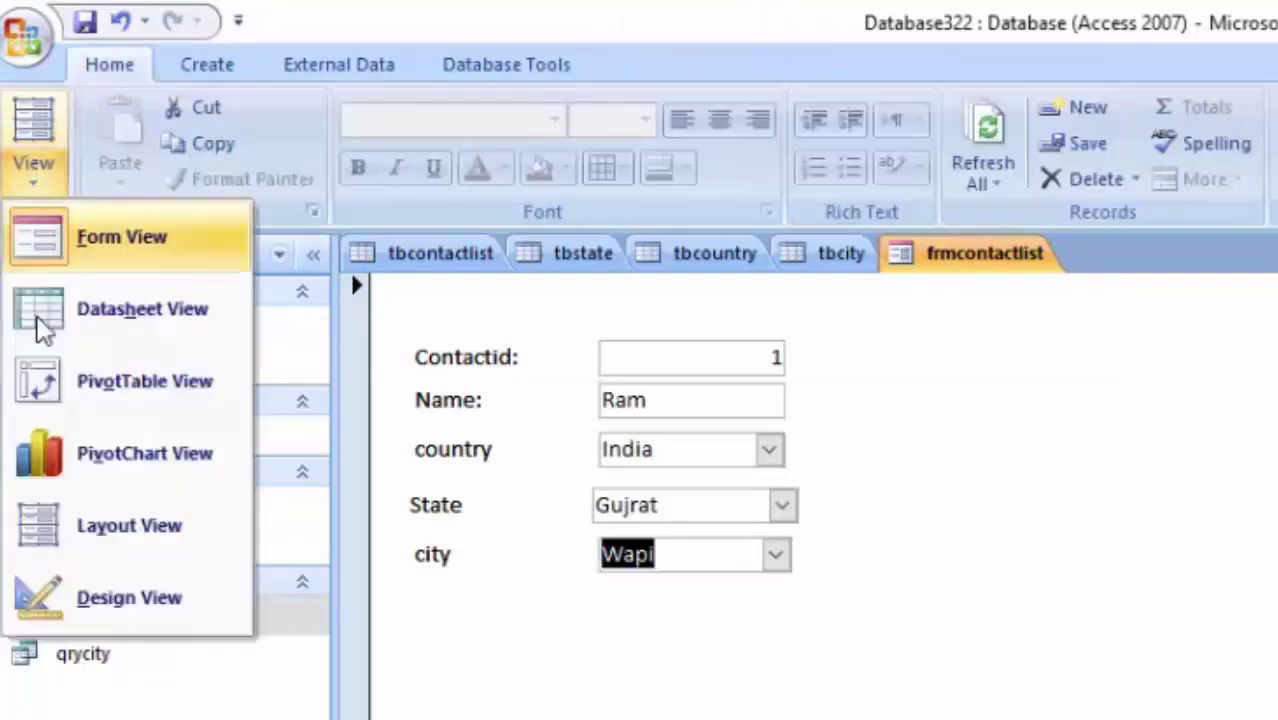
left_click(70, 594)
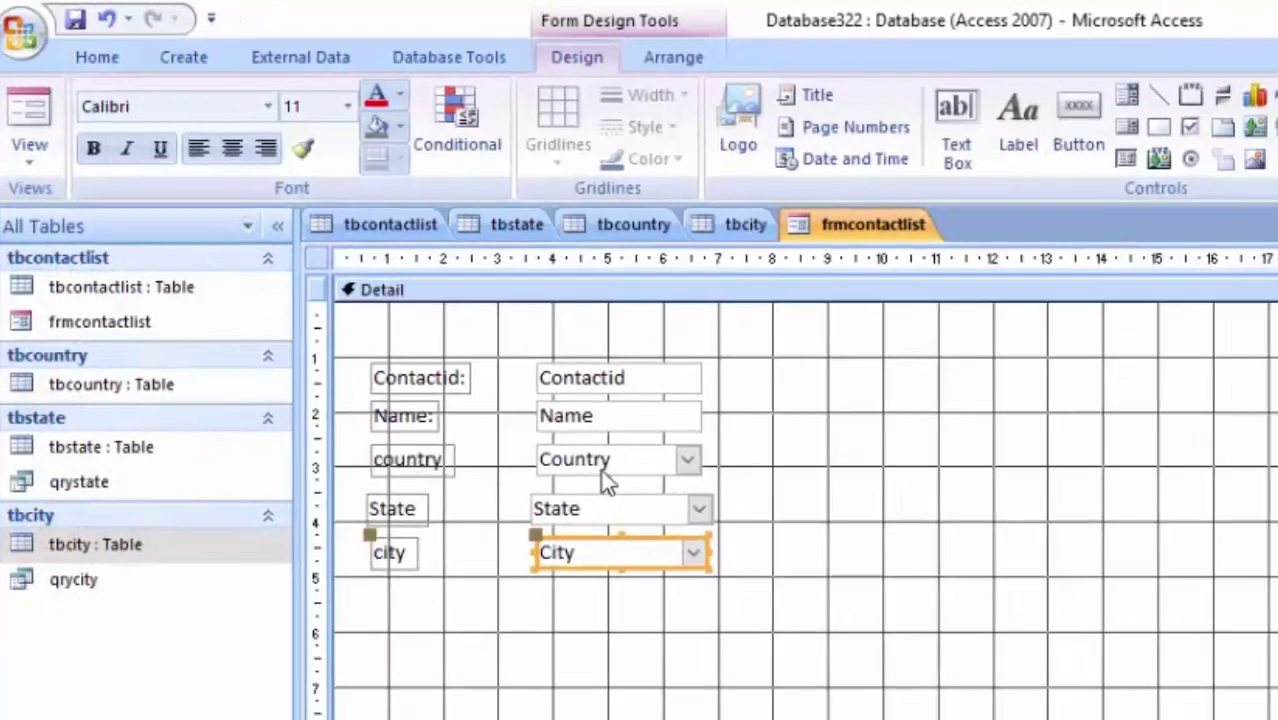
Choose the Code Builder for the country combo's After Update event
double_click(392, 300)
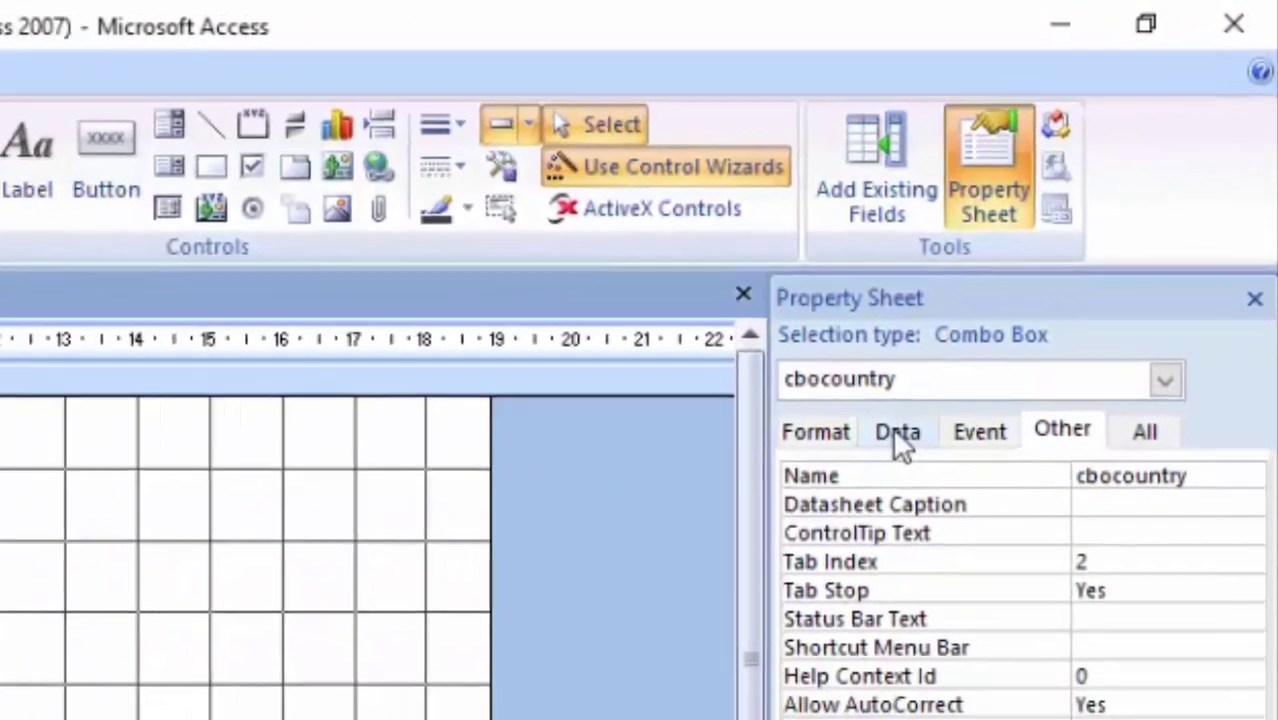
left_click(955, 370)
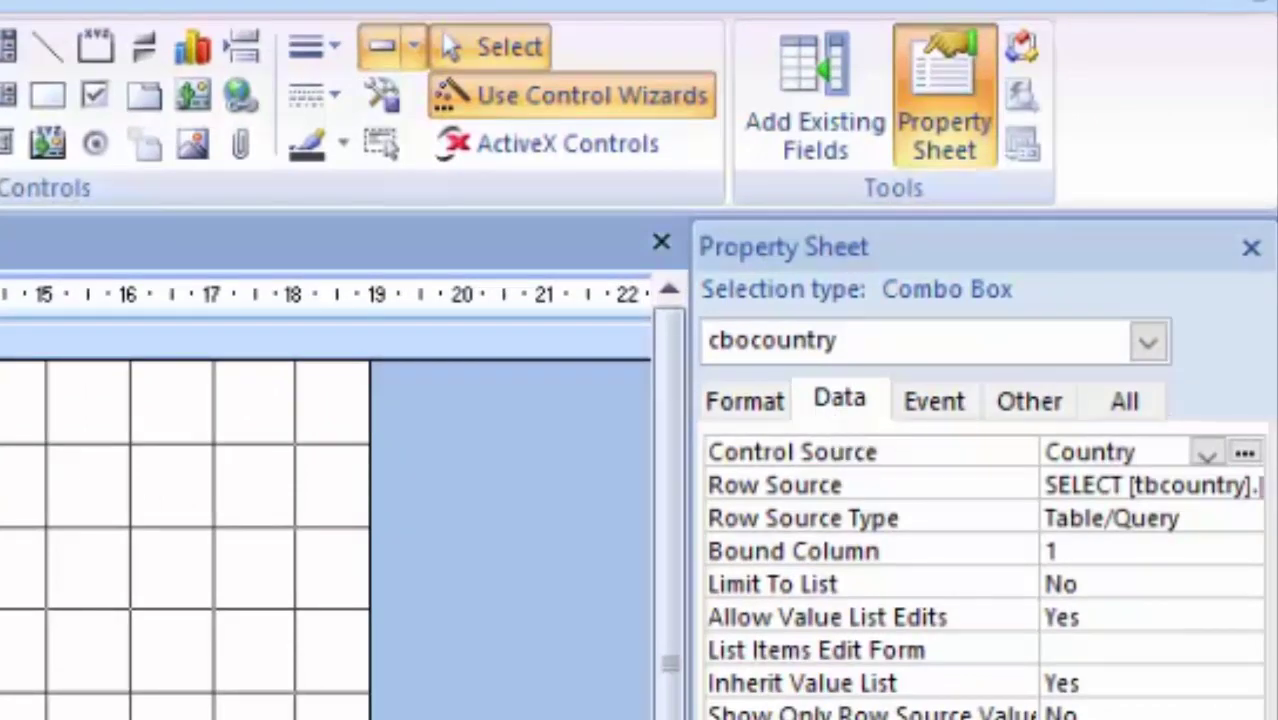
left_click(950, 398)
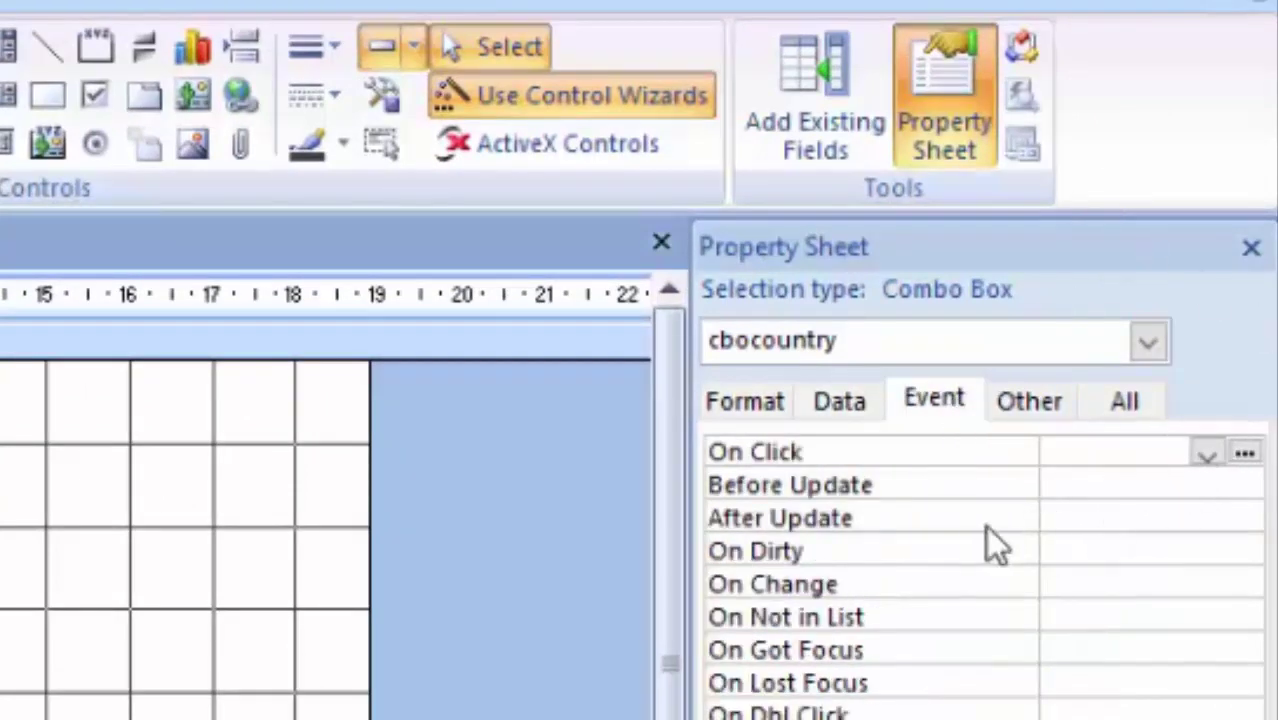
left_click(1113, 518)
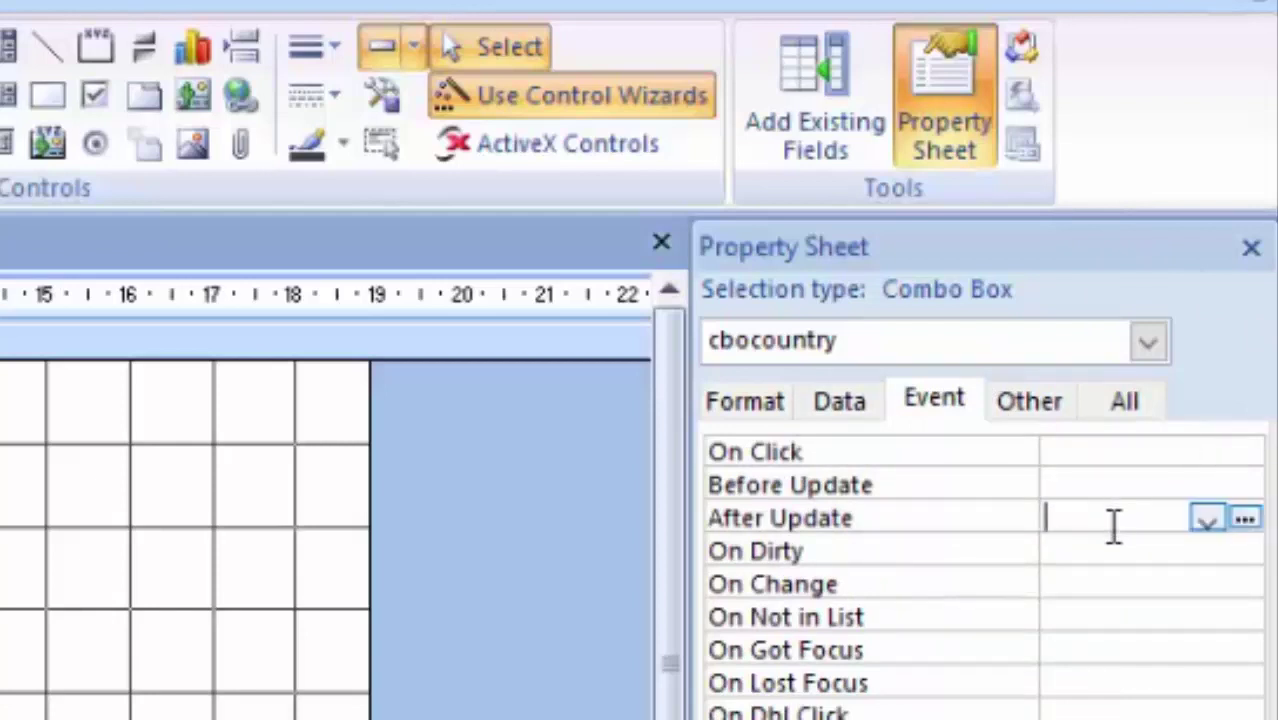
left_click(1244, 520)
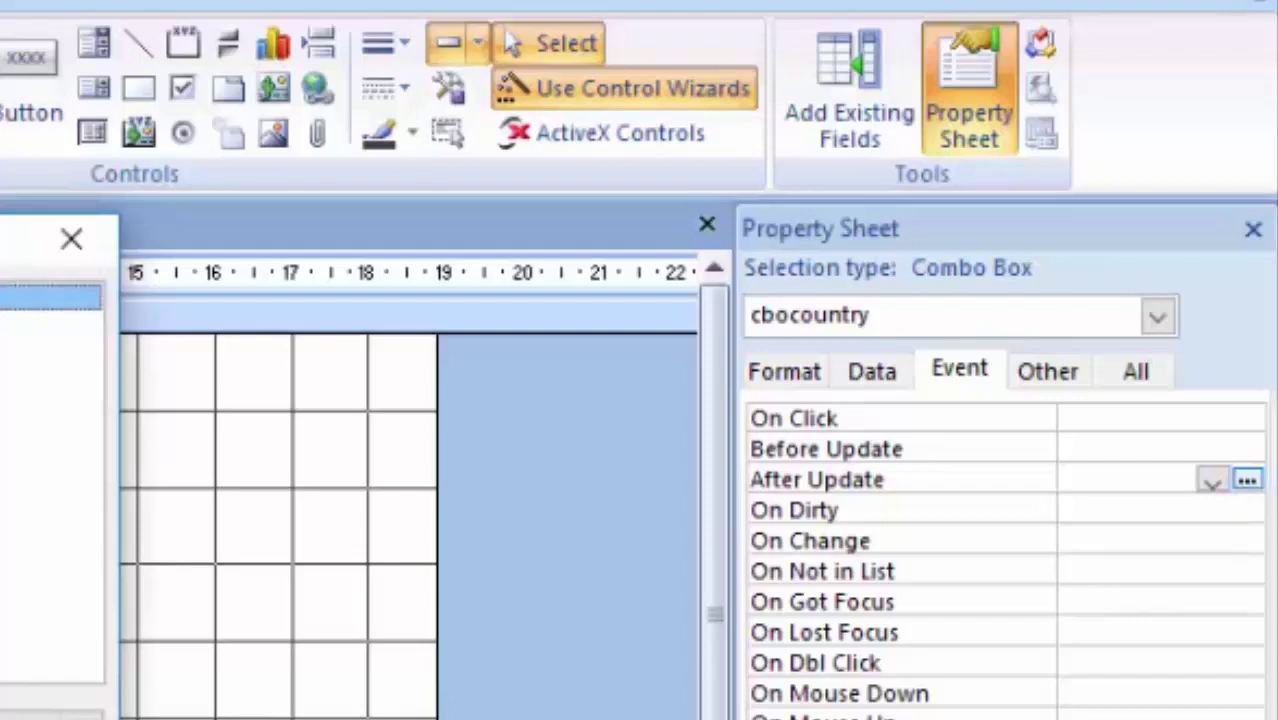
left_click(51, 302)
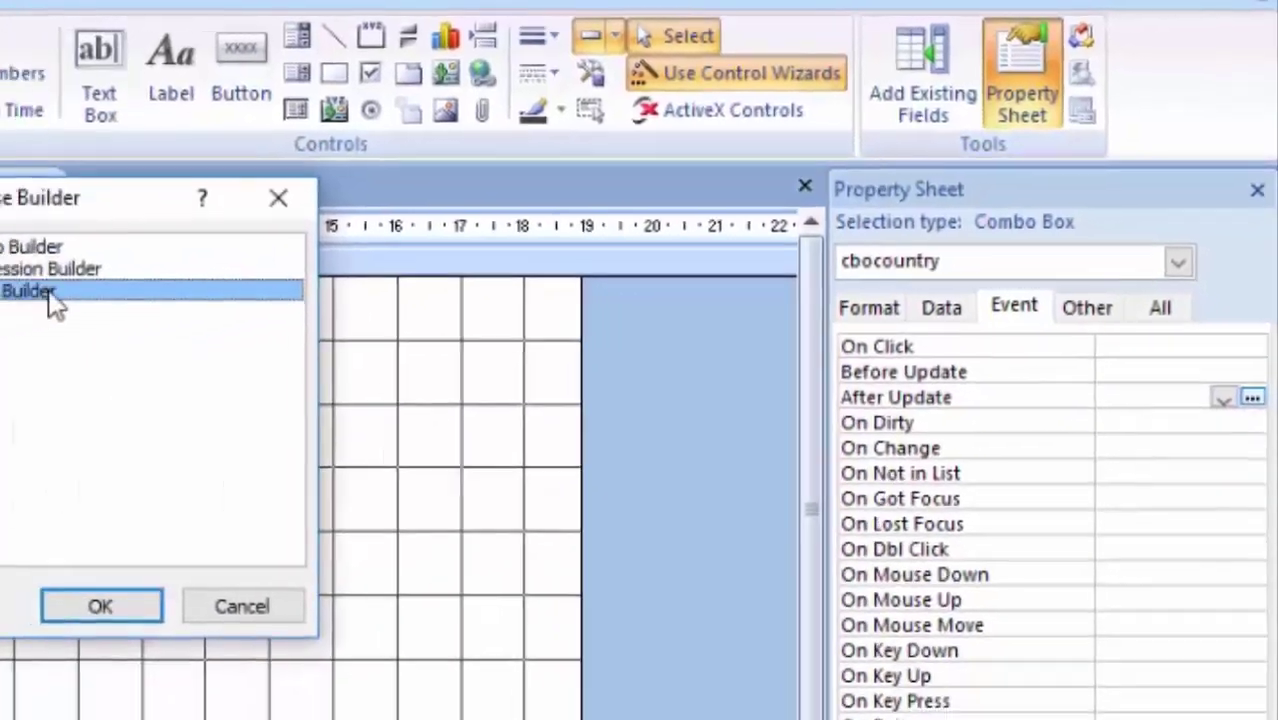
Add Me.cbostate.Requery and Me.cbocity.Requery lines to cbocountry_AfterUpdate and save the code
left_click(333, 556)
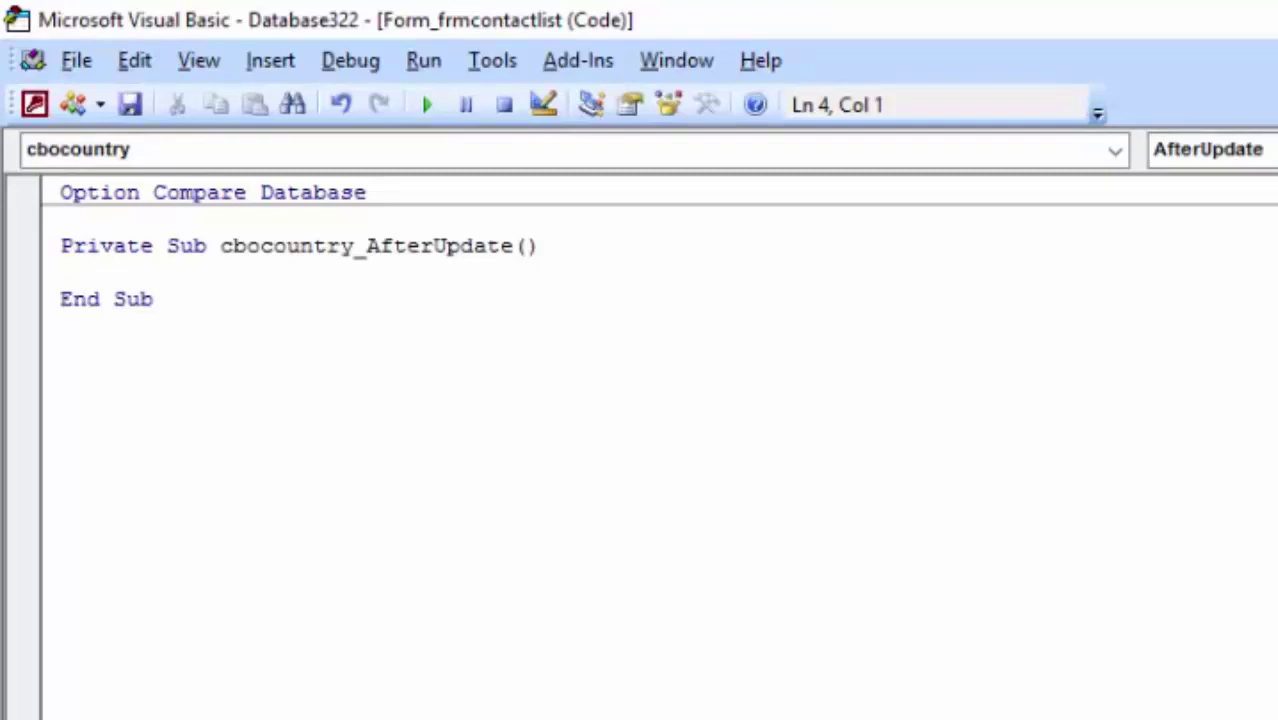
type("me.c")
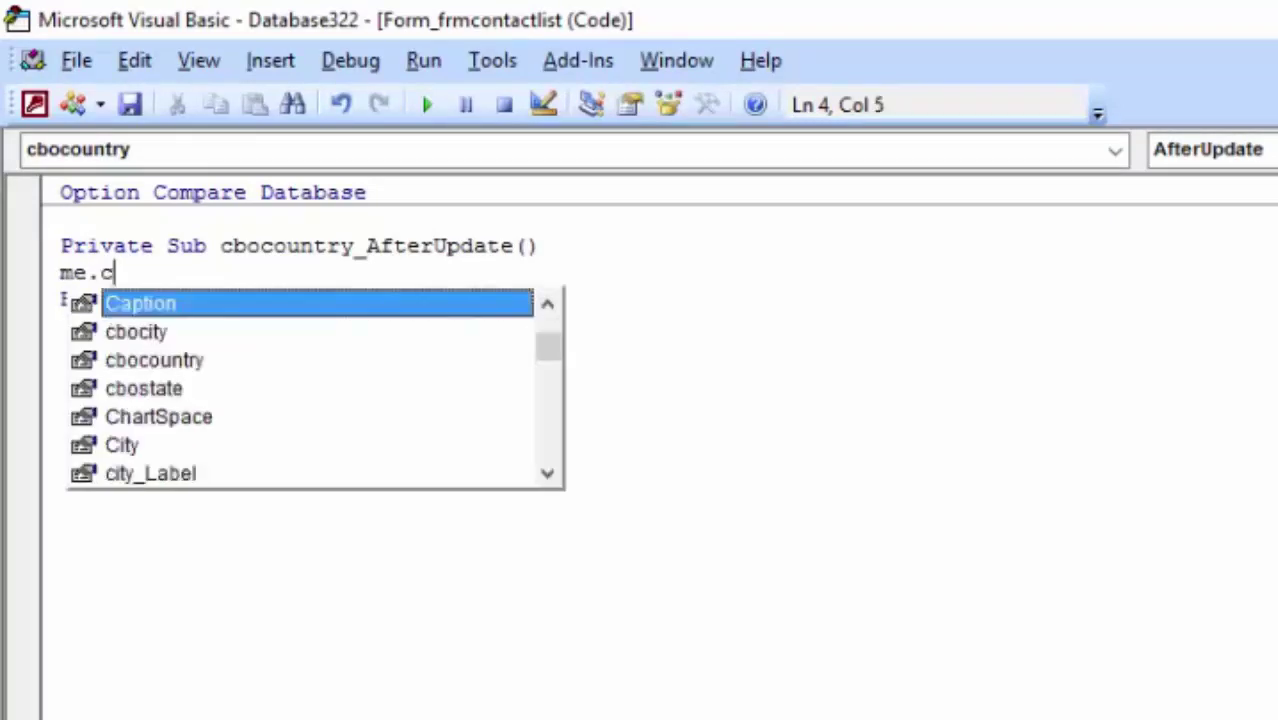
type("bos")
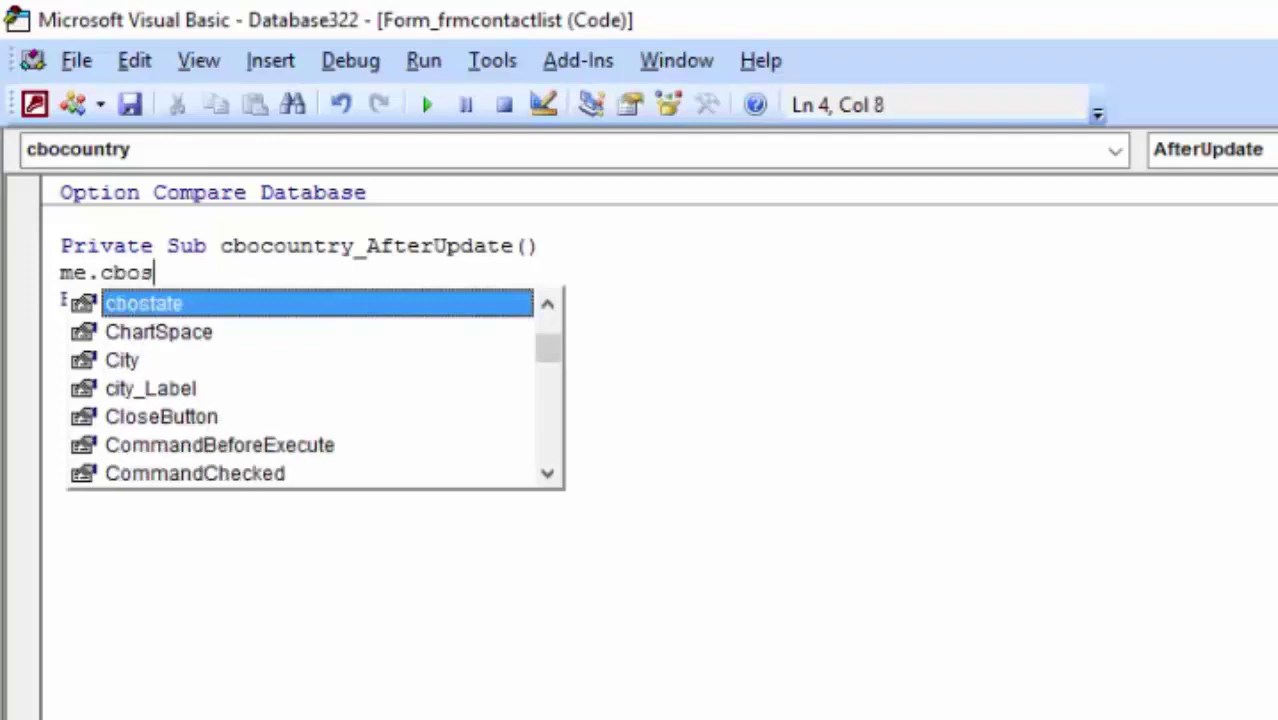
type("tate")
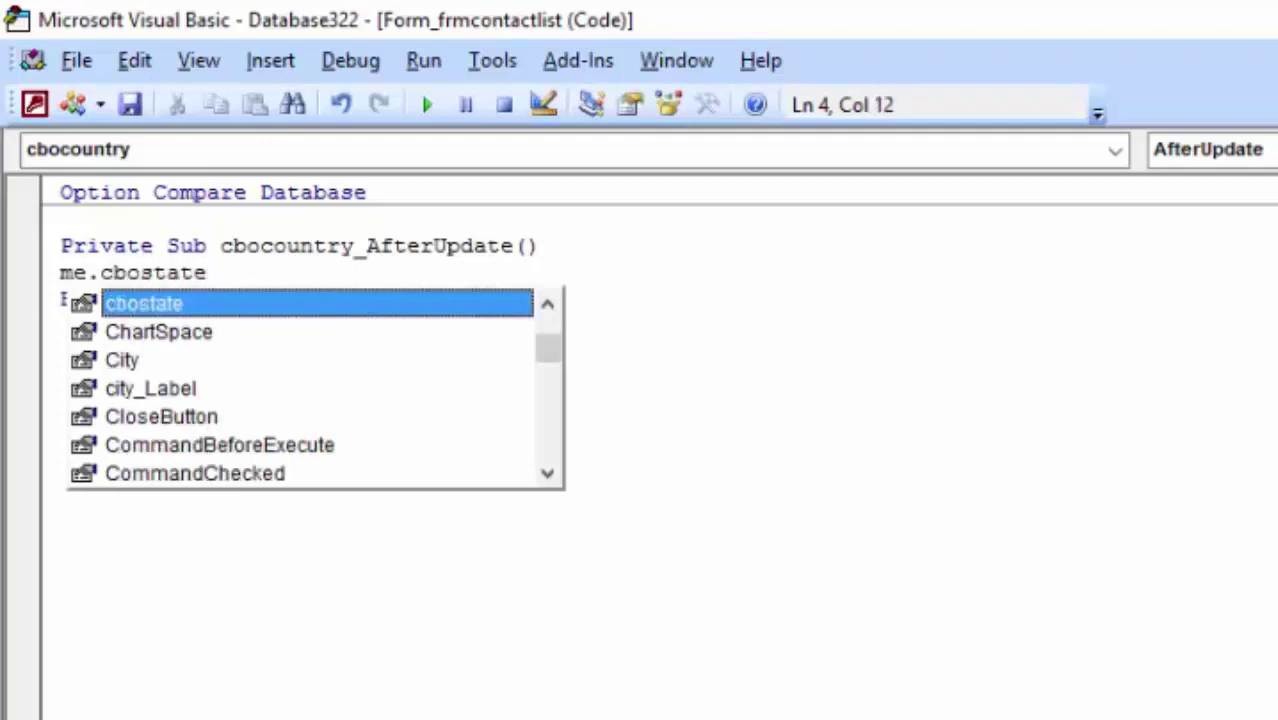
type(".re")
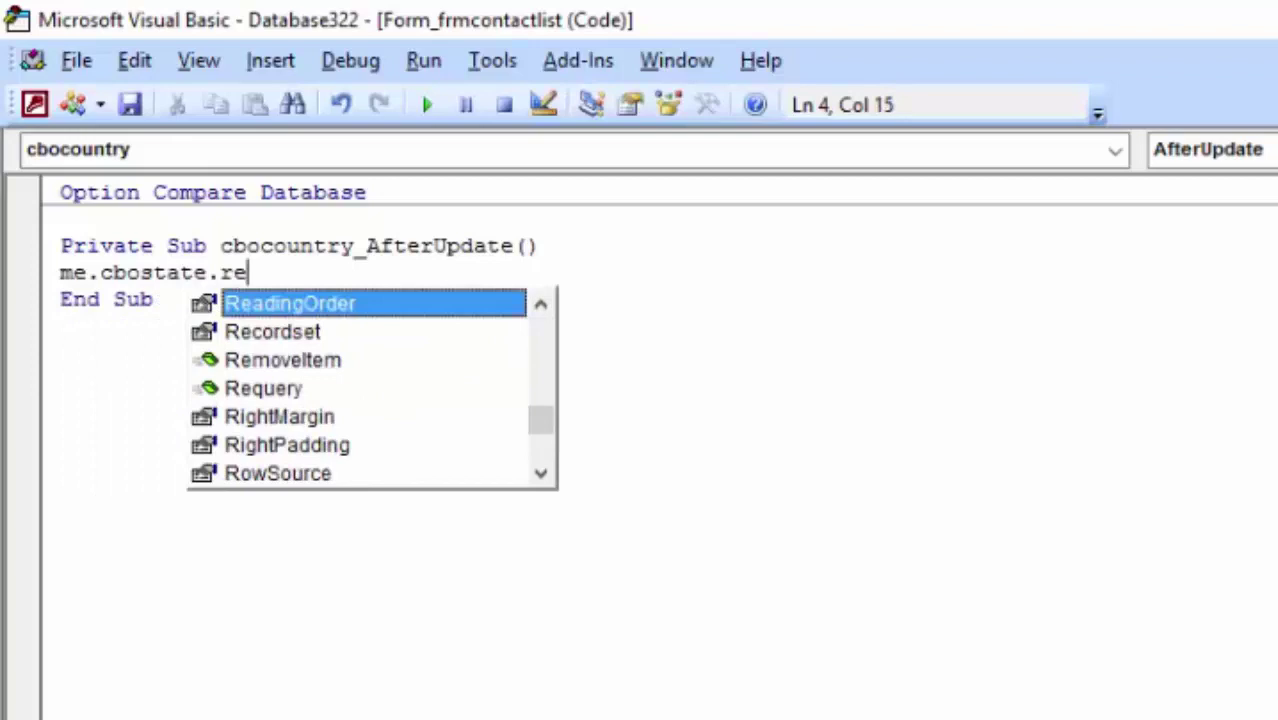
type("q")
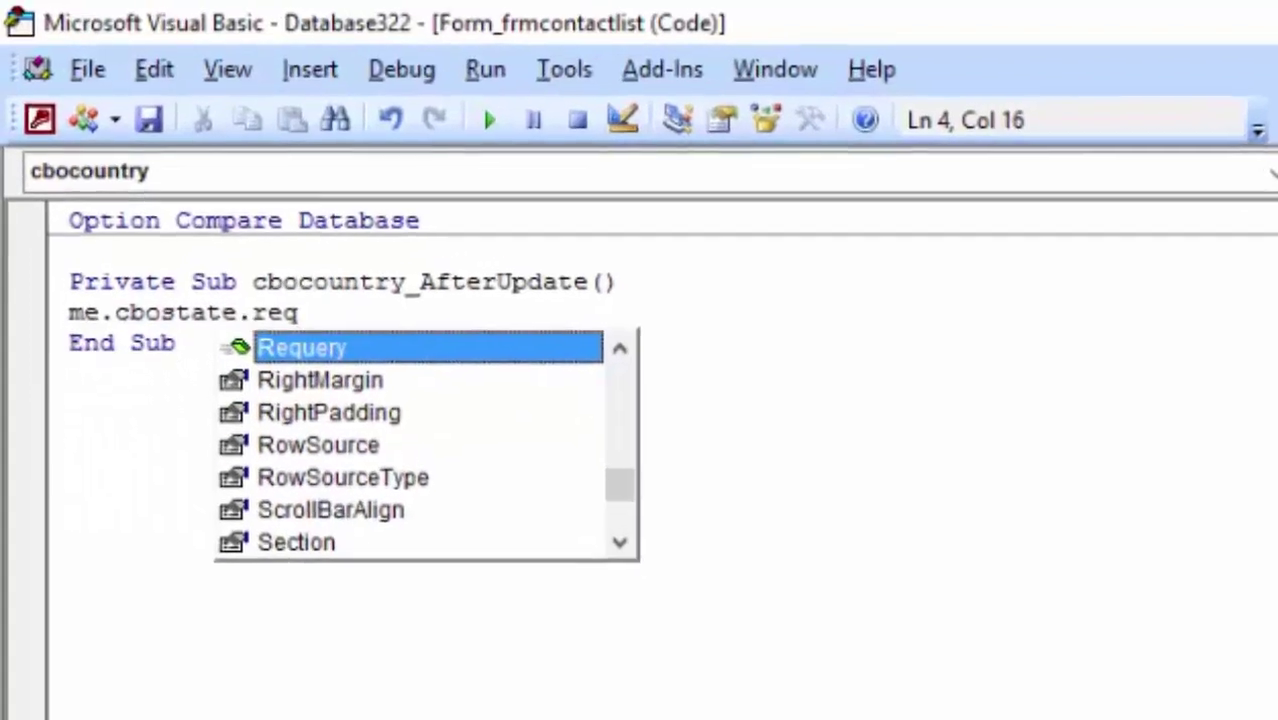
key("Tab")
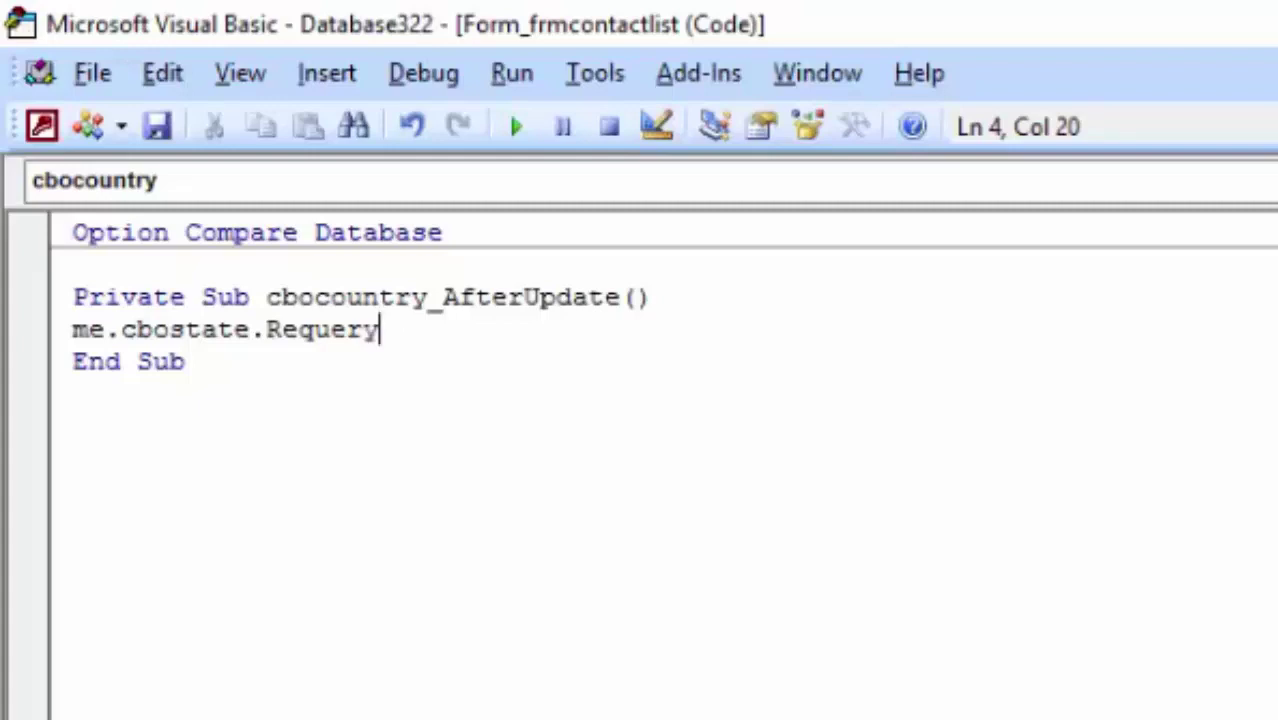
key("Return")
type("m")
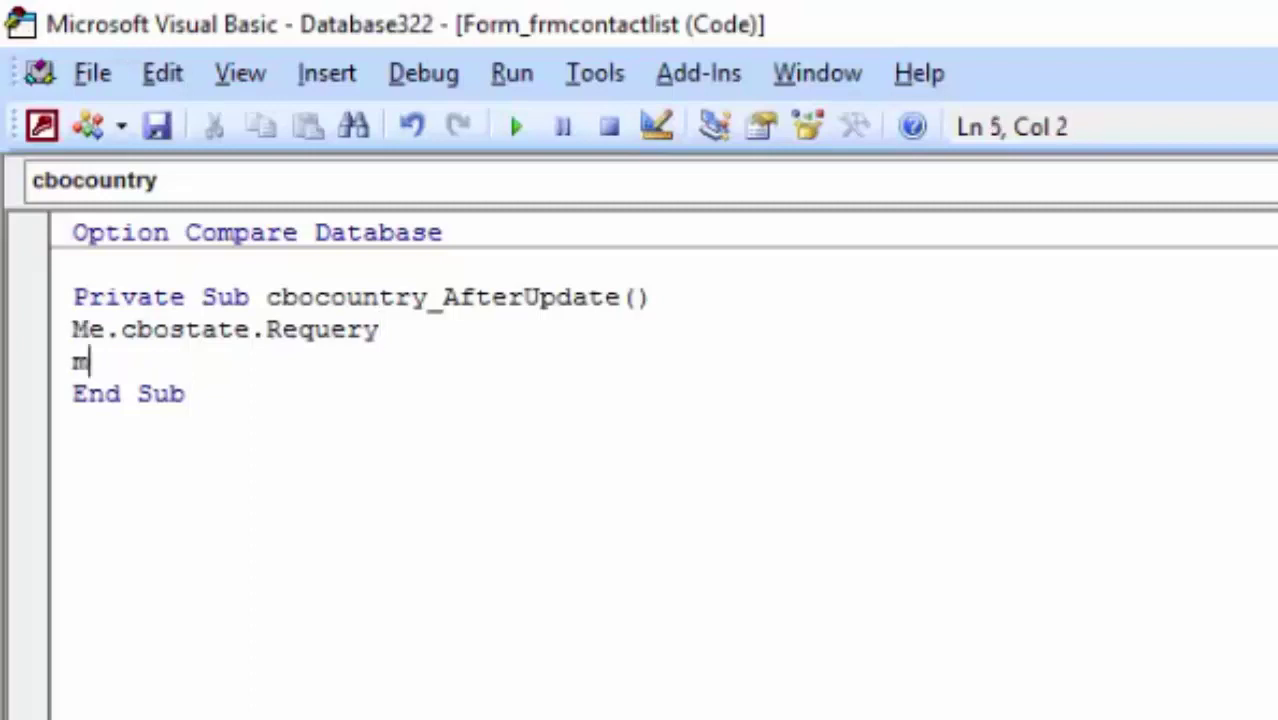
type("e.cb")
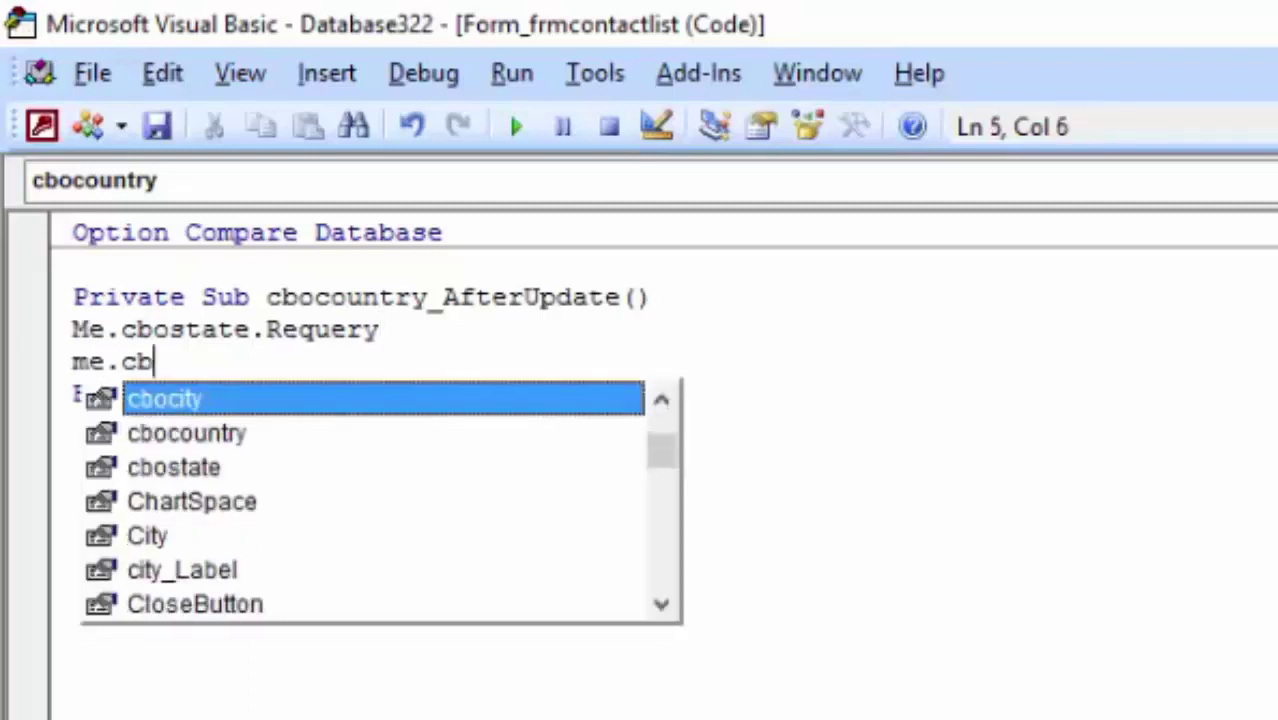
type("ocity")
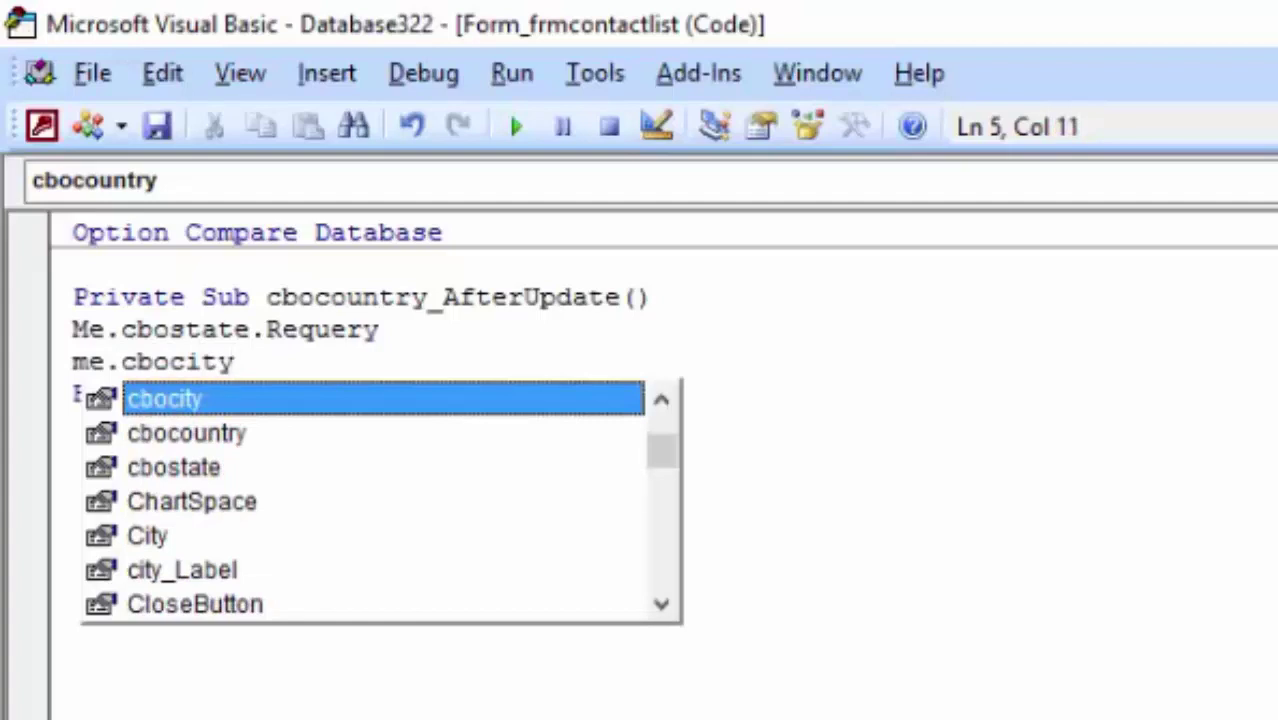
type(".re")
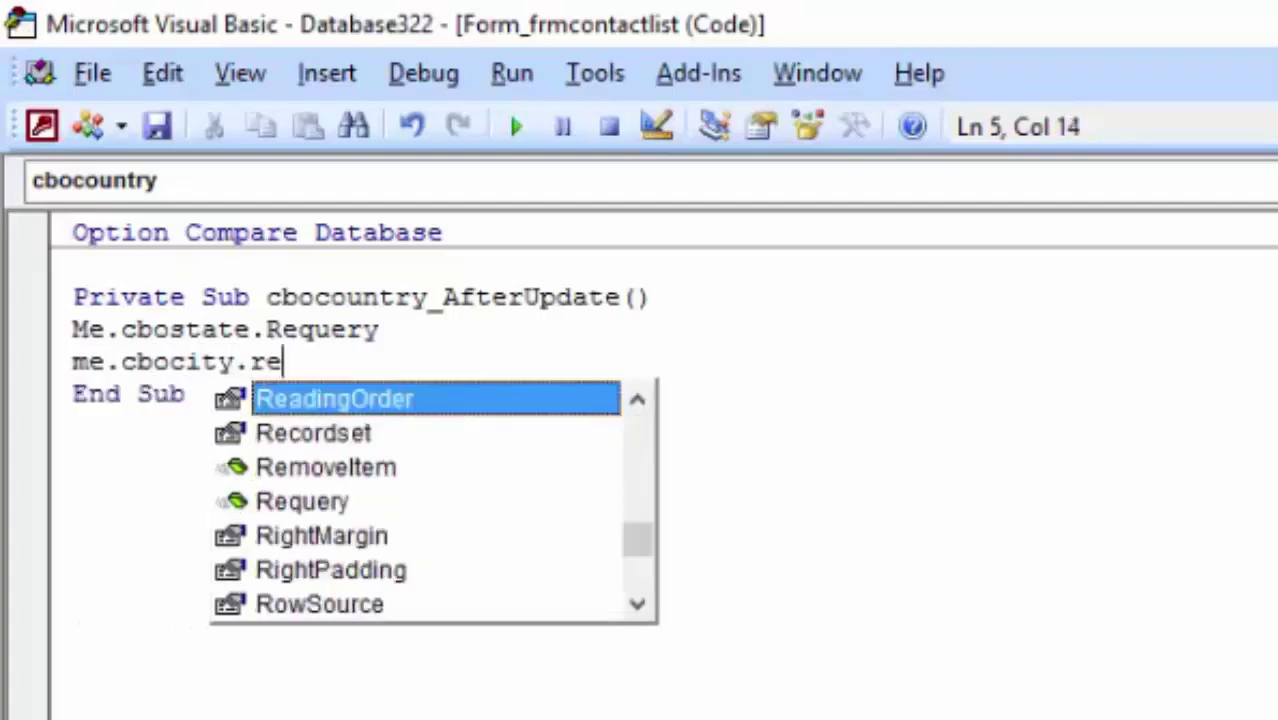
type("q")
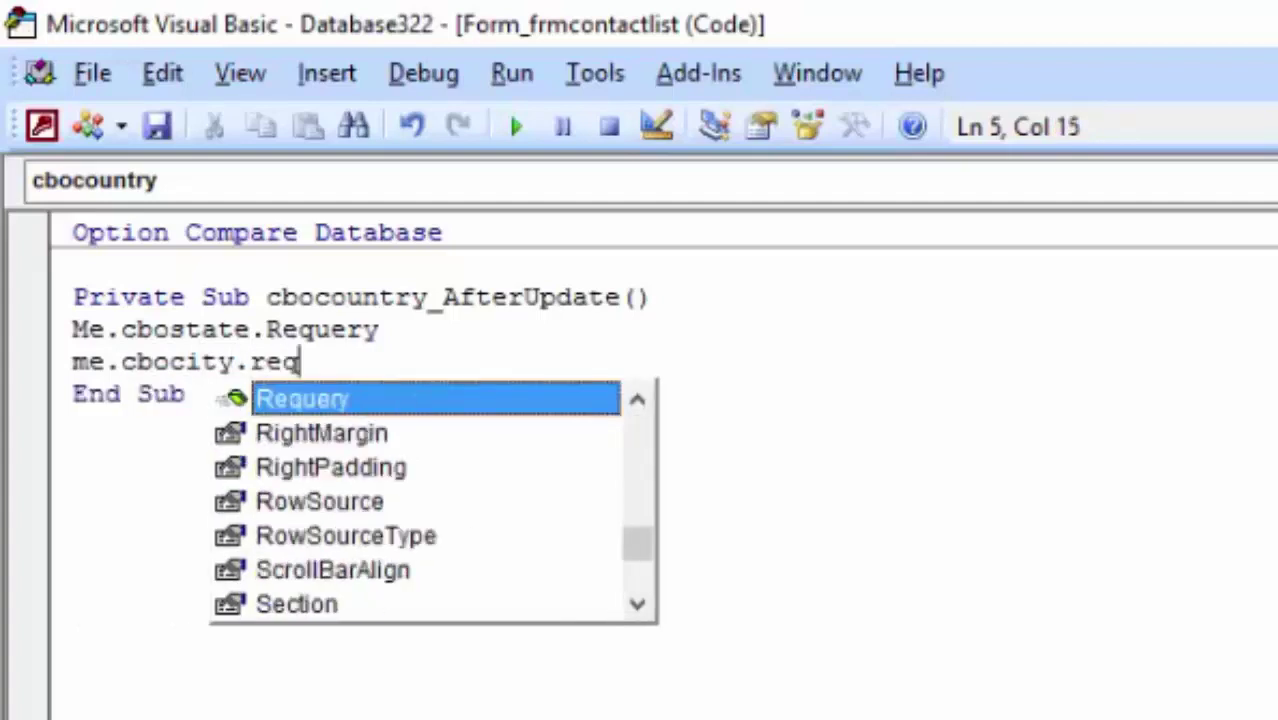
key("Tab")
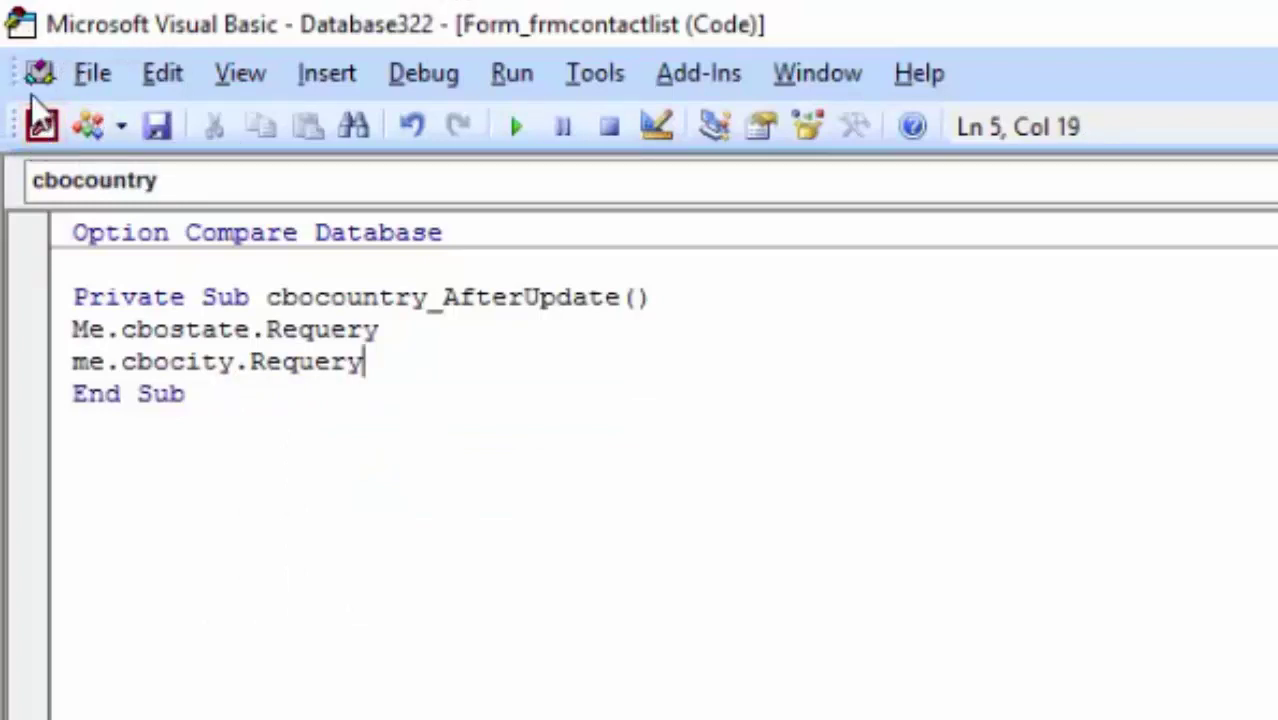
left_click(158, 127)
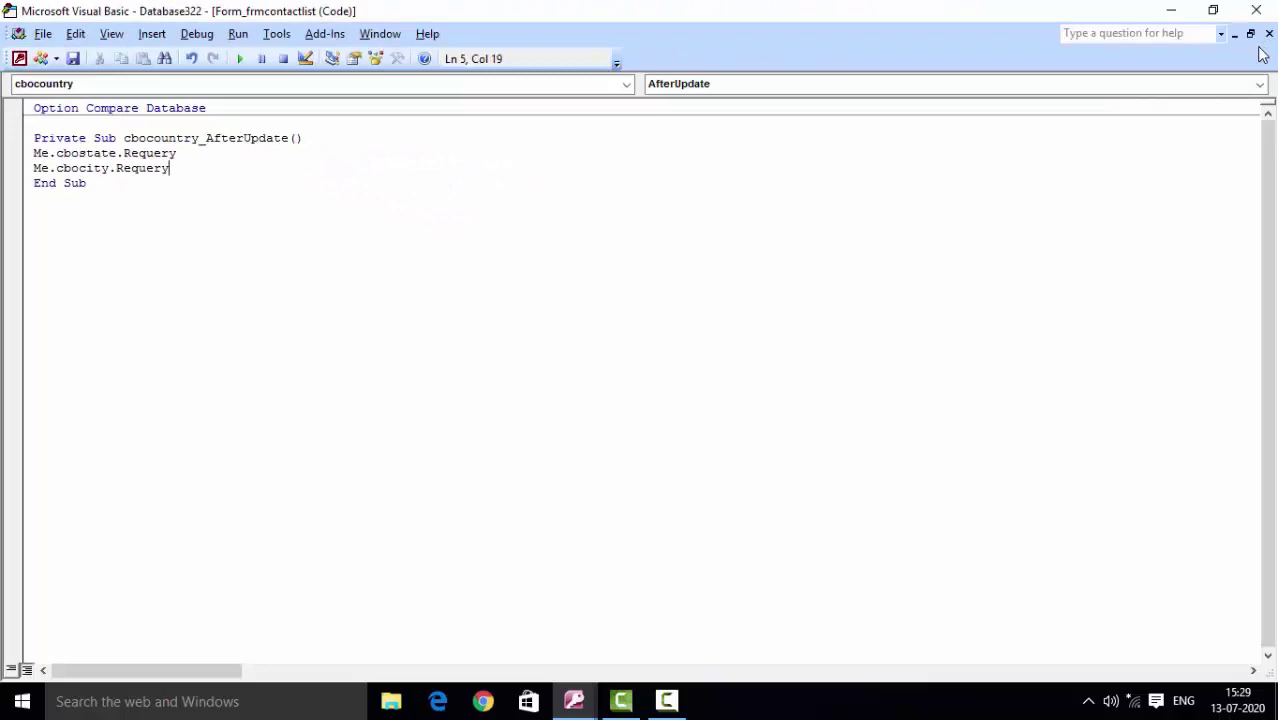
Create a Code Builder procedure for the State combo's After Update event
left_click(1269, 33)
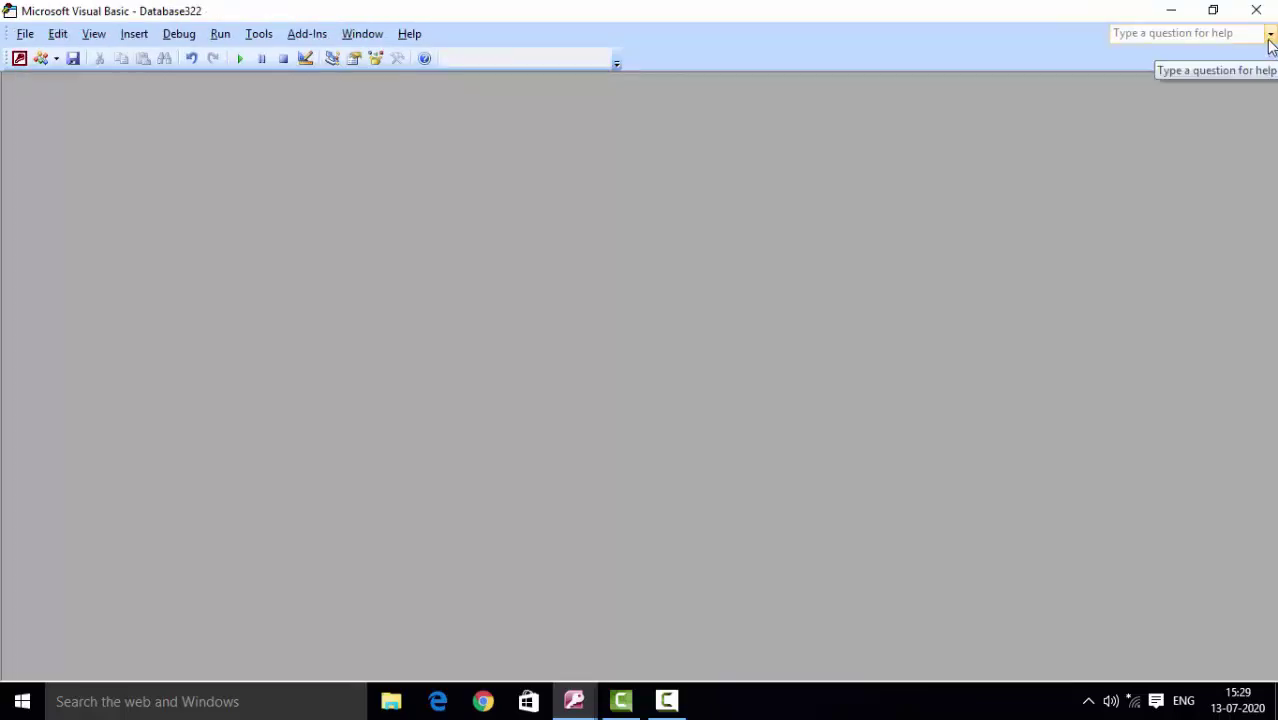
left_click(1256, 10)
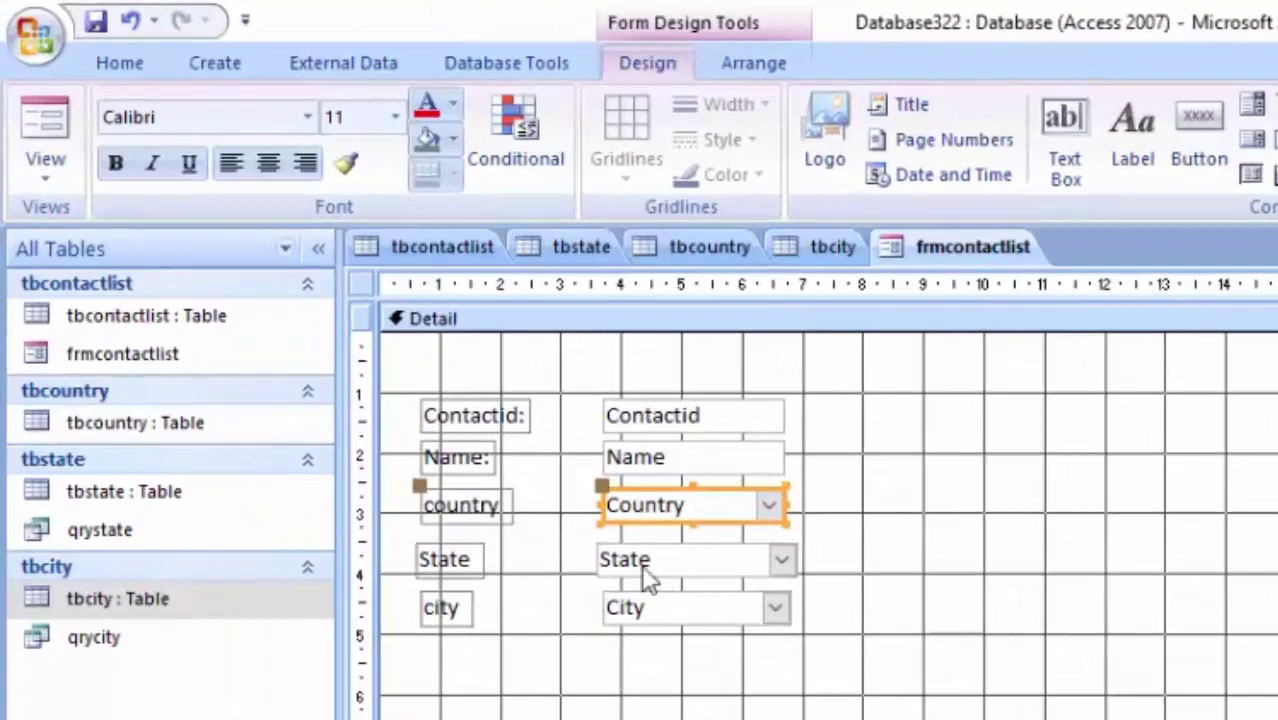
double_click(645, 578)
left_click(1184, 471)
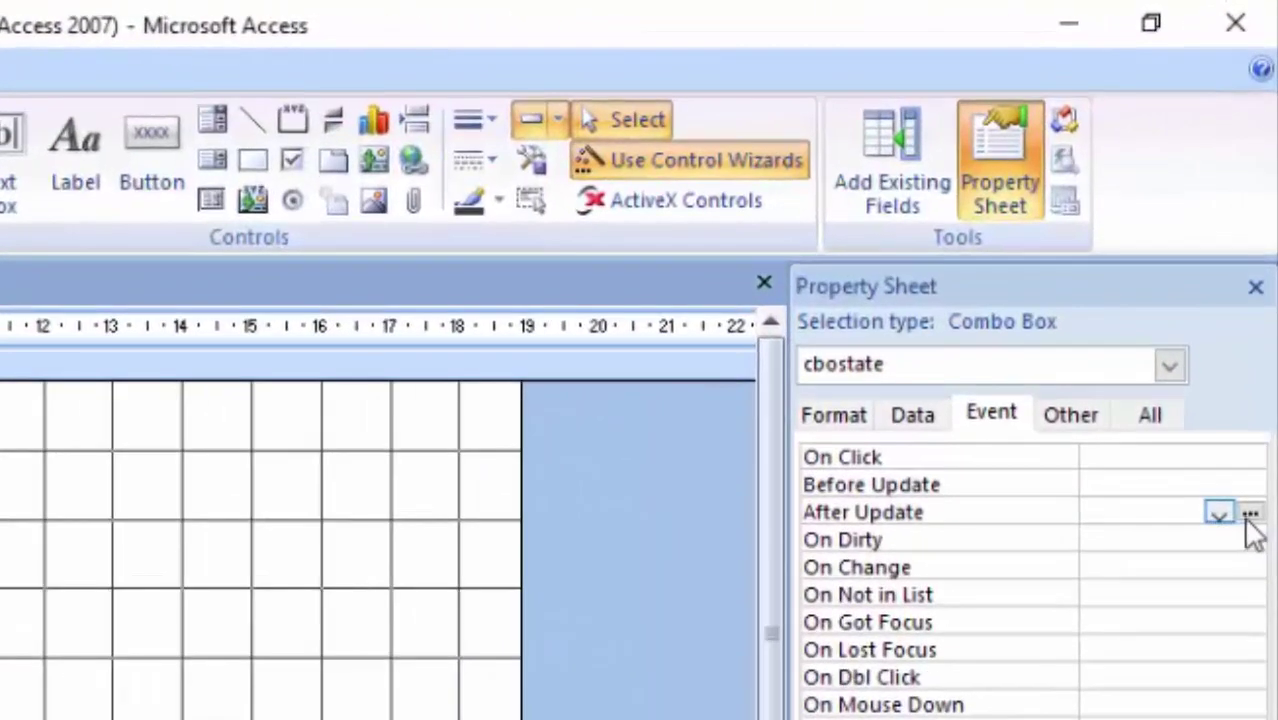
left_click(1252, 471)
left_click(155, 333)
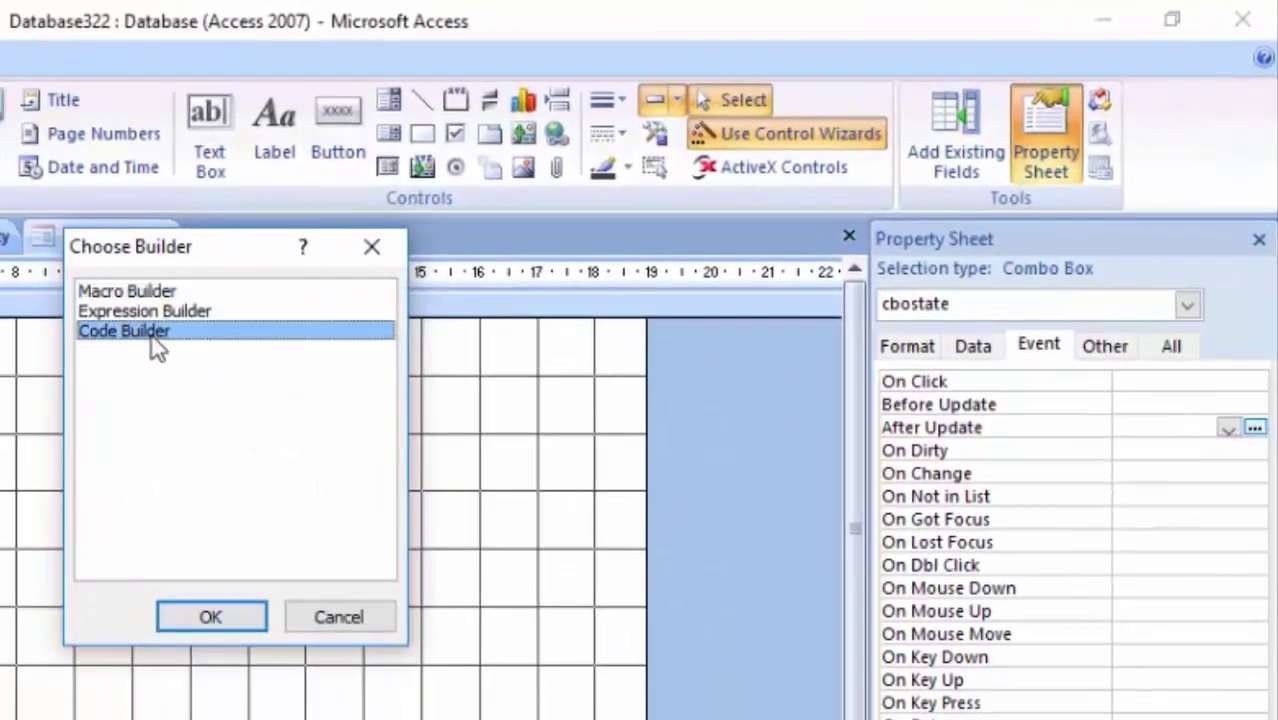
left_click(211, 616)
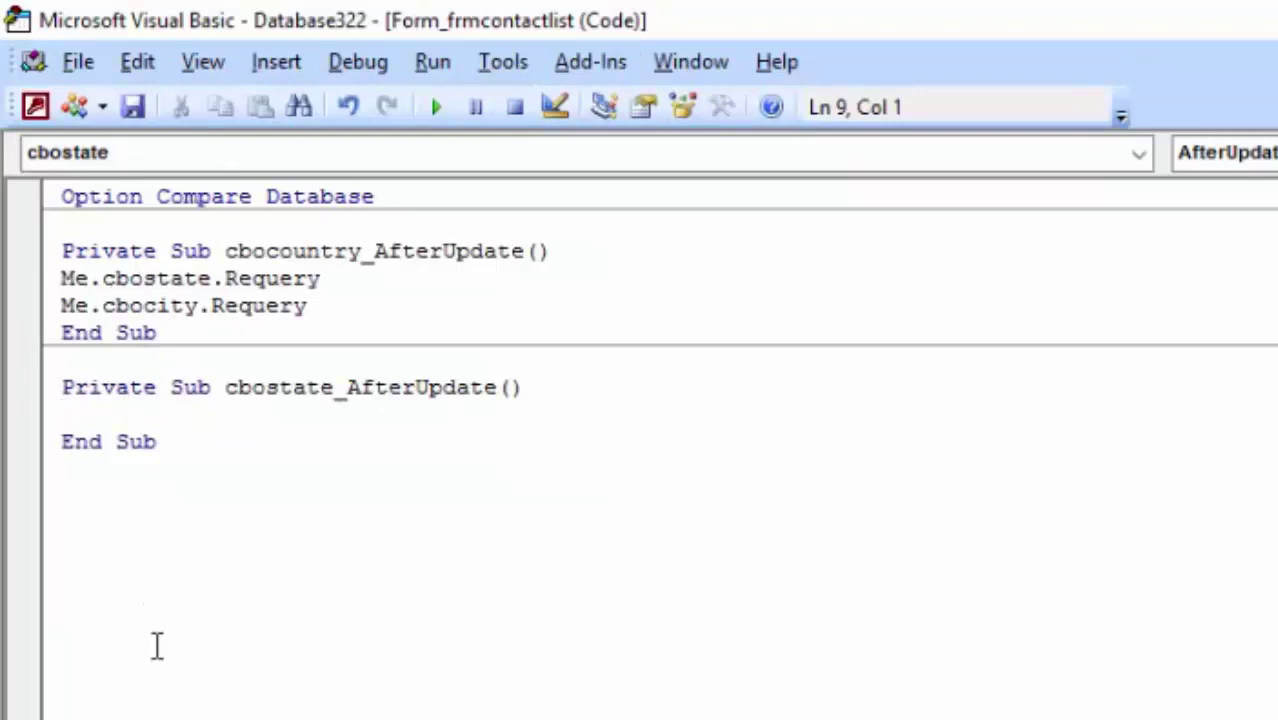
Write Me.cbocountry.Requery and Me.cbocity.Requery inside cbostate_AfterUpdate
type("me")
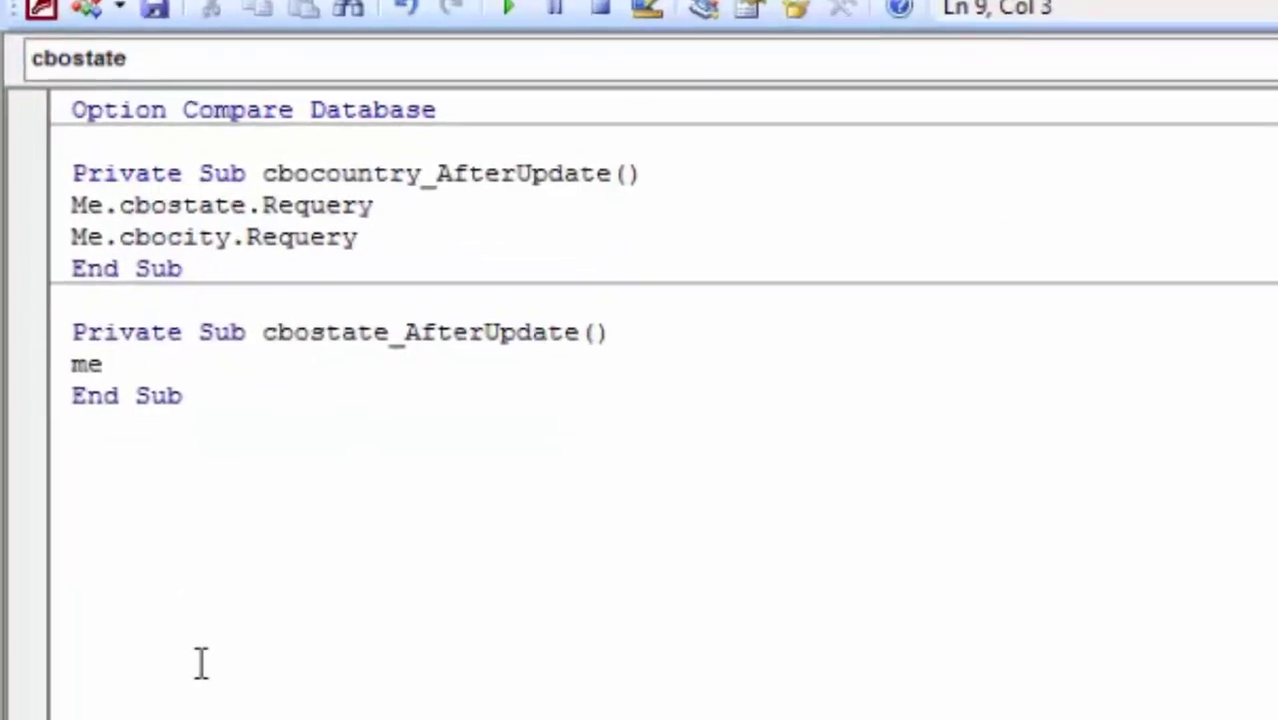
type(".cbo")
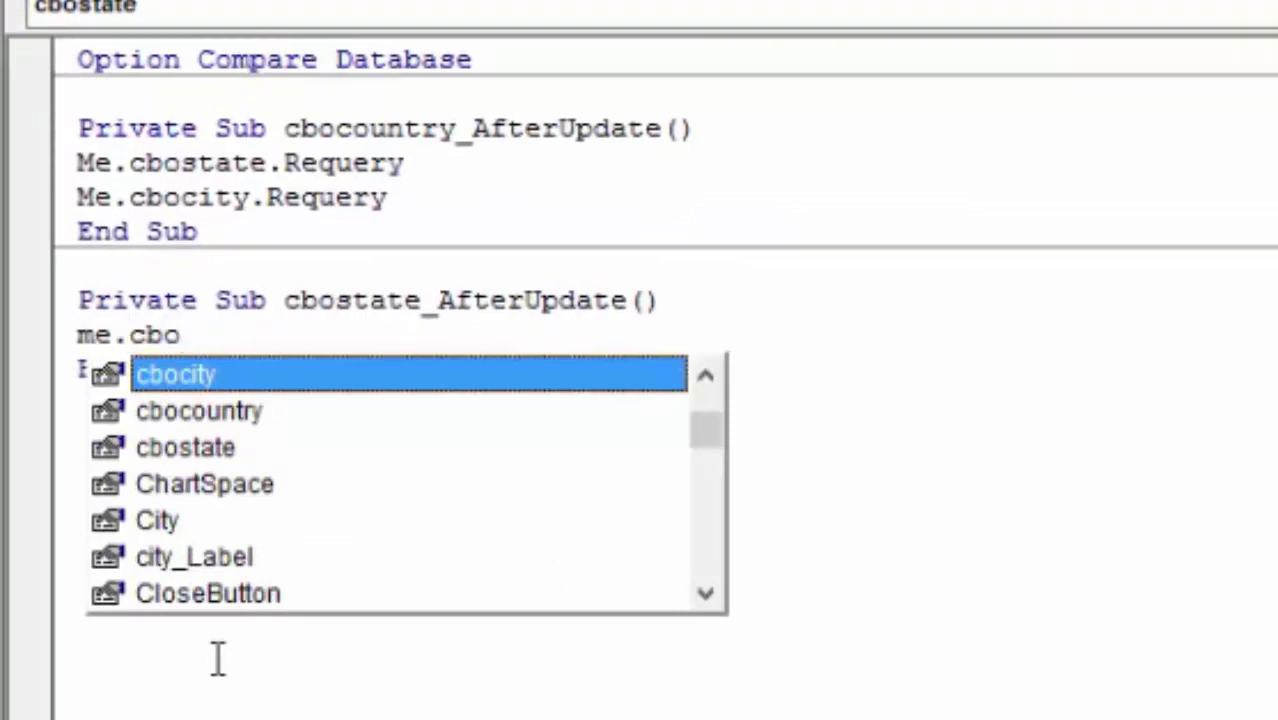
type("count")
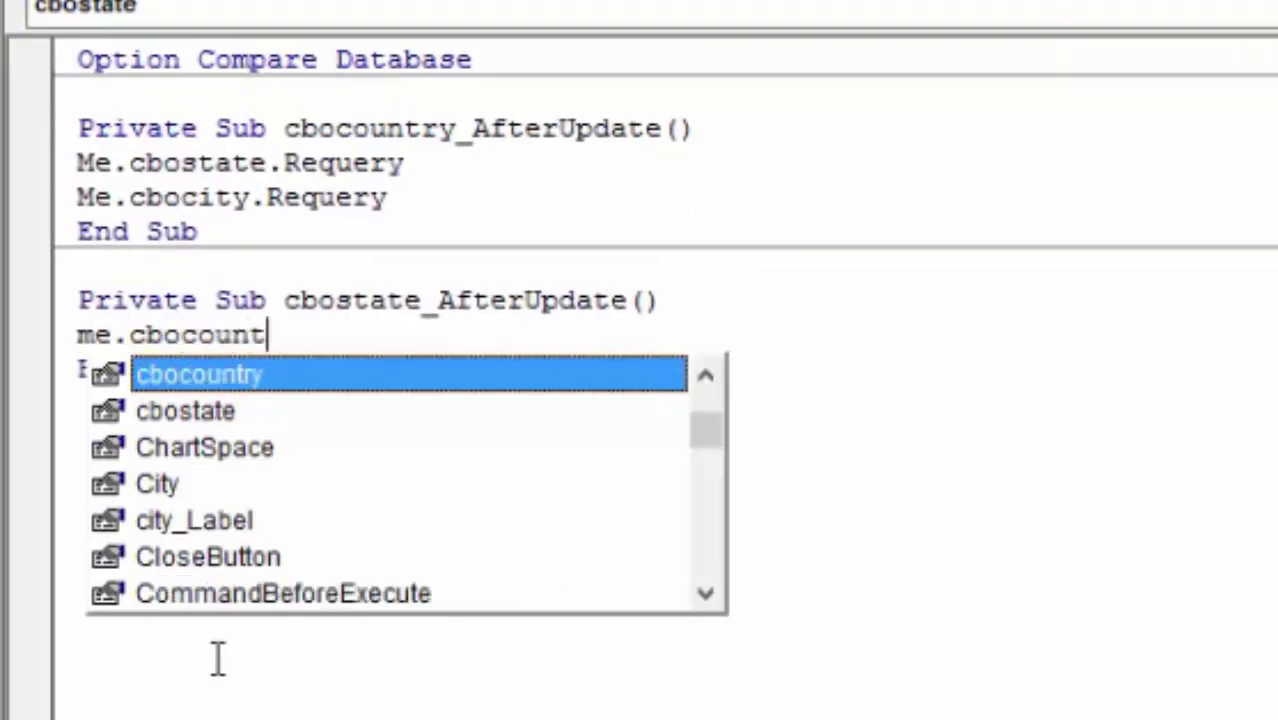
type("ry")
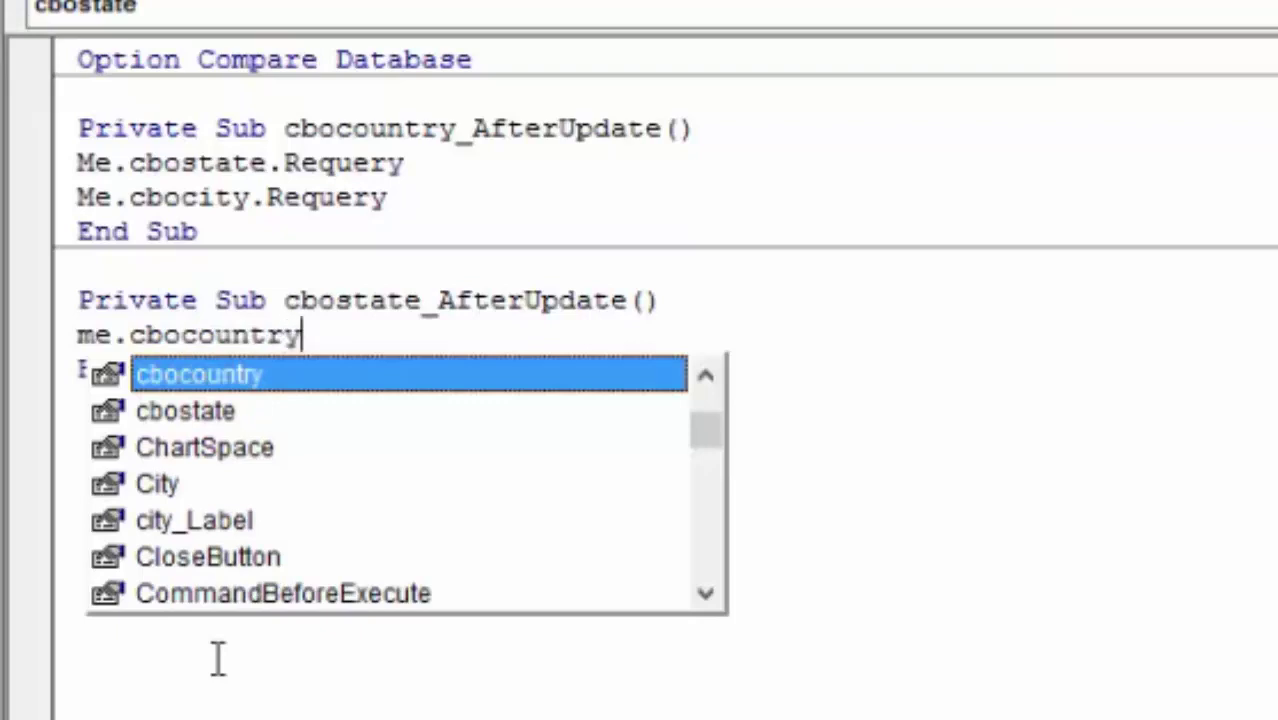
type(".")
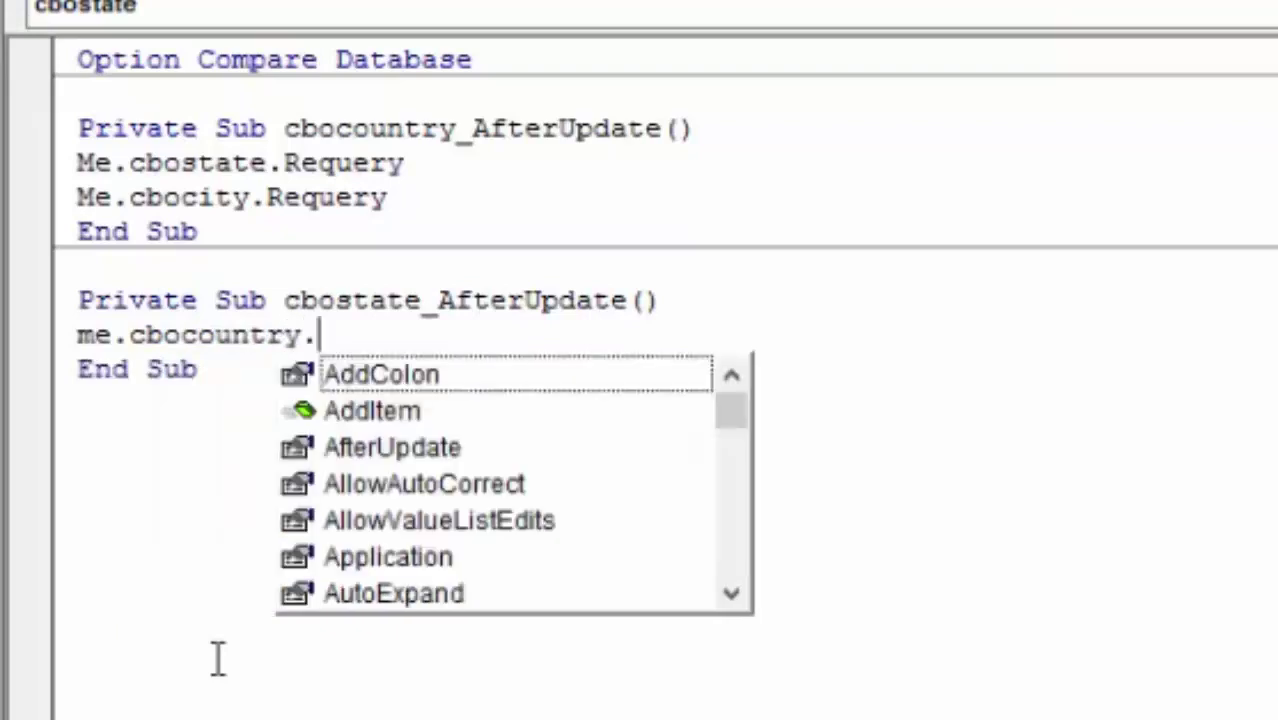
type("re")
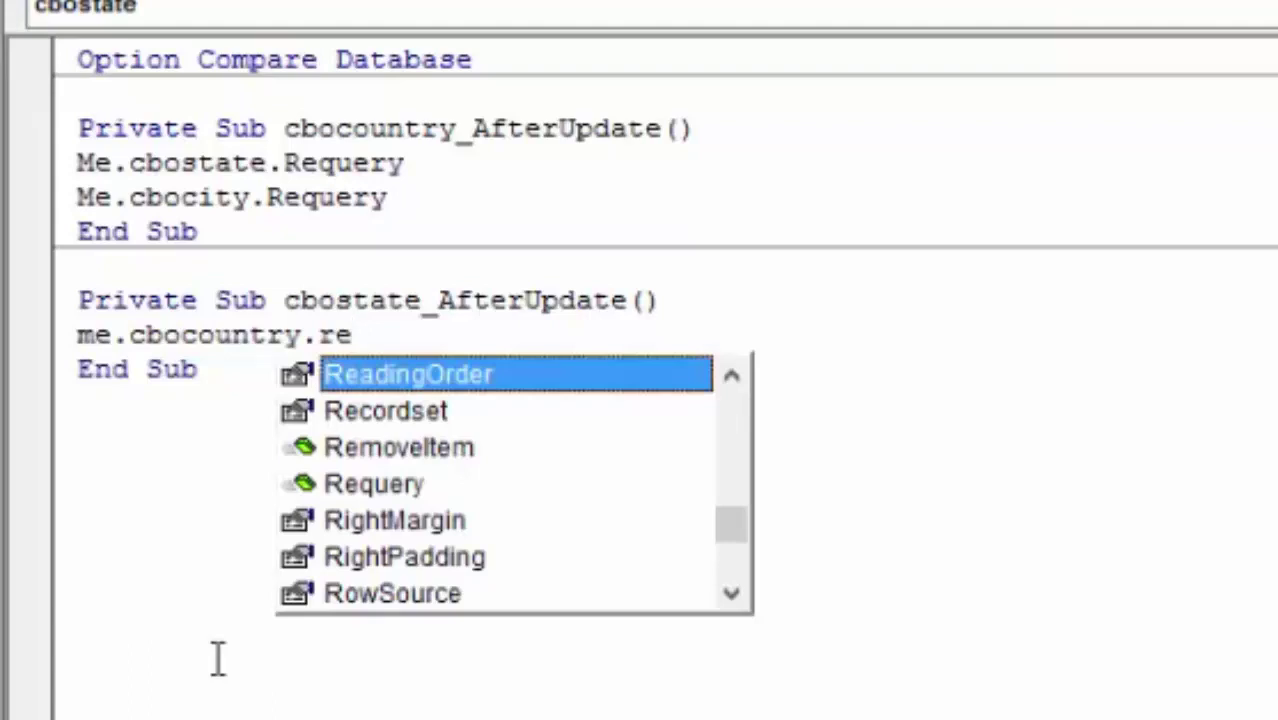
type("q")
key("Tab")
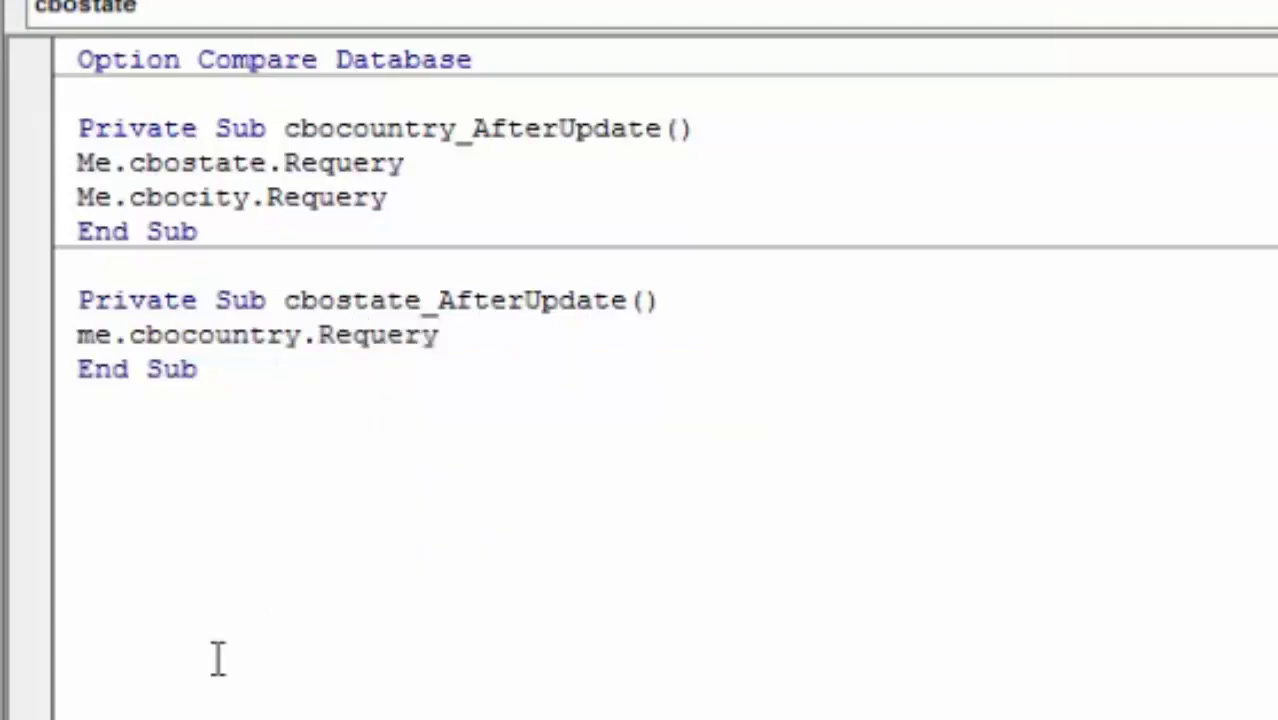
key("Return")
type("me")
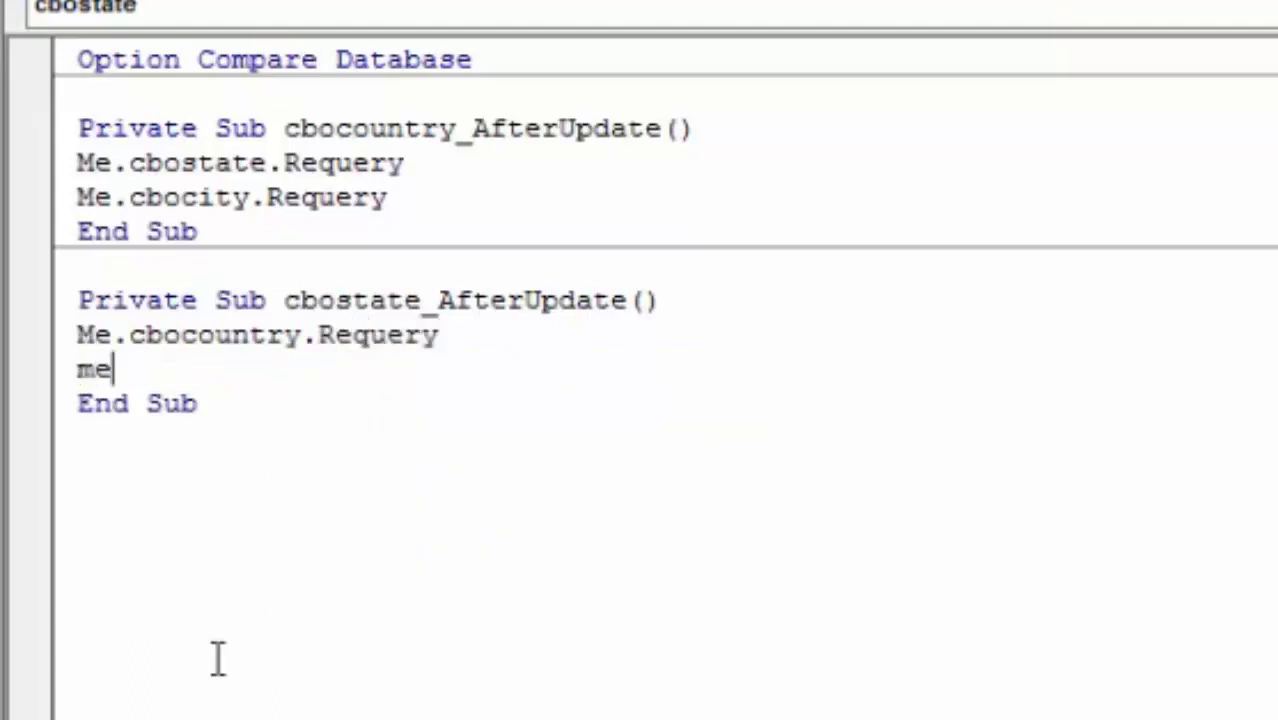
type(".cbo")
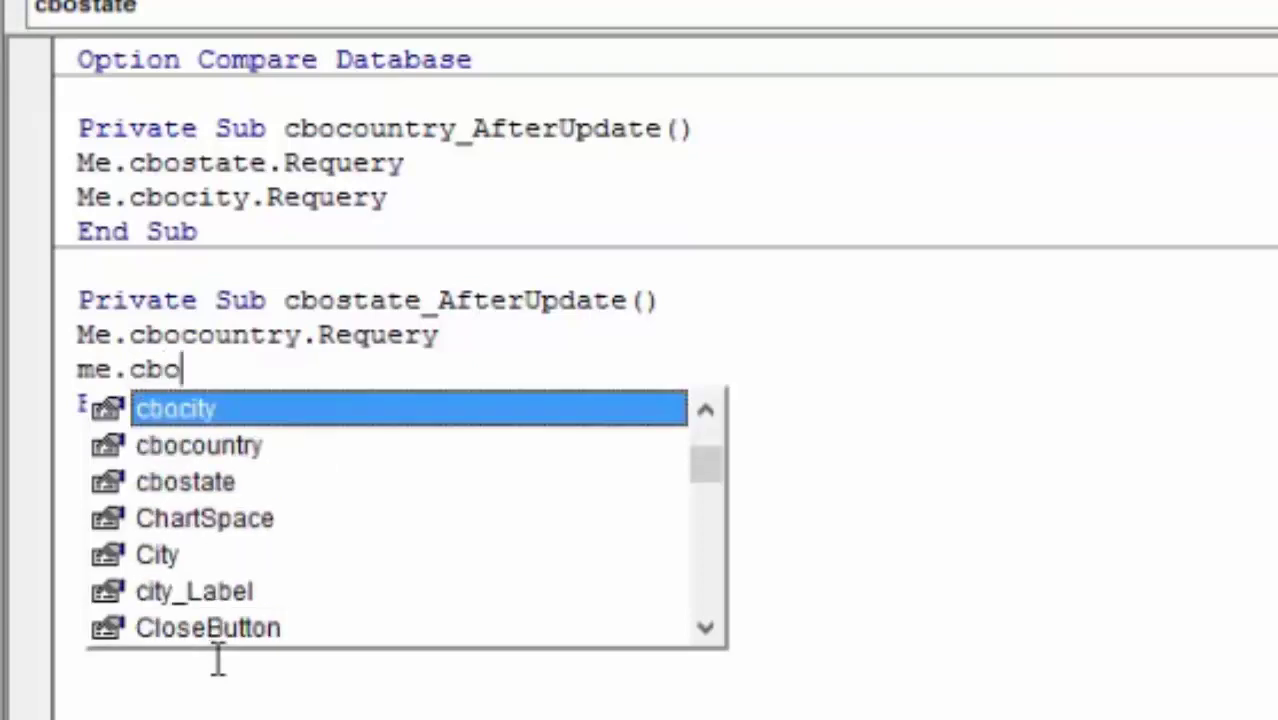
type("city.")
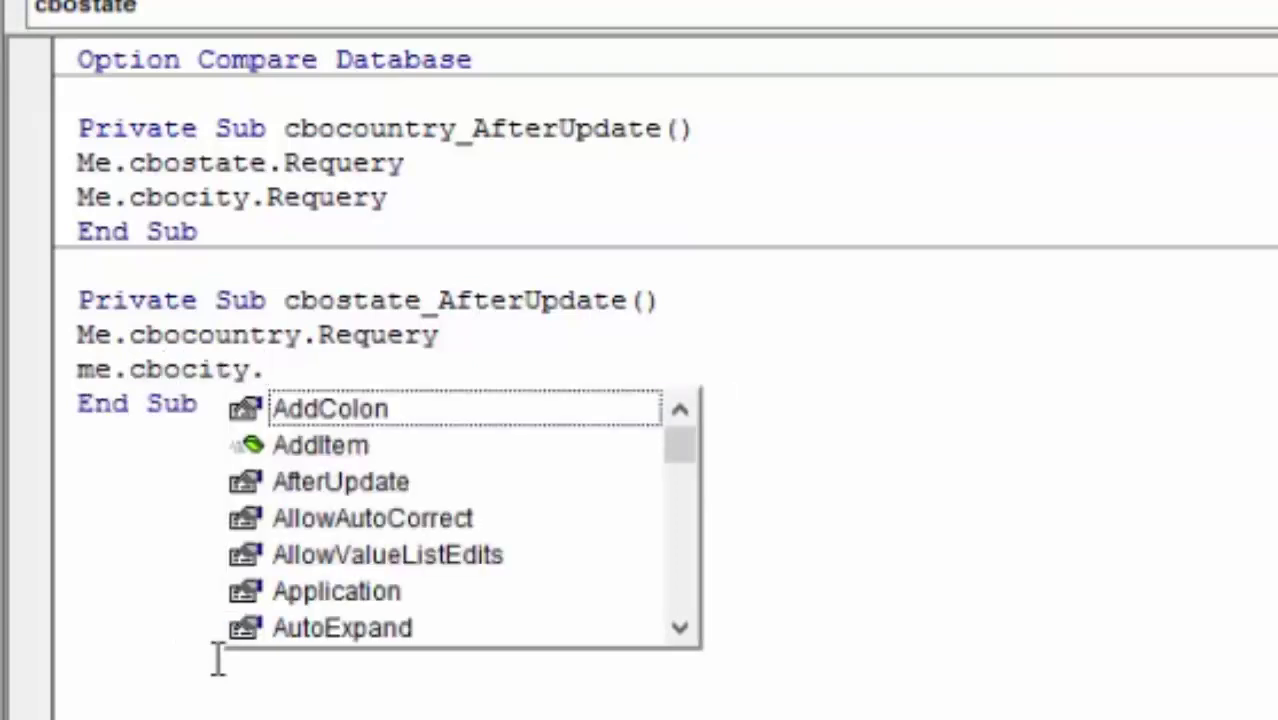
key("BackSpace")
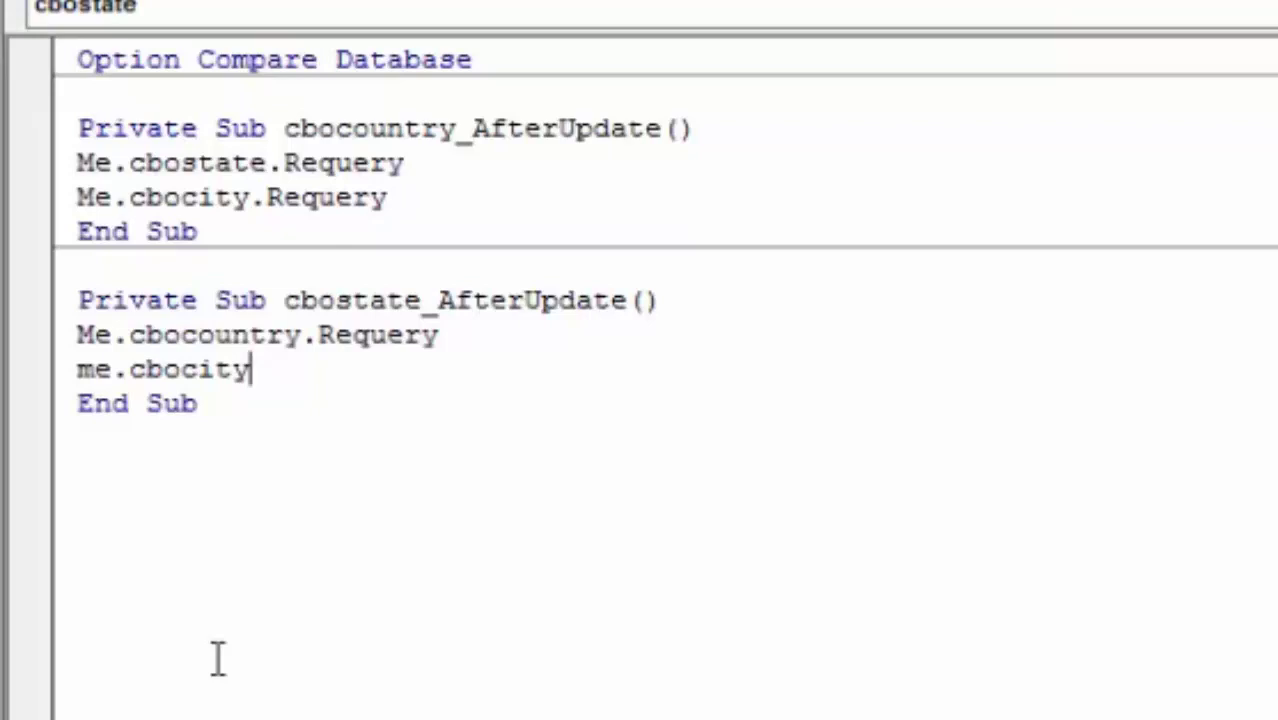
type(".r")
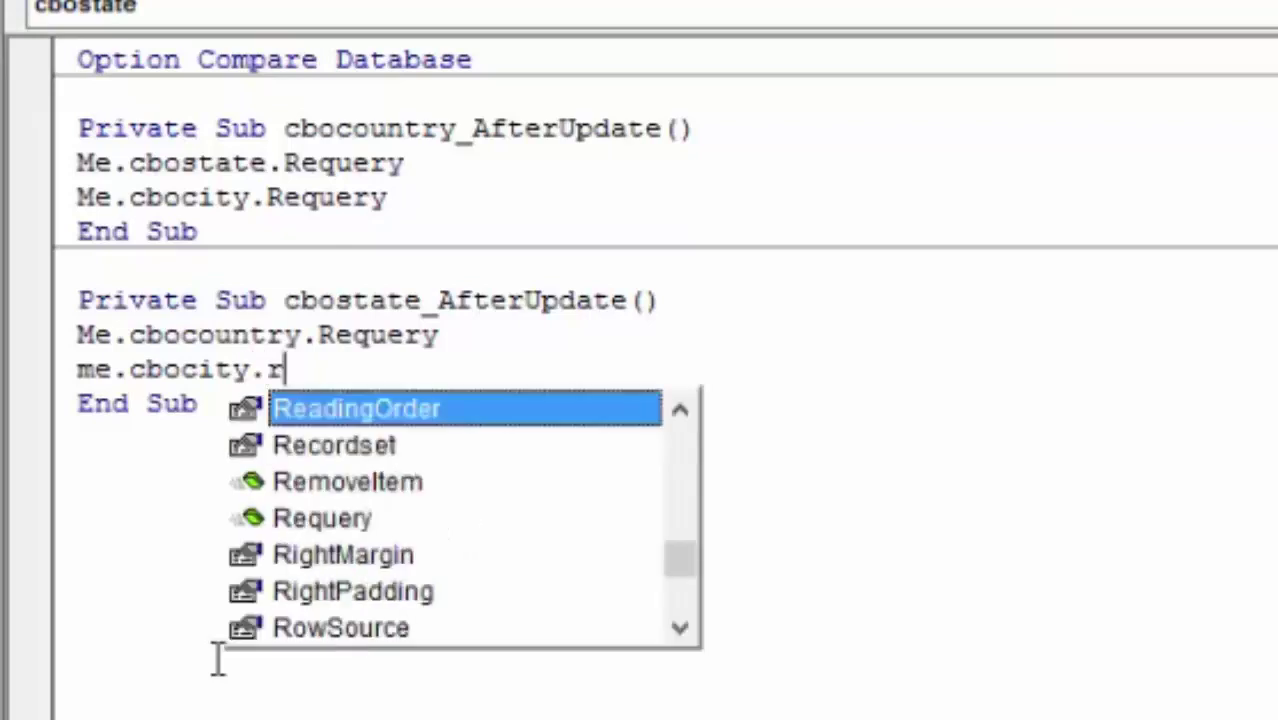
type("eq")
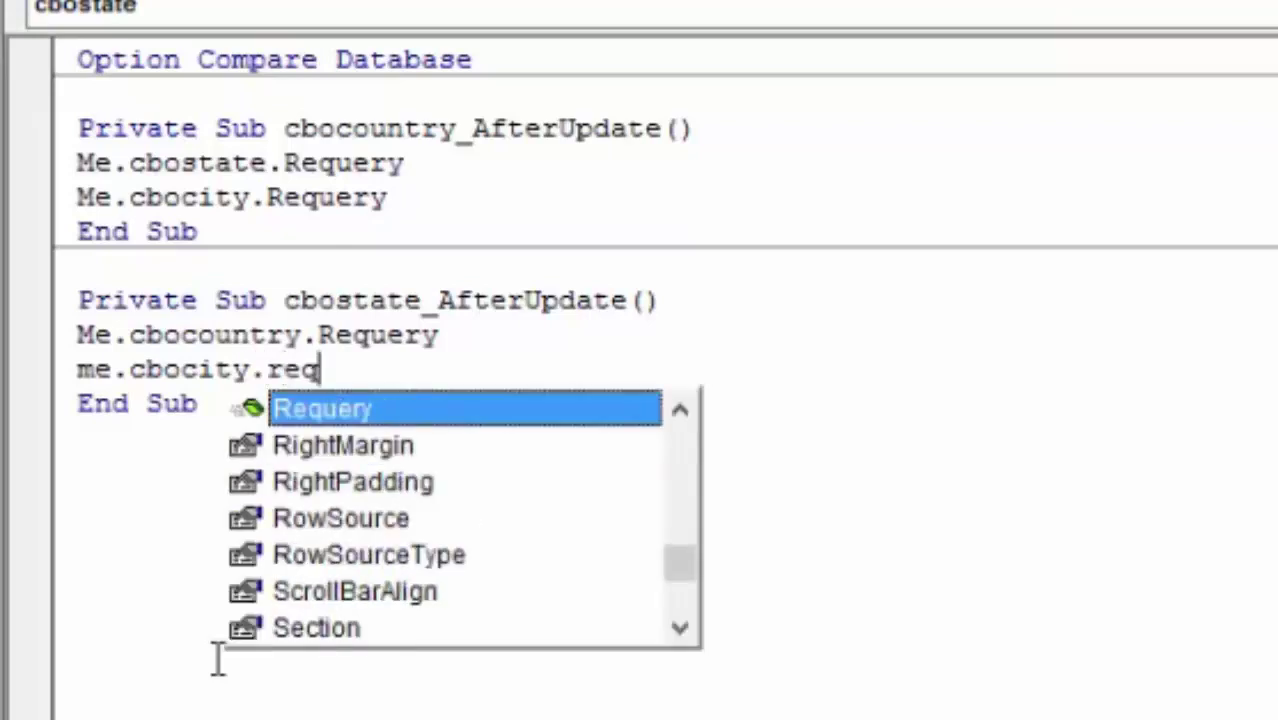
key("Tab")
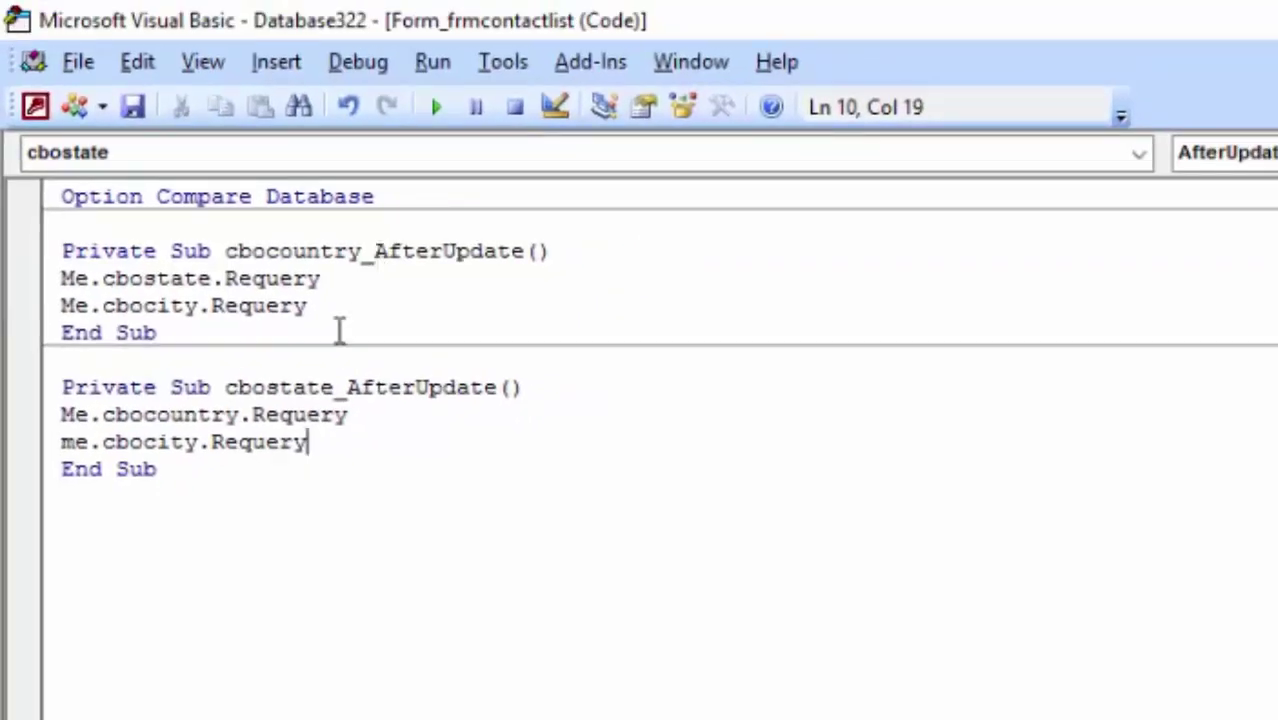
left_click(126, 110)
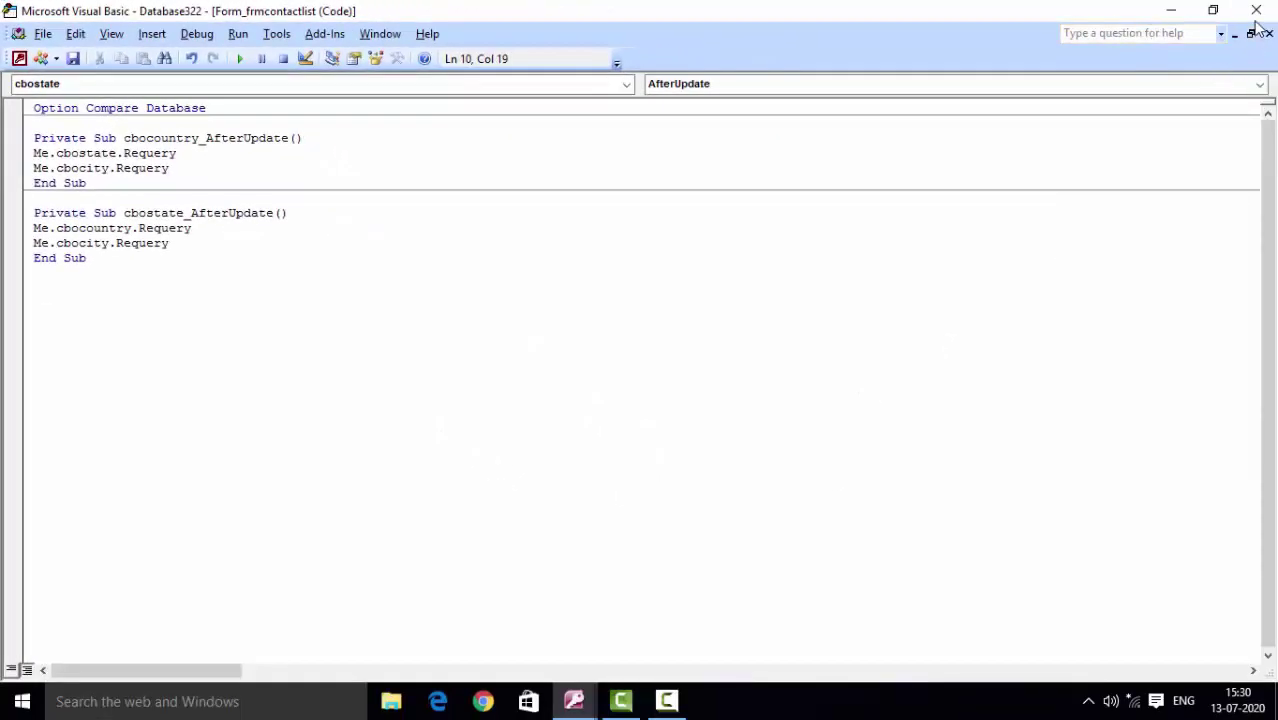
Create a Code Builder procedure for the City combo's After Update event
left_click(1269, 33)
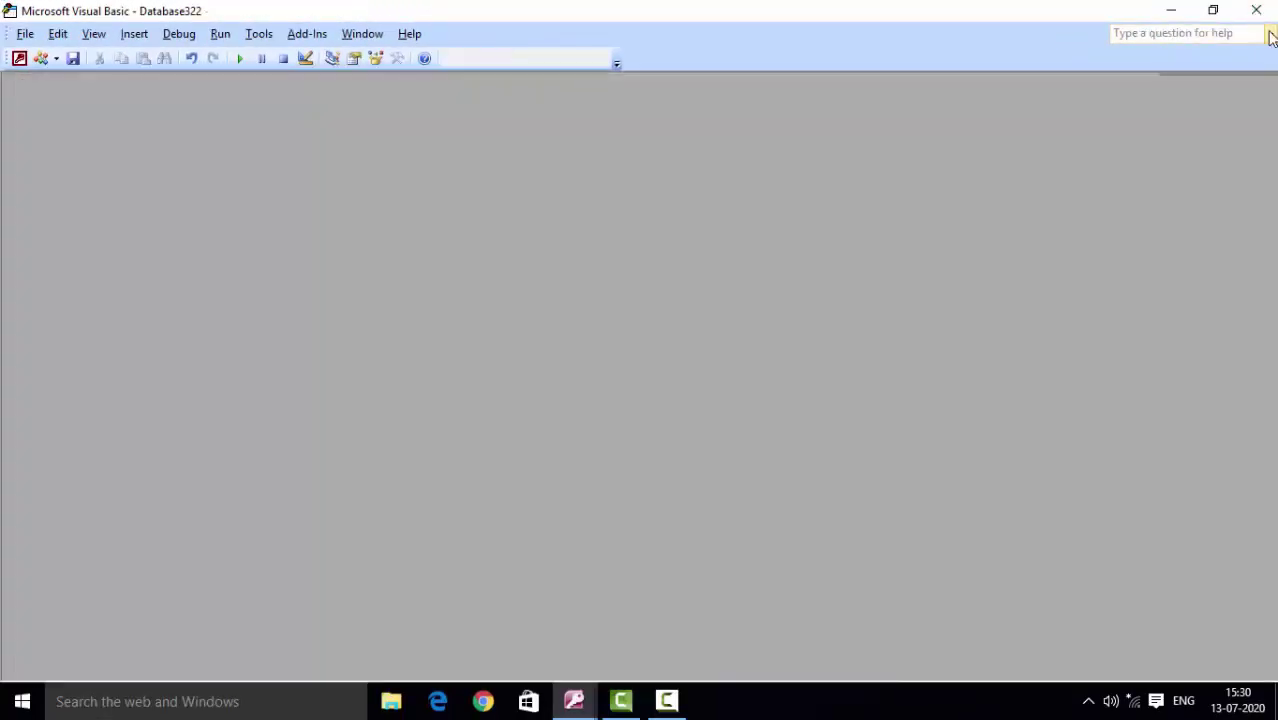
left_click(1256, 10)
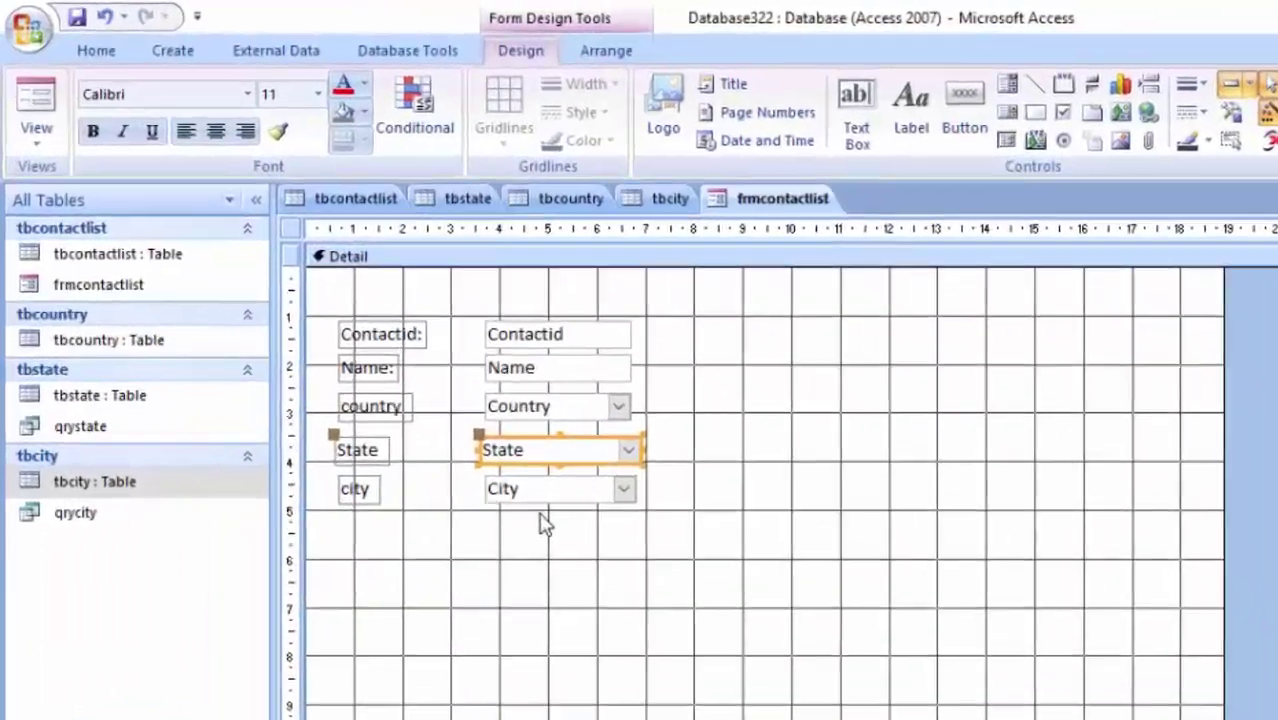
left_click(413, 375)
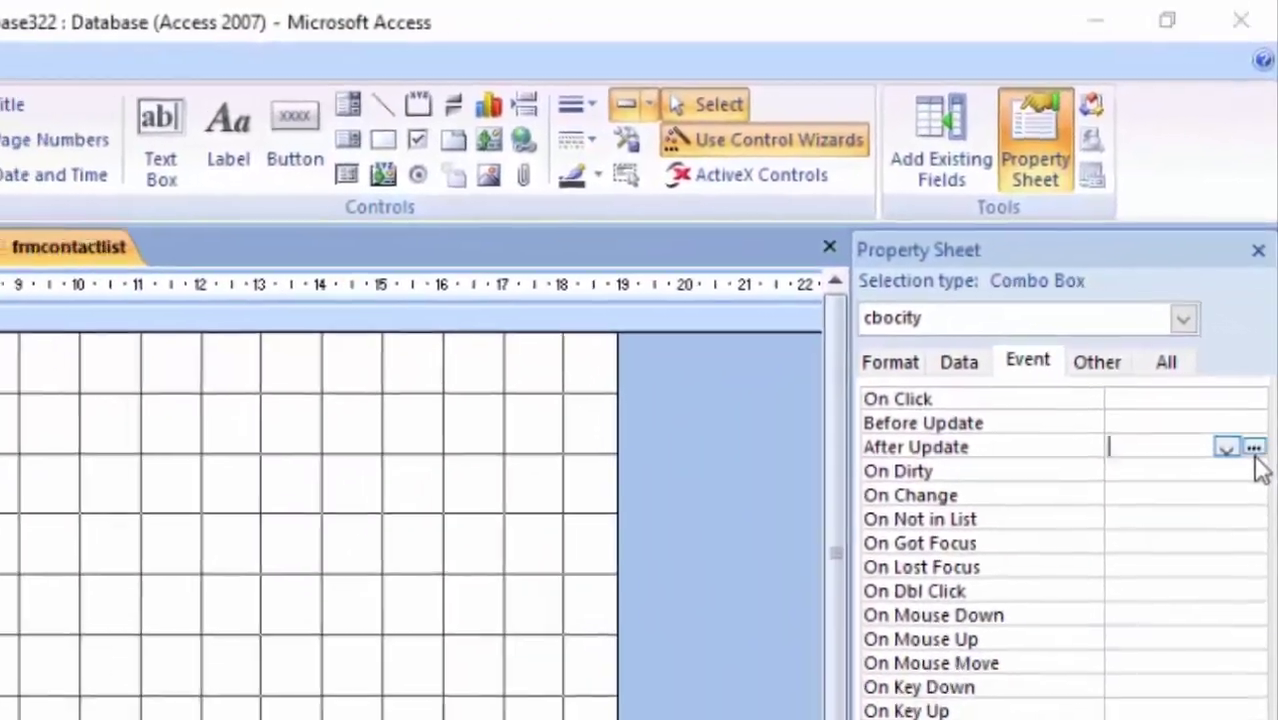
left_click(1254, 448)
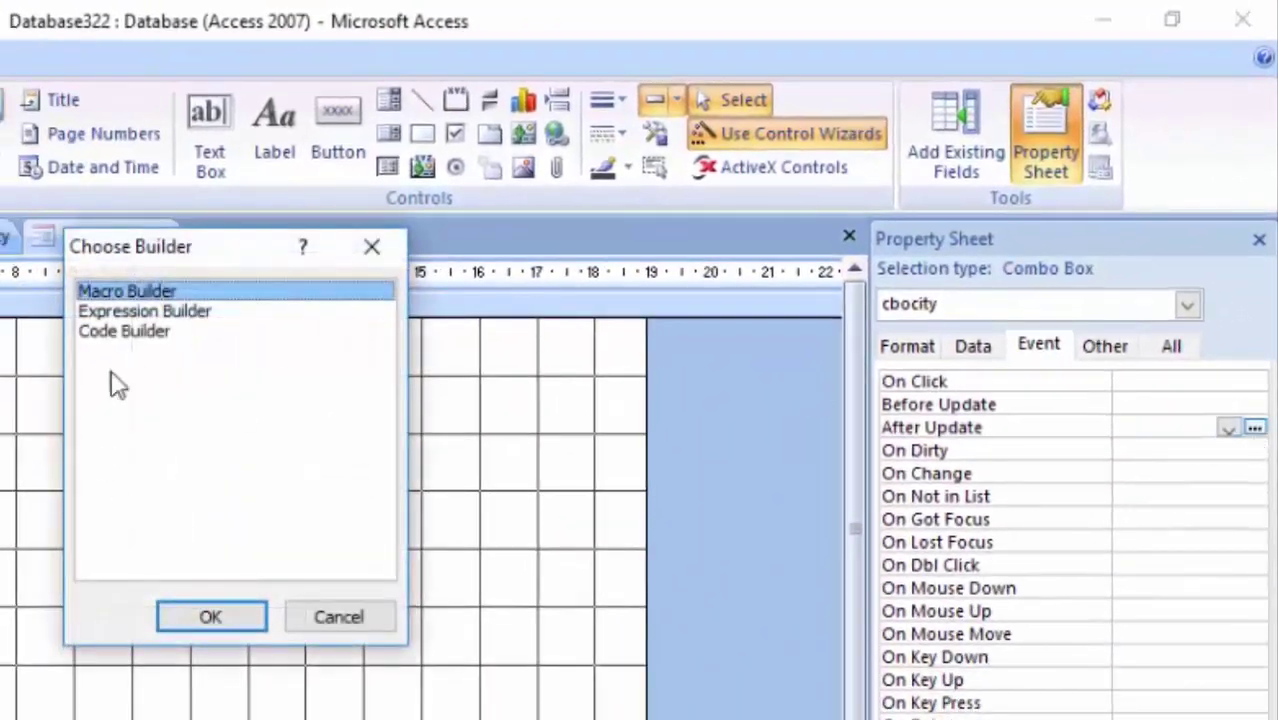
left_click(124, 331)
left_click(225, 620)
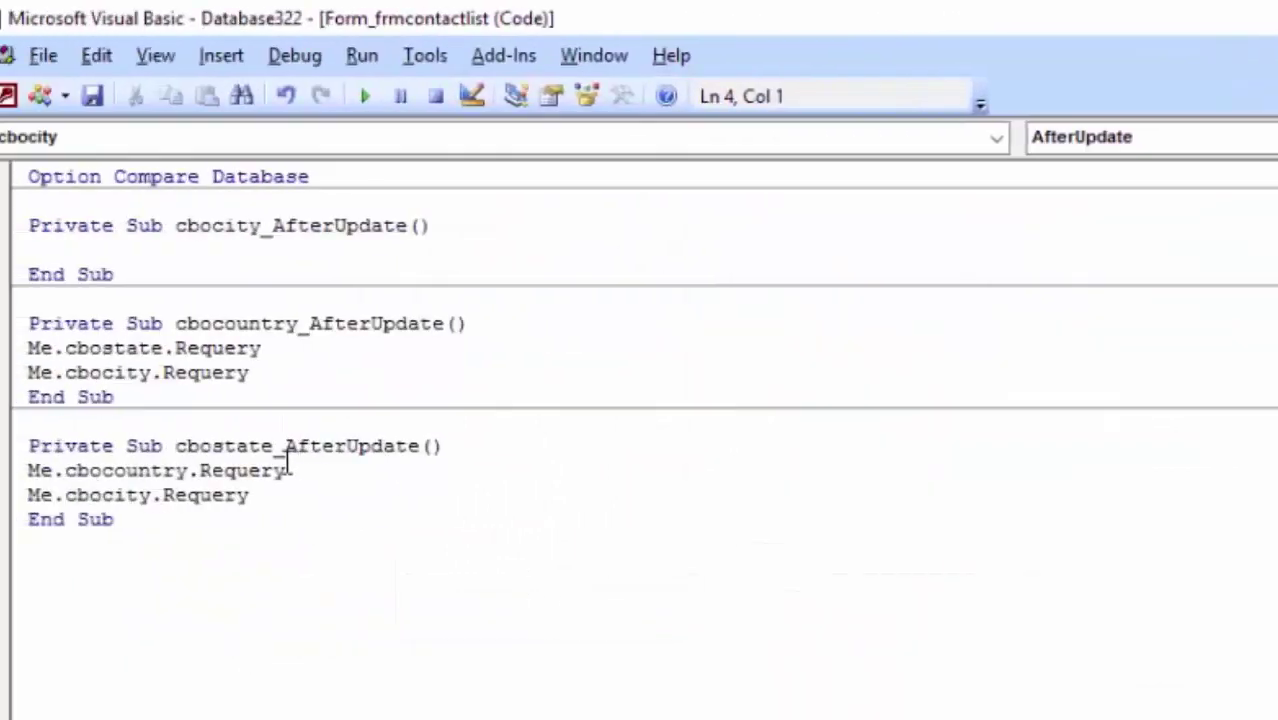
Write Me.cbocountry.Requery and Me.cbostate.Requery in cbocity_AfterUpdate, save, and close the code window
type("m")
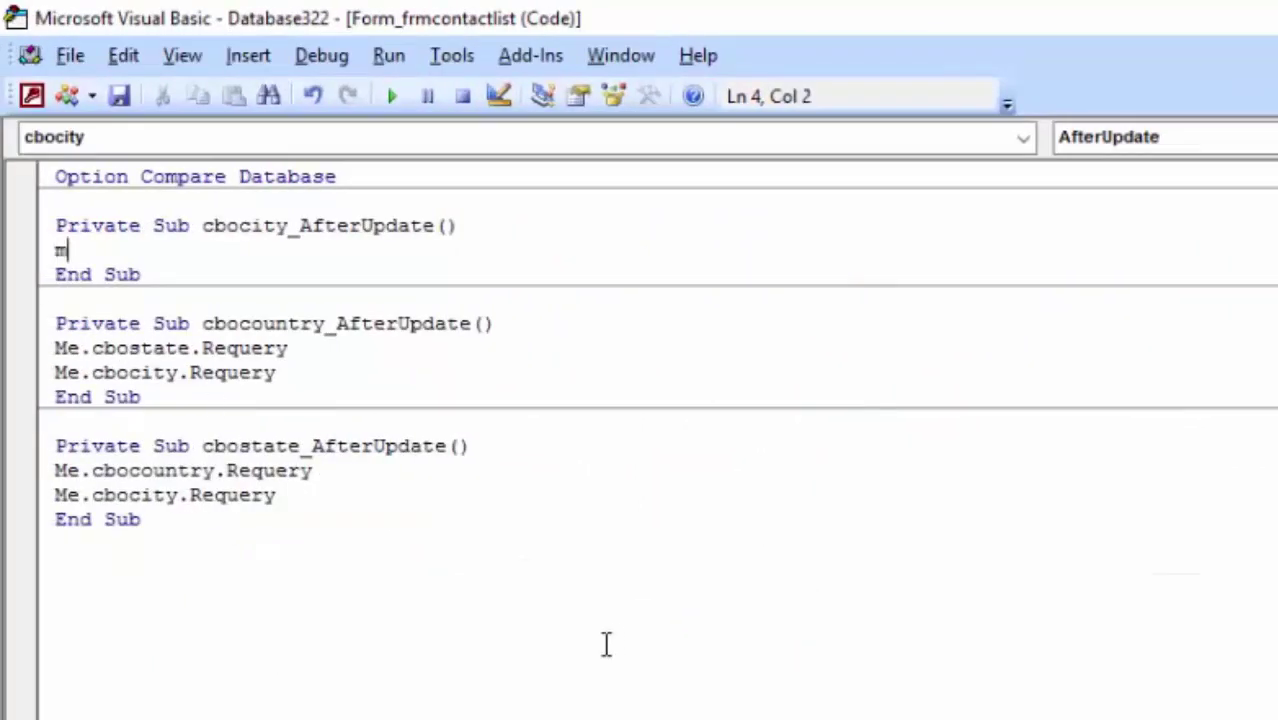
type("e.")
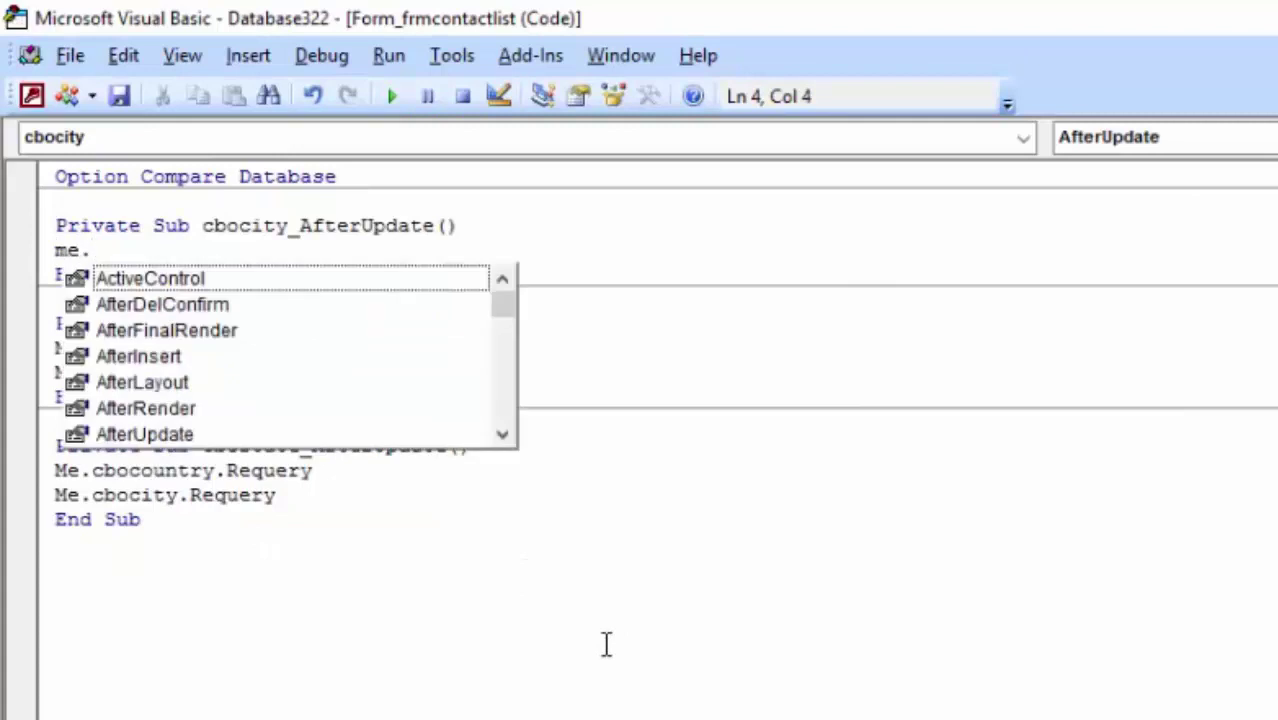
type("cbo")
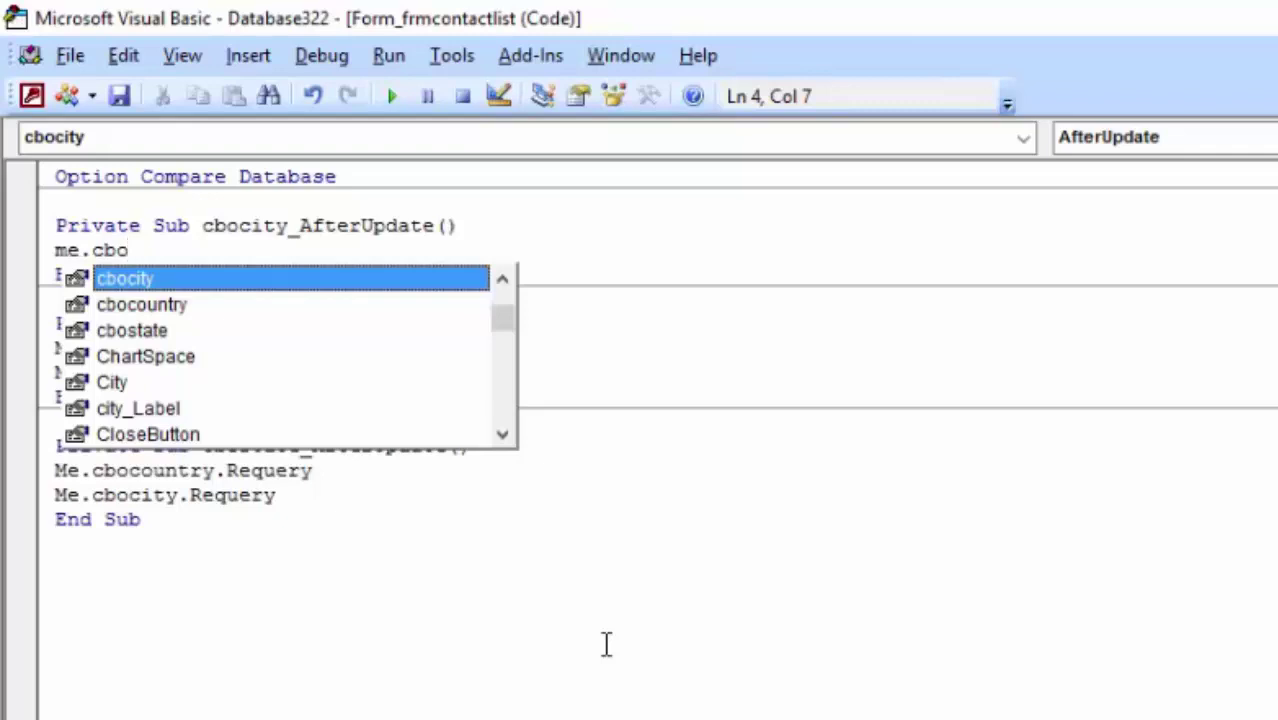
key("Down")
key("Tab")
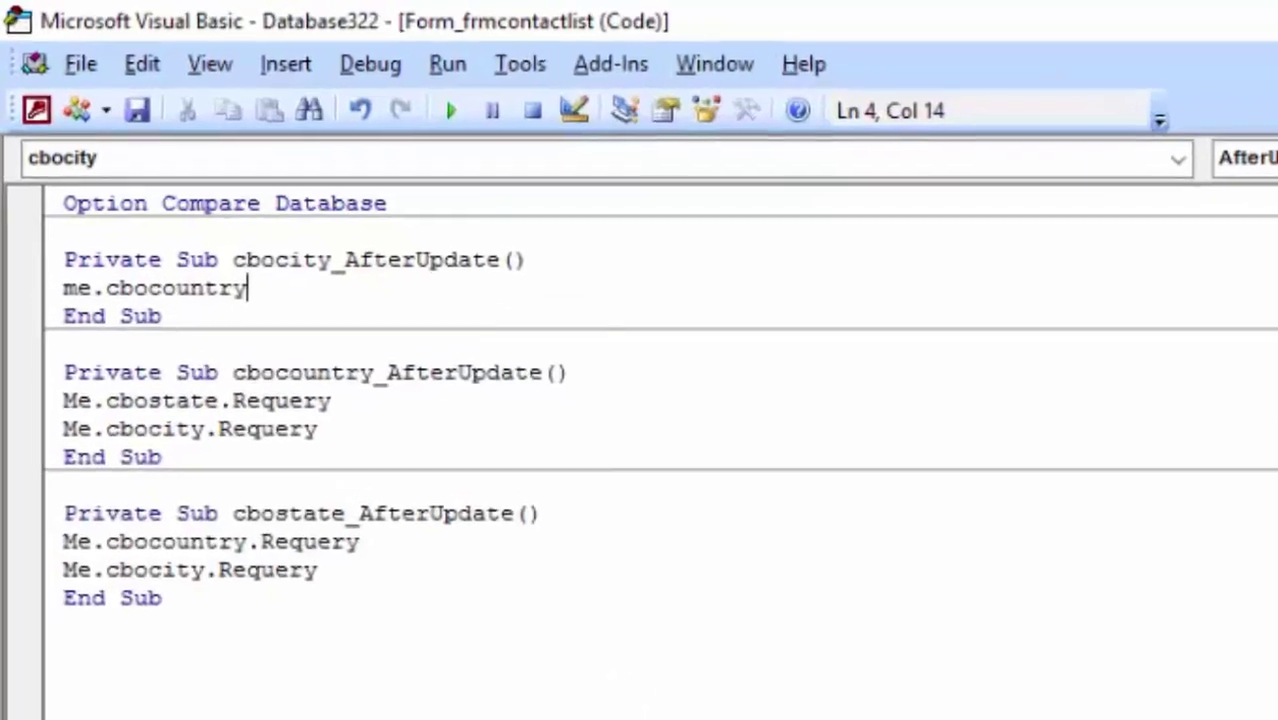
type(".re")
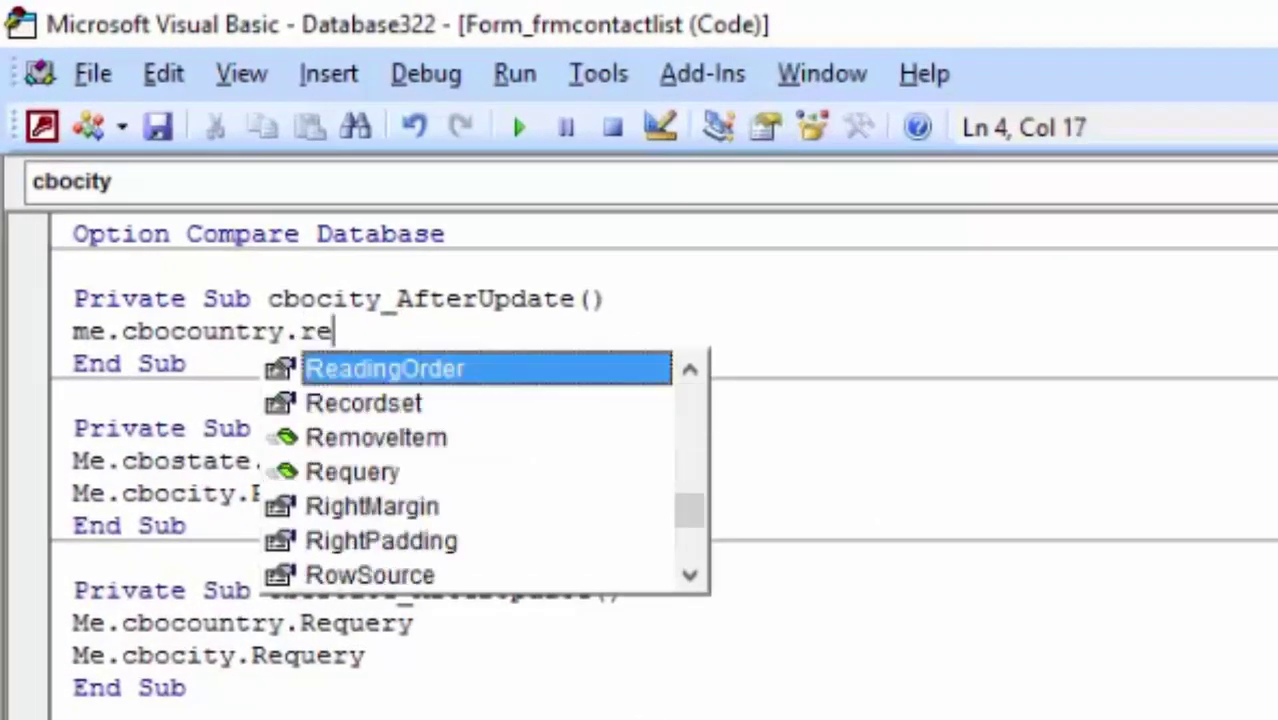
double_click(320, 476)
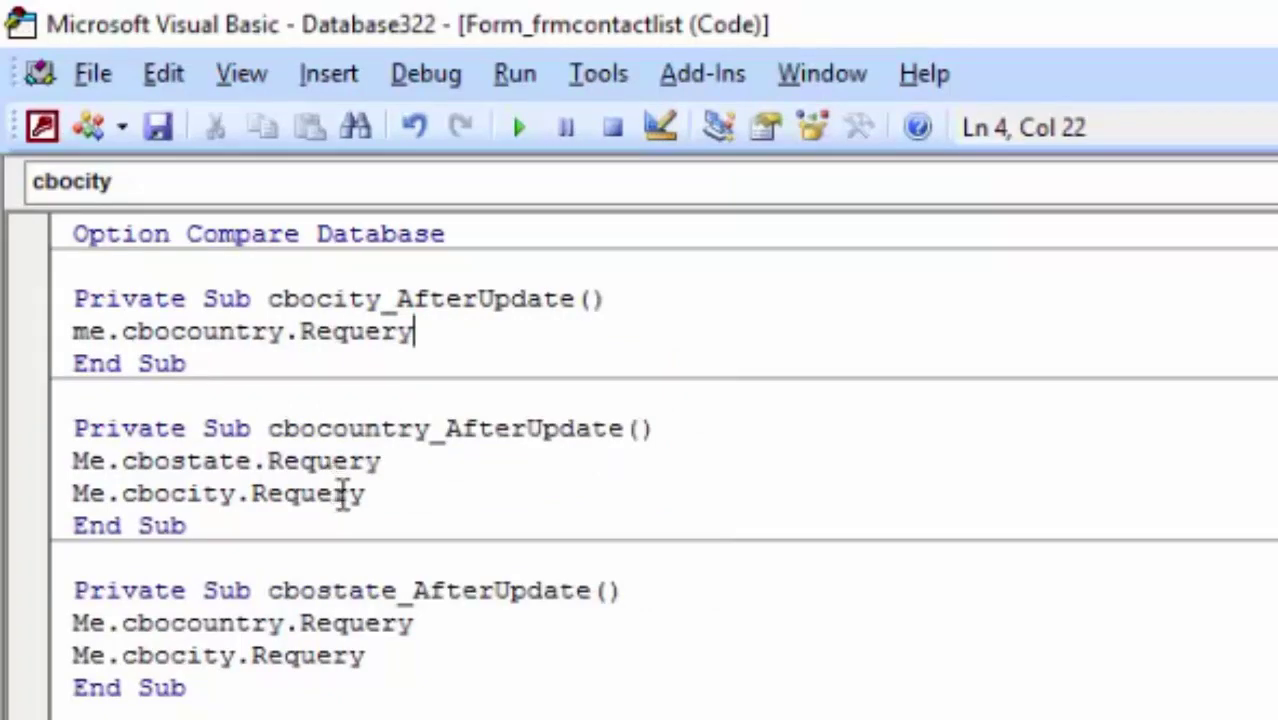
key("Return")
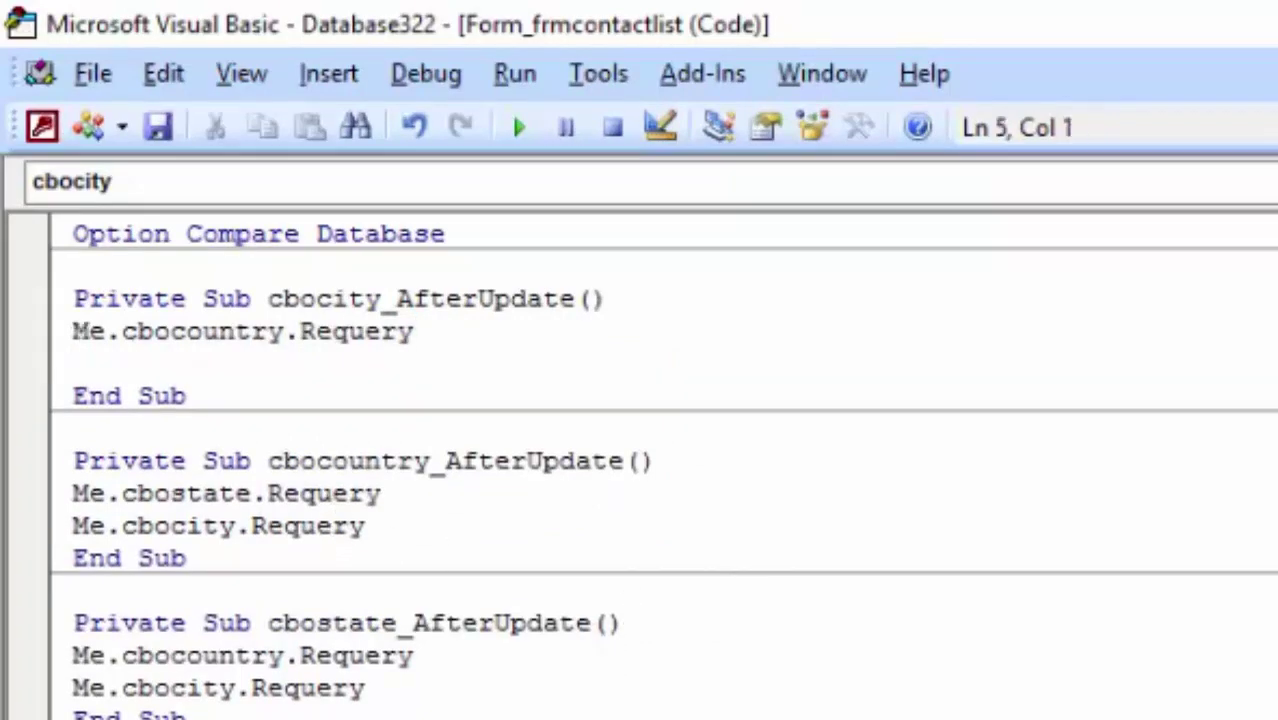
type("me")
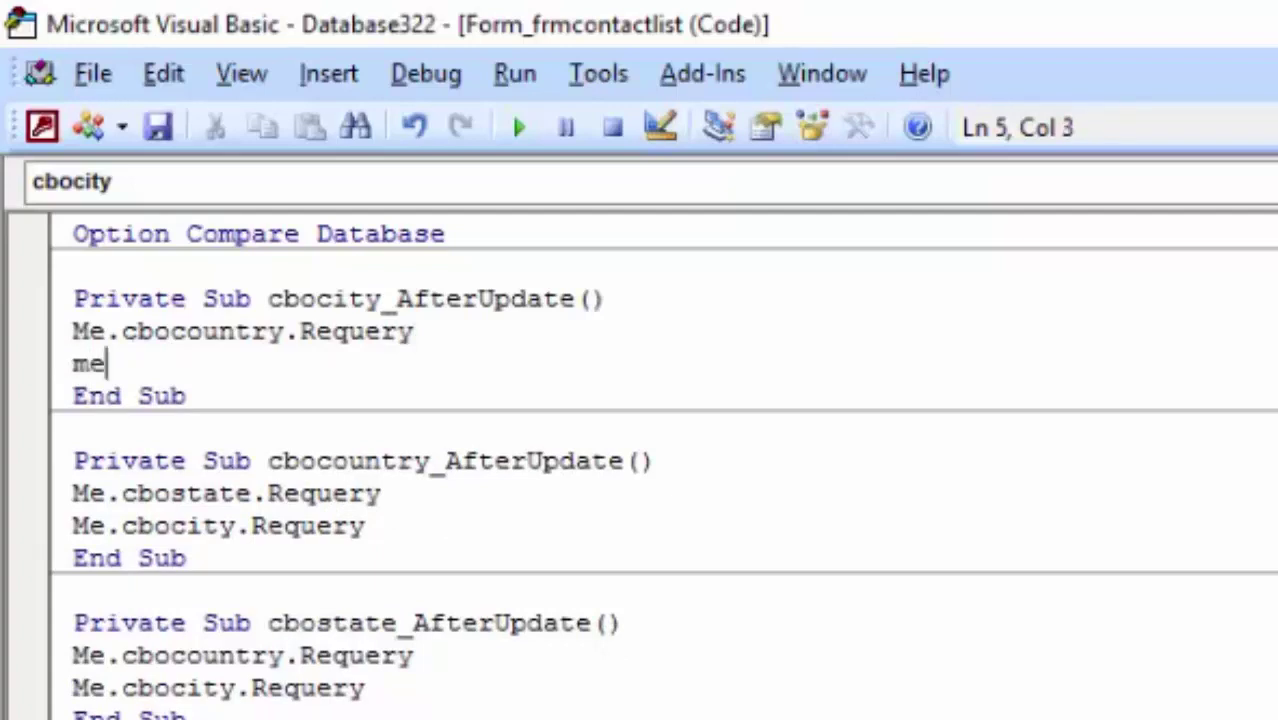
type(".")
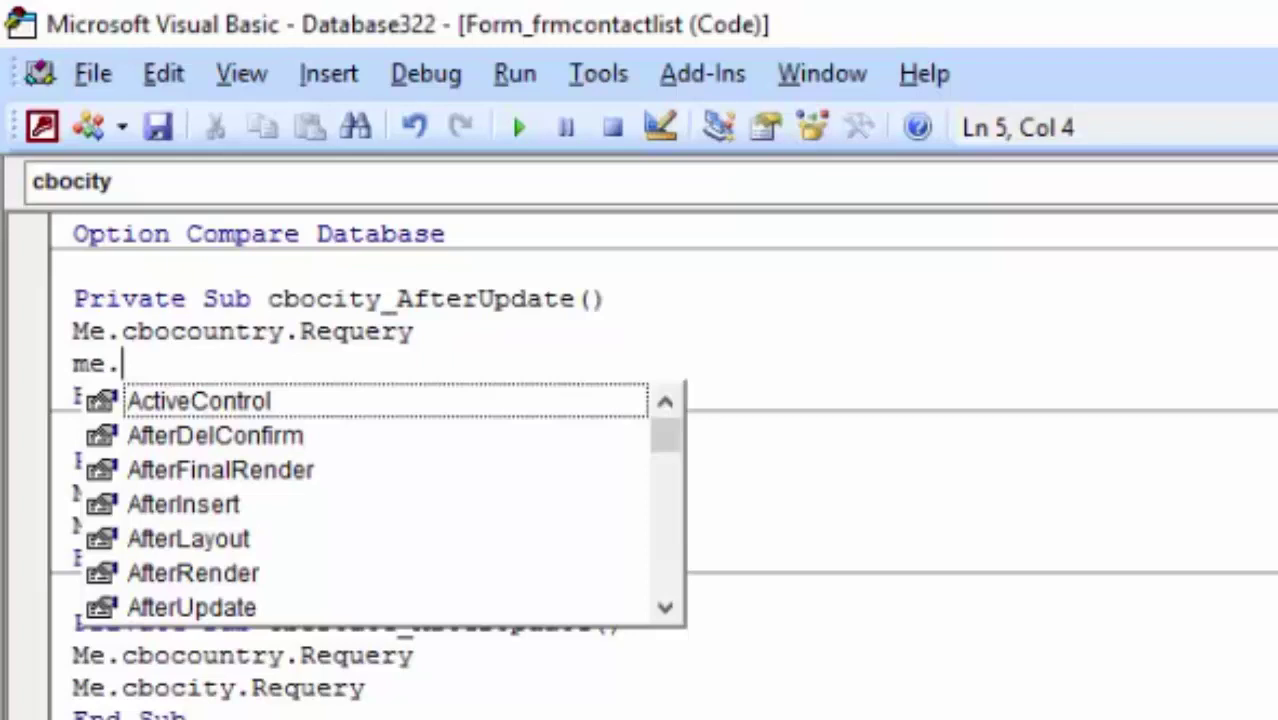
type("c")
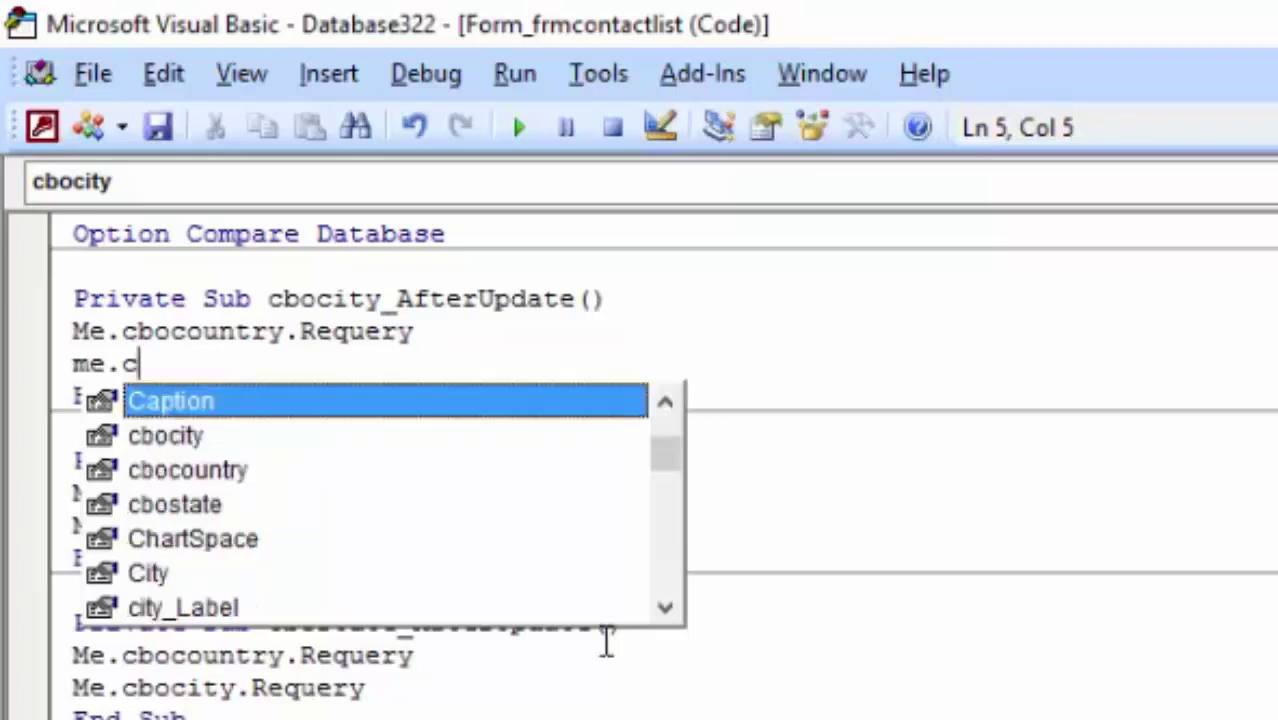
type("bo")
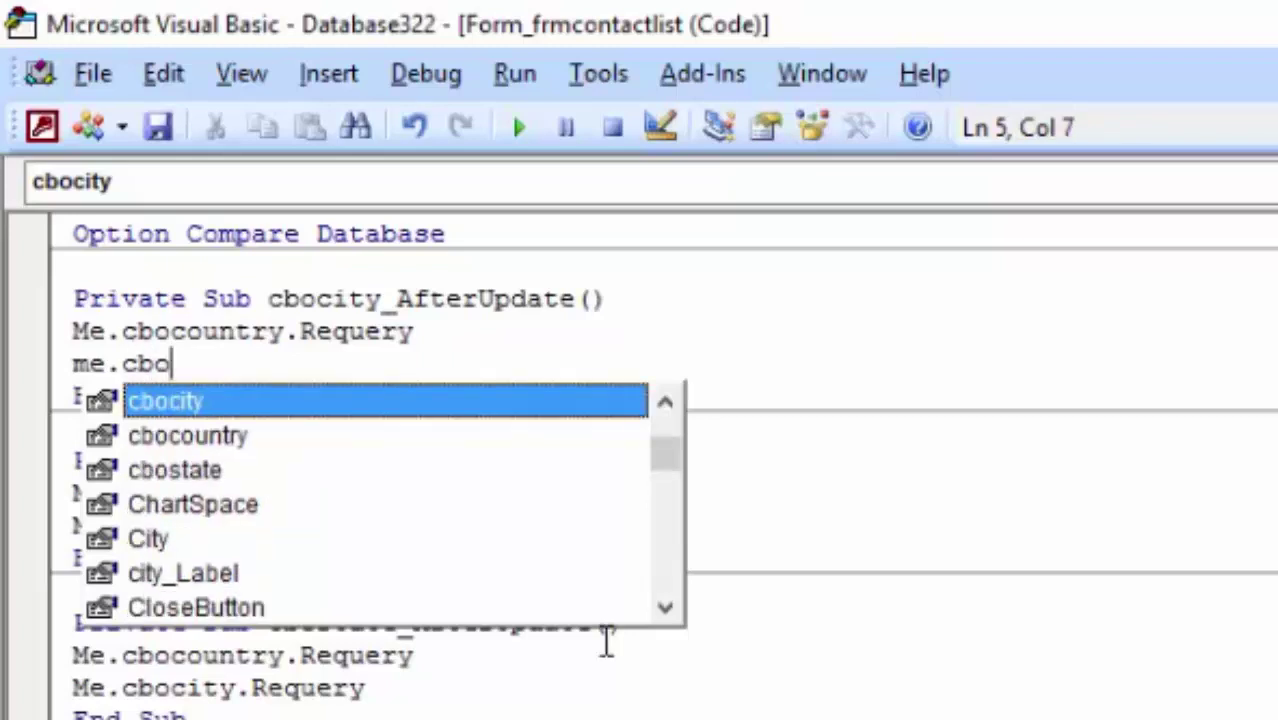
type("state")
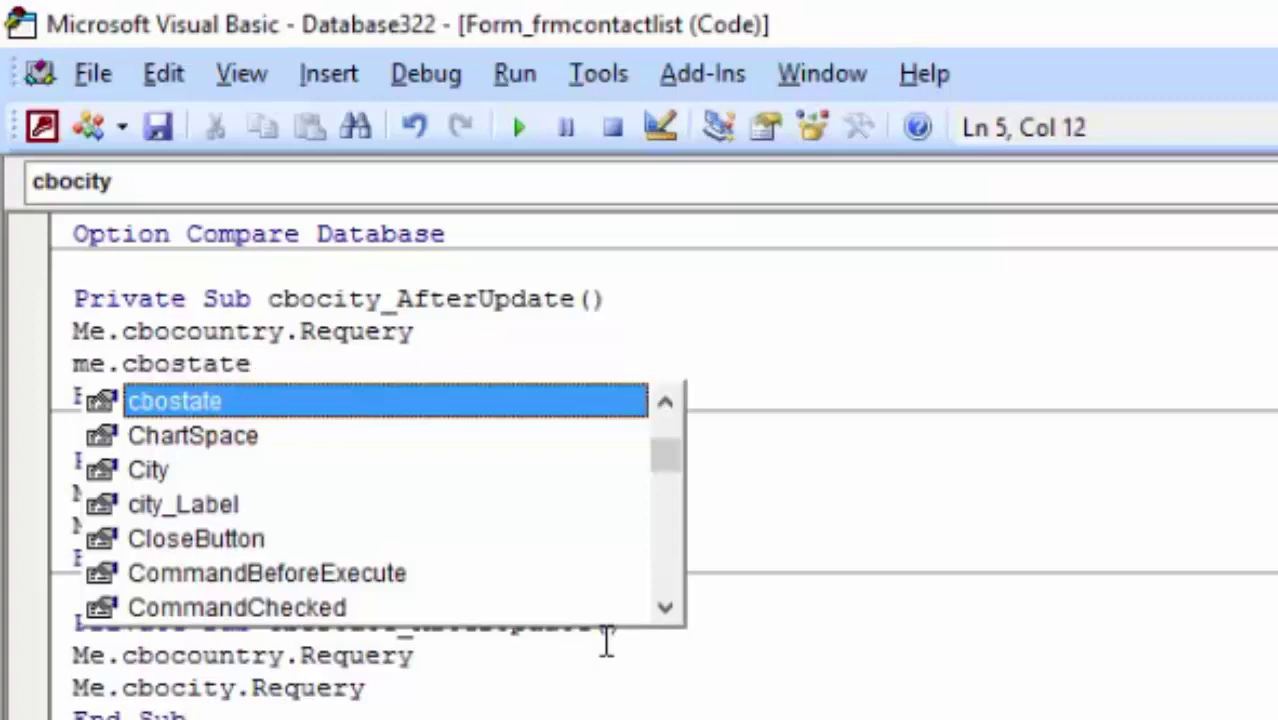
type(".req")
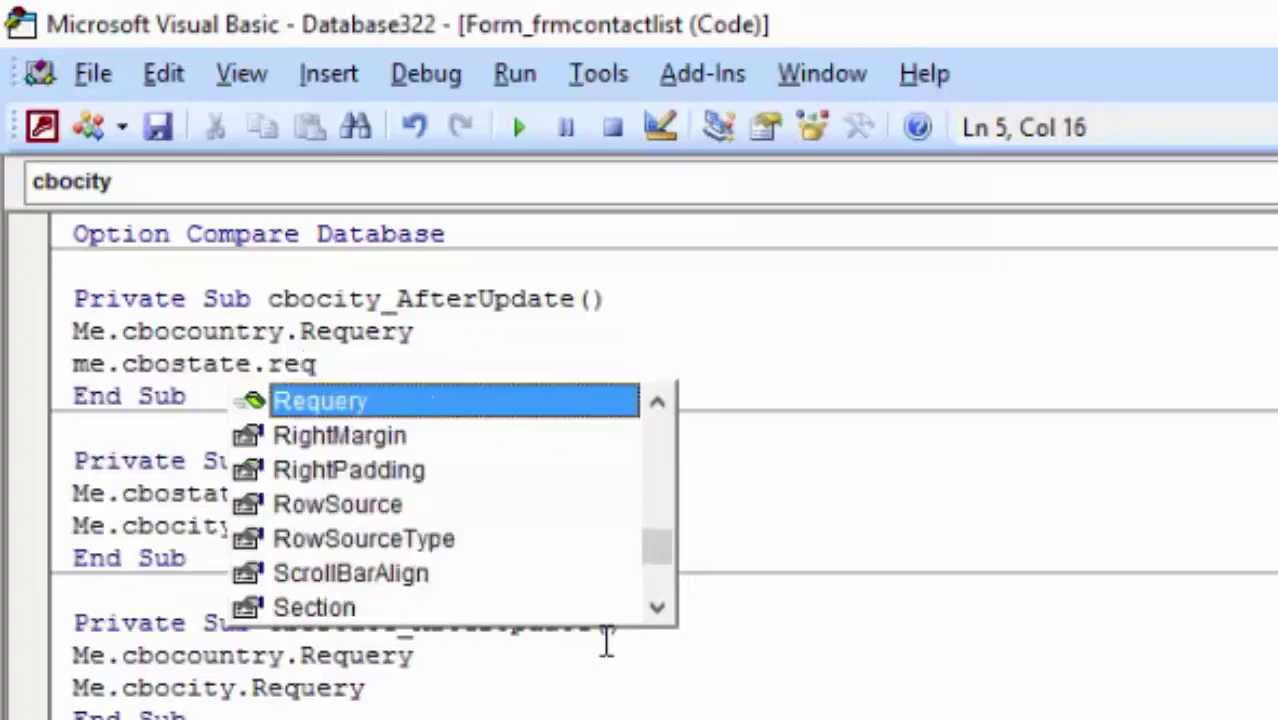
key("Tab")
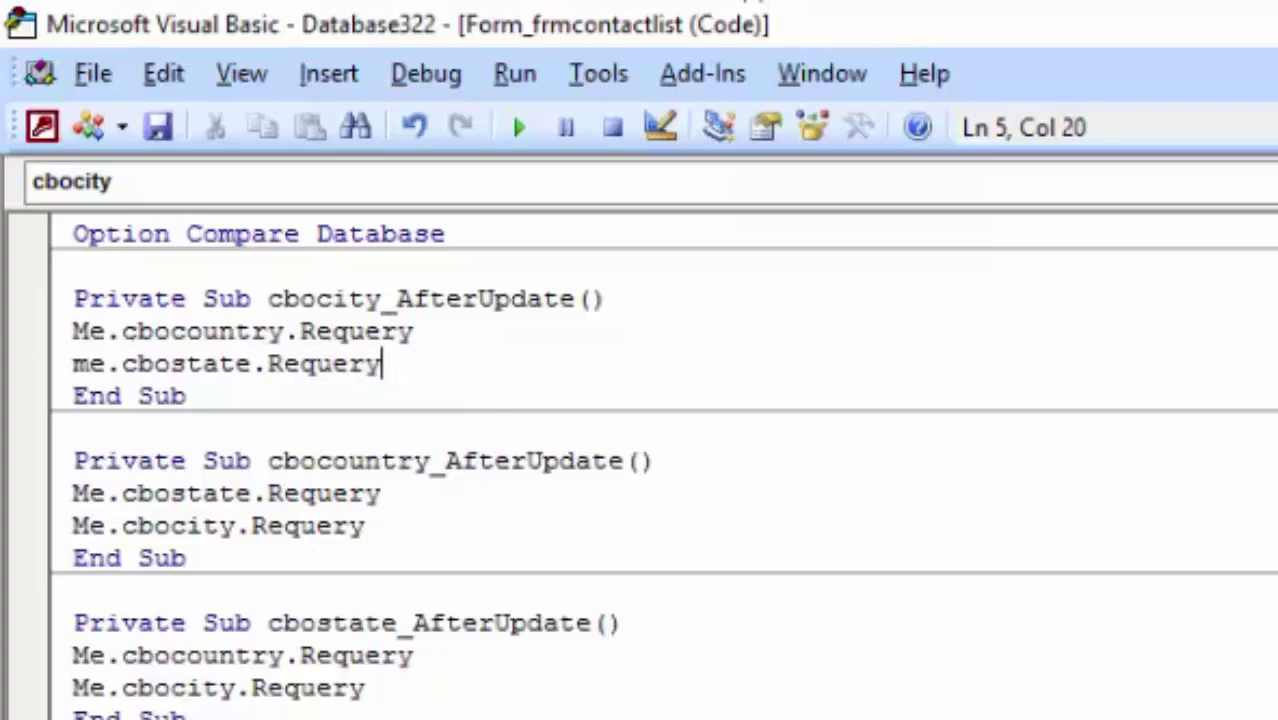
left_click(168, 140)
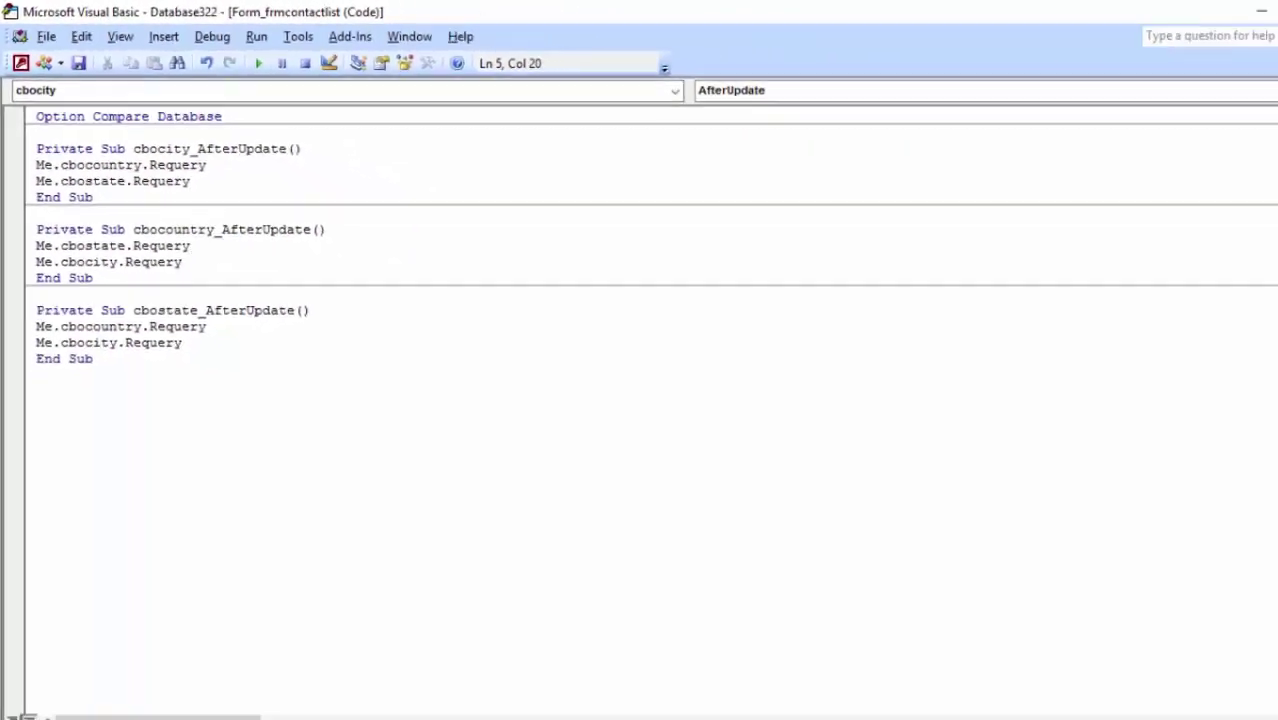
left_click(1264, 37)
In Form view, test the cascade by choosing Japan, state Tokyo and city Tokyo
left_click(1258, 10)
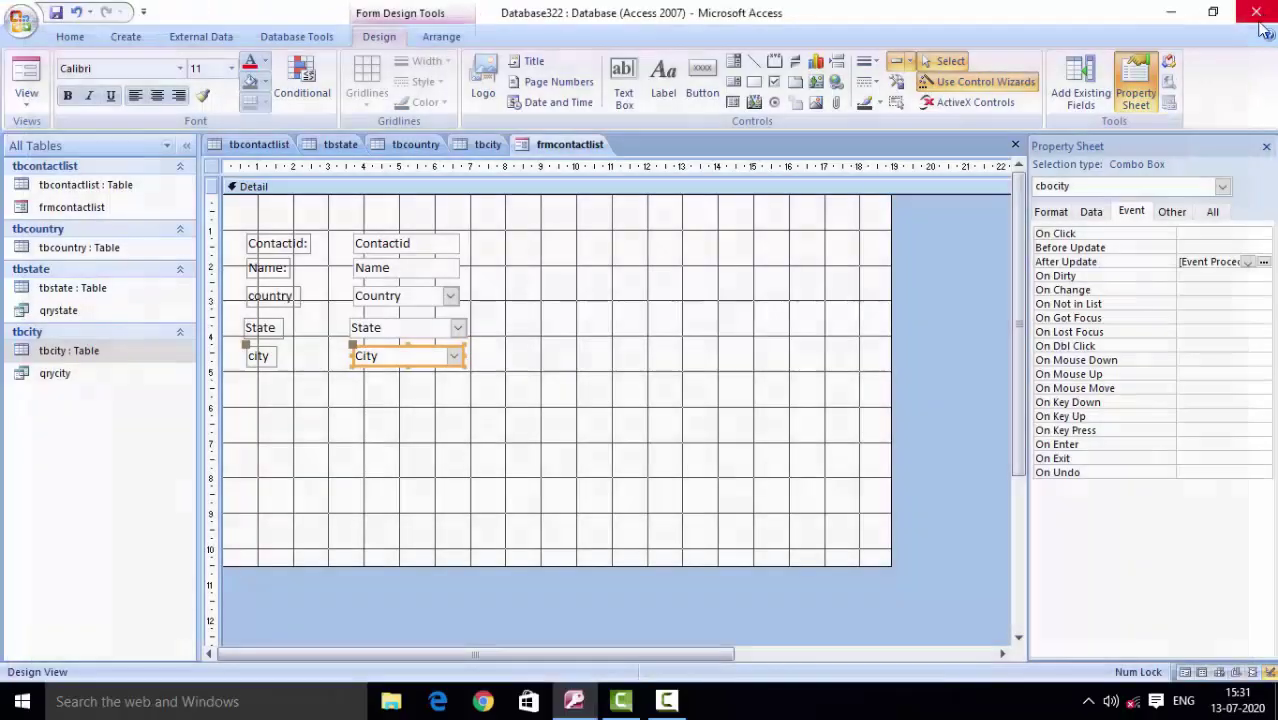
left_click(26, 75)
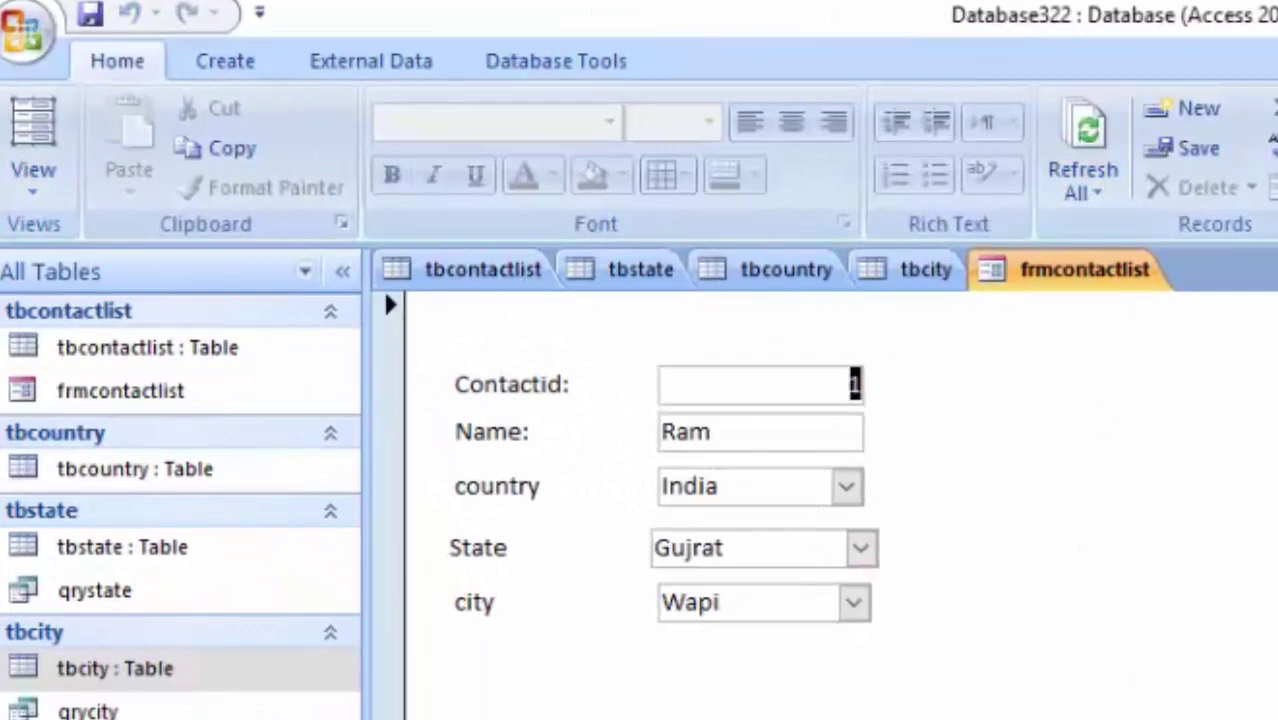
left_click(846, 487)
left_click(793, 560)
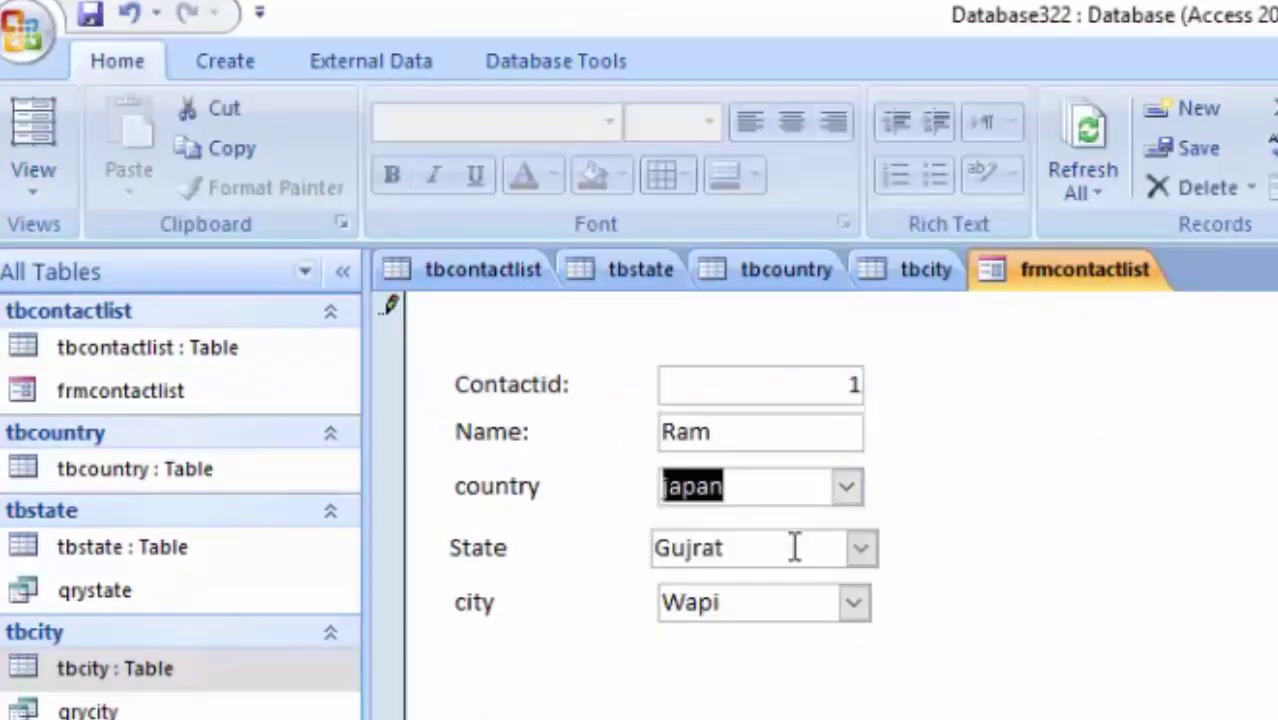
left_click(860, 548)
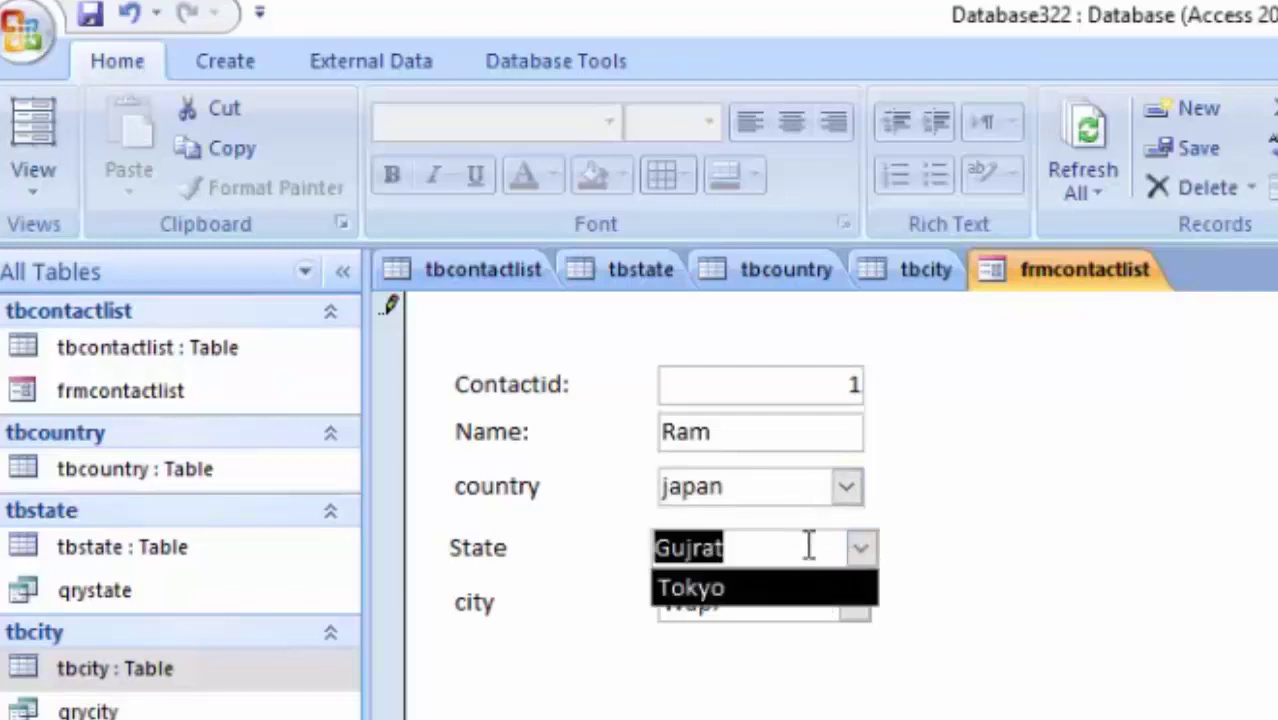
left_click(797, 587)
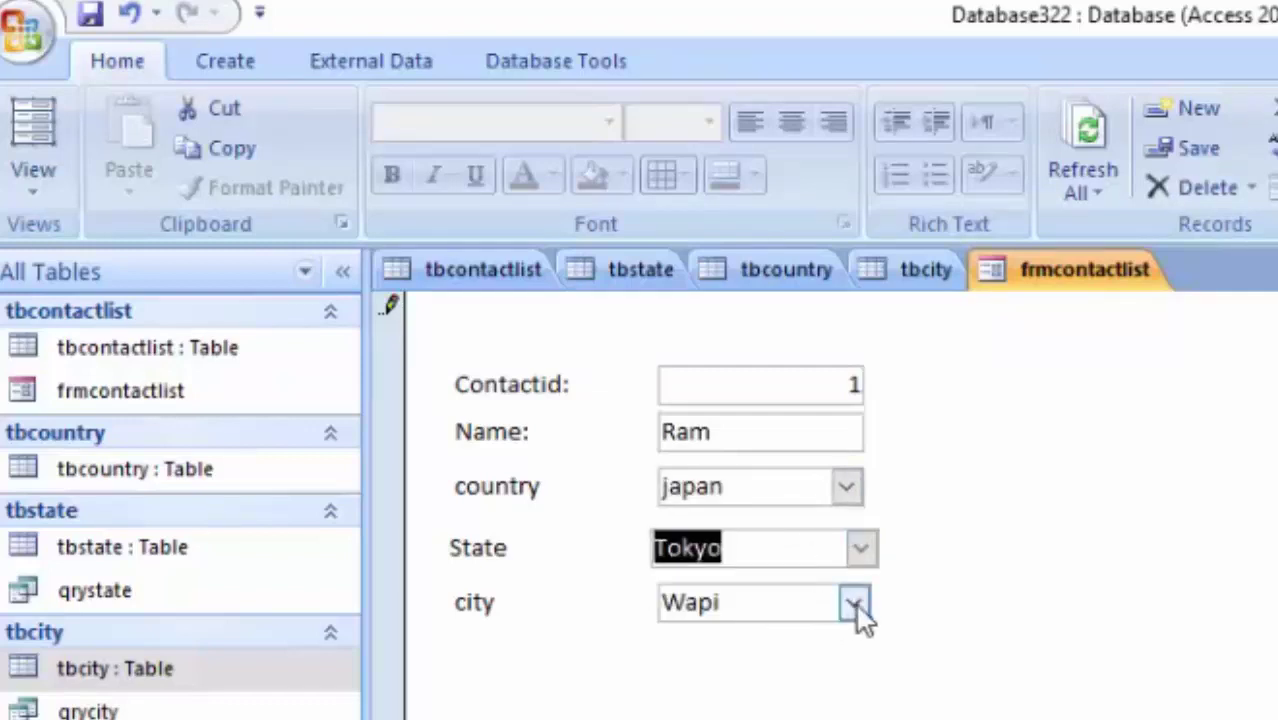
left_click(856, 604)
left_click(791, 625)
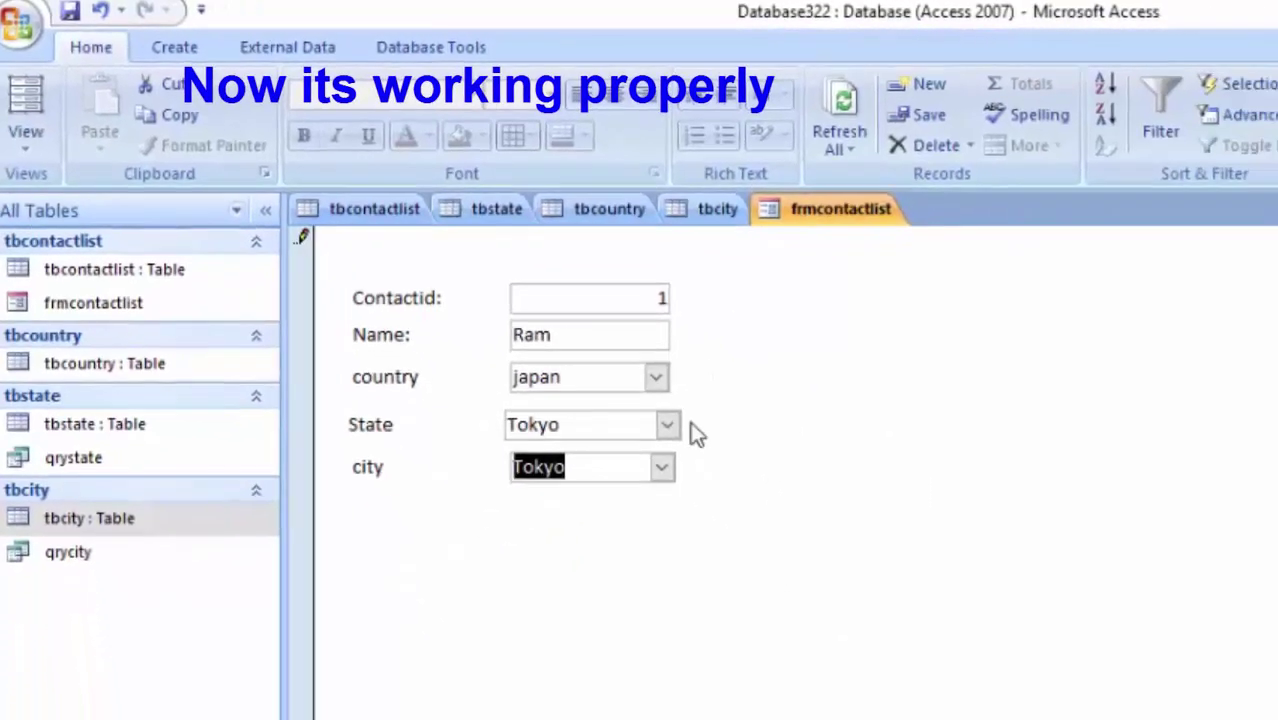
Change the contact to India, state Bihar, city Patna, checking the filtered lists
left_click(659, 378)
left_click(625, 410)
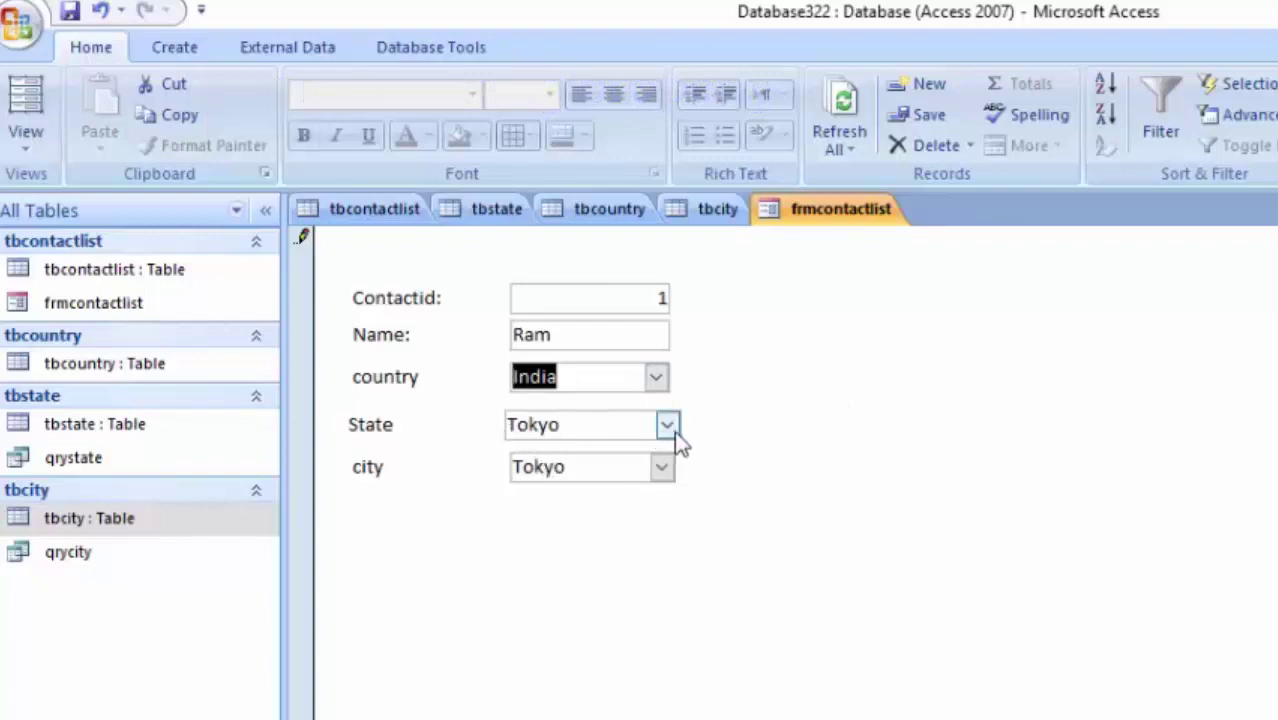
left_click(667, 427)
left_click(558, 508)
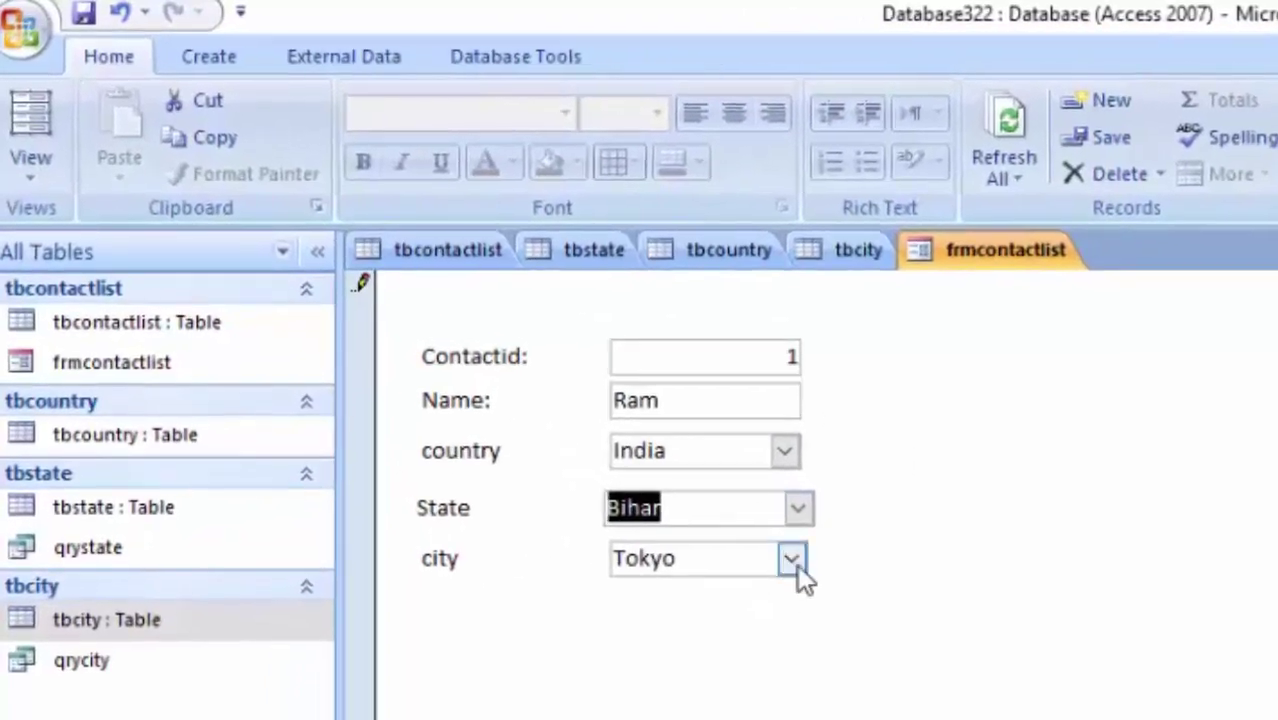
left_click(793, 562)
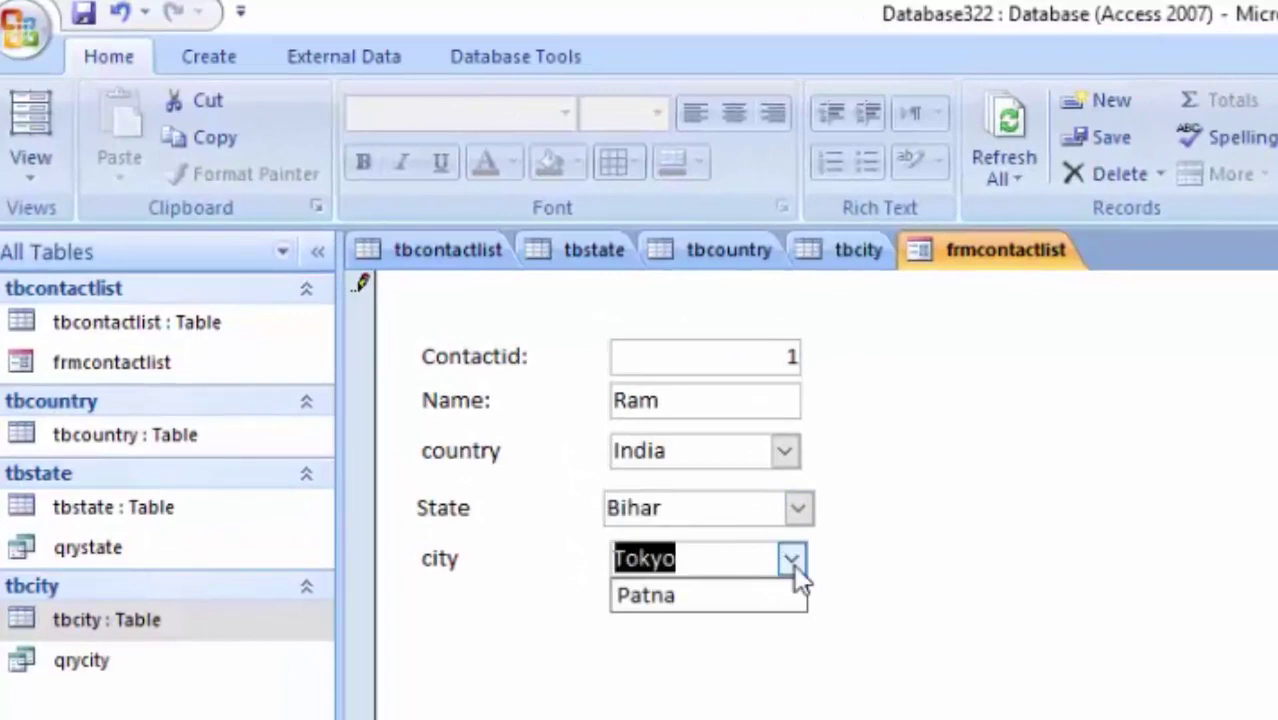
left_click(716, 598)
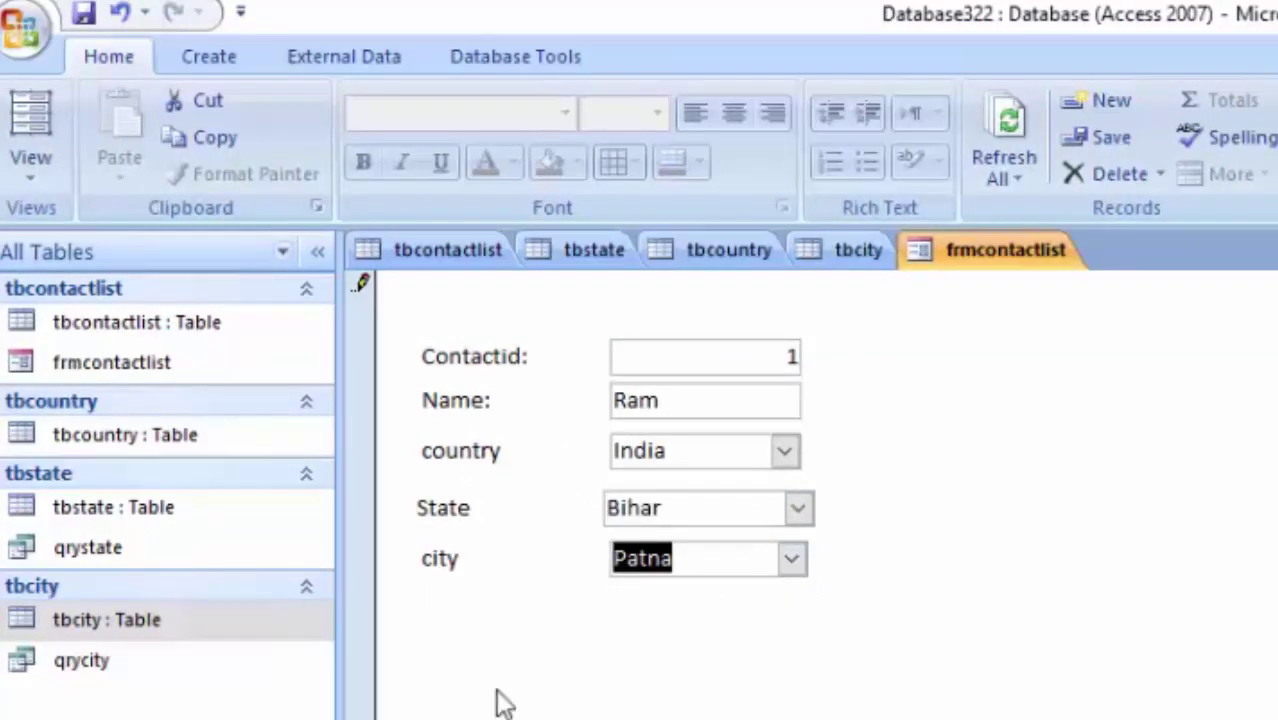
Keep India and set the state to UP and the city to Deoria
left_click(786, 453)
left_click(792, 462)
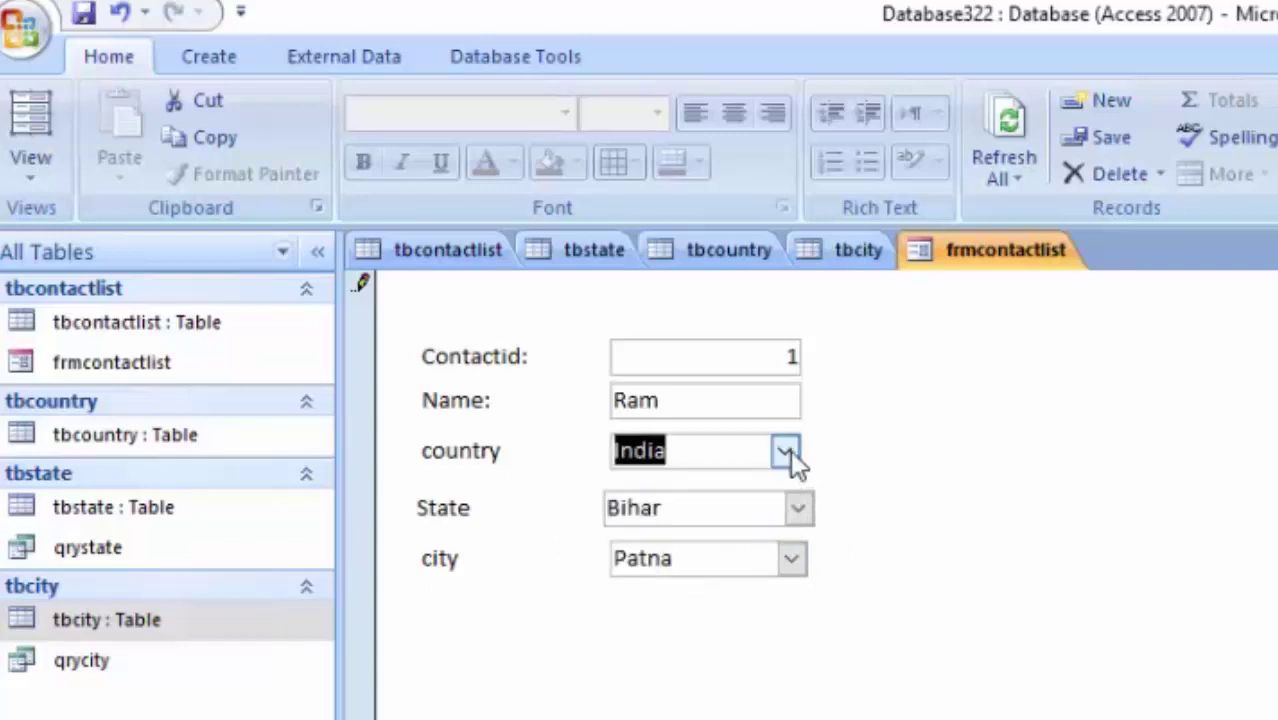
left_click(798, 510)
left_click(764, 555)
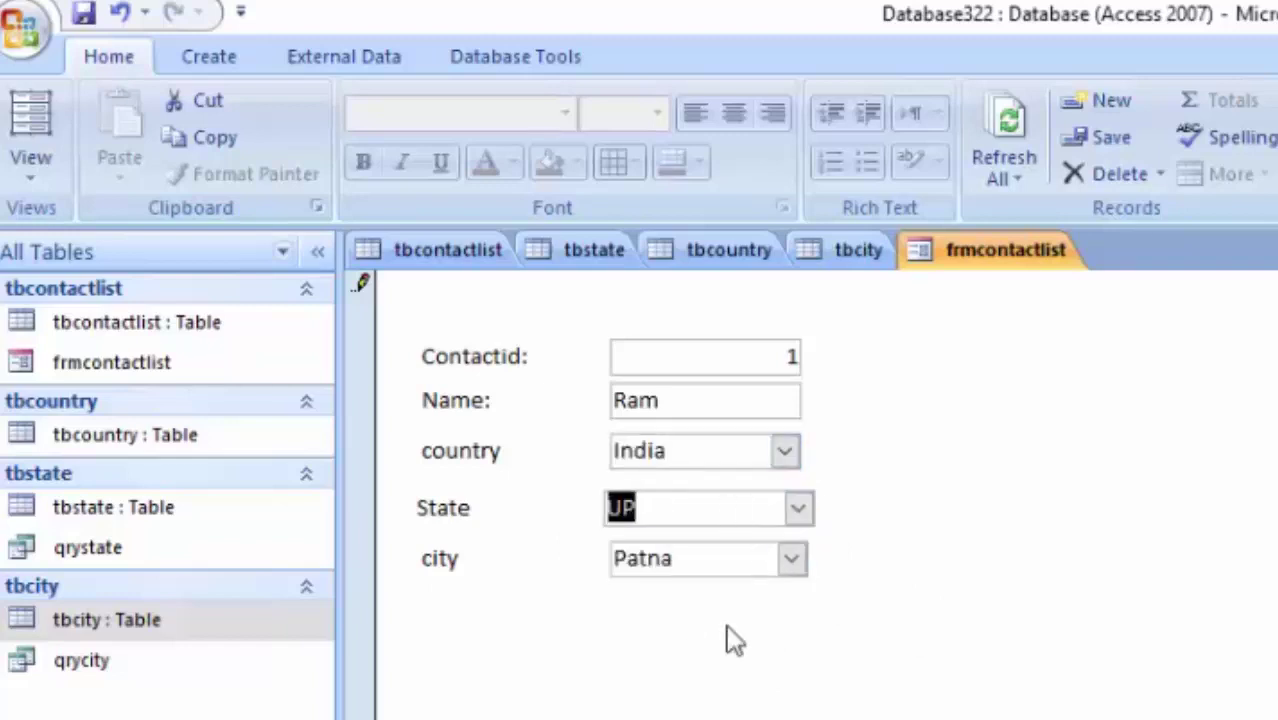
left_click(792, 563)
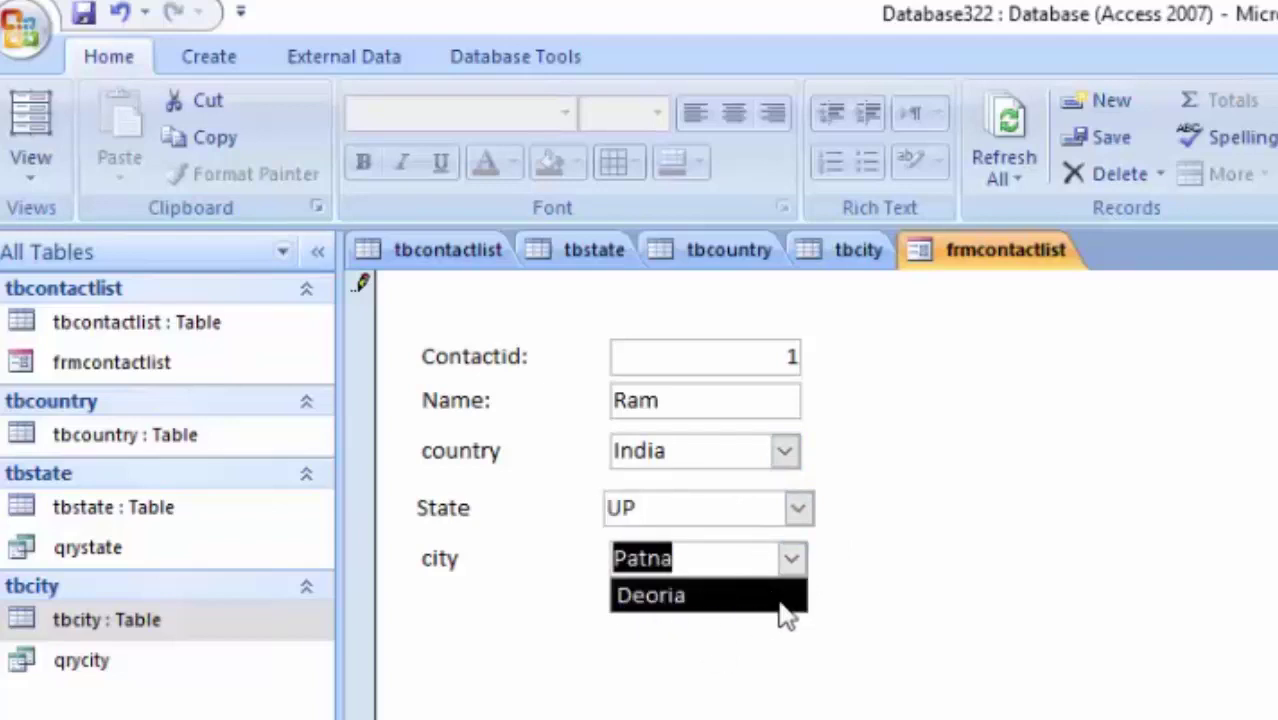
left_click(735, 597)
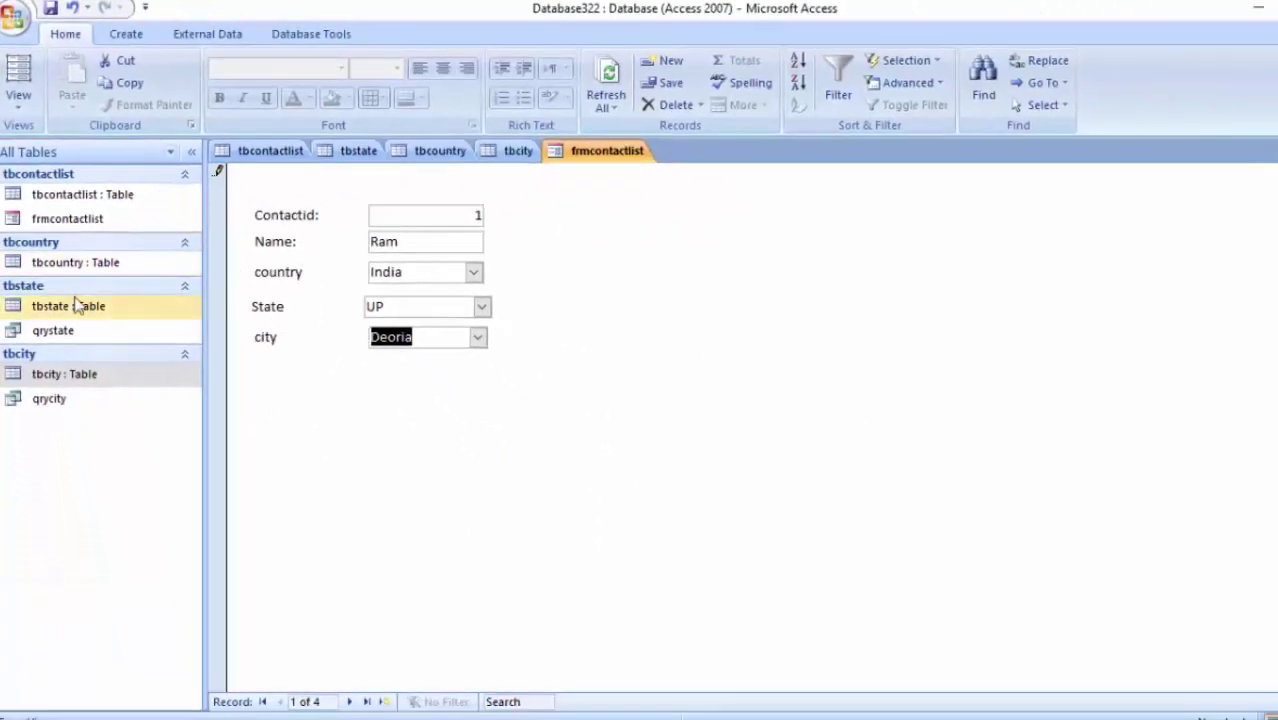
Add a new contact's name with India, MP, Itarshi to tbcontactlist, save, and reopen frmcontactlist
double_click(100, 207)
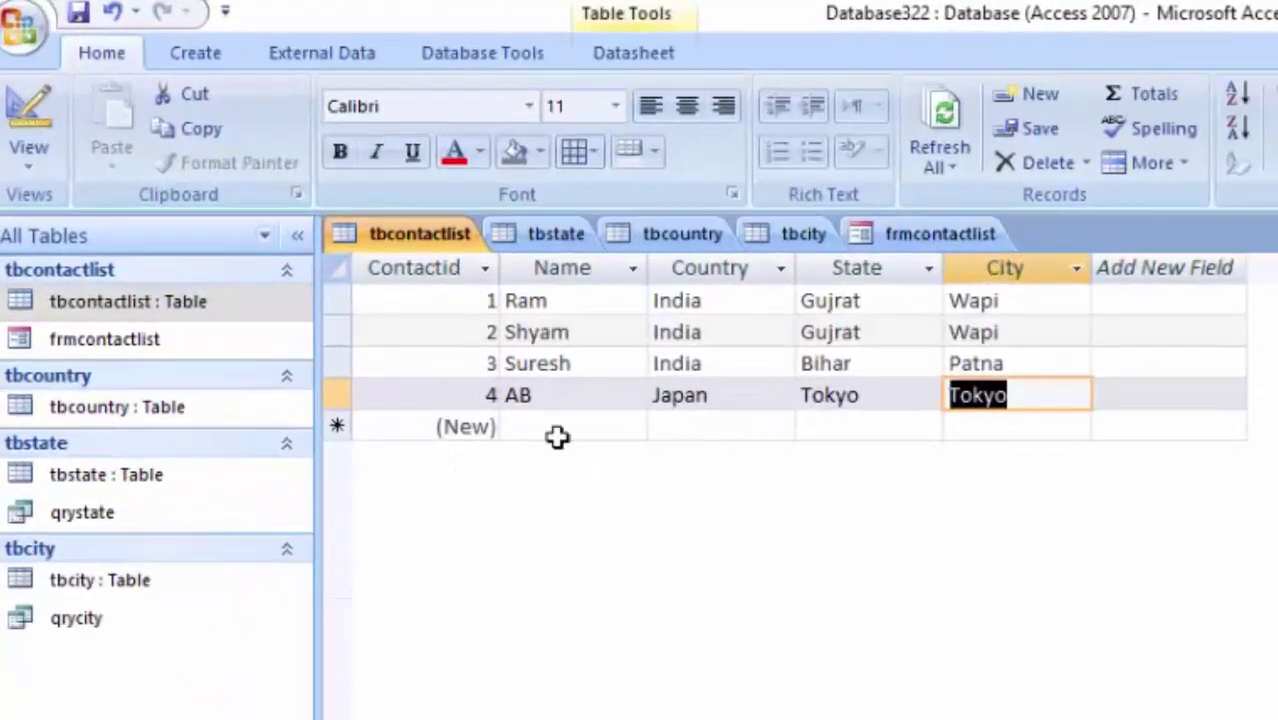
left_click(349, 273)
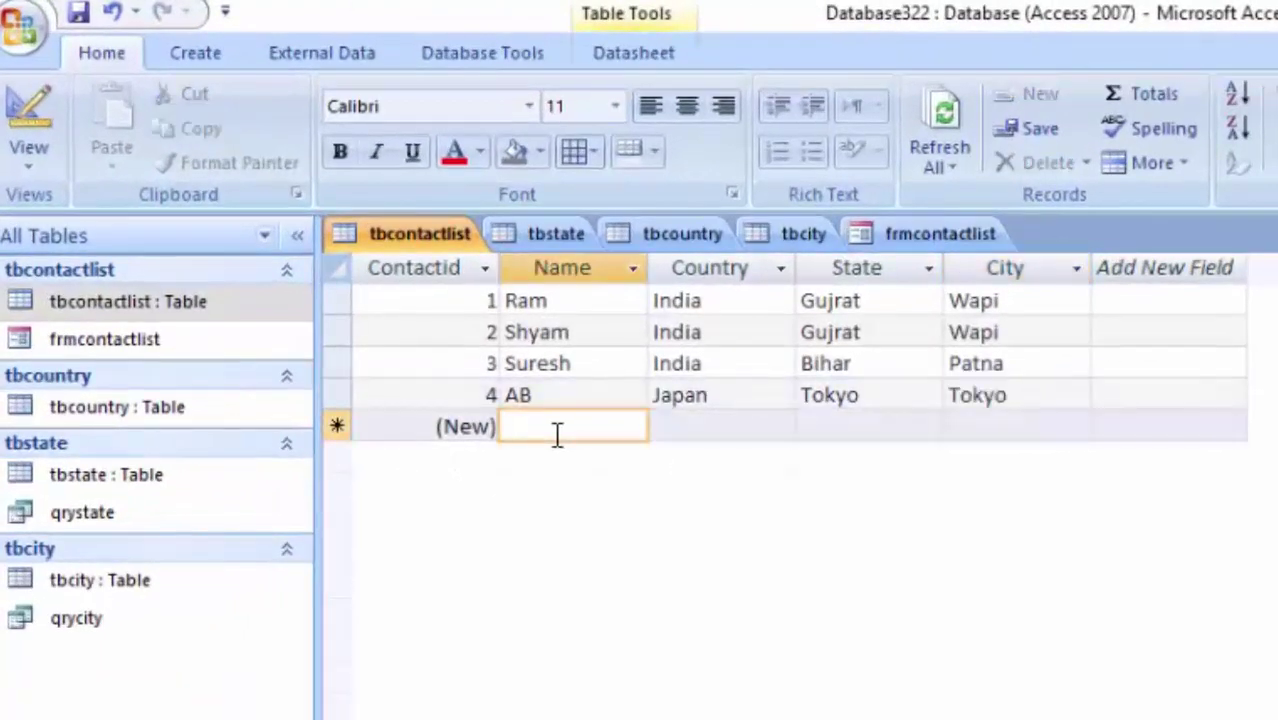
type("S")
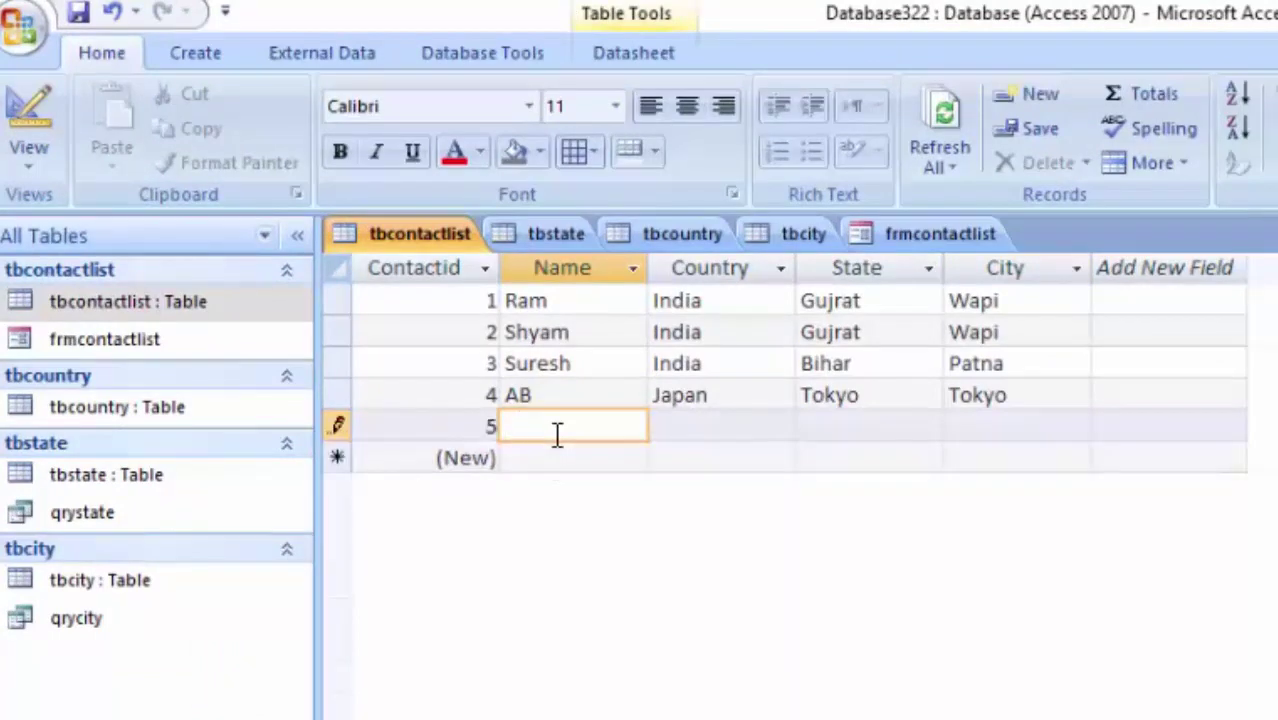
type("Raju")
key("Tab")
type("India")
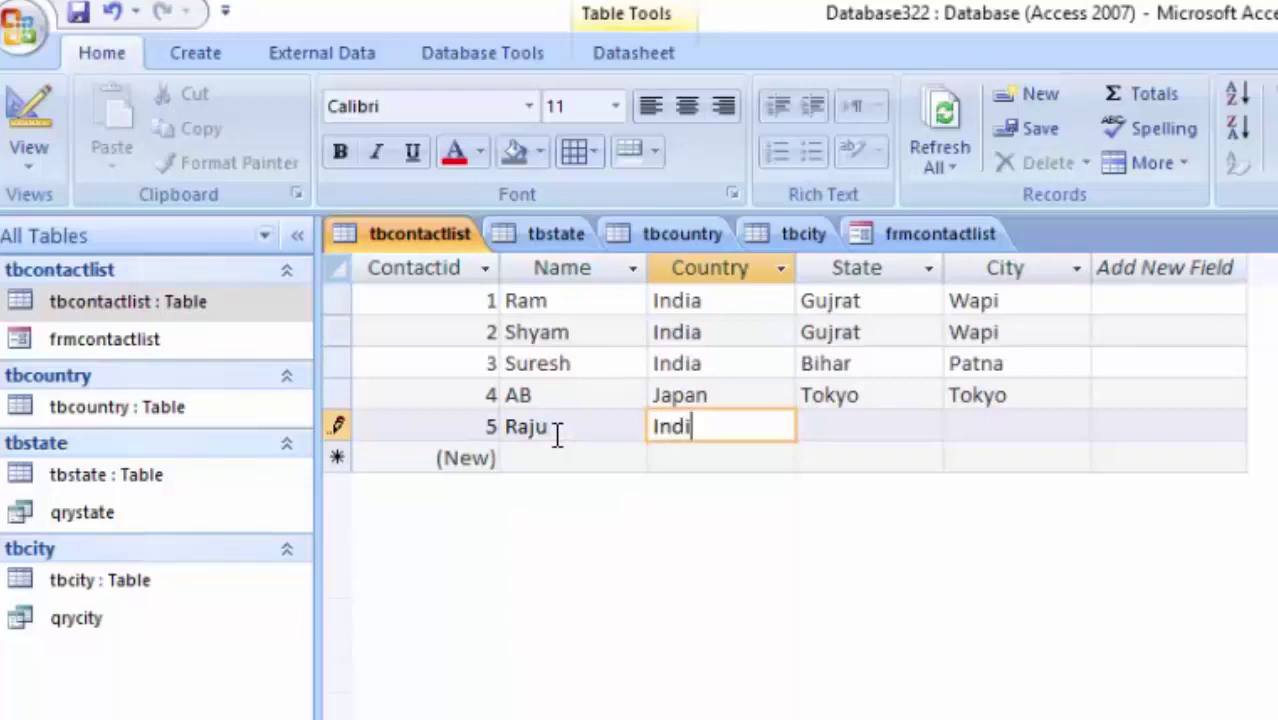
key("Tab")
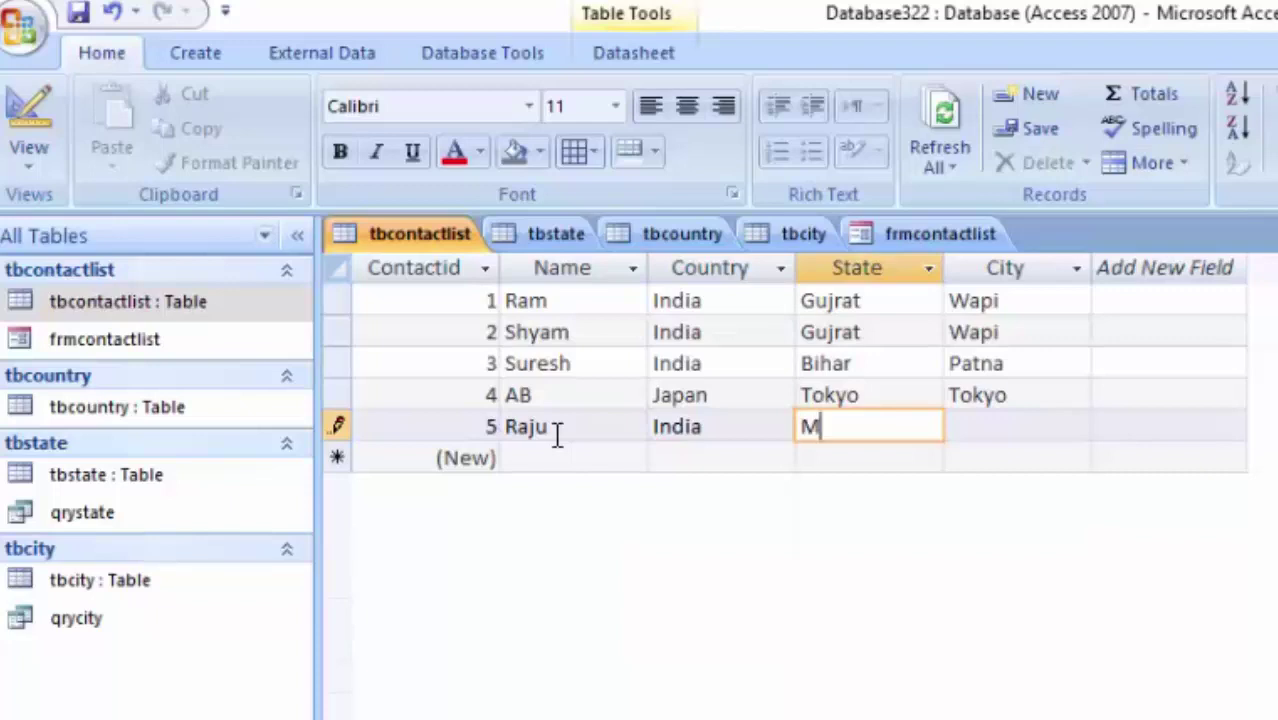
key("Tab")
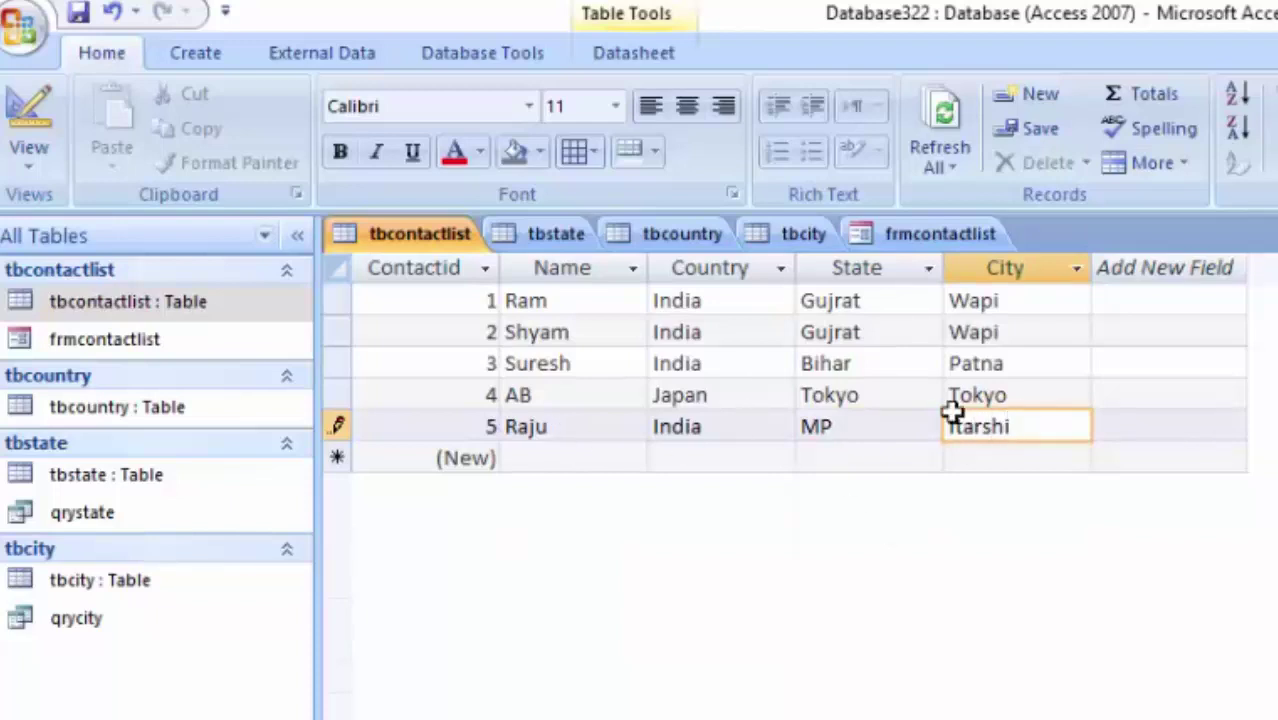
left_click(78, 12)
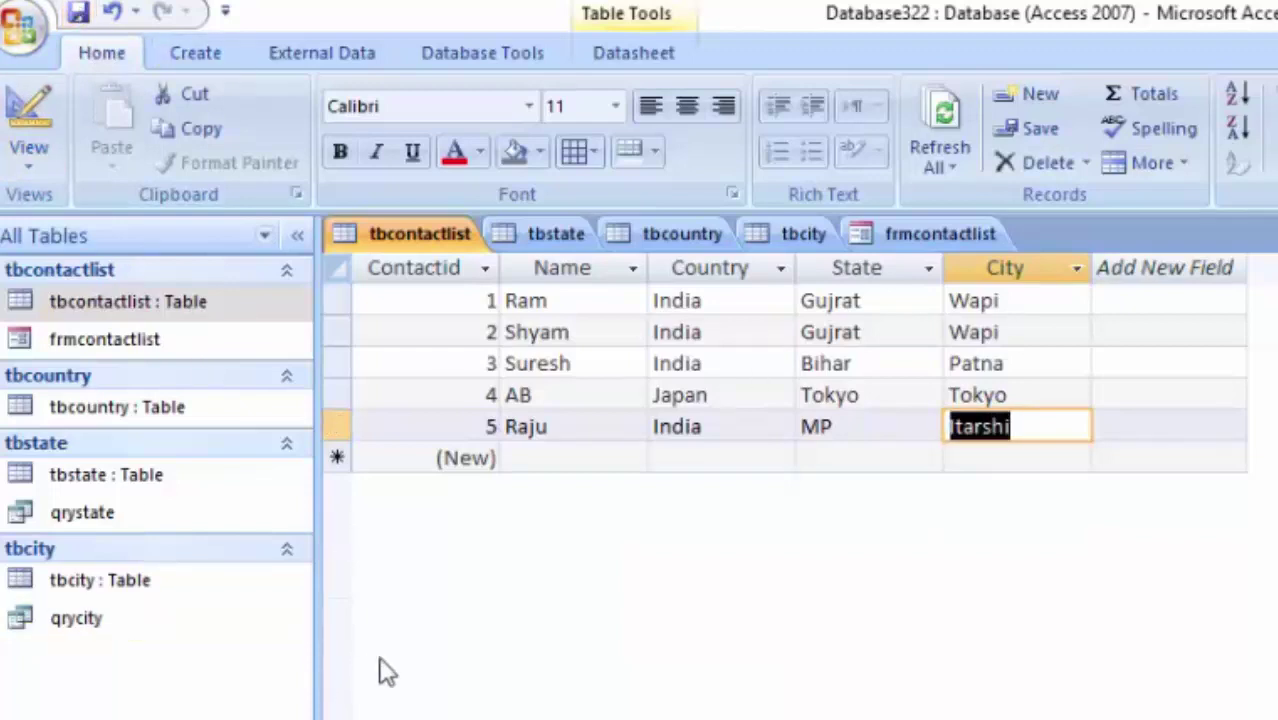
double_click(129, 342)
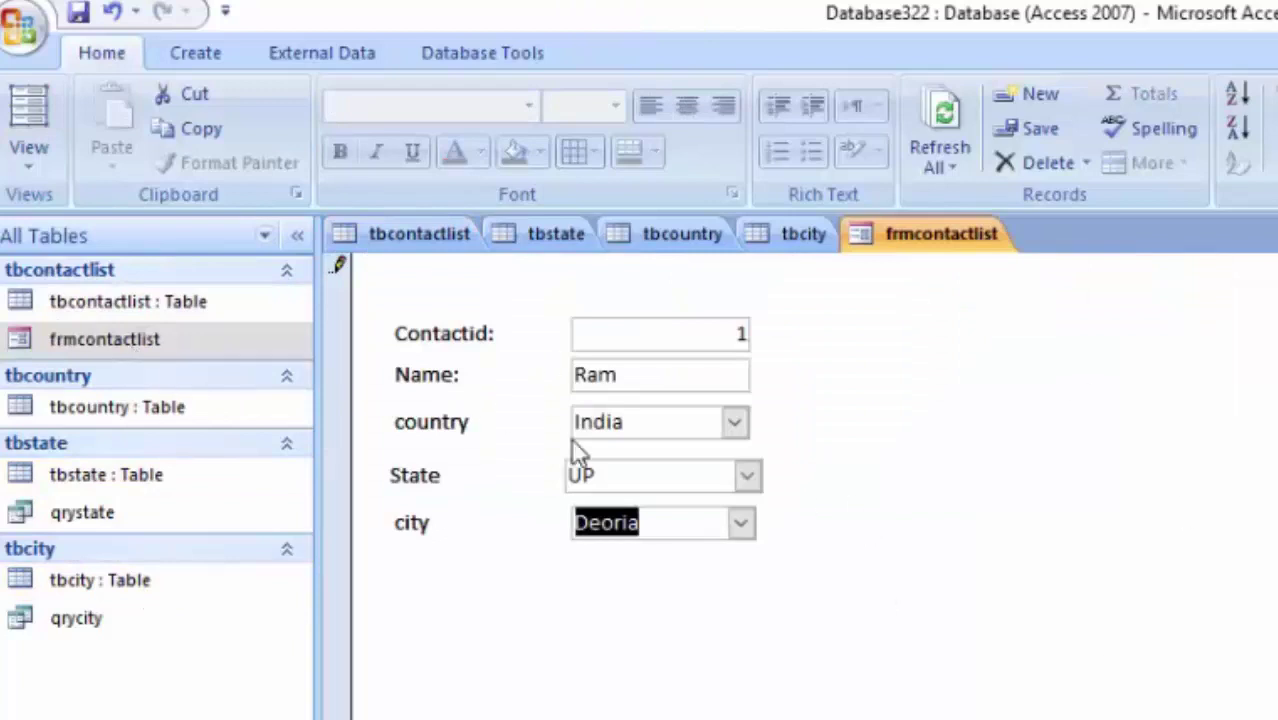
Check India's state list, then close the tbcontactlist, tbcity and tbstate tabs
left_click(748, 477)
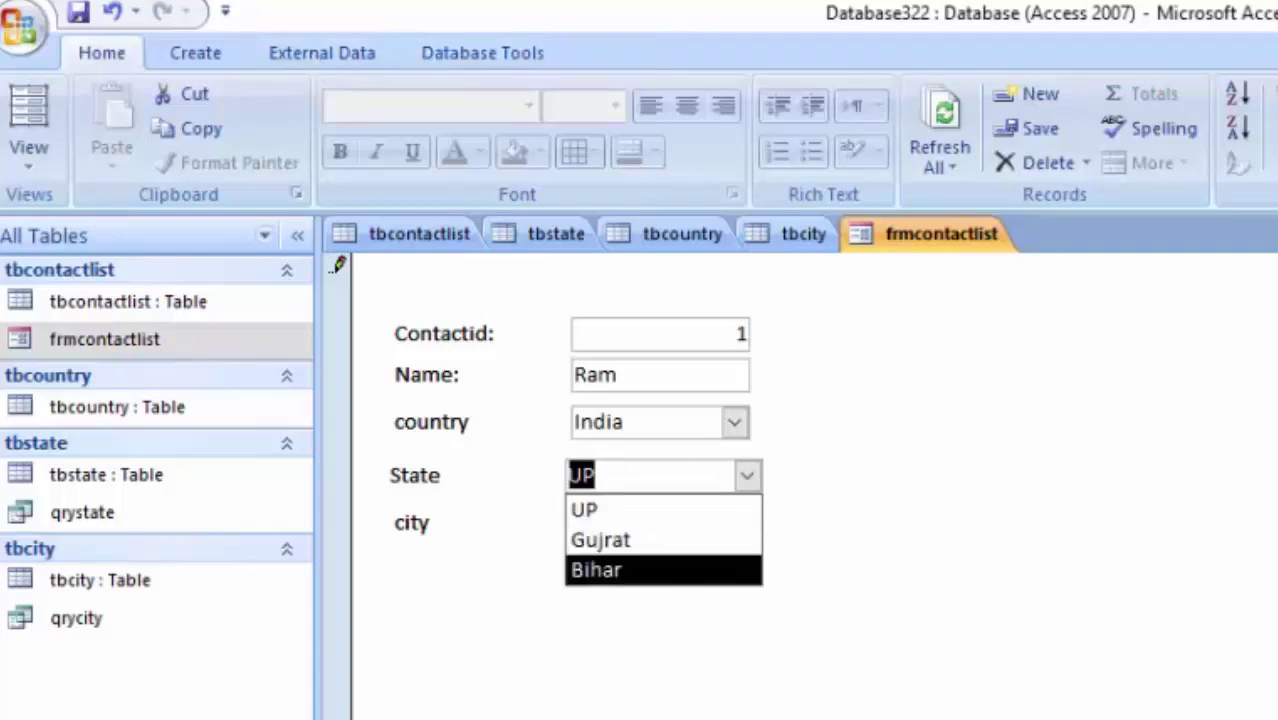
key("ctrl+F4")
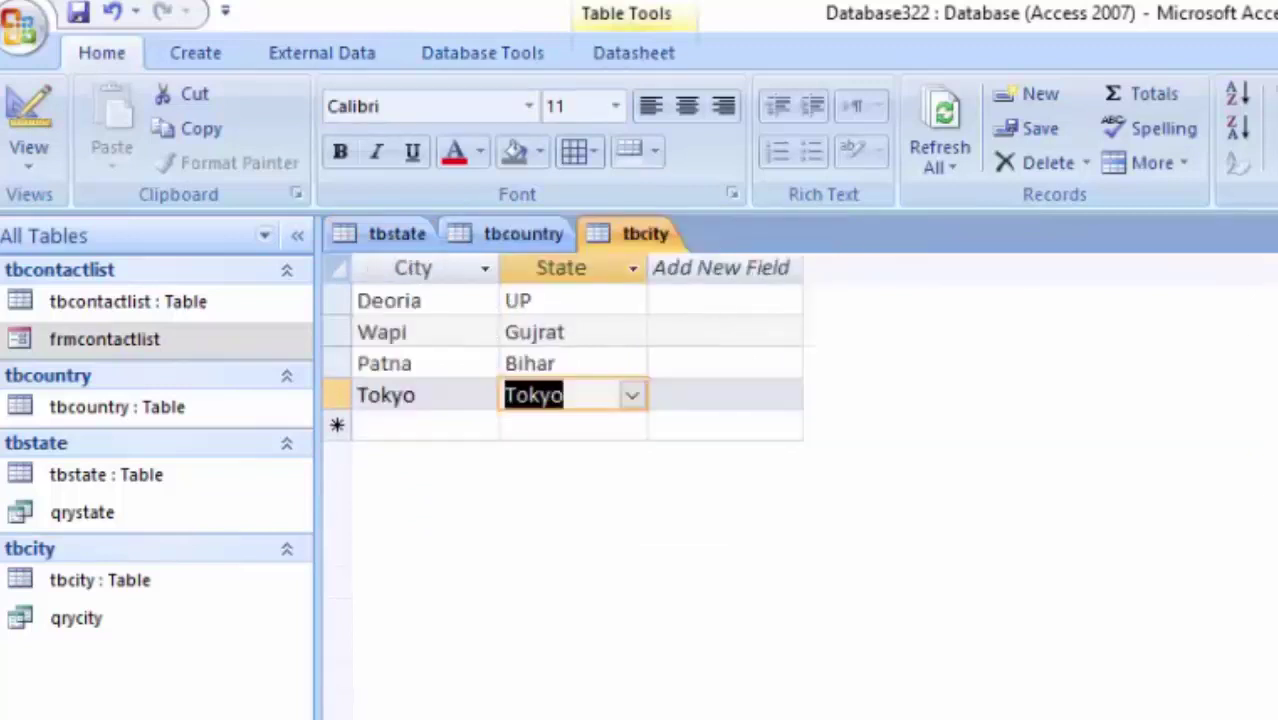
key("ctrl+F4")
key("ctrl+F4")
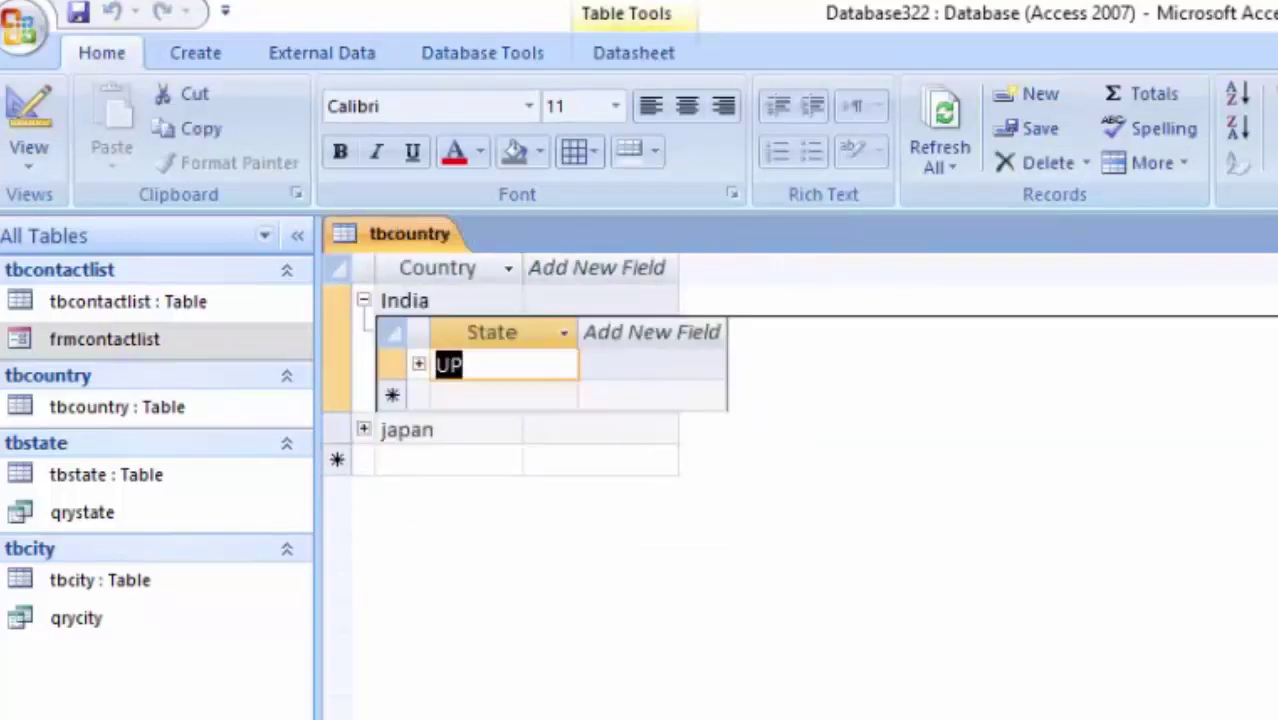
key("ctrl+F4")
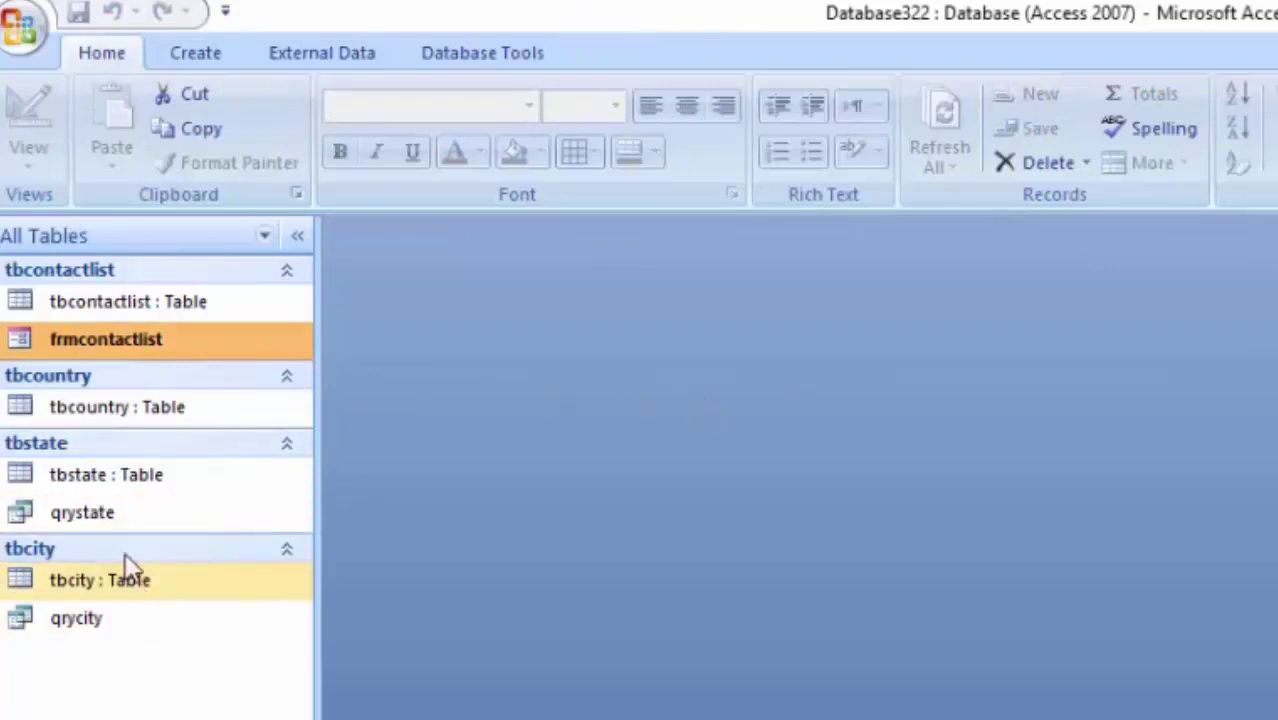
Reopen tbcontactlist to check the stored records and save the database
double_click(85, 301)
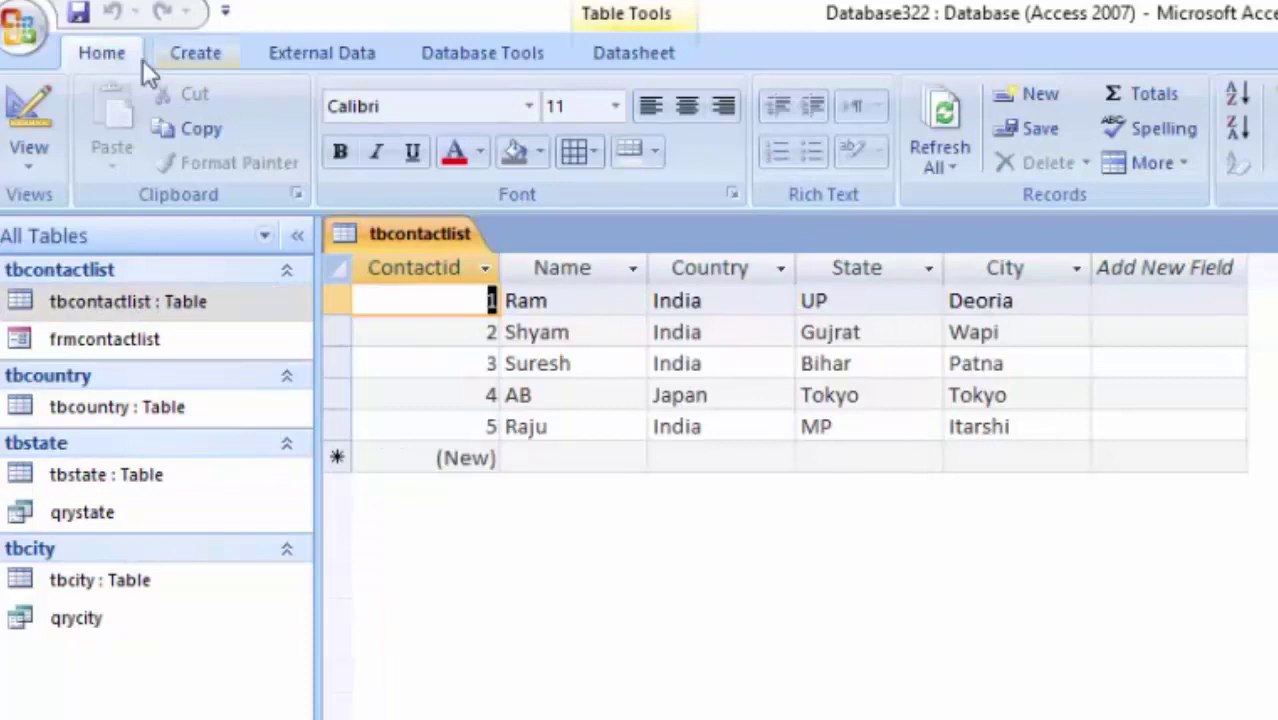
left_click(20, 25)
left_click(85, 215)
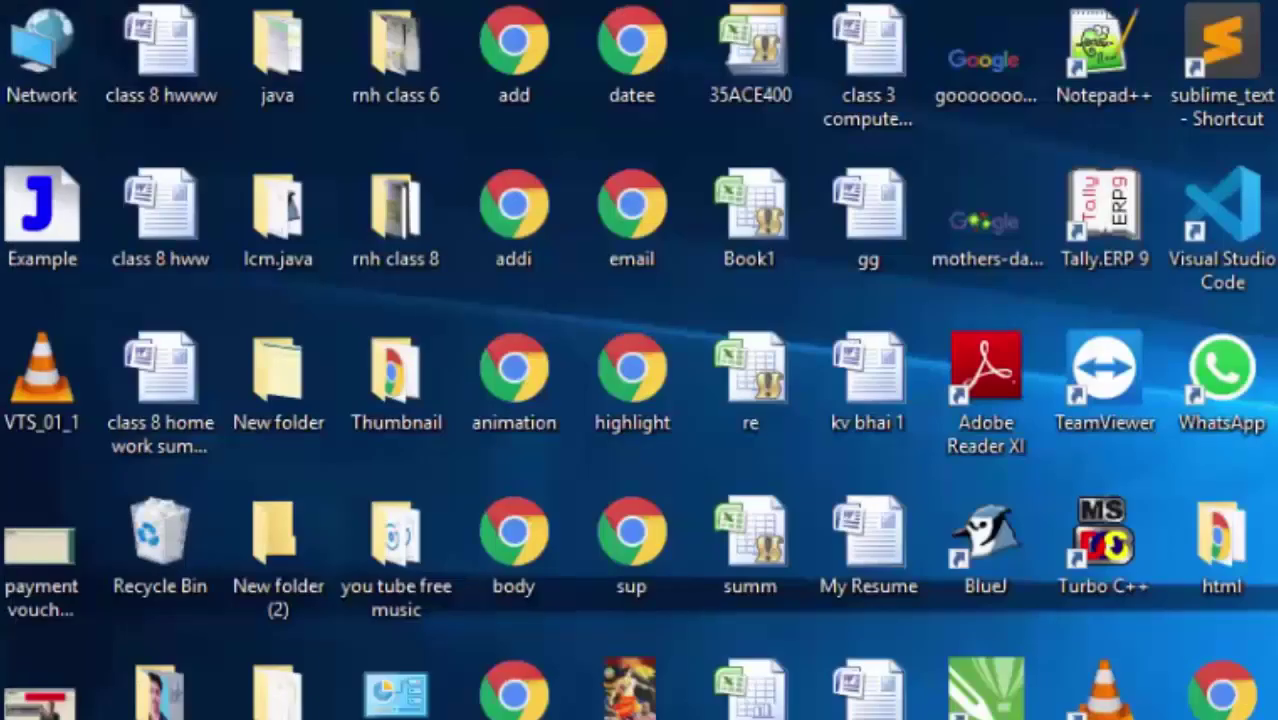
Relaunch Microsoft Office Access with Database322 and open frmcontactlist
key("super")
left_click(208, 440)
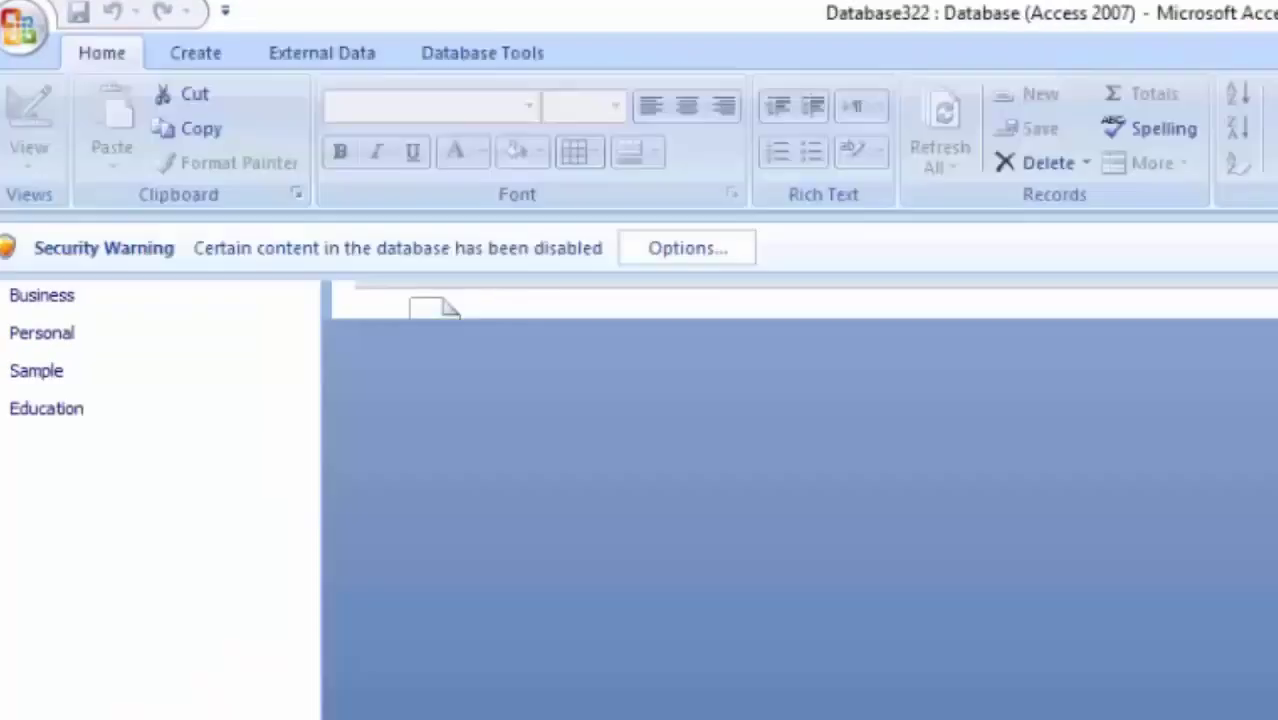
double_click(131, 410)
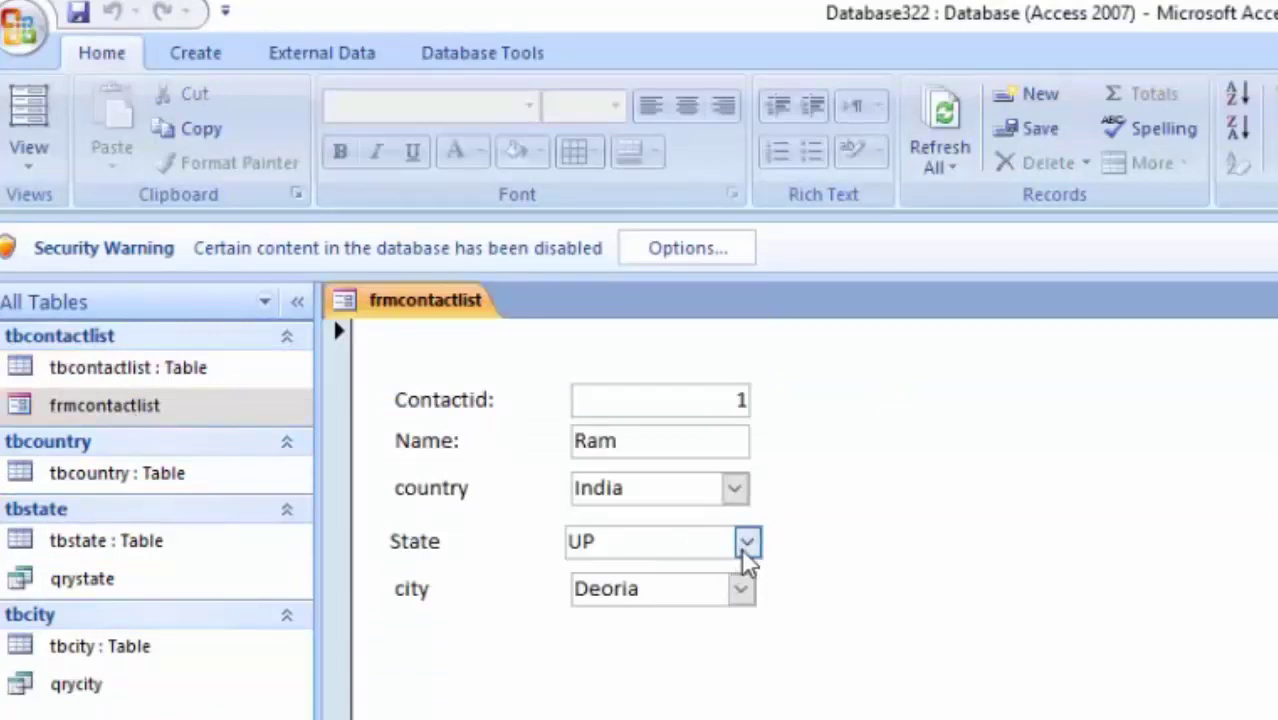
Verify the State list shows UP for India and the city list keeps Deoria
left_click(746, 542)
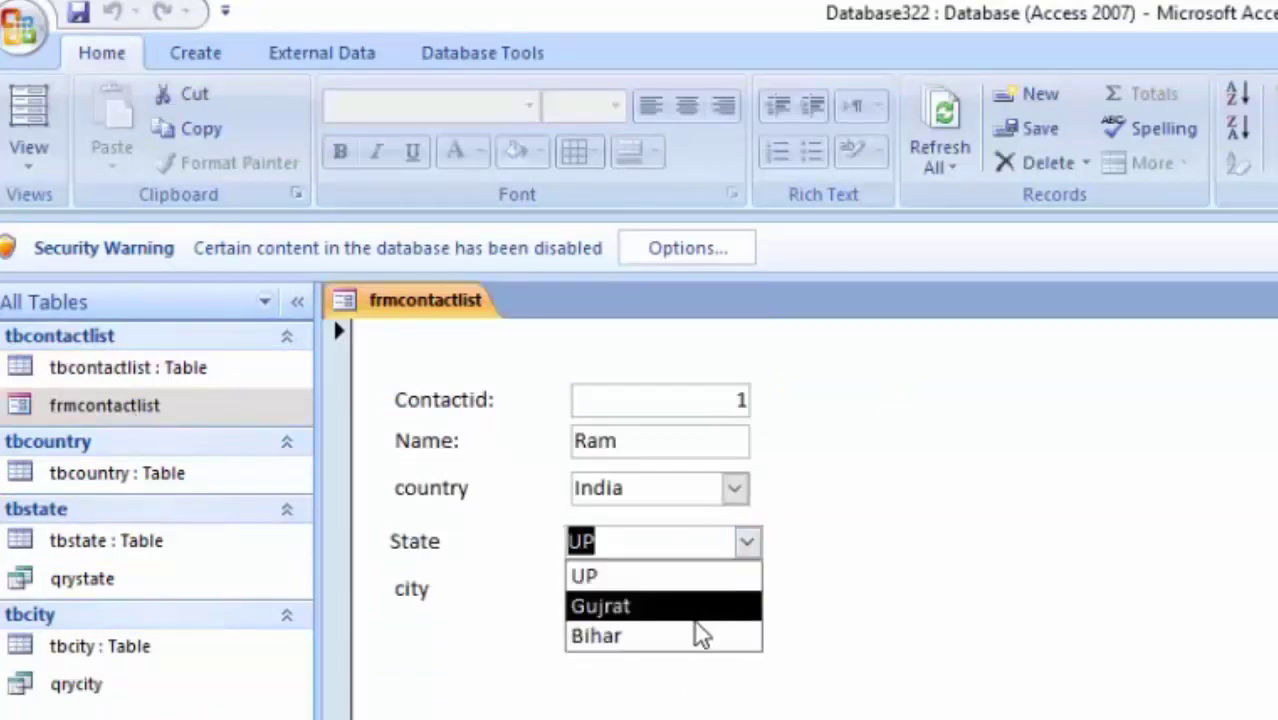
left_click(683, 656)
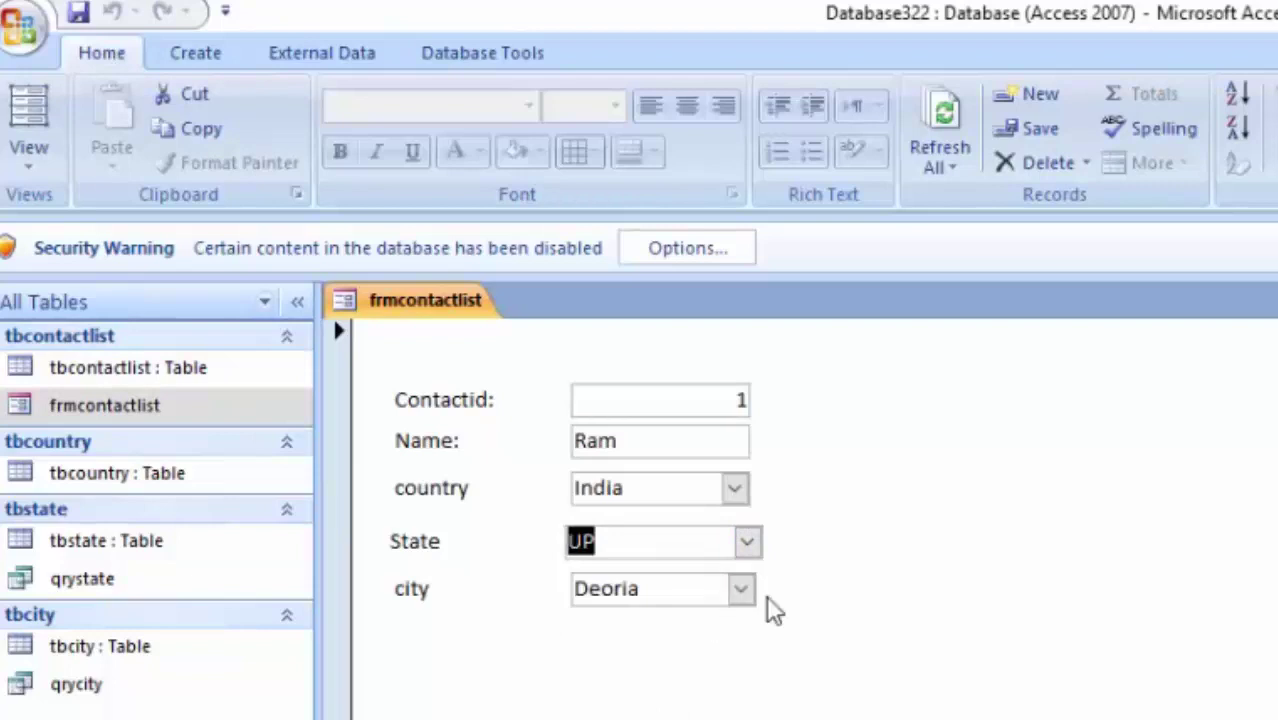
left_click(738, 592)
left_click(705, 620)
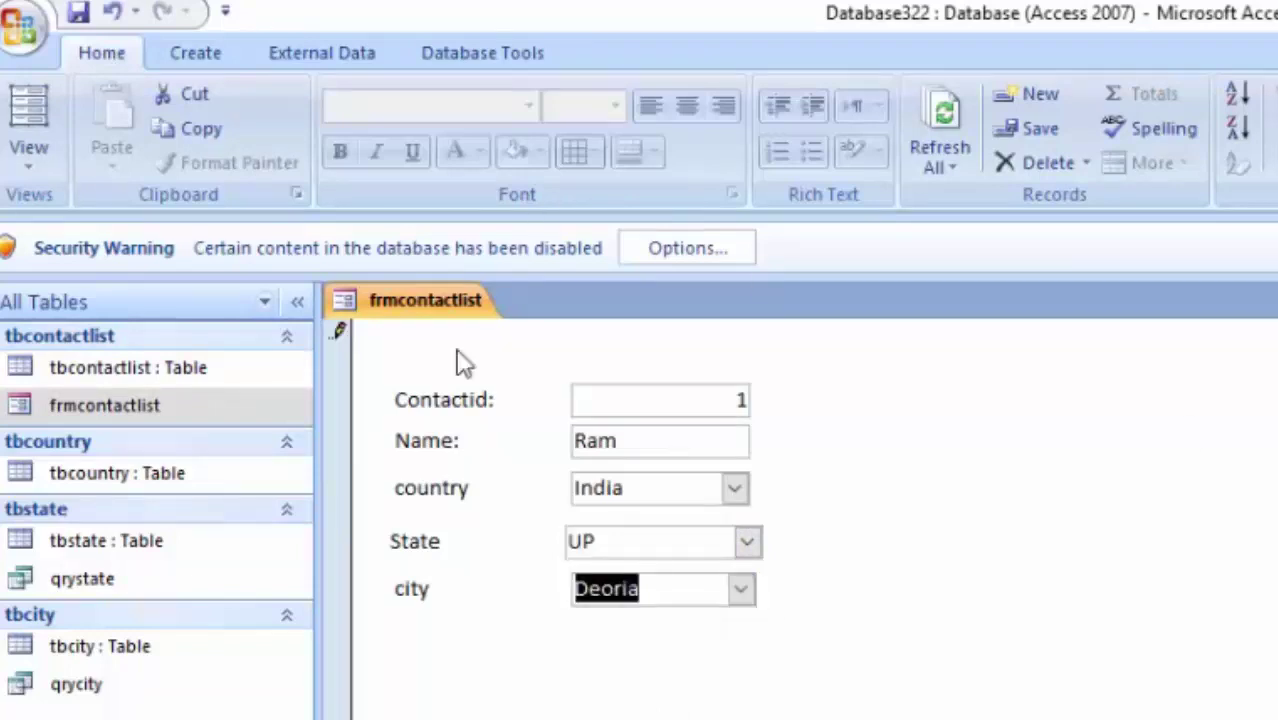